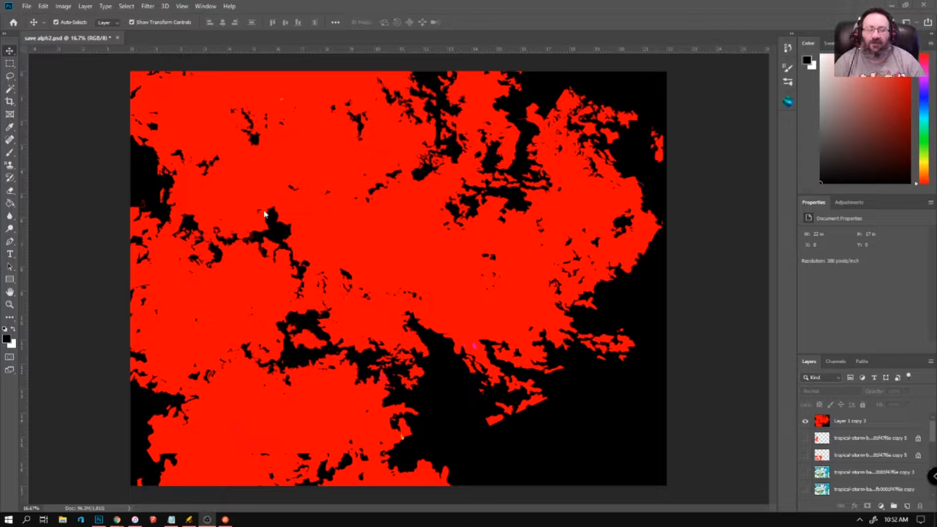
Check the document's pixel dimensions in Image Size and compare them with the width and height noted in Notepad
left_click(26, 7)
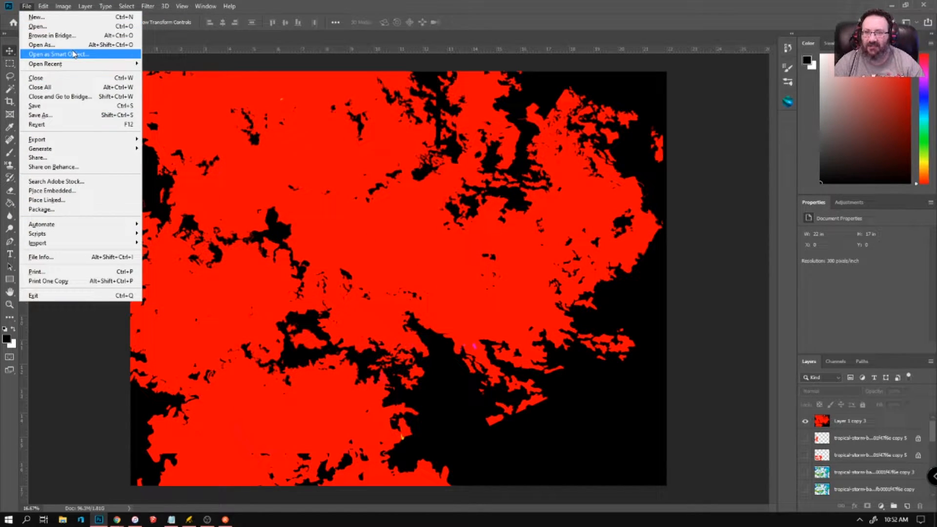
left_click(25, 5)
left_click(24, 5)
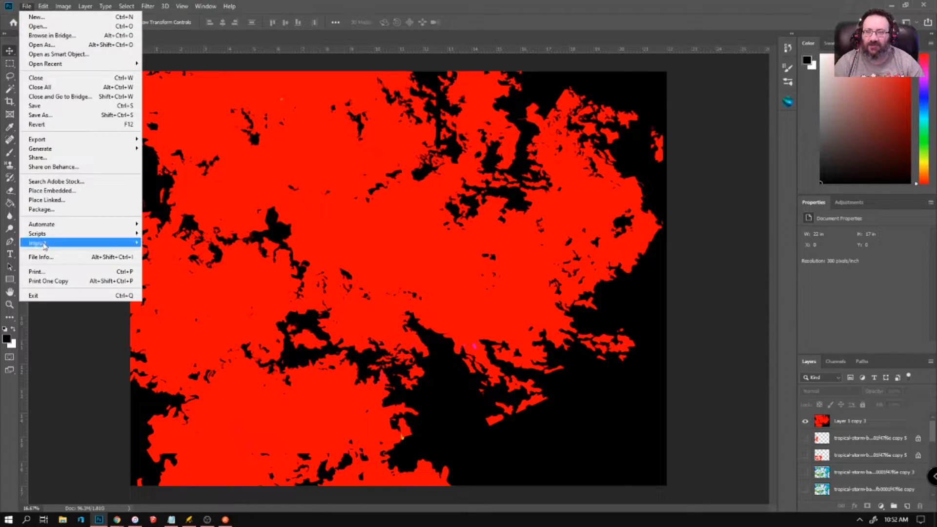
mouse_move(59, 6)
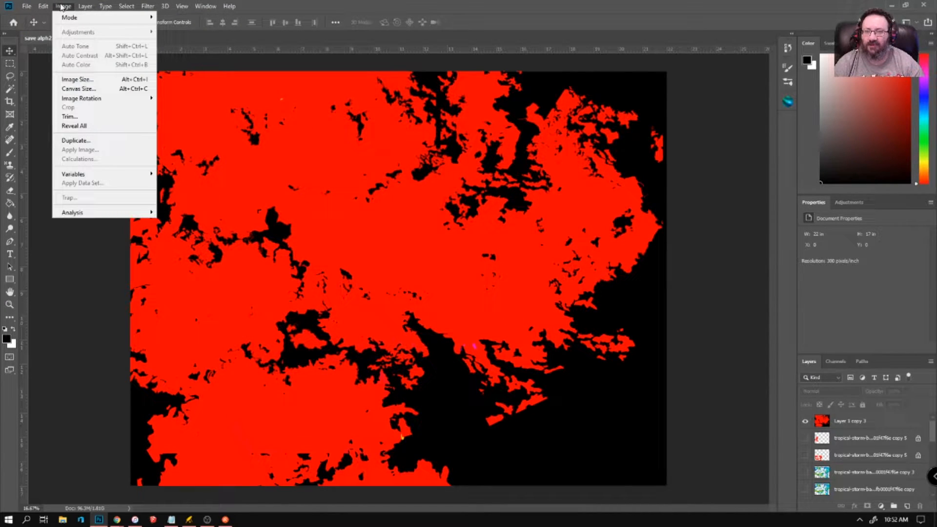
left_click(73, 80)
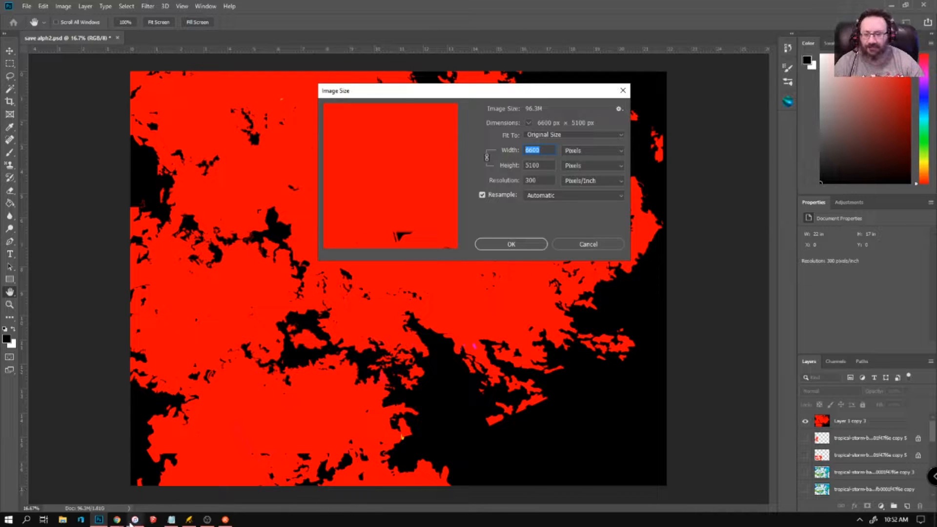
left_click(171, 519)
left_click_drag(615, 45, 751, 117)
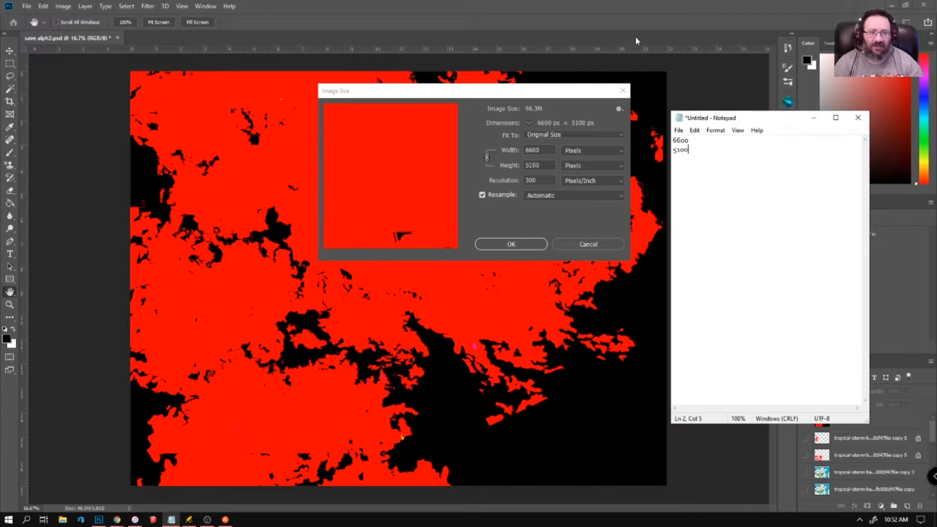
left_click(571, 246)
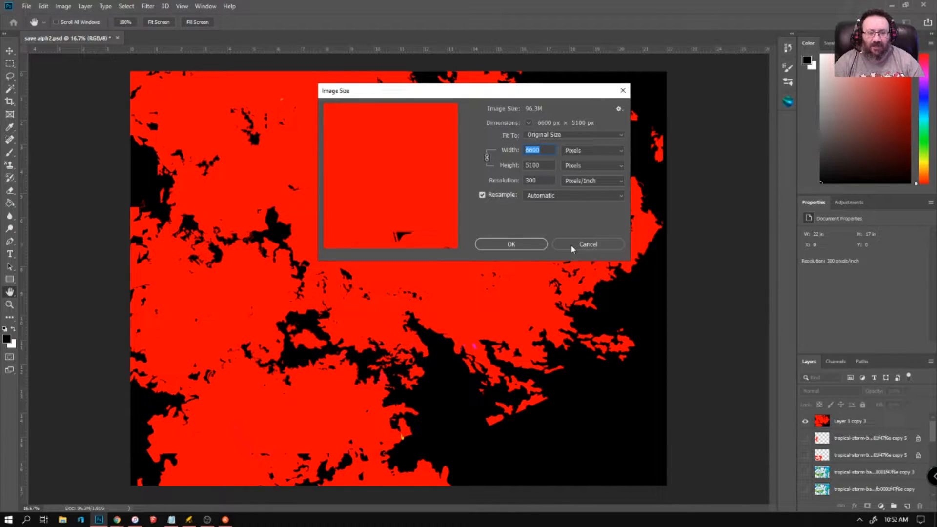
left_click(511, 246)
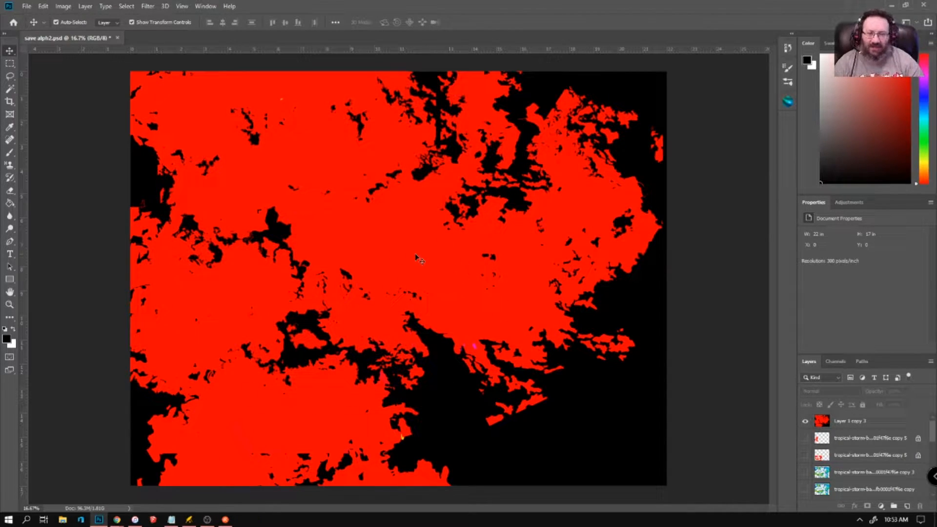
left_click(26, 6)
left_click(41, 115)
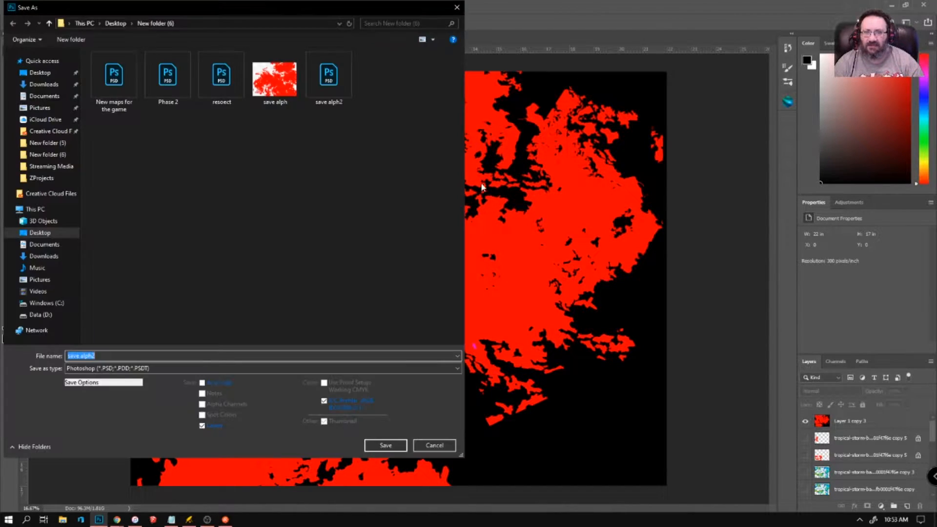
left_click(212, 368)
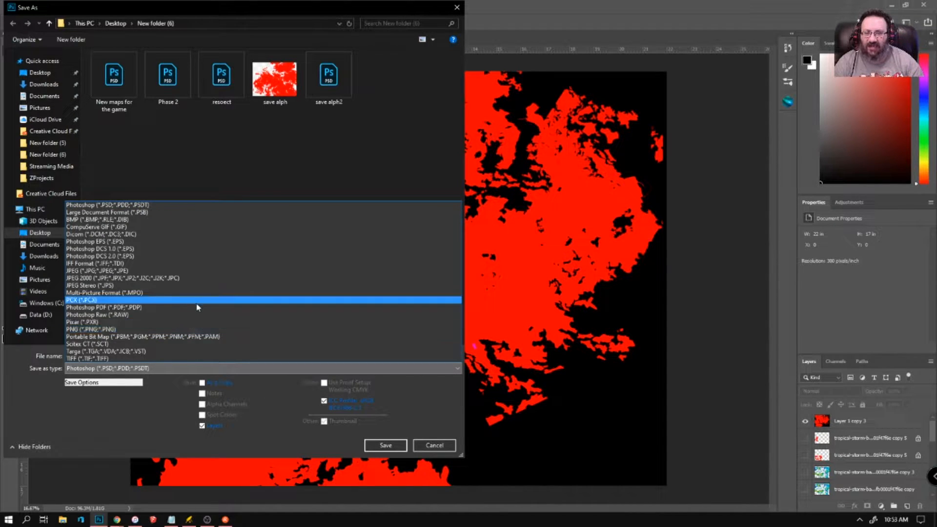
left_click(276, 129)
mouse_move(272, 73)
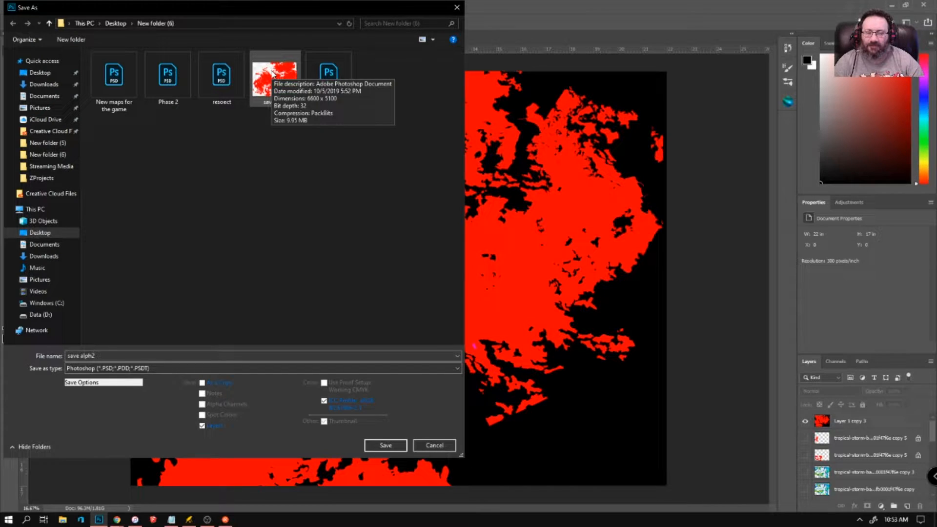
left_click(434, 446)
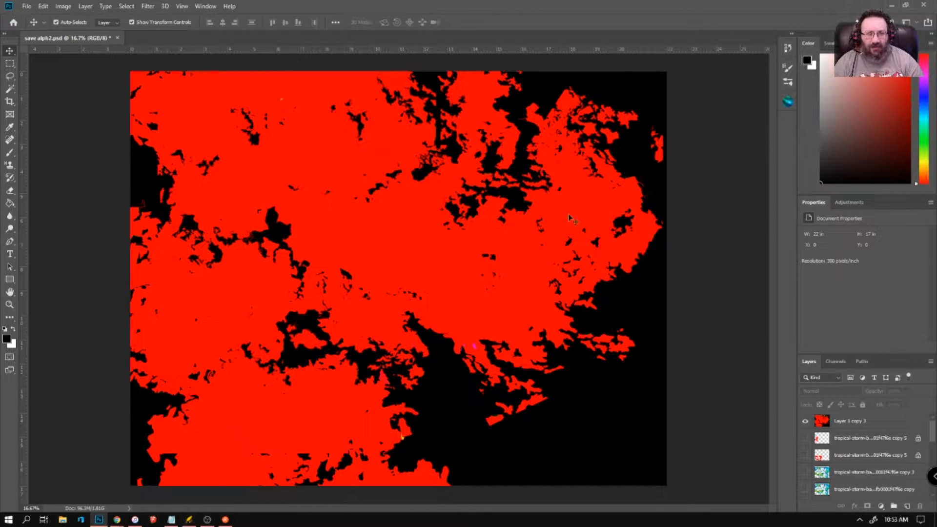
left_click(189, 520)
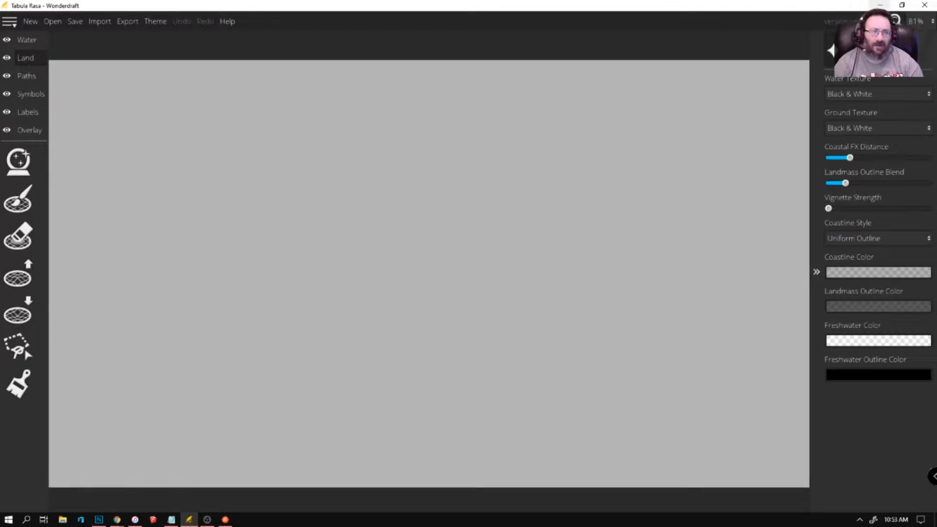
scroll(604, 144, "down", 2)
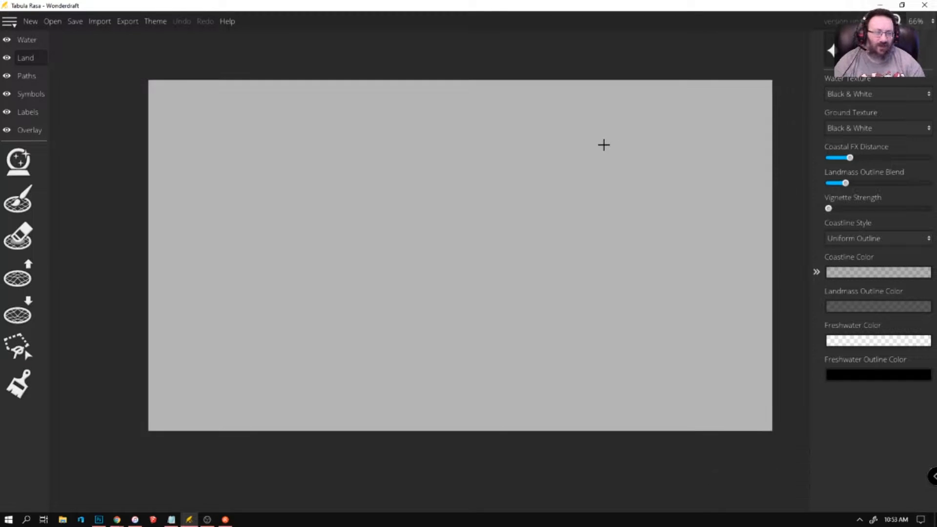
left_click(873, 6)
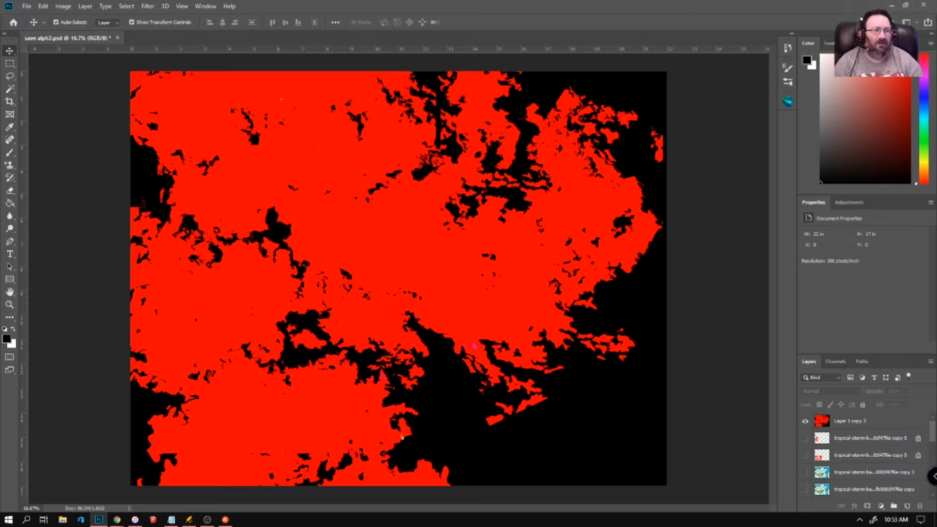
Quit Photoshop and save the changes to save alph2.psd
left_click(924, 7)
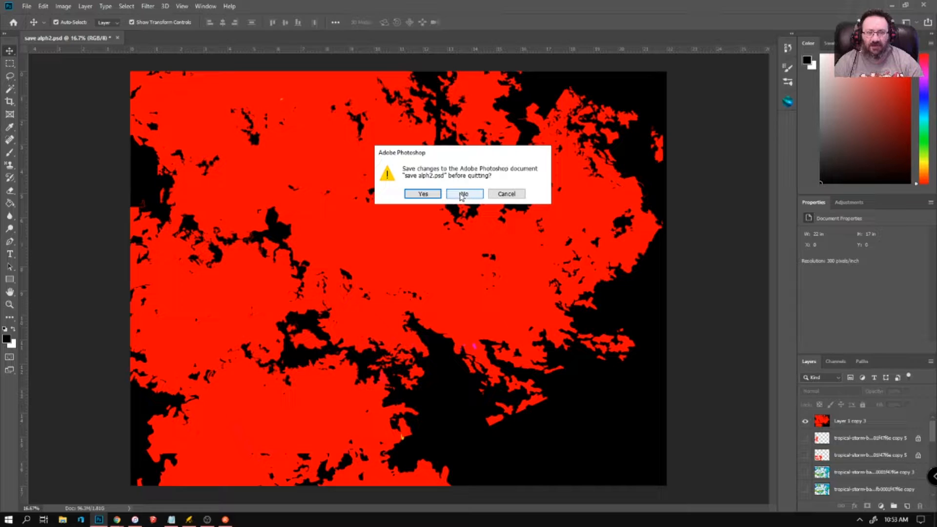
left_click(423, 194)
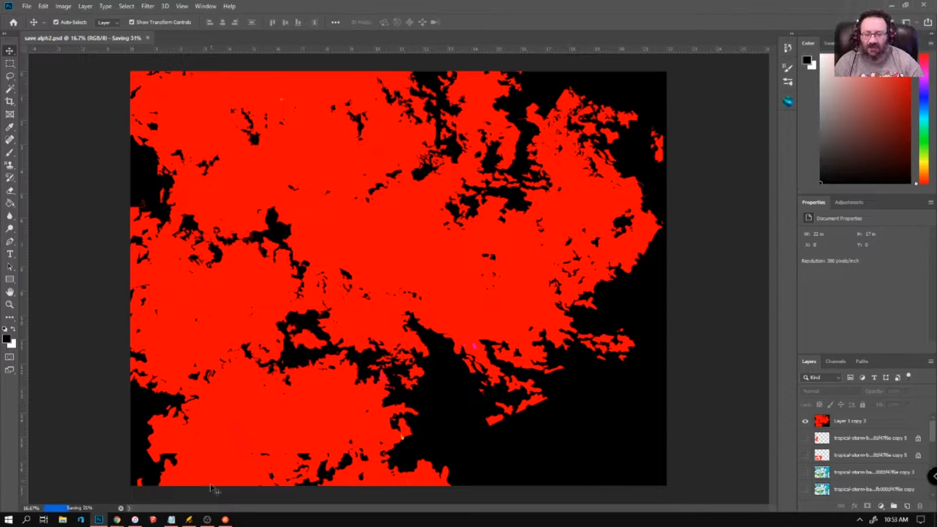
Switch to Wonderdraft and import the landmass image from the desktop's New folder (6) as a heightmap into the blank map
left_click(188, 521)
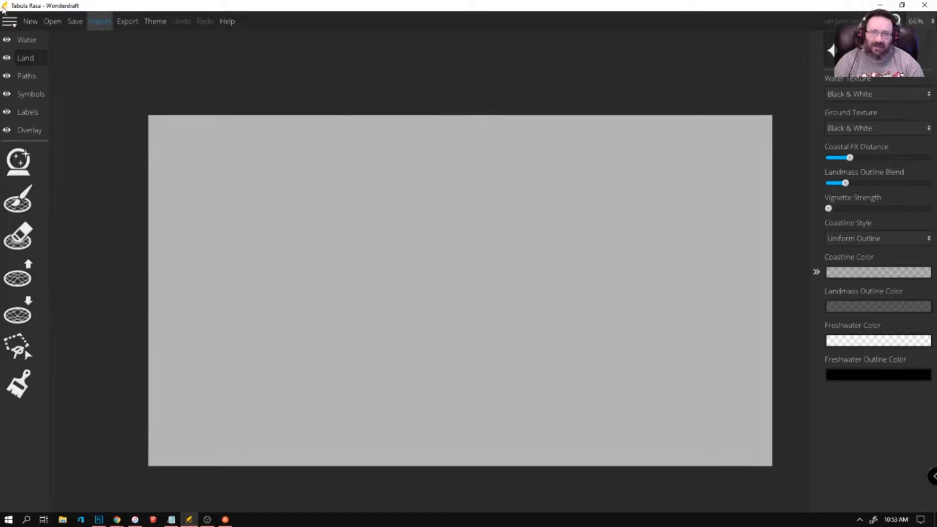
left_click(110, 23)
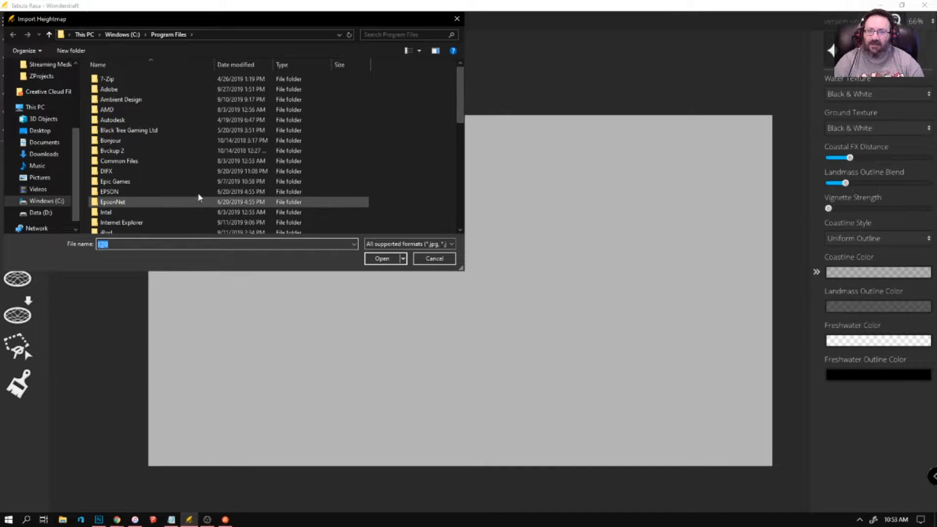
scroll(197, 203, "down", 3)
scroll(198, 203, "down", 7)
scroll(53, 99, "up", 2)
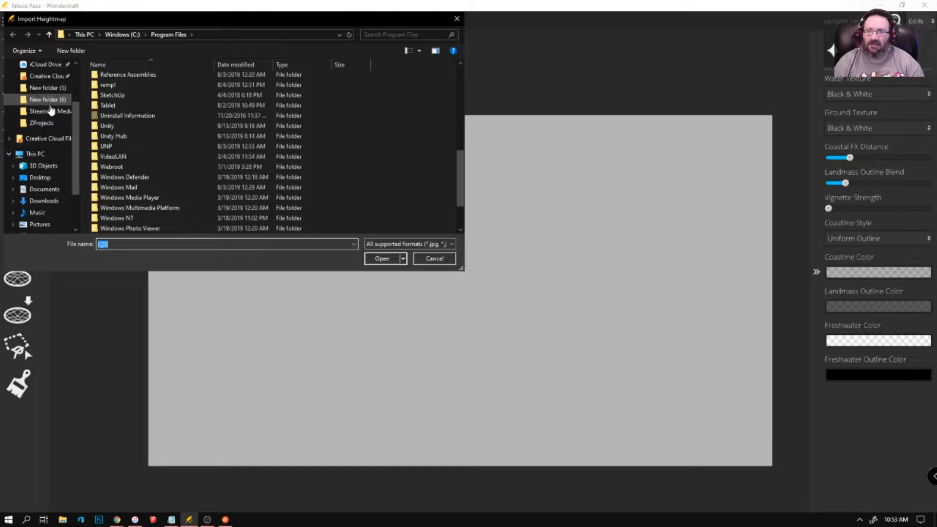
left_click(54, 100)
scroll(261, 195, "down", 4)
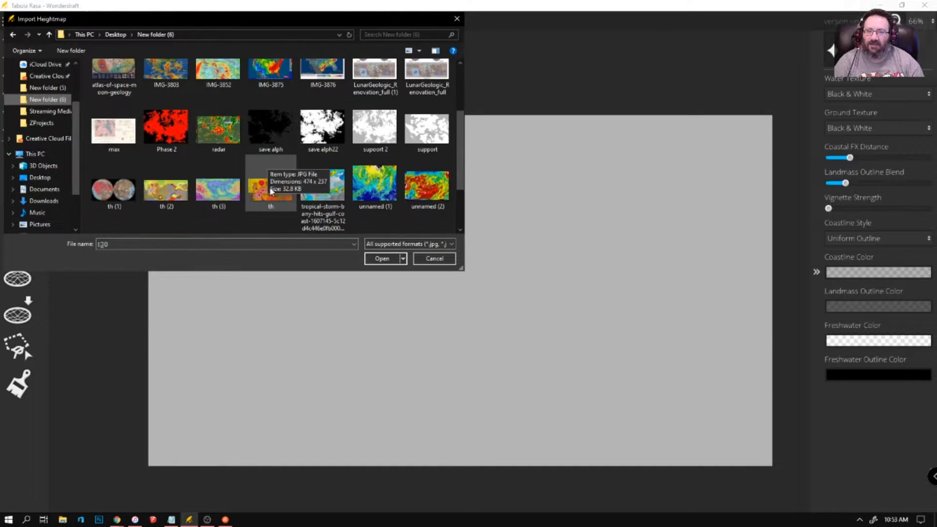
double_click(218, 195)
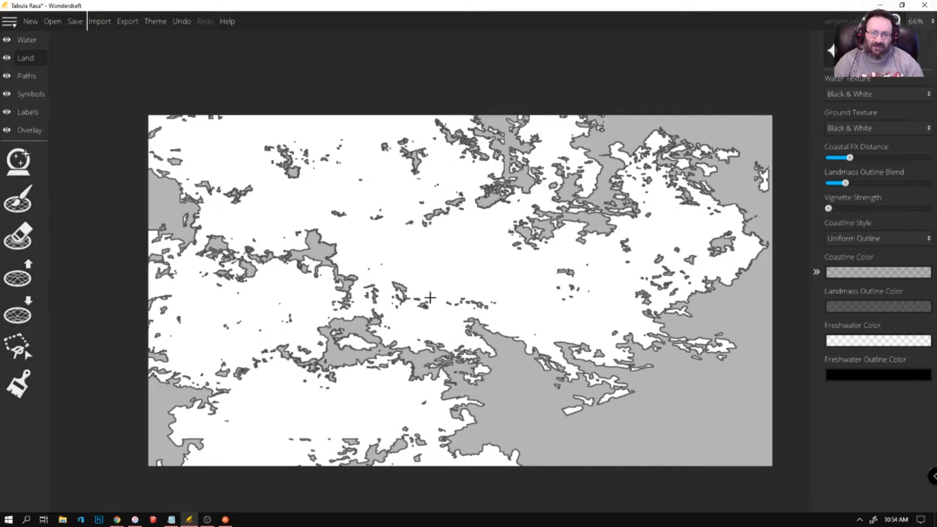
Start a new map, discarding the unsaved changes, and look up the noted image dimensions in Notepad
left_click(30, 22)
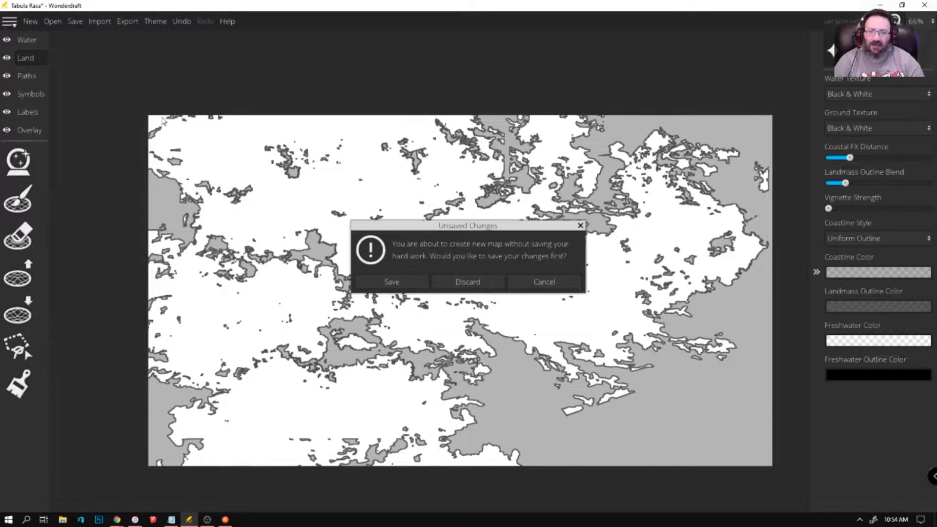
left_click(469, 285)
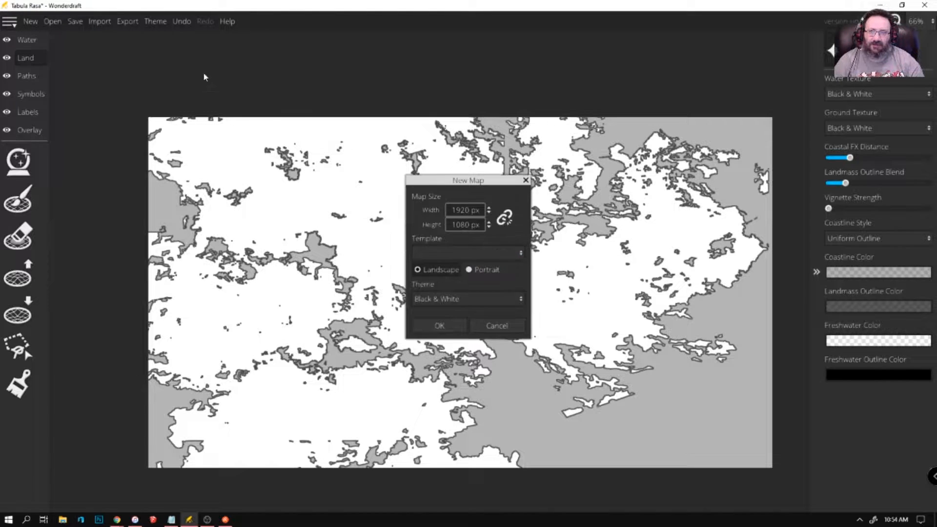
double_click(466, 209)
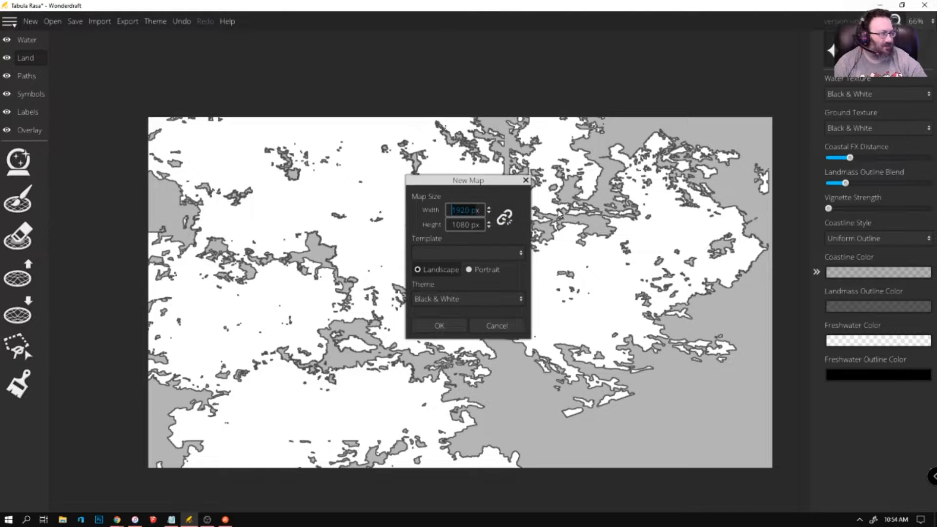
left_click(171, 519)
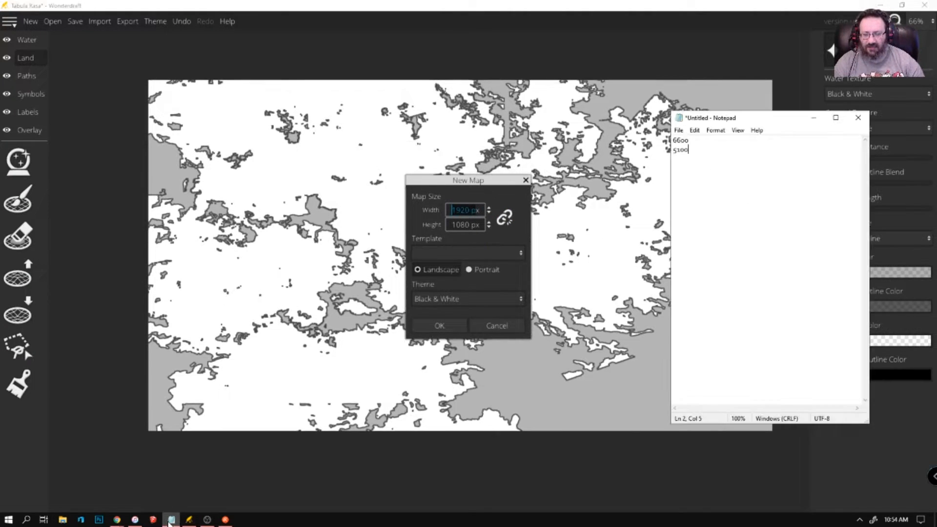
left_click_drag(756, 118, 936, 126)
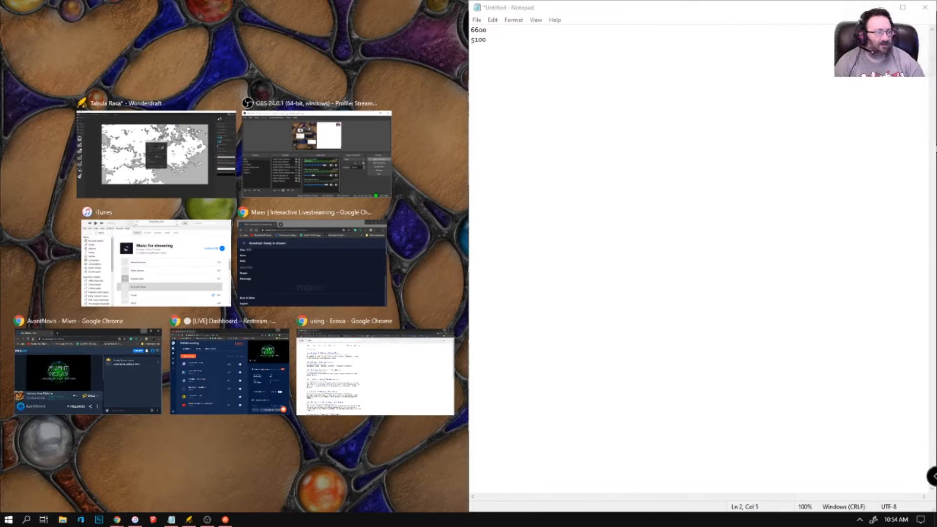
left_click(234, 181)
left_click(636, 4)
left_click_drag(645, 20, 936, 98)
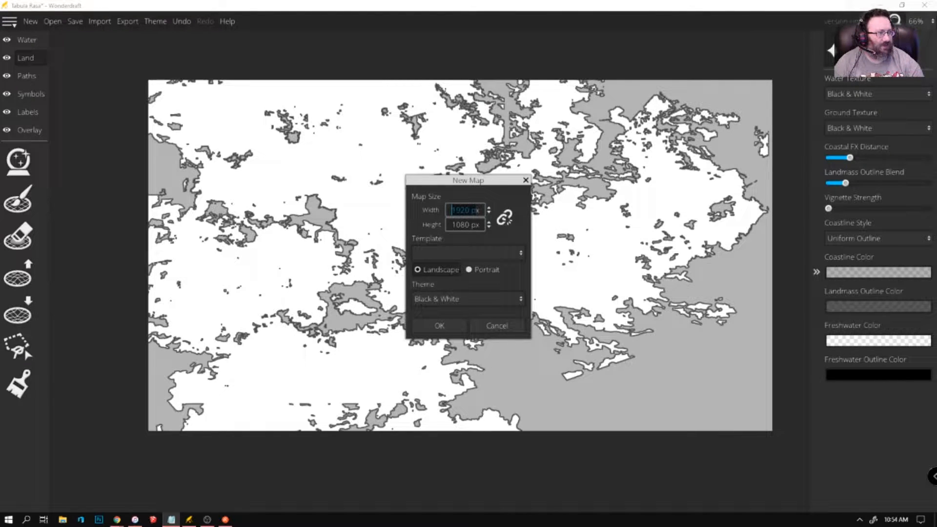
Create the new map with a width of 6600 px and a height of 5100 px
left_click(472, 211)
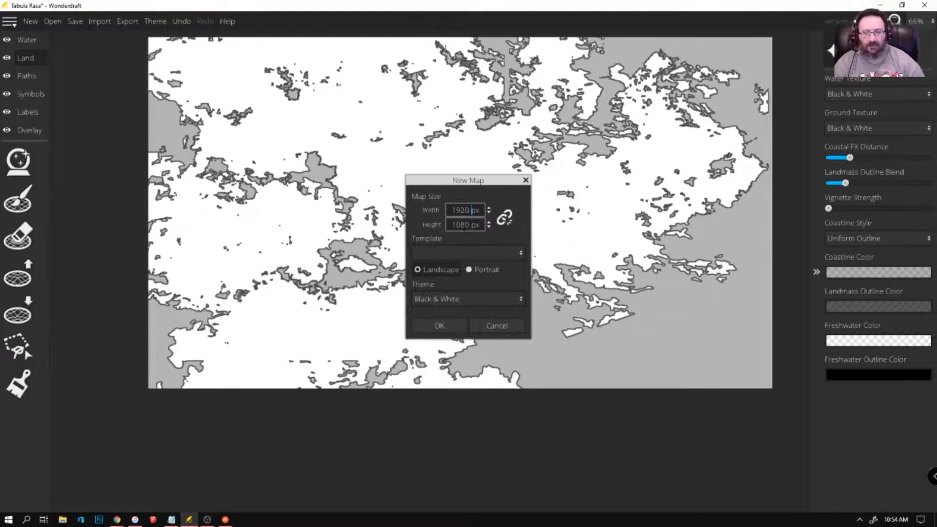
left_click_drag(472, 211, 421, 207)
type("6600")
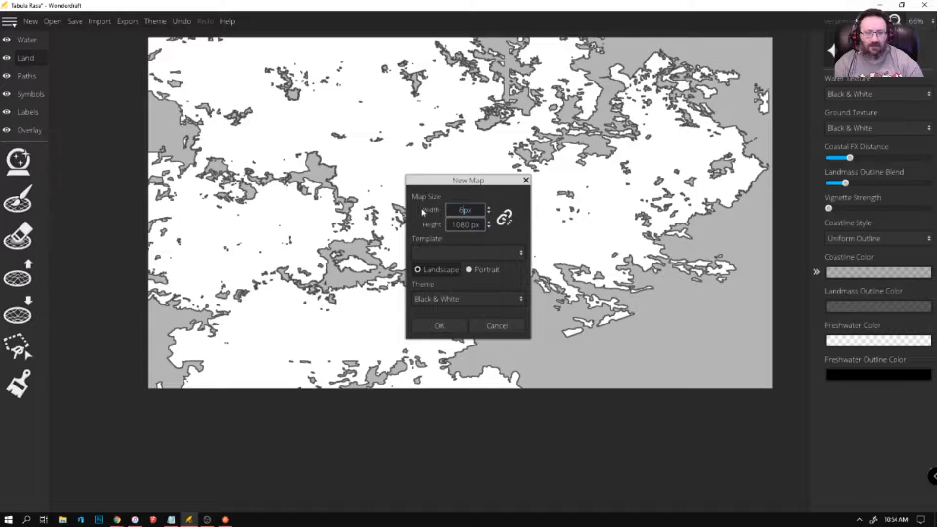
left_click(467, 225)
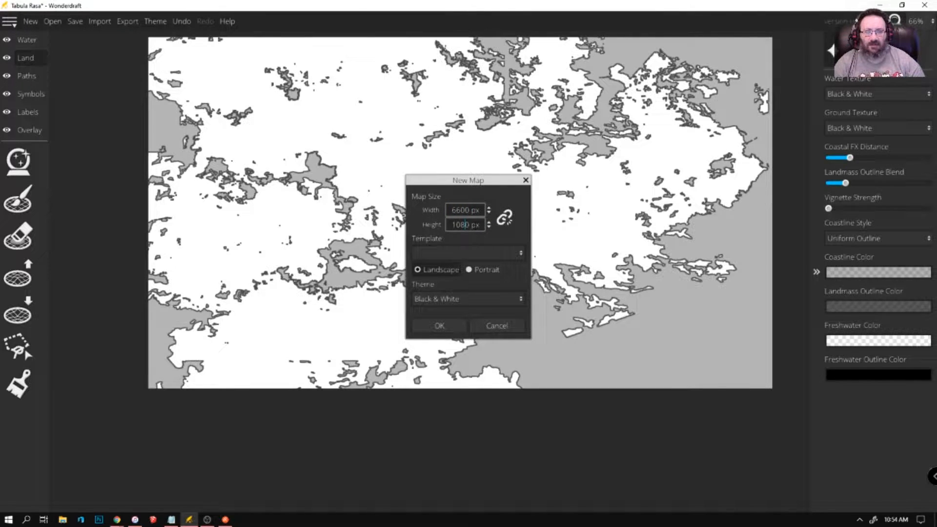
left_click_drag(468, 225, 412, 229)
type("5100")
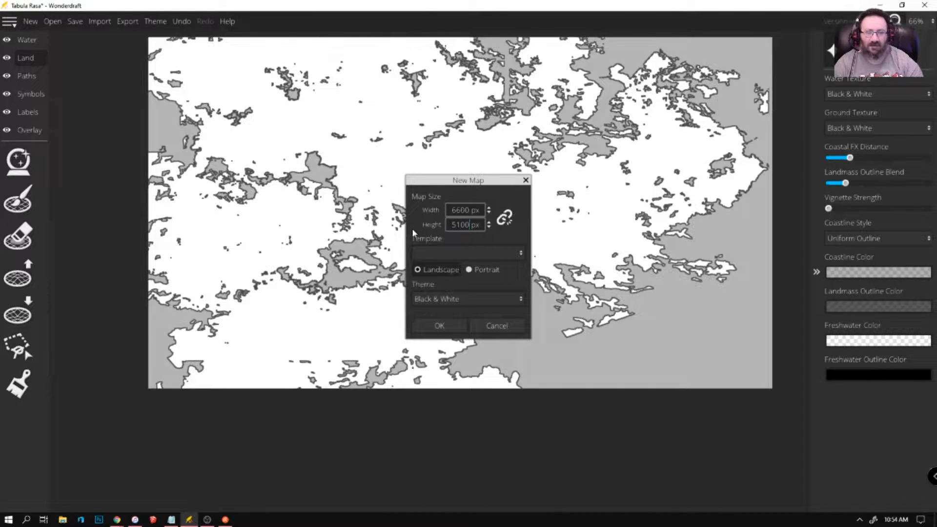
left_click(447, 324)
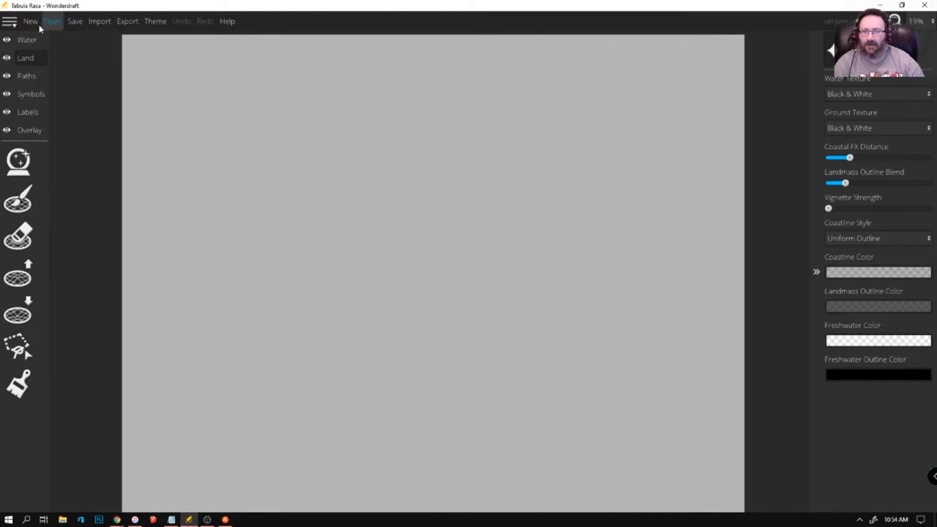
Import the landmass image from the desktop's New folder (6) into the new map as a heightmap
left_click(99, 22)
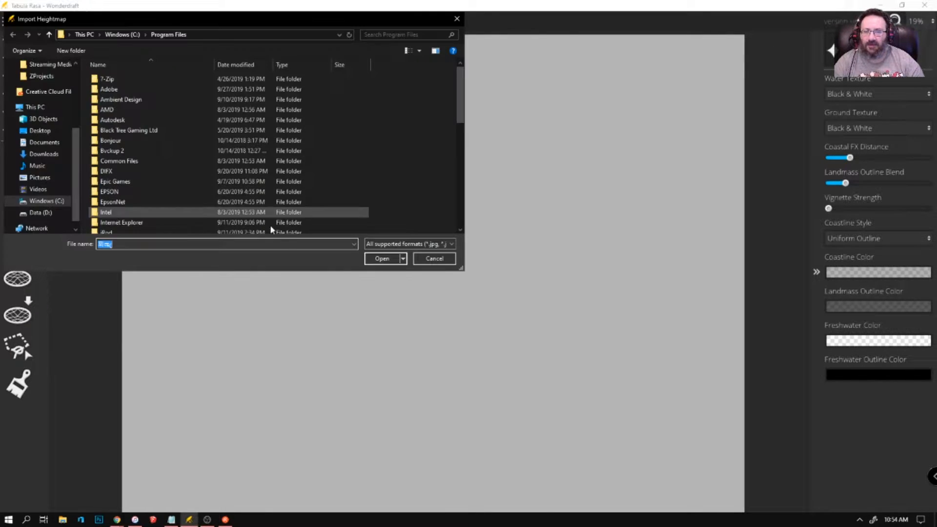
scroll(54, 76, "up", 1)
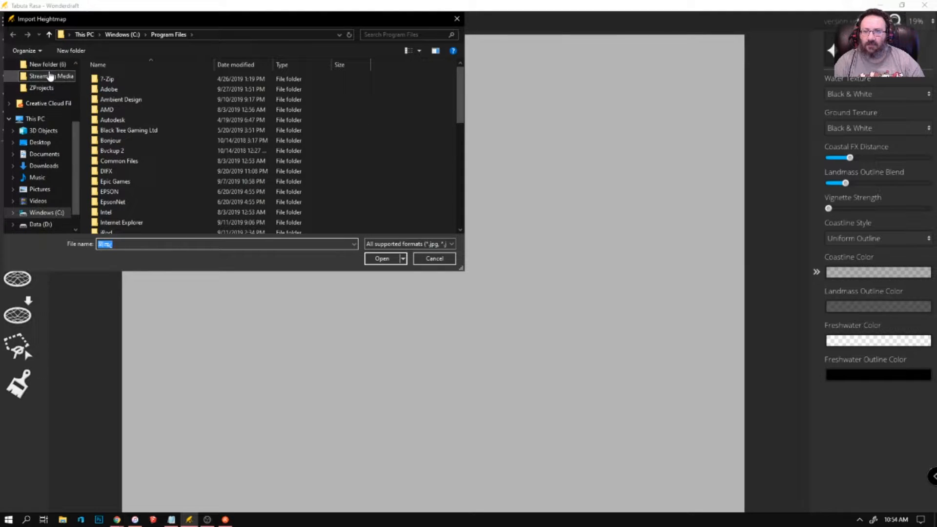
left_click(54, 76)
scroll(313, 181, "down", 1)
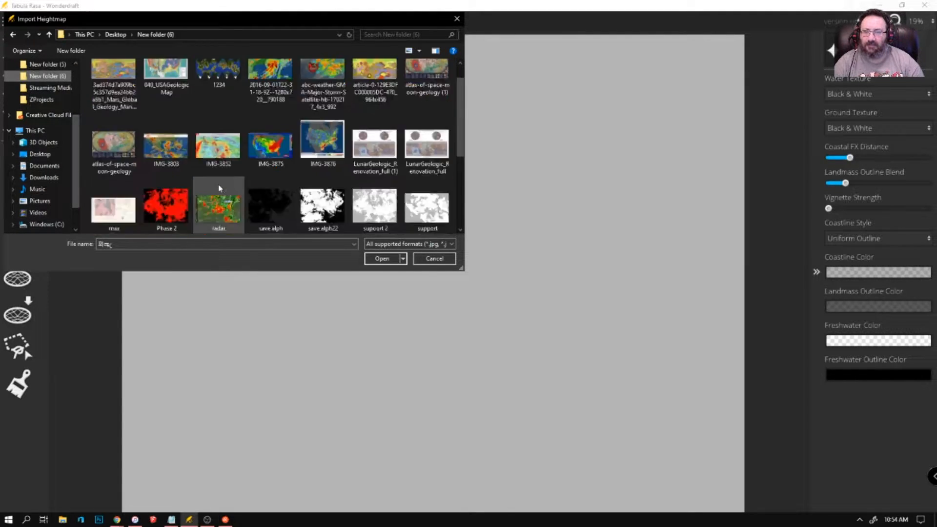
double_click(205, 204)
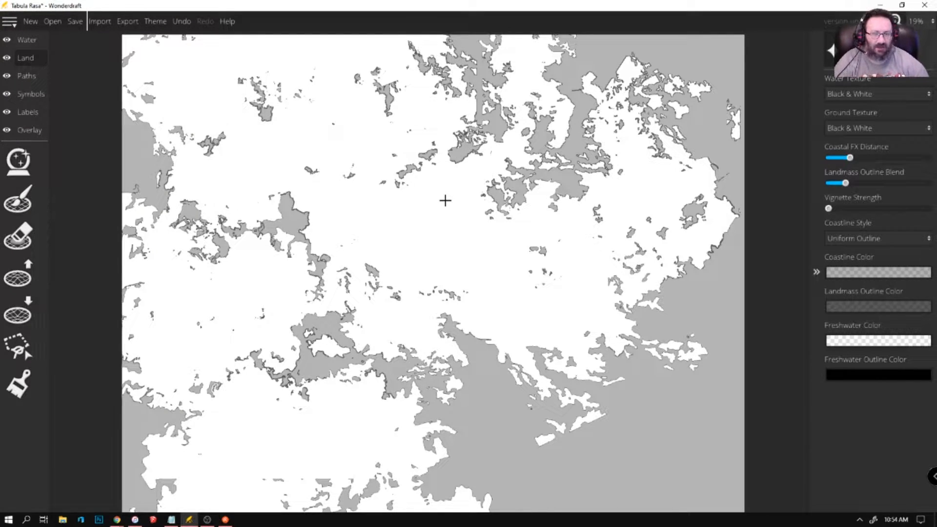
Examine the imported landmass's coastlines in close-up and across the whole map
scroll(254, 257, "up", 8)
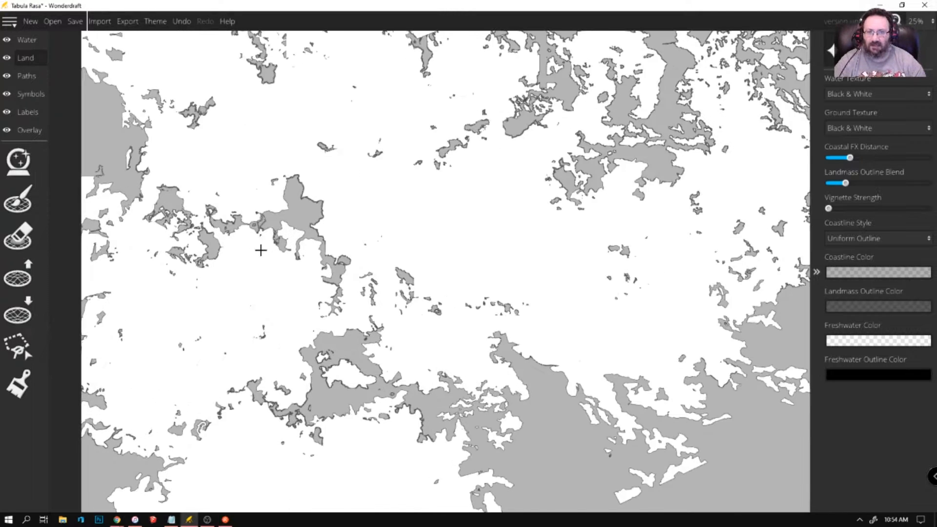
scroll(450, 189, "up", 3)
scroll(318, 210, "down", 3)
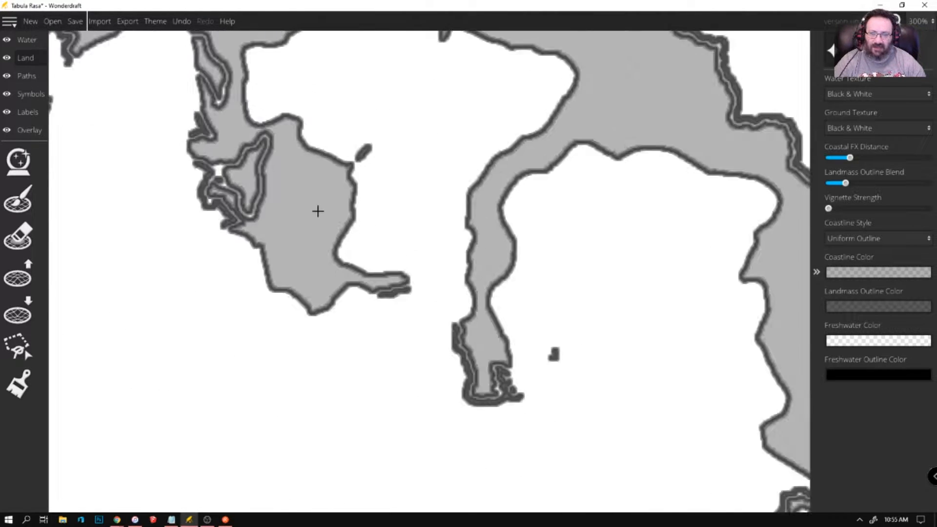
scroll(318, 212, "down", 1)
scroll(581, 214, "up", 6)
scroll(511, 220, "down", 8)
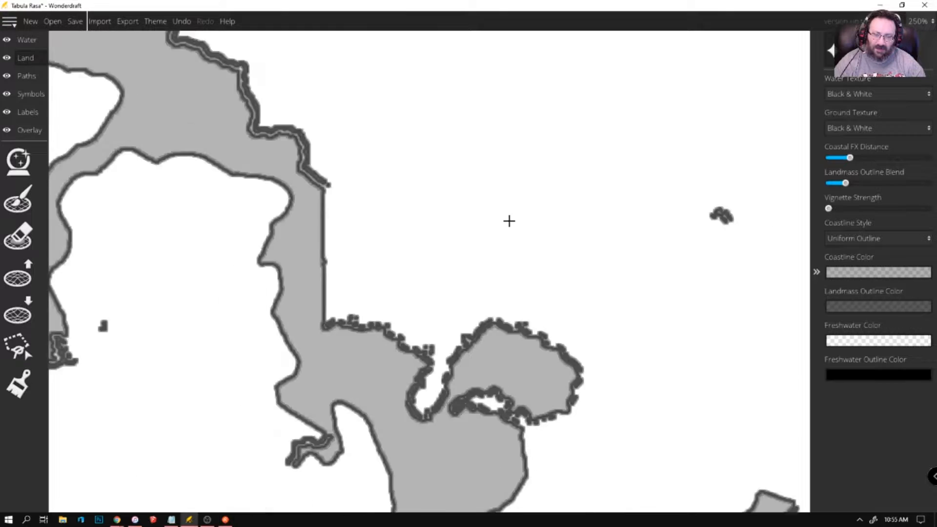
scroll(433, 154, "down", 5)
scroll(514, 295, "up", 7)
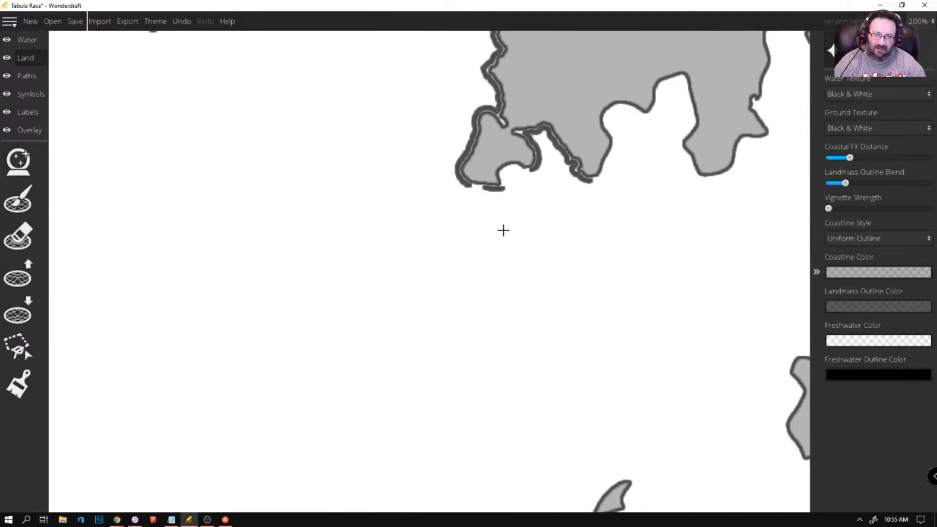
scroll(490, 254, "down", 3)
scroll(490, 254, "down", 2)
scroll(491, 146, "down", 1)
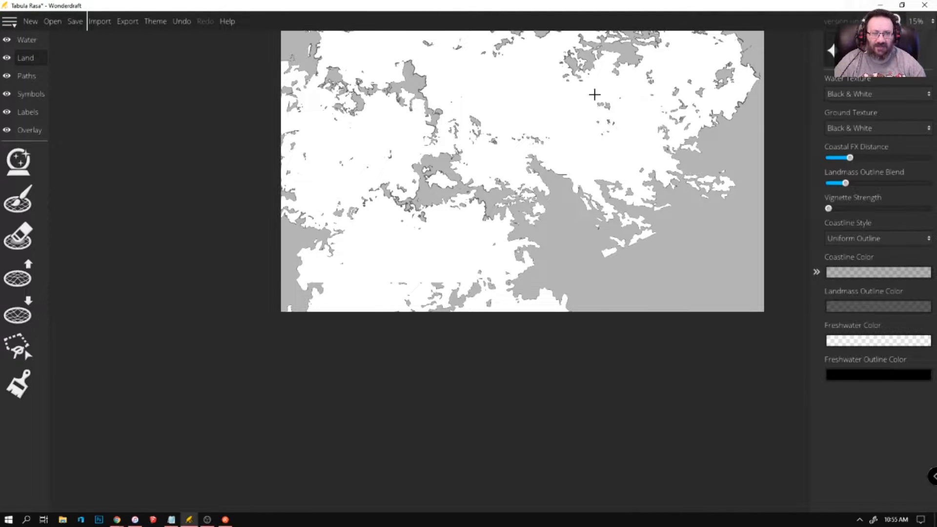
scroll(598, 88, "up", 2)
scroll(599, 87, "up", 1)
scroll(514, 125, "down", 5)
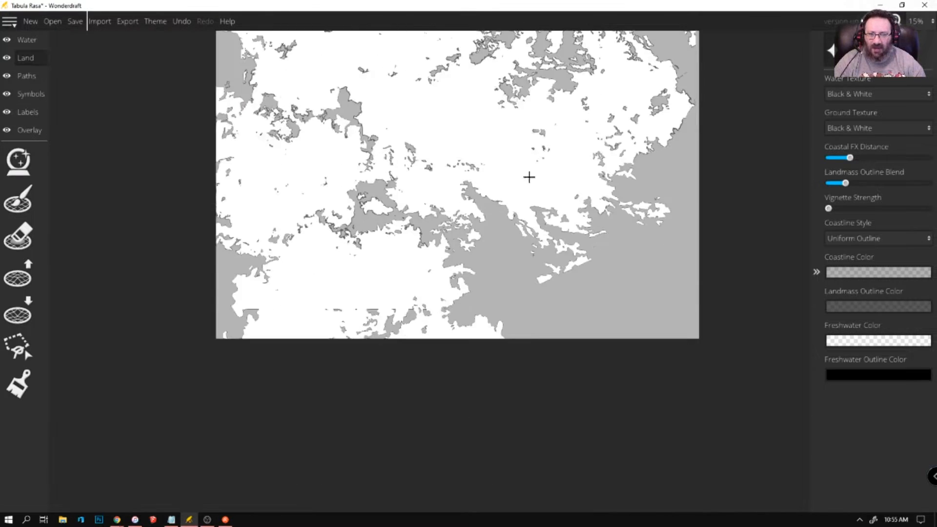
scroll(408, 91, "up", 4)
scroll(393, 115, "down", 3)
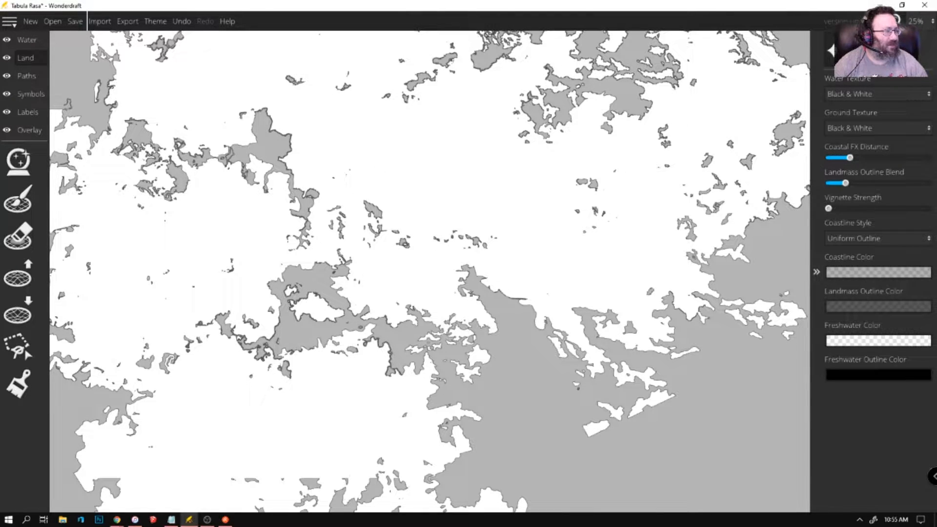
key("alt+Tab")
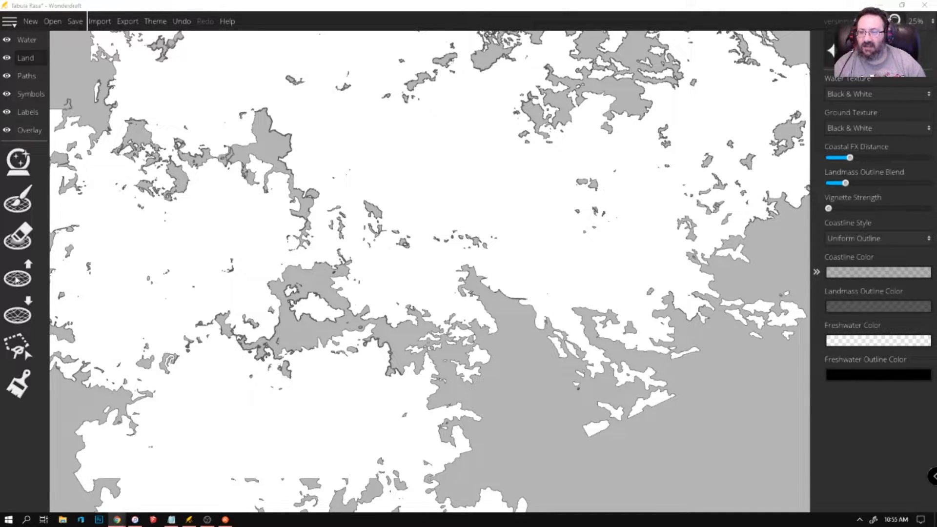
Try the land-adding brush at size 76 by painting a small round island in the large bay southeast of the map's centre
left_click(15, 204)
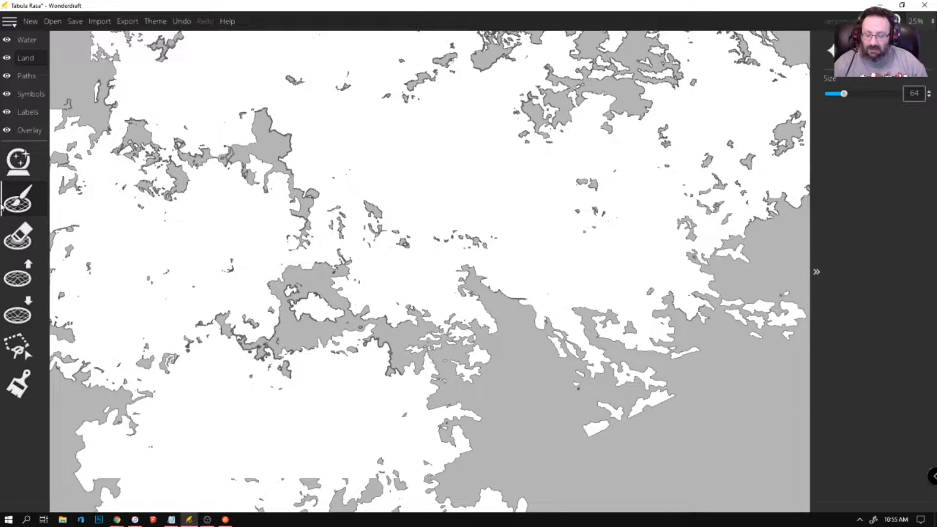
key("alt")
key("shift")
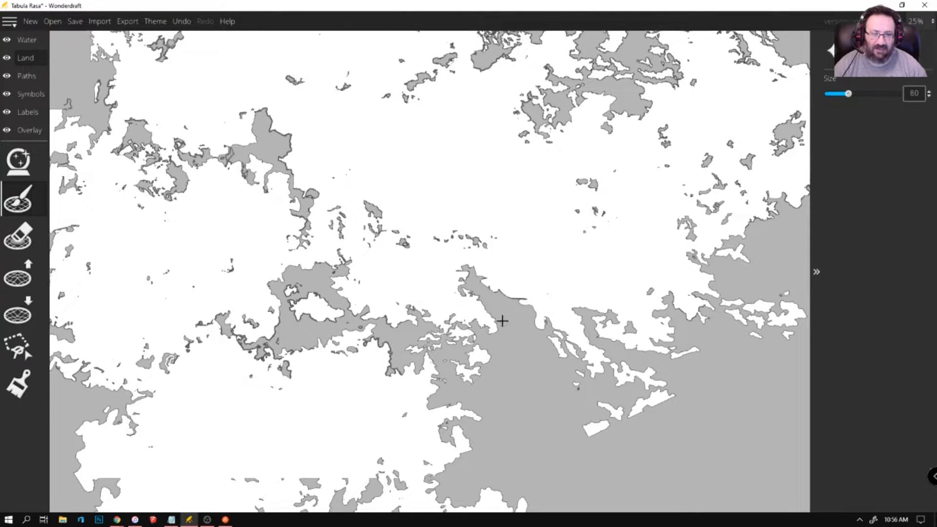
scroll(503, 321, "up", 5)
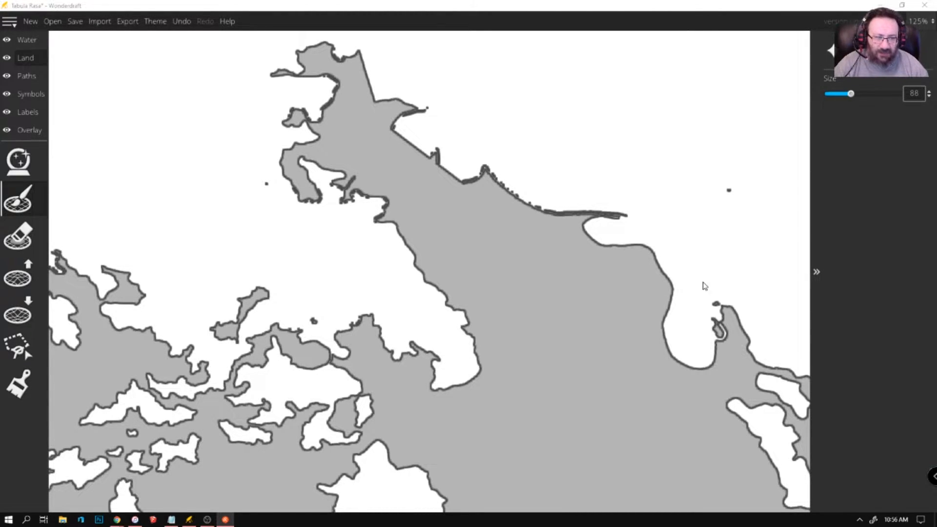
scroll(574, 306, "down", 8)
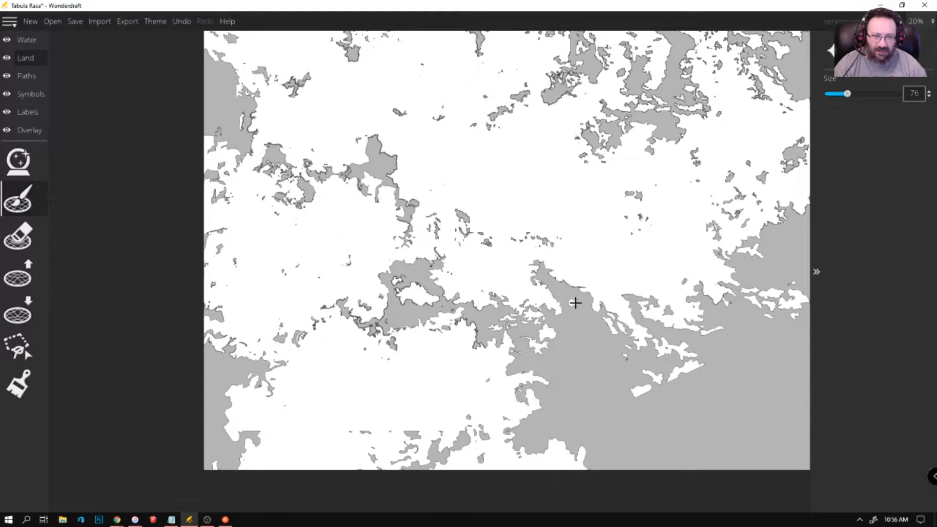
left_click_drag(575, 303, 569, 332)
scroll(514, 286, "up", 5)
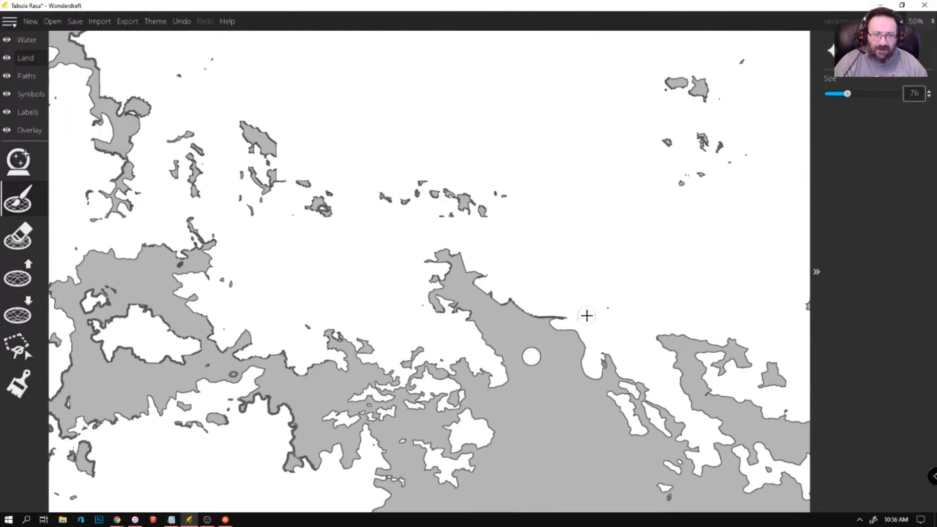
mouse_move(670, 417)
left_mouse_down()
mouse_move(596, 258)
mouse_move(557, 243)
left_mouse_up()
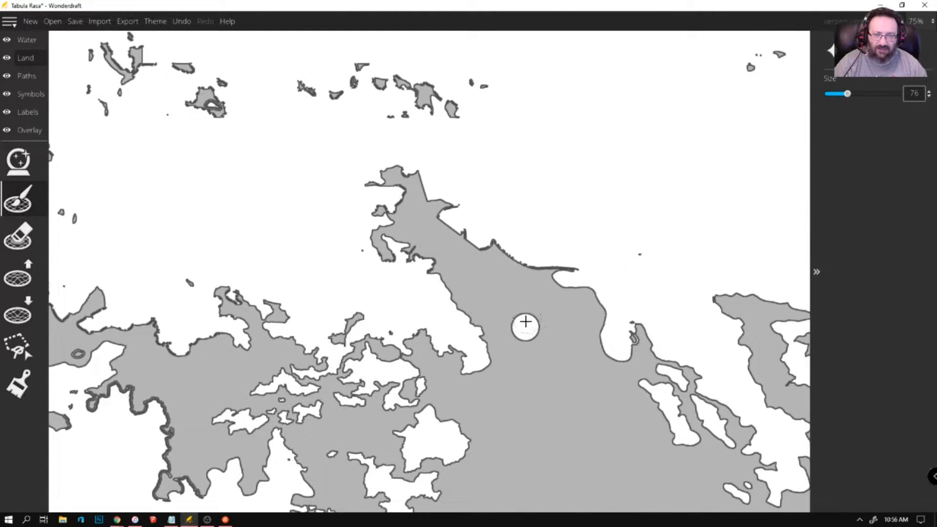
mouse_move(525, 313)
left_mouse_down()
mouse_move(536, 327)
mouse_move(561, 320)
mouse_move(519, 309)
left_mouse_up()
Set the land eraser to size 24 and smooth the ragged northern shore of the narrow water arm west of the inland sea
left_click(26, 227)
left_click_drag(353, 307, 778, 190)
left_click_drag(289, 246, 786, 291)
left_click_drag(423, 378, 207, 382)
scroll(432, 351, "up", 5)
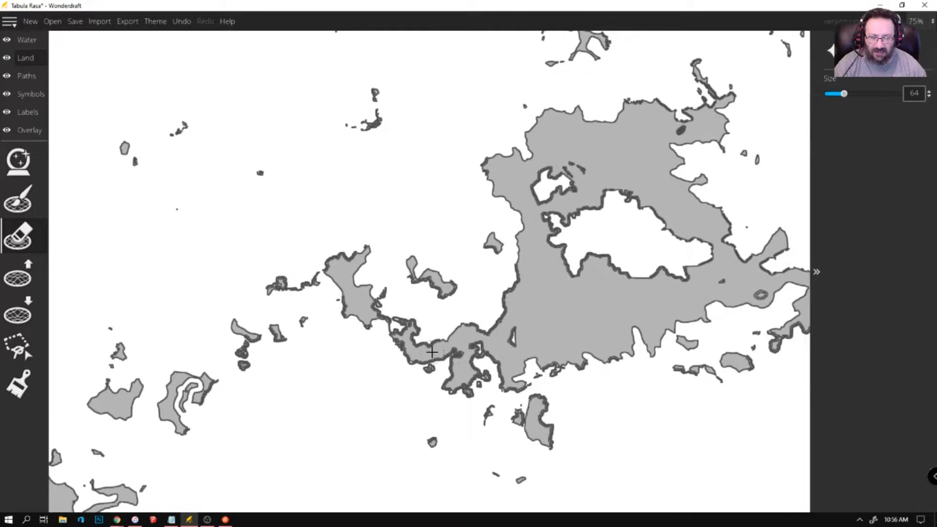
scroll(432, 351, "down", 5)
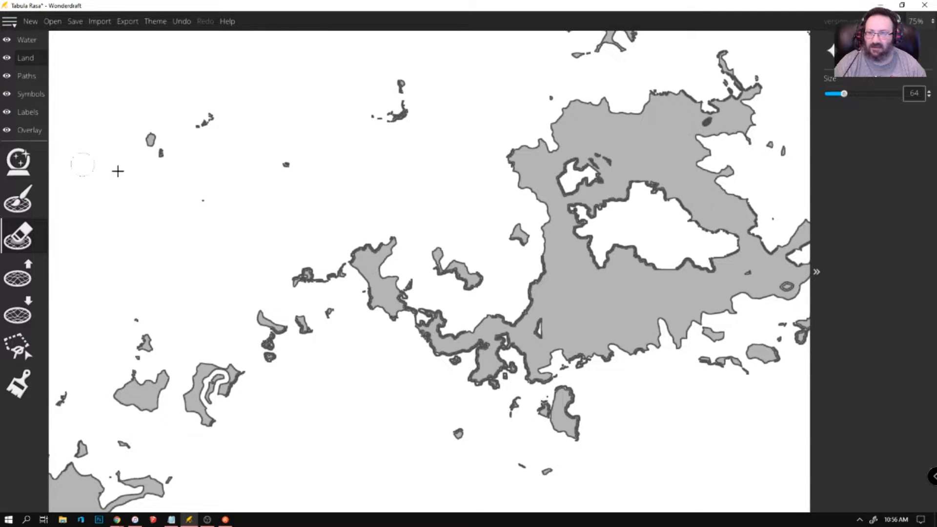
left_click_drag(848, 96, 837, 97)
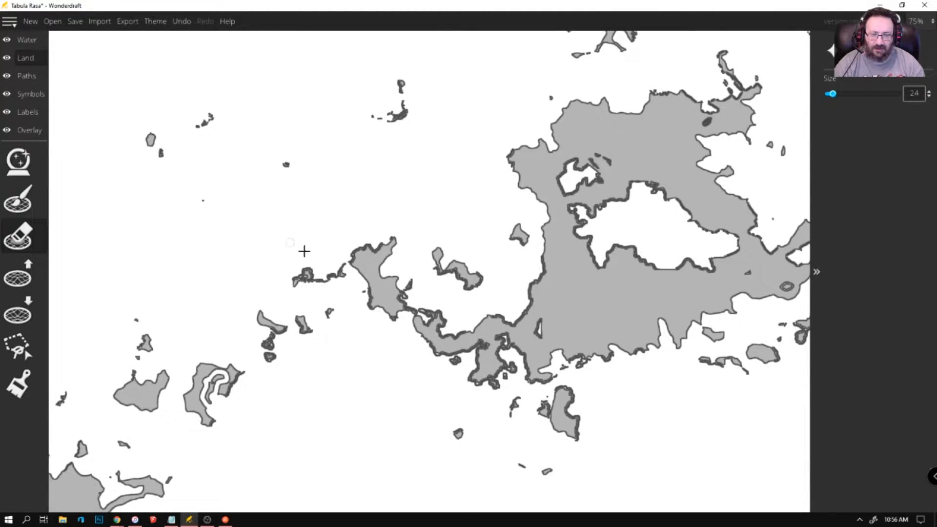
mouse_move(399, 295)
left_mouse_down()
mouse_move(396, 298)
mouse_move(415, 316)
mouse_move(443, 313)
mouse_move(414, 311)
mouse_move(436, 315)
mouse_move(419, 308)
mouse_move(438, 337)
left_mouse_up()
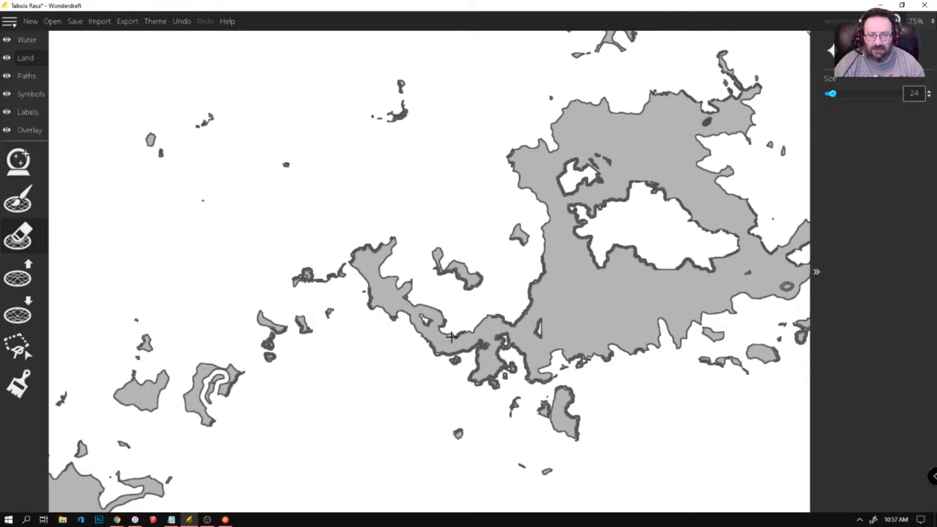
Erase the land around the small broken lakes west of the water arm to merge them into larger smooth-edged lakes
mouse_move(303, 278)
left_mouse_down()
mouse_move(322, 282)
mouse_move(342, 269)
mouse_move(313, 281)
left_mouse_up()
mouse_move(262, 324)
left_mouse_down()
mouse_move(278, 328)
mouse_move(267, 363)
left_mouse_up()
mouse_move(296, 320)
left_mouse_down()
mouse_move(307, 324)
mouse_move(302, 336)
mouse_move(298, 321)
mouse_move(282, 328)
mouse_move(295, 326)
left_mouse_up()
Erase the land fragments where the water arm meets the inland sea and open up the small ring at the sea's eastern end
mouse_move(460, 326)
left_mouse_down()
mouse_move(486, 350)
mouse_move(472, 380)
mouse_move(492, 381)
mouse_move(511, 368)
mouse_move(498, 337)
mouse_move(544, 337)
mouse_move(491, 334)
mouse_move(488, 349)
mouse_move(528, 337)
left_mouse_up()
mouse_move(735, 275)
left_mouse_down()
mouse_move(780, 280)
mouse_move(800, 285)
left_mouse_up()
left_click_drag(799, 285, 760, 285)
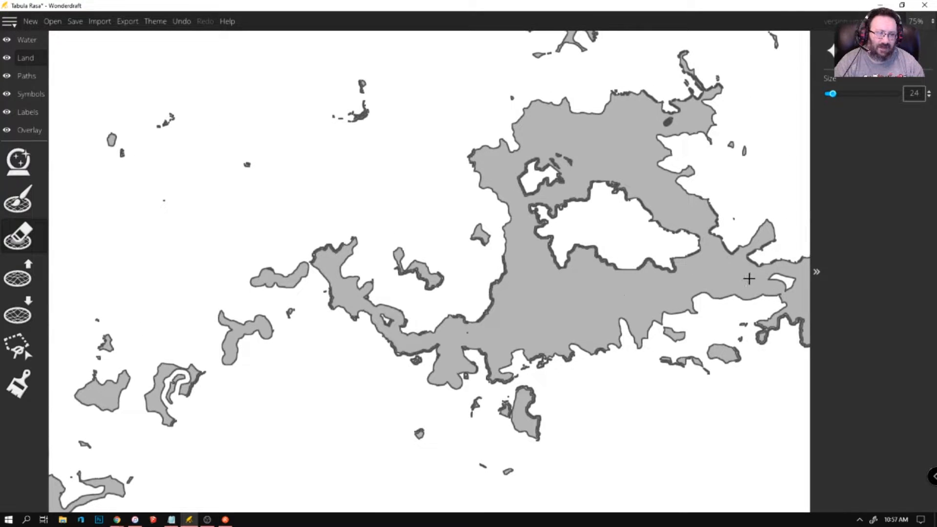
Enlarge the two small lakes south of the inland sea and smooth the sea's ragged southwestern shore with the eraser
mouse_move(476, 396)
left_mouse_down()
mouse_move(474, 411)
mouse_move(506, 410)
mouse_move(521, 393)
mouse_move(531, 437)
left_mouse_up()
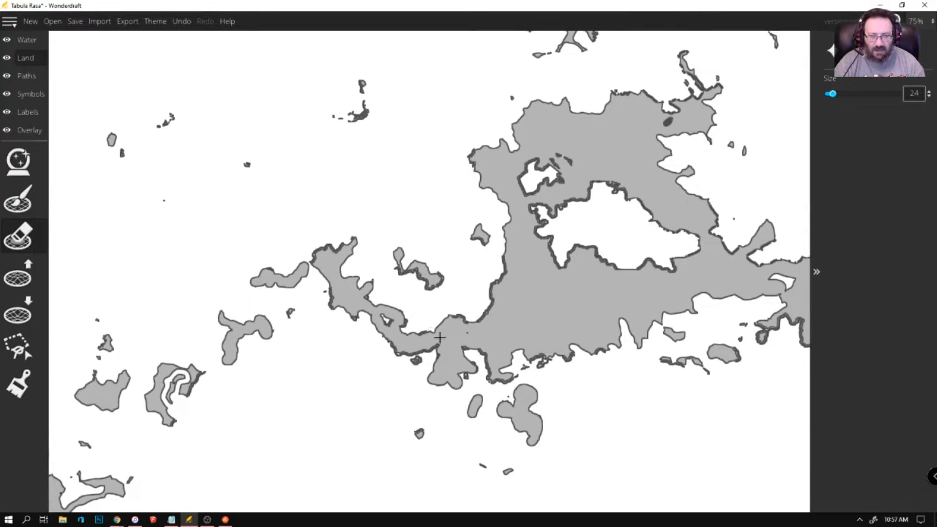
mouse_move(459, 368)
left_mouse_down()
mouse_move(473, 374)
mouse_move(463, 342)
mouse_move(485, 354)
mouse_move(497, 379)
left_mouse_up()
mouse_move(452, 345)
left_mouse_down()
mouse_move(495, 380)
mouse_move(534, 351)
mouse_move(559, 352)
left_mouse_up()
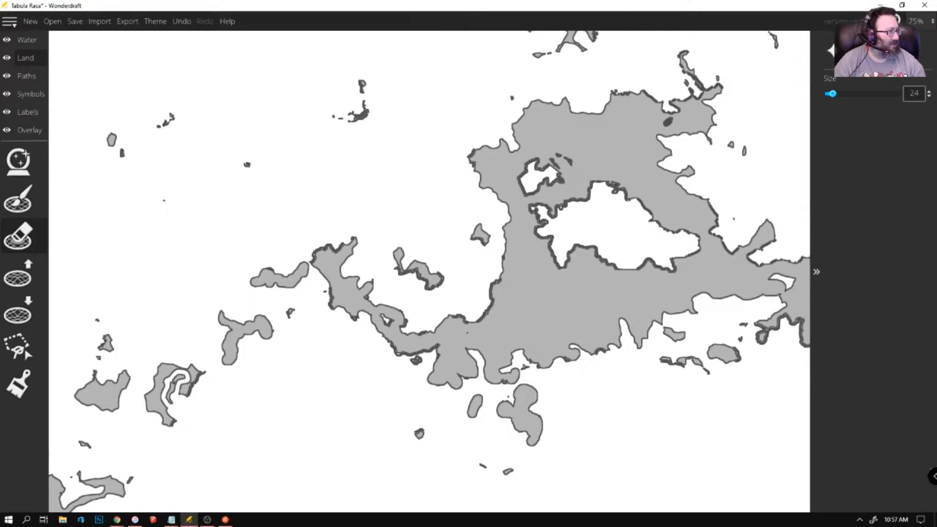
Smooth the inland sea's western shore, the rough edges of the water arm and the small lake north of it
key("alt+Tab")
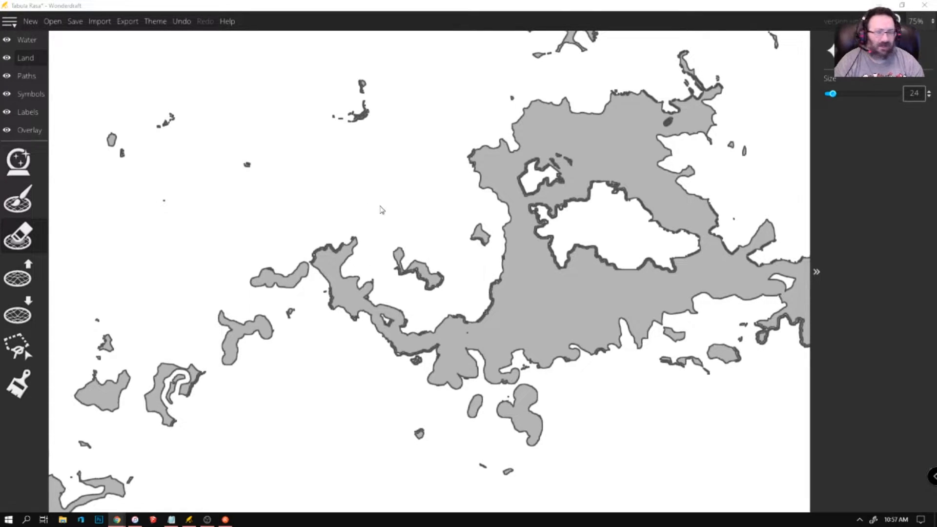
left_click(486, 300)
left_click_drag(504, 283, 489, 316)
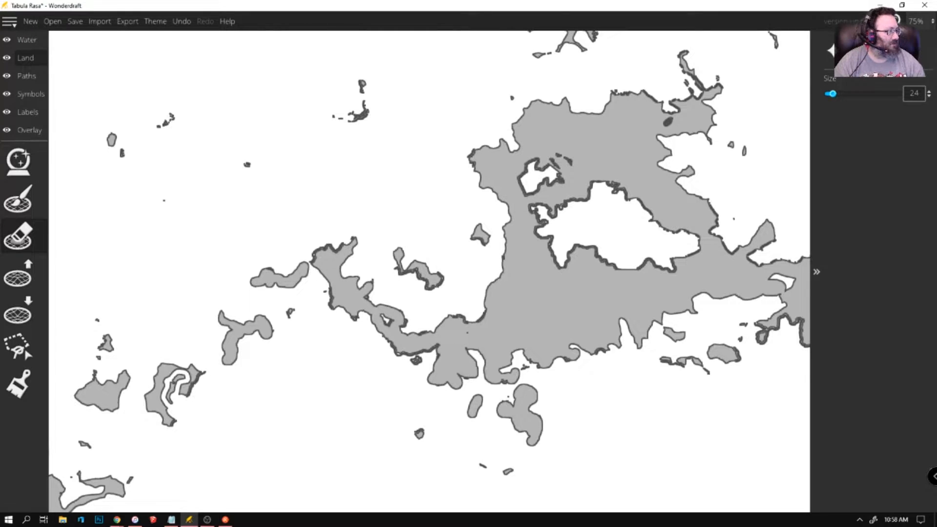
key("alt+Tab")
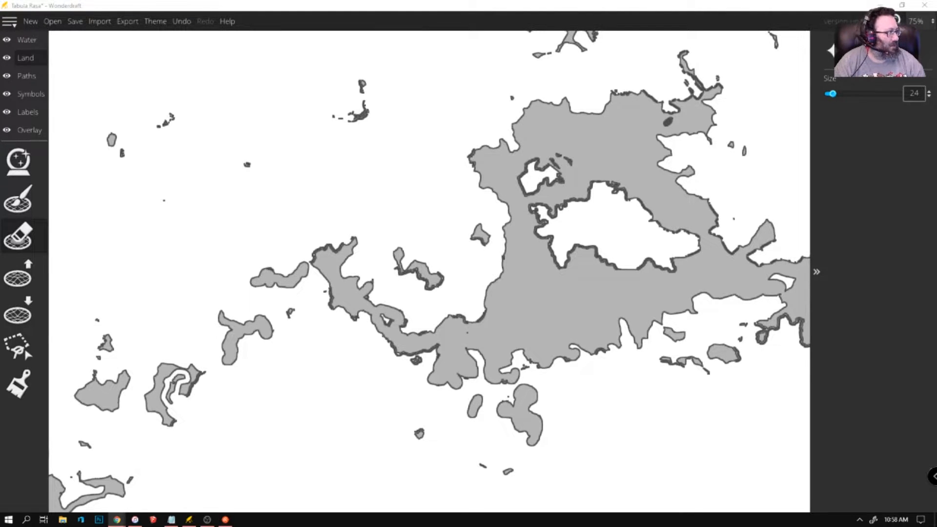
mouse_move(357, 305)
left_mouse_down()
mouse_move(332, 307)
mouse_move(331, 269)
mouse_move(314, 262)
mouse_move(321, 249)
mouse_move(406, 252)
mouse_move(397, 253)
mouse_move(400, 274)
mouse_move(438, 280)
left_mouse_up()
mouse_move(379, 324)
left_mouse_down()
mouse_move(416, 361)
mouse_move(439, 347)
mouse_move(440, 361)
mouse_move(425, 336)
mouse_move(408, 341)
mouse_move(396, 330)
mouse_move(405, 320)
mouse_move(396, 332)
mouse_move(383, 329)
mouse_move(423, 356)
mouse_move(456, 318)
mouse_move(488, 314)
left_mouse_up()
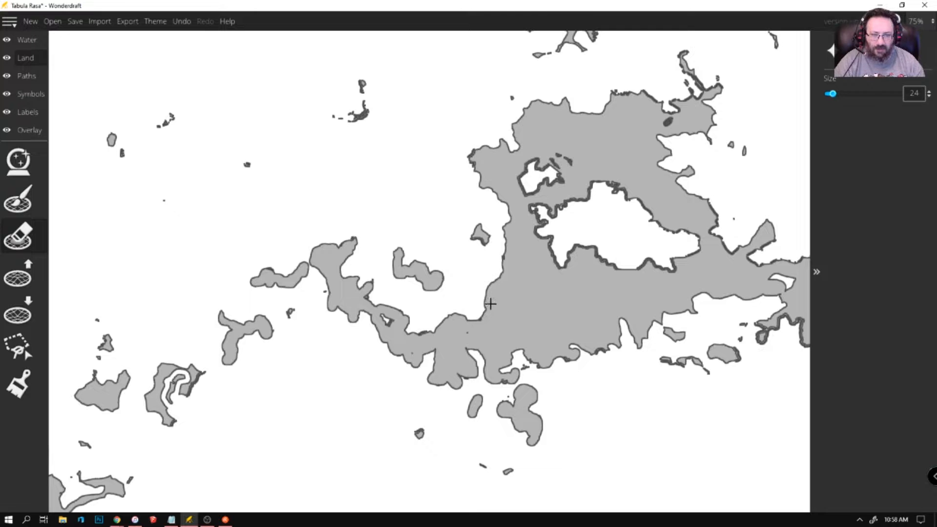
Smooth the shores of the islands inside the inland sea and the sea's northwestern corner with the eraser
mouse_move(540, 221)
left_mouse_down()
mouse_move(552, 241)
mouse_move(552, 263)
mouse_move(564, 266)
mouse_move(583, 248)
mouse_move(622, 273)
left_mouse_up()
mouse_move(567, 181)
left_mouse_down()
mouse_move(588, 191)
mouse_move(554, 204)
mouse_move(551, 216)
mouse_move(526, 208)
mouse_move(545, 221)
mouse_move(560, 206)
mouse_move(553, 182)
mouse_move(526, 195)
mouse_move(516, 176)
mouse_move(528, 161)
mouse_move(549, 161)
mouse_move(524, 176)
left_mouse_up()
left_click_drag(483, 153, 482, 169)
mouse_move(615, 189)
left_mouse_down()
mouse_move(610, 181)
mouse_move(698, 239)
mouse_move(676, 266)
mouse_move(652, 263)
left_mouse_up()
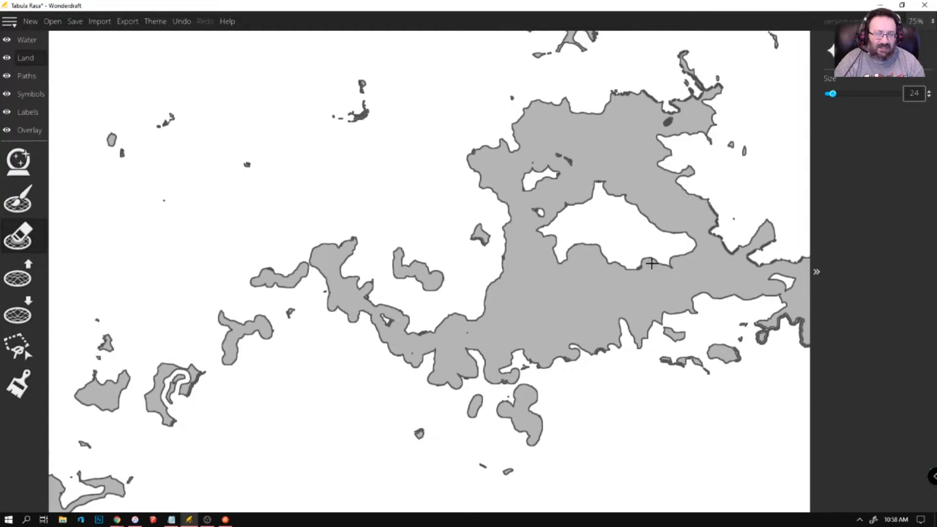
Reduce the eraser to size 4 and cut narrow water channels linking the inland sea to the northern inlet and joining the northwestern lakes
scroll(606, 119, "down", 3)
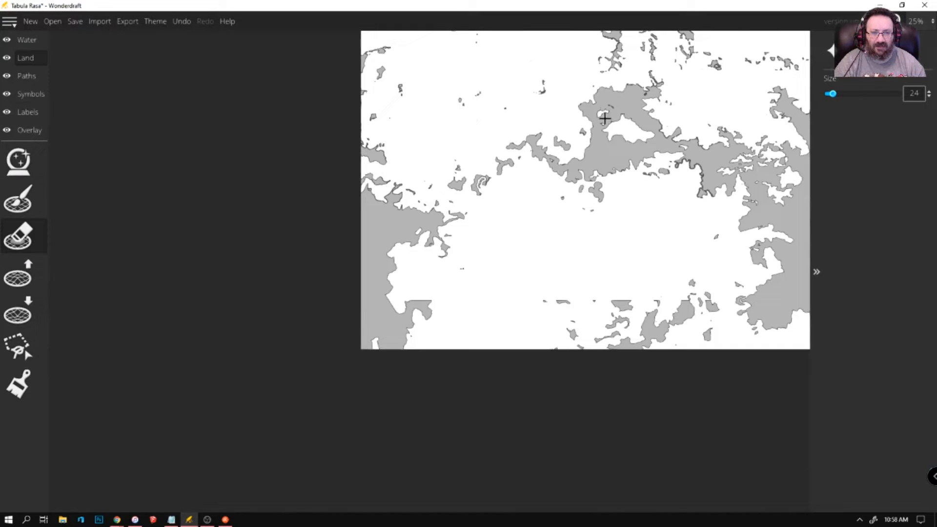
left_click_drag(508, 220, 300, 362)
left_click_drag(296, 392, 281, 417)
scroll(360, 412, "down", 1)
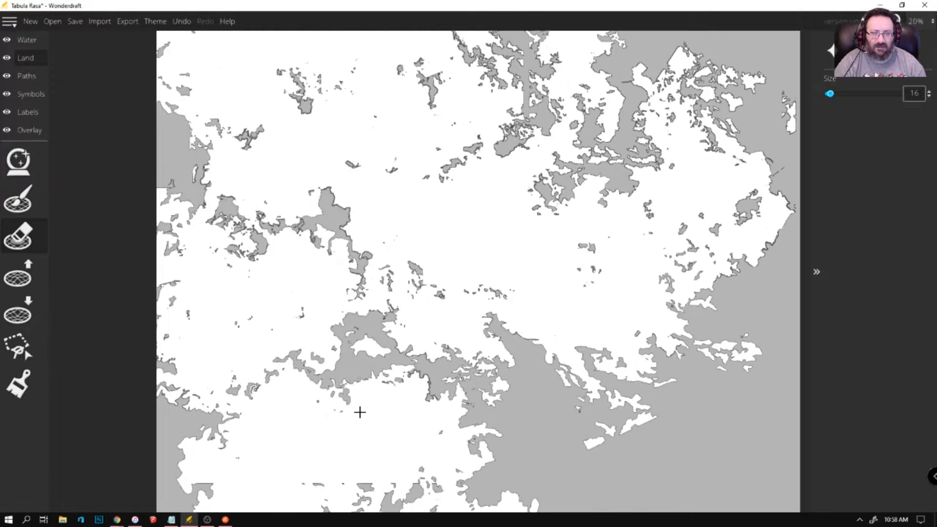
scroll(329, 396, "up", 1)
left_click_drag(339, 383, 480, 320)
scroll(564, 273, "up", 4)
left_click_drag(546, 270, 633, 499)
key("bracketleft")
left_click_drag(550, 339, 543, 365)
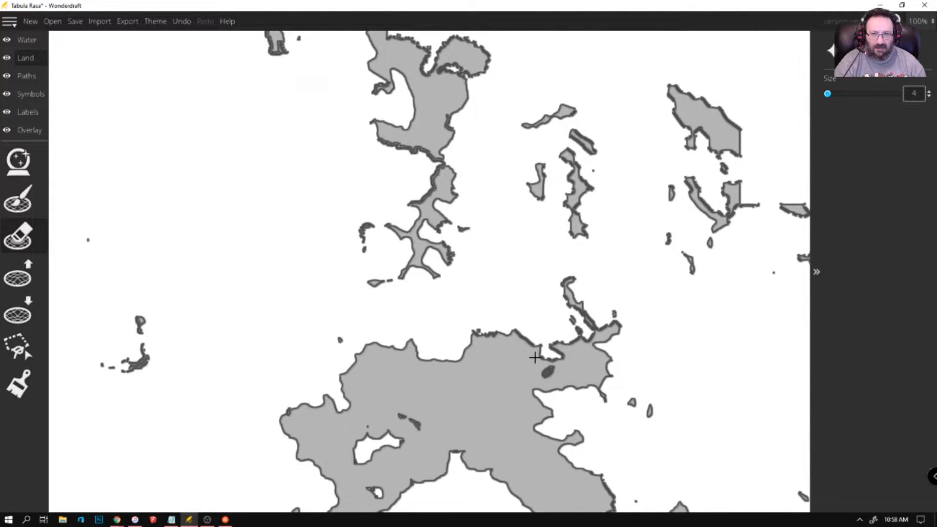
scroll(507, 344, "down", 2)
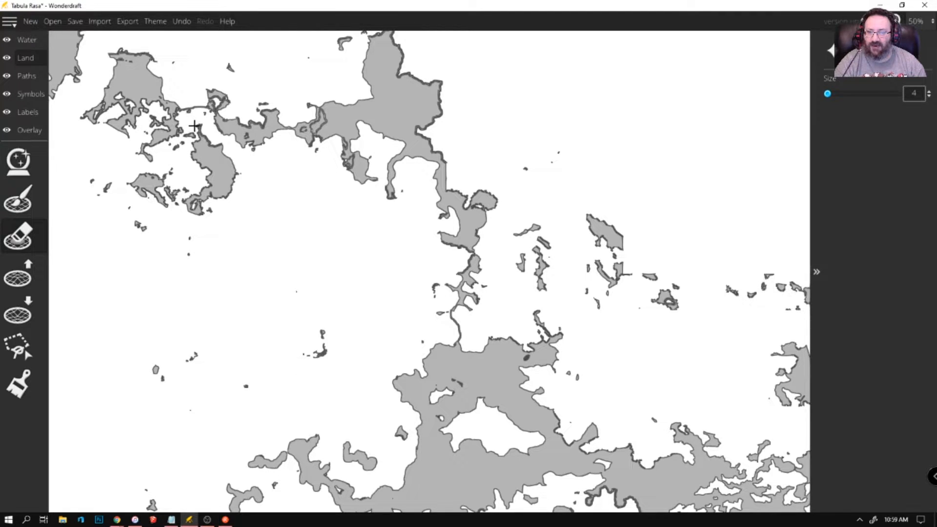
left_click(209, 105, "shift")
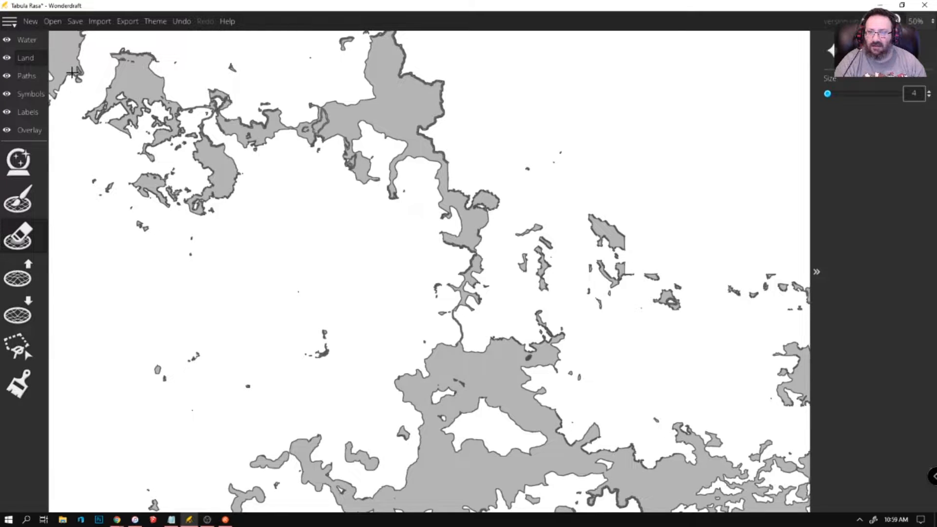
Cut a narrow channel with the size 4 eraser between the northwestern lake and the sea on the map's western edge
key("Left")
left_click_drag(108, 76, 132, 77)
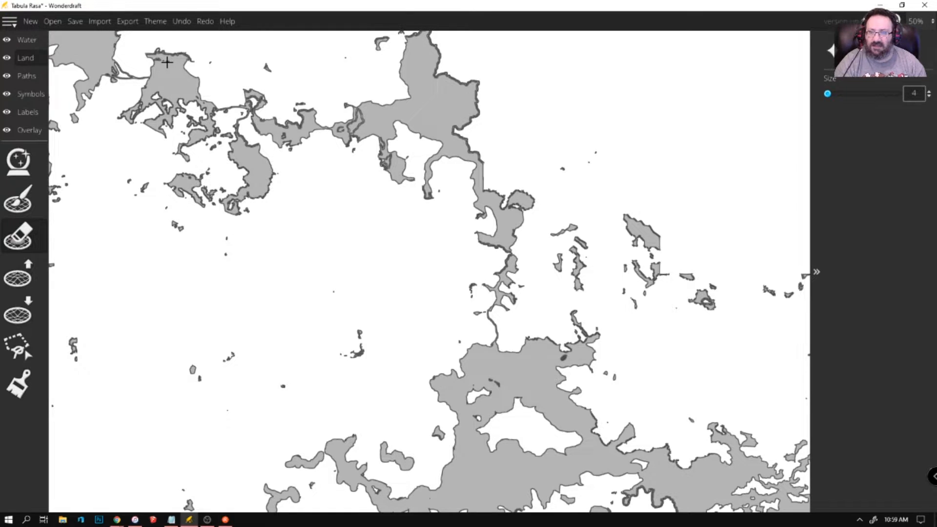
key("Up")
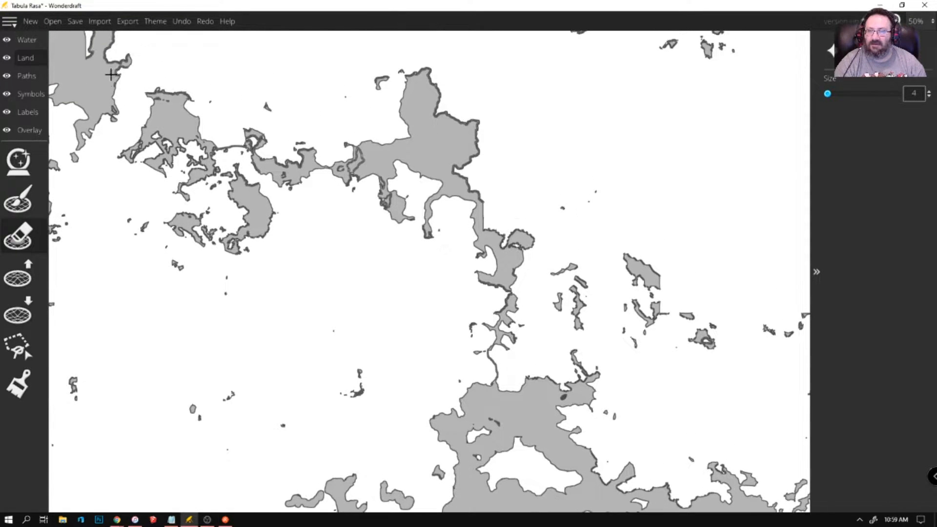
left_click_drag(151, 95, 152, 96)
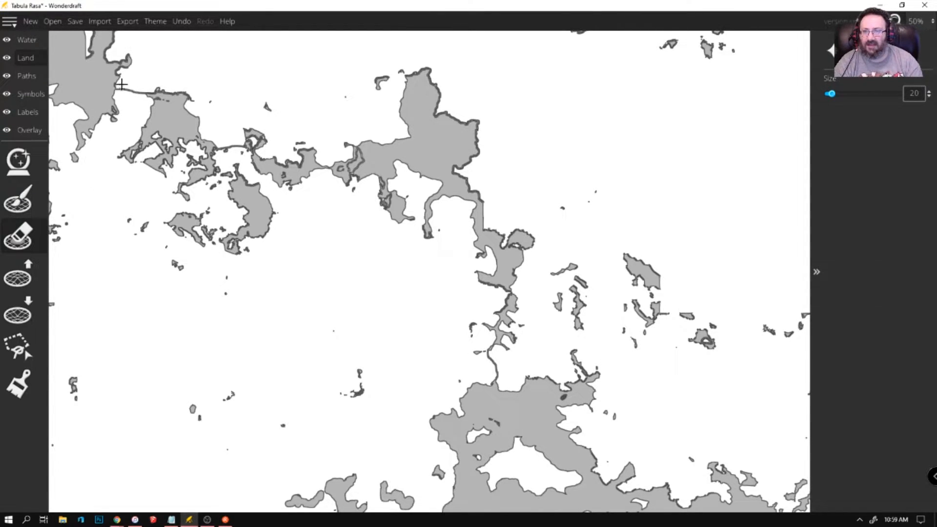
Enlarge the eraser to size 20, widen the channels joining the northwestern lakes and smooth the small inlet south of the largest lake
left_click_drag(107, 92, 149, 94)
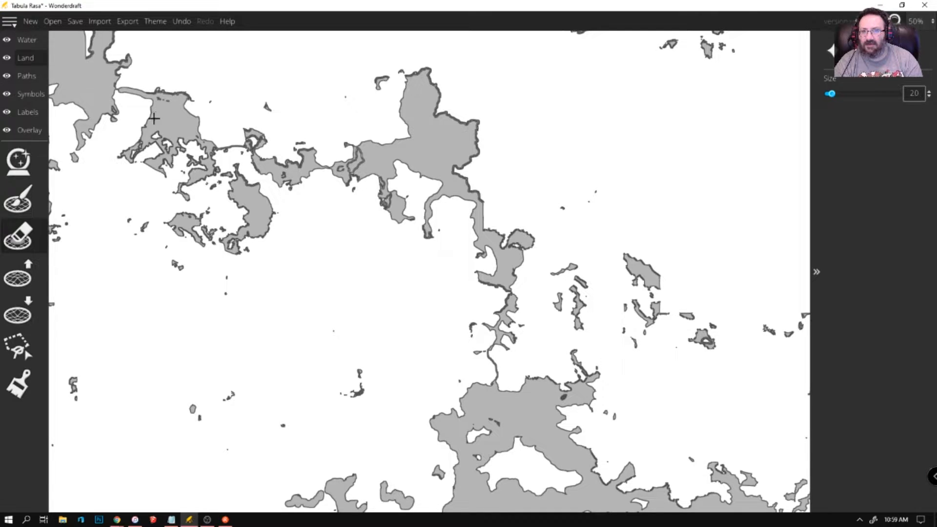
left_click_drag(218, 147, 249, 139)
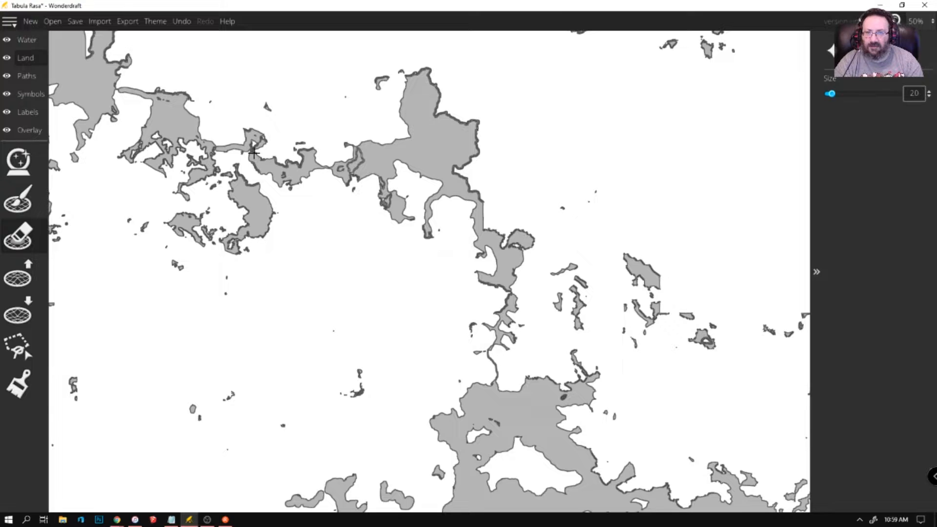
mouse_move(324, 167)
left_mouse_down()
mouse_move(341, 175)
mouse_move(357, 154)
left_mouse_up()
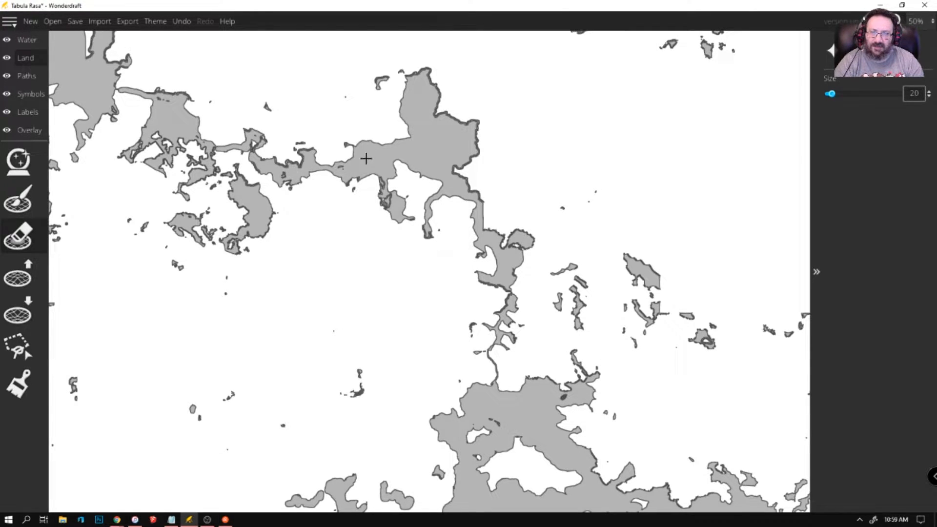
mouse_move(383, 193)
left_mouse_down()
mouse_move(390, 212)
mouse_move(390, 171)
left_mouse_up()
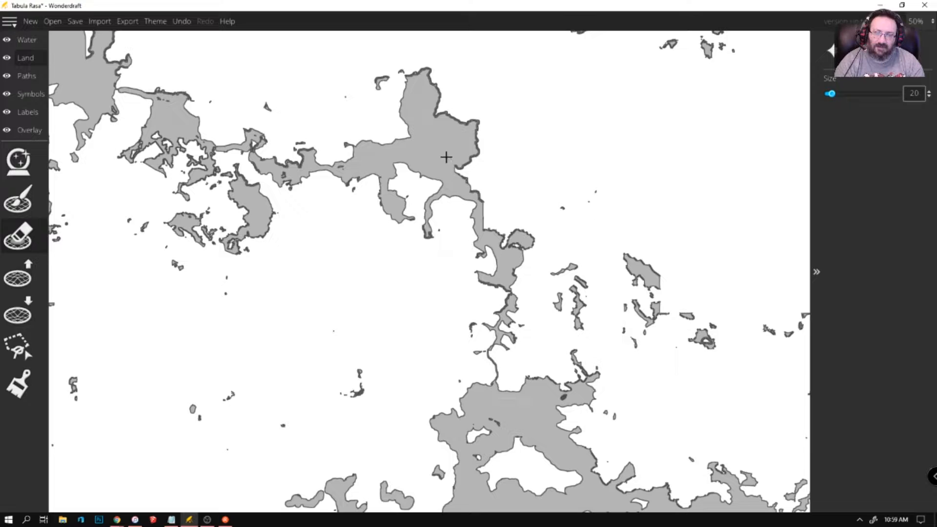
Widen the winding channel running south from the large northern lake to the inland sea with the size 20 eraser
left_click_drag(491, 269, 499, 292)
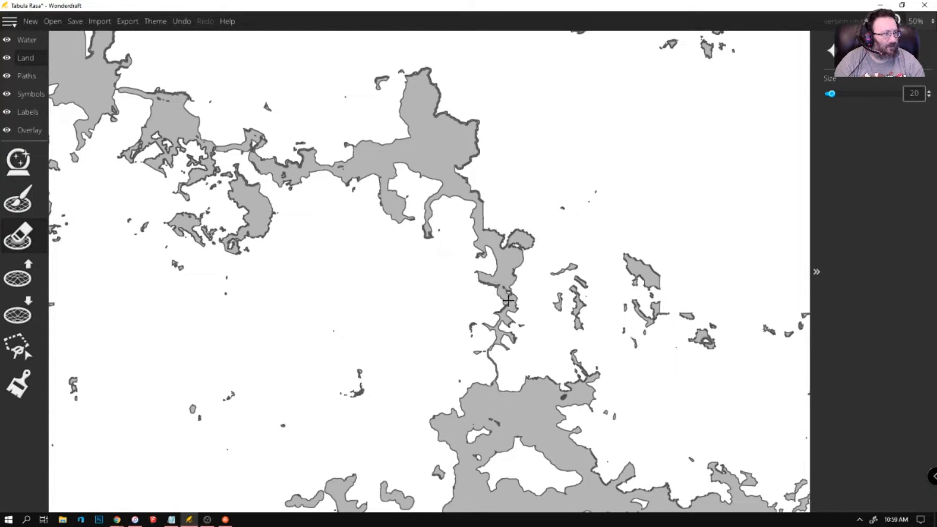
left_click_drag(507, 286, 504, 286)
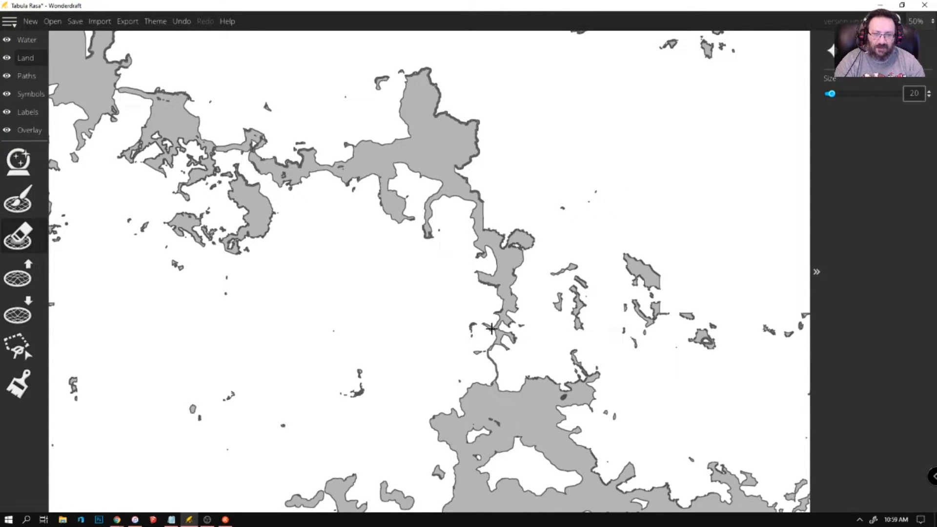
left_click_drag(493, 346, 492, 380)
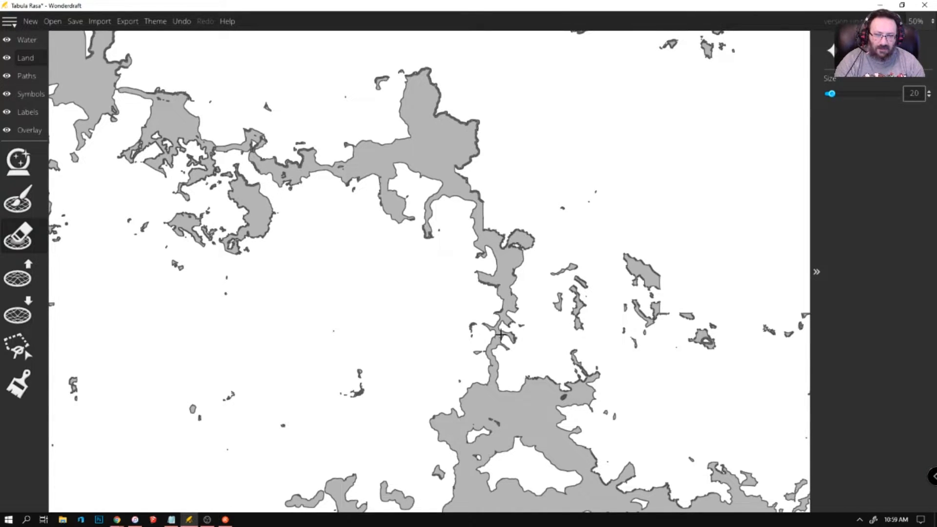
Widen the mouth of the channel where the northwestern lake meets the western sea
scroll(632, 80, "down", 5)
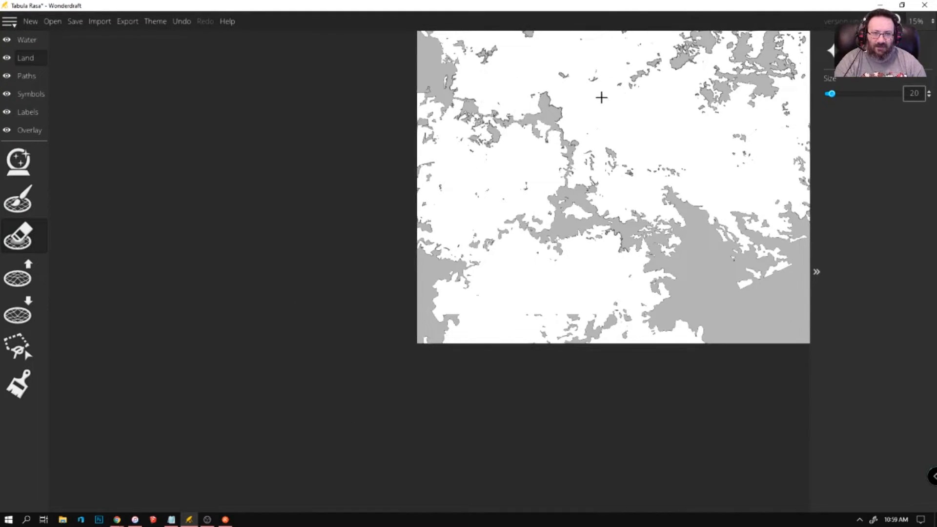
scroll(601, 96, "up", 6)
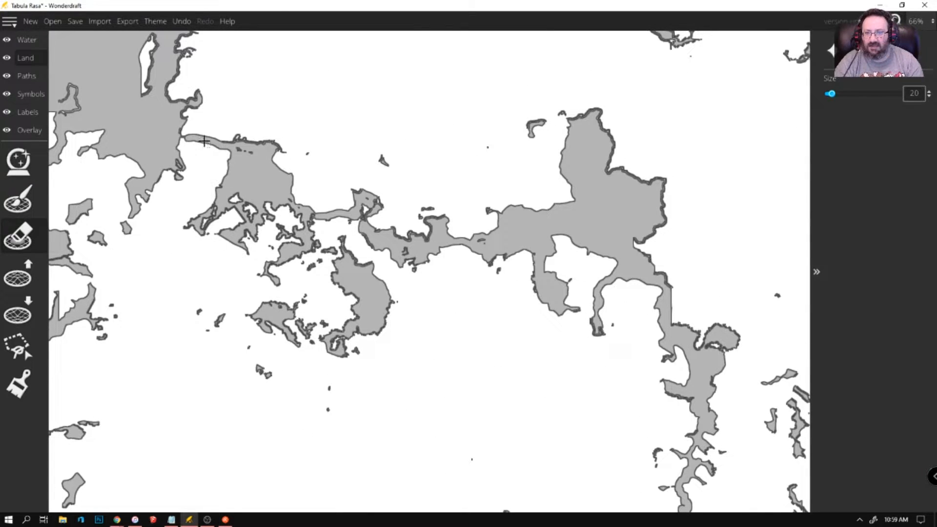
mouse_move(230, 152)
left_mouse_down()
mouse_move(224, 160)
mouse_move(176, 142)
left_mouse_up()
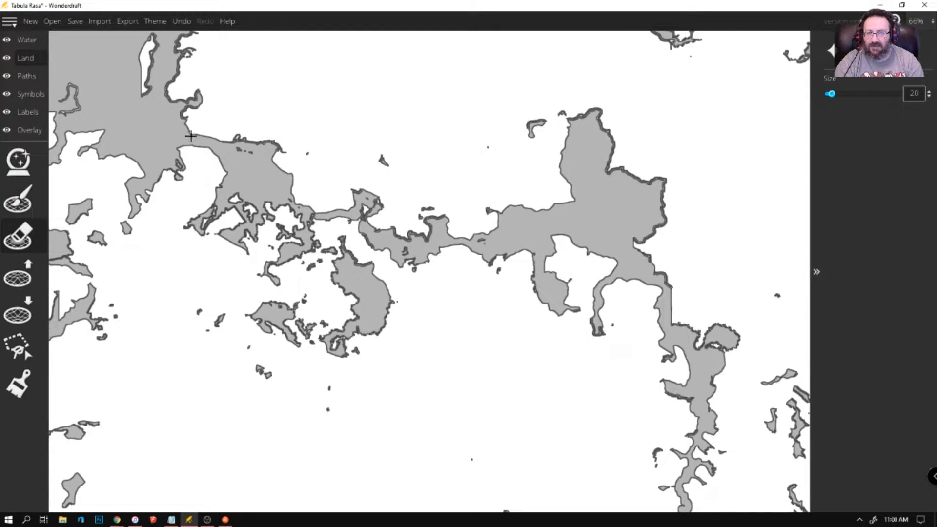
left_click_drag(190, 139, 217, 150)
Set the eraser to size 28 and join the lakes southwest of the inland sea into one continuous water arm
scroll(221, 149, "down", 5)
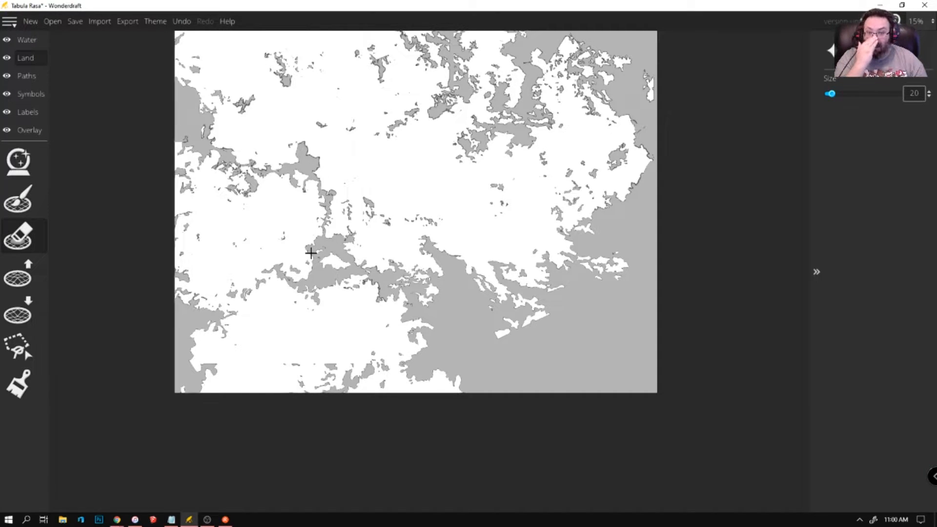
scroll(254, 309, "up", 3)
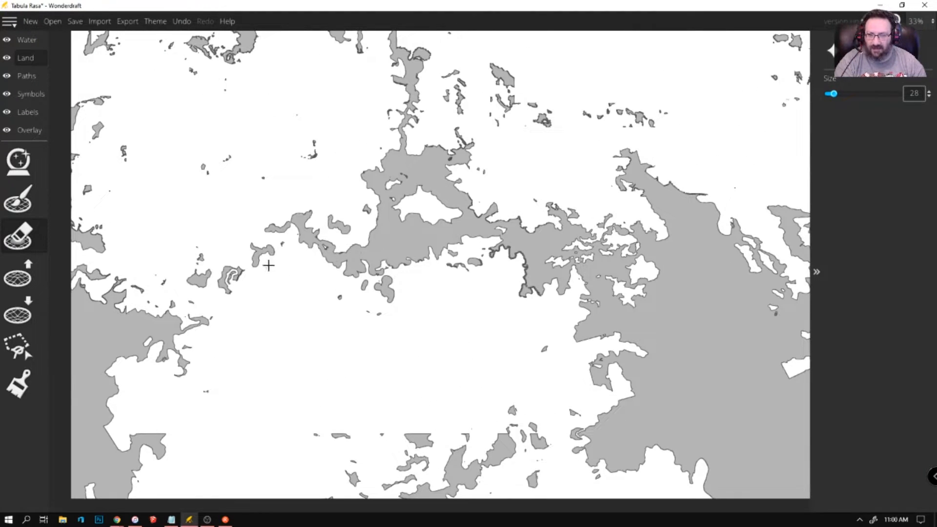
scroll(310, 256, "up", 2)
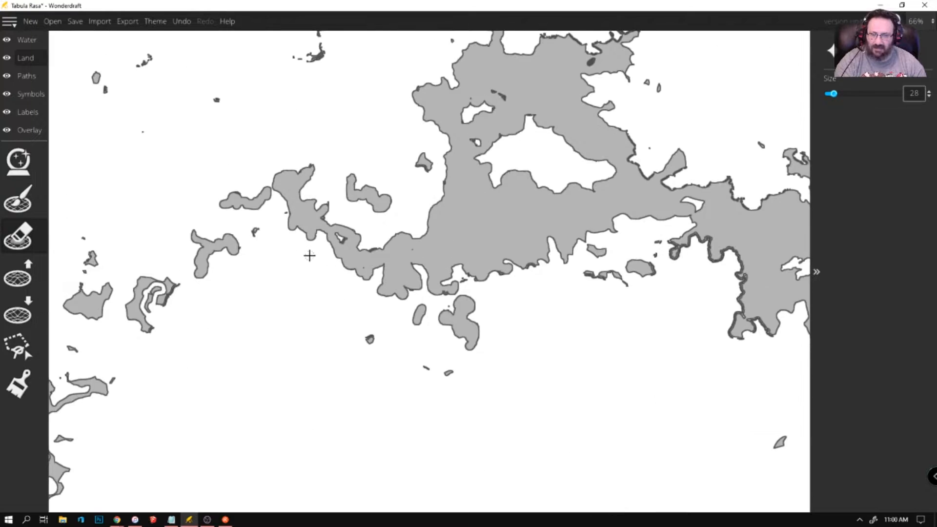
left_click_drag(284, 182, 268, 192)
mouse_move(227, 241)
left_mouse_down()
mouse_move(233, 220)
mouse_move(249, 206)
mouse_move(227, 213)
mouse_move(230, 235)
mouse_move(189, 274)
mouse_move(141, 295)
mouse_move(141, 305)
mouse_move(151, 291)
mouse_move(194, 279)
mouse_move(196, 268)
mouse_move(170, 281)
mouse_move(164, 300)
mouse_move(170, 293)
mouse_move(150, 294)
mouse_move(131, 310)
mouse_move(103, 299)
mouse_move(102, 308)
mouse_move(172, 338)
mouse_move(171, 329)
mouse_move(153, 336)
mouse_move(147, 319)
mouse_move(147, 304)
mouse_move(170, 298)
left_mouse_up()
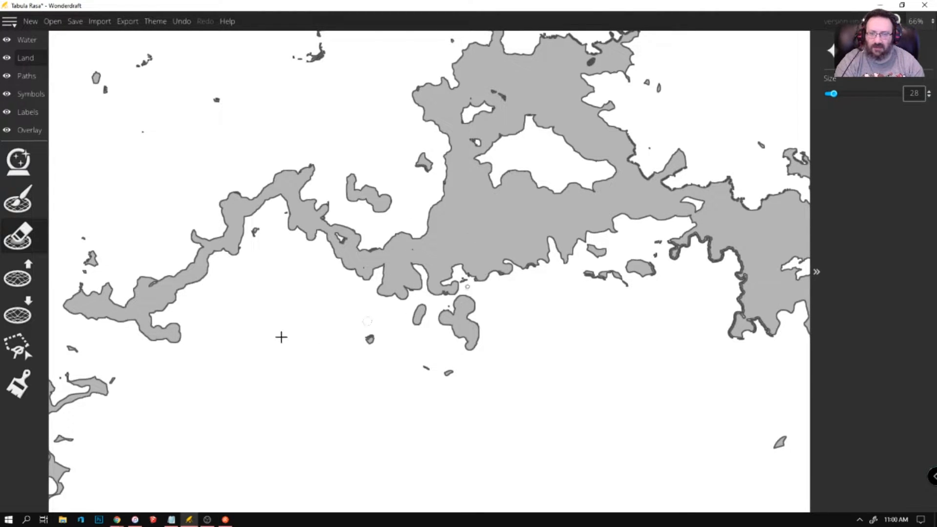
Extend the new water arm to the southwestern sea and add a branch reaching north from its western end
mouse_move(88, 389)
left_mouse_down()
mouse_move(125, 379)
mouse_move(160, 343)
mouse_move(152, 360)
mouse_move(153, 339)
left_mouse_up()
left_click_drag(86, 315, 55, 312)
key("Left")
mouse_move(122, 257)
left_mouse_down()
mouse_move(118, 290)
mouse_move(109, 278)
mouse_move(117, 234)
mouse_move(110, 288)
left_mouse_up()
key("Left")
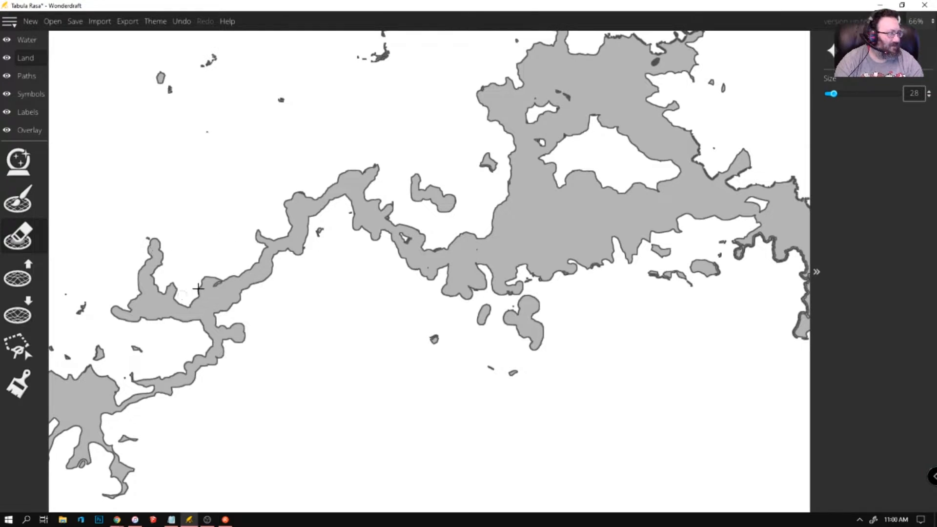
mouse_move(83, 373)
left_mouse_down()
mouse_move(92, 383)
mouse_move(167, 385)
left_mouse_up()
Widen and smooth the hooked inlet on the southern shore of the southwestern sea
scroll(157, 376, "down", 5)
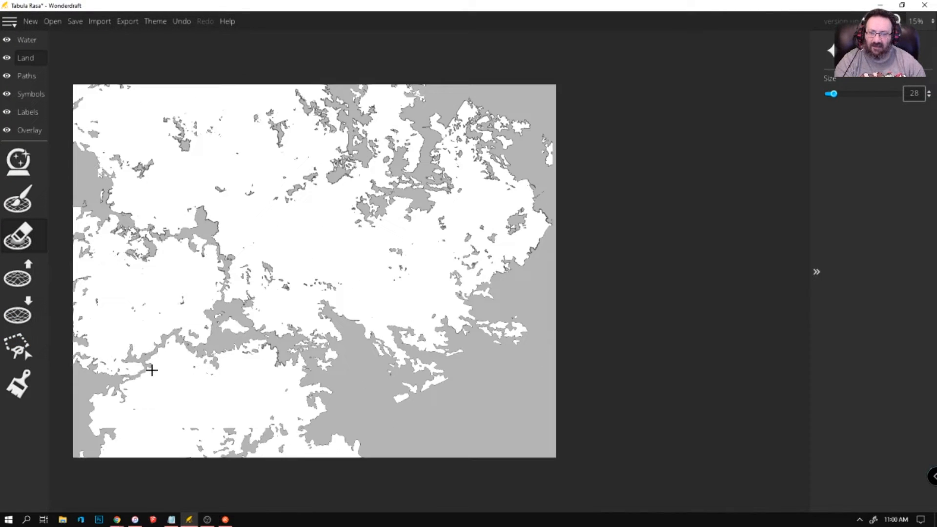
scroll(73, 405, "up", 6)
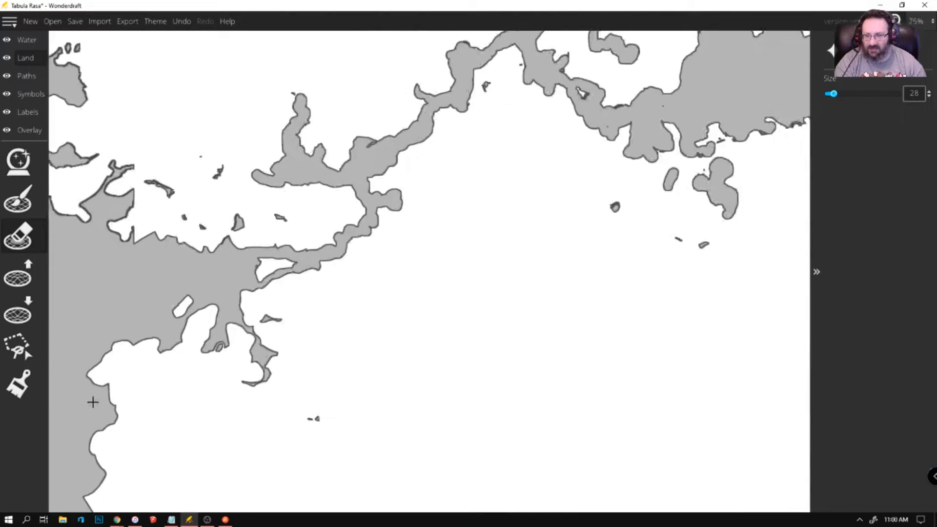
mouse_move(279, 307)
left_mouse_down()
mouse_move(323, 354)
mouse_move(293, 390)
mouse_move(282, 385)
mouse_move(324, 367)
mouse_move(318, 314)
left_mouse_up()
left_click(259, 328)
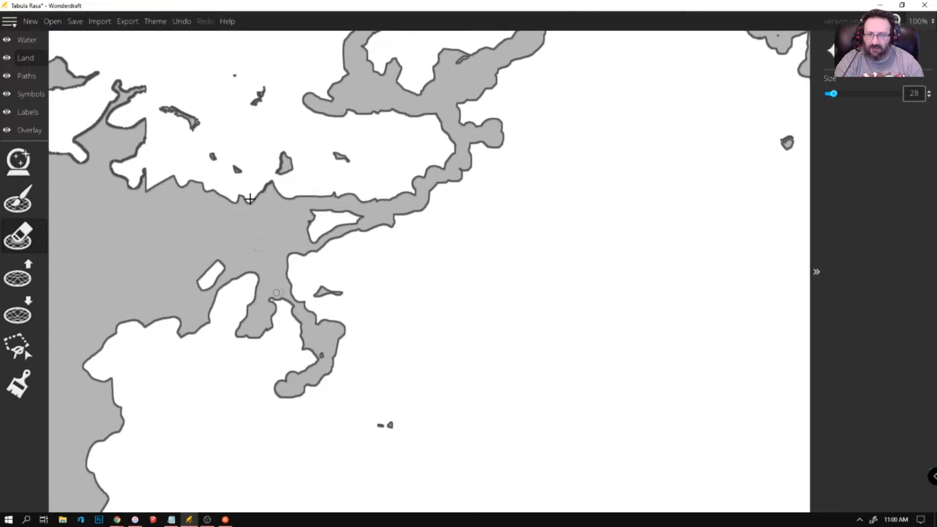
Merge the small lakes north of the southwestern sea into its shore and smooth the surrounding ponds with the eraser
mouse_move(276, 178)
left_mouse_down()
mouse_move(268, 185)
mouse_move(283, 162)
mouse_move(289, 168)
left_mouse_up()
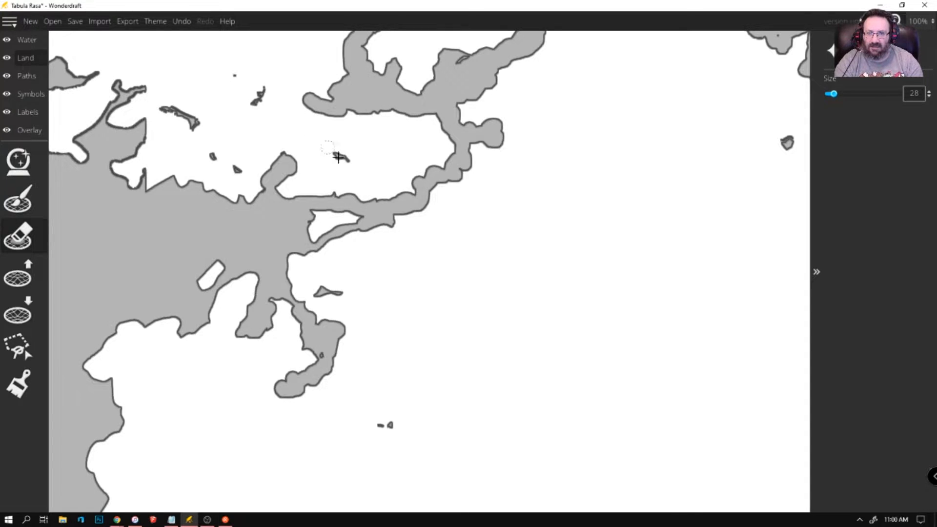
left_click_drag(345, 160, 332, 155)
left_click_drag(261, 91, 266, 87)
mouse_move(181, 120)
left_mouse_down()
mouse_move(169, 112)
mouse_move(236, 169)
left_mouse_up()
Enlarge the eraser to size 56 and cut a wide channel joining the elongated lake to the northern sea's southwestern bay
scroll(220, 73, "down", 5)
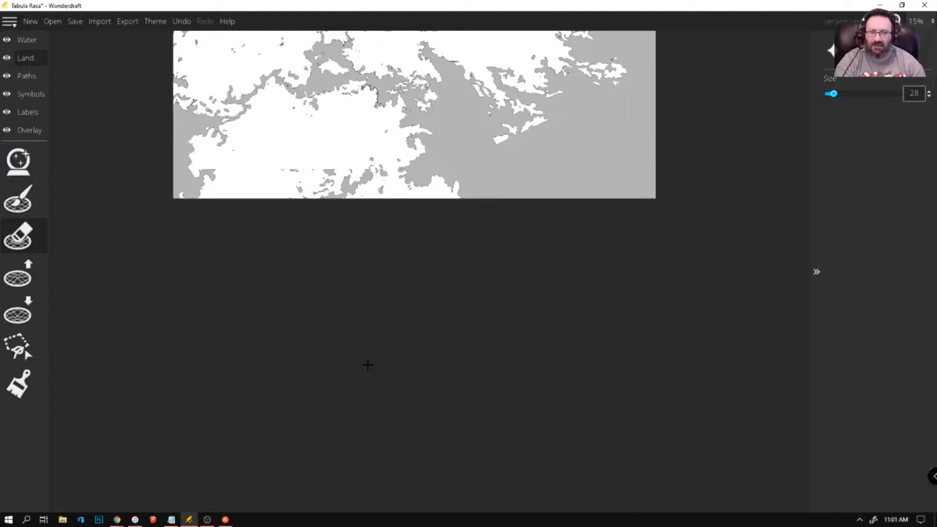
left_click_drag(429, 298, 429, 474)
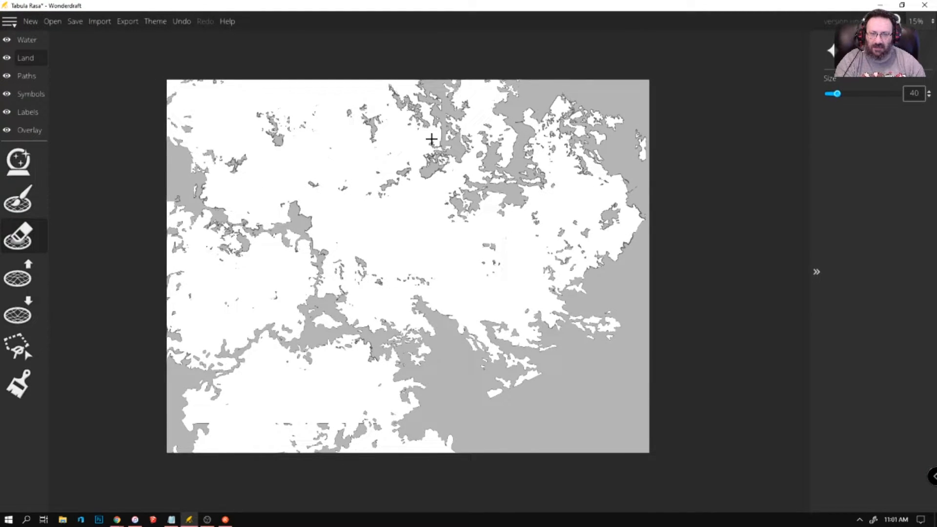
scroll(432, 152, "up", 5)
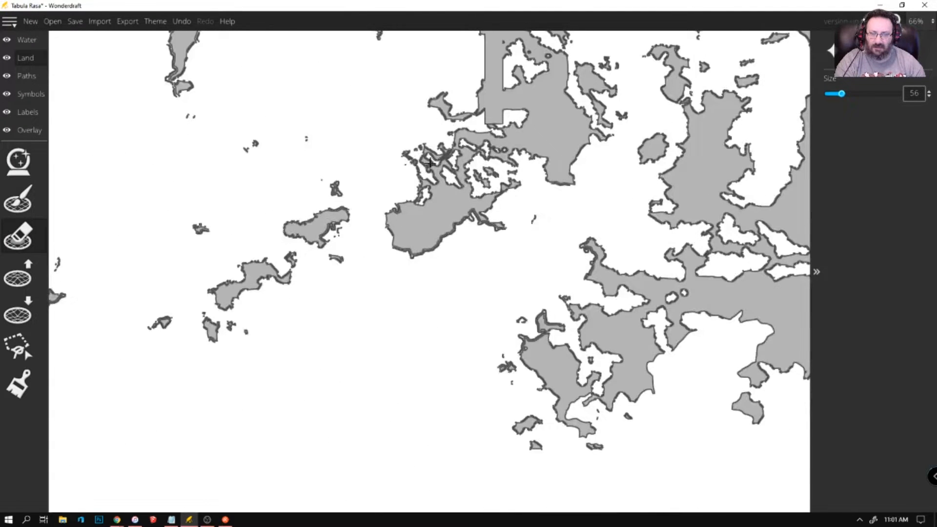
left_click_drag(342, 212, 392, 218)
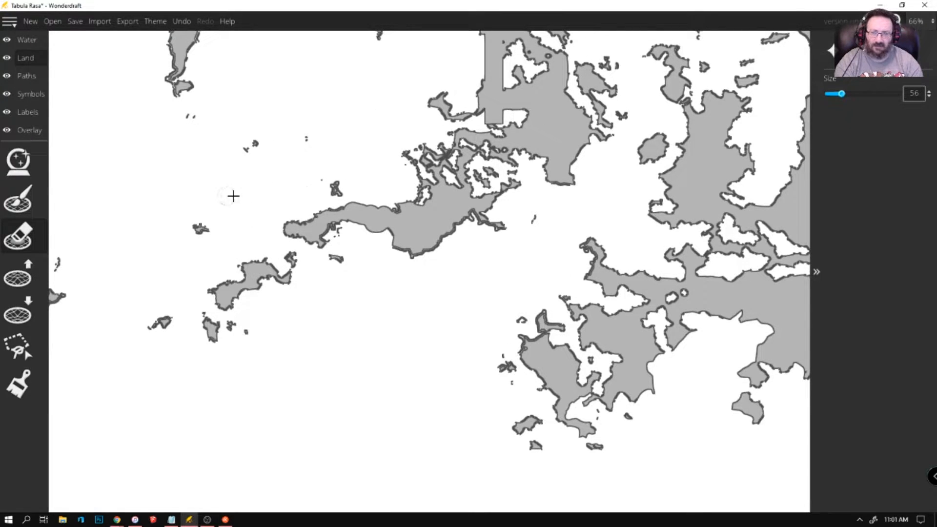
With the eraser at size 12, connect the next lake and a small pond to the elongated lake and smooth the bay's ragged northwestern inlets
scroll(331, 159, "down", 4)
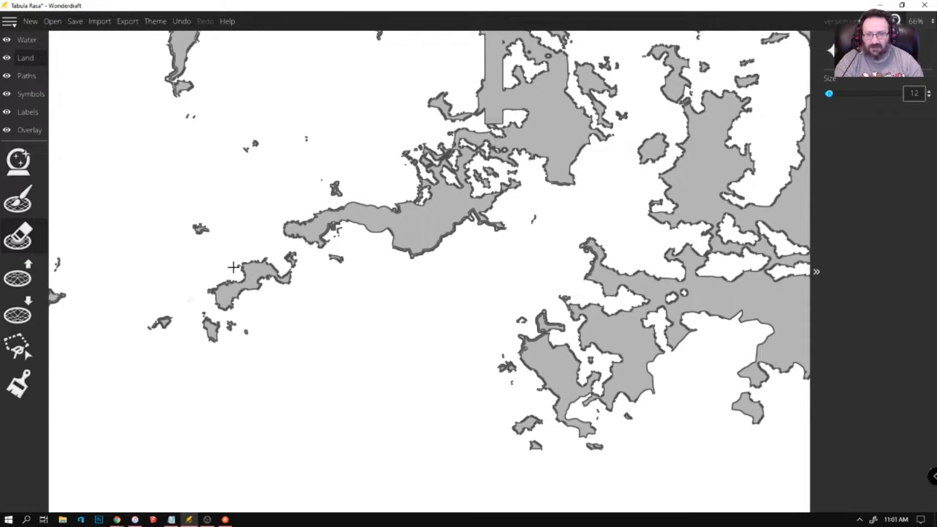
mouse_move(293, 256)
left_mouse_down()
mouse_move(308, 237)
mouse_move(290, 253)
mouse_move(290, 277)
mouse_move(303, 231)
left_mouse_up()
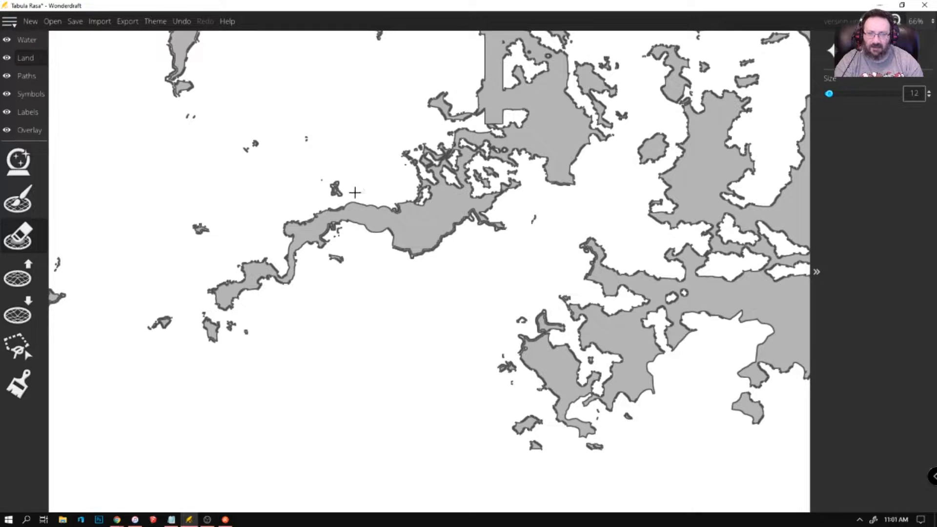
left_click_drag(340, 191, 345, 210)
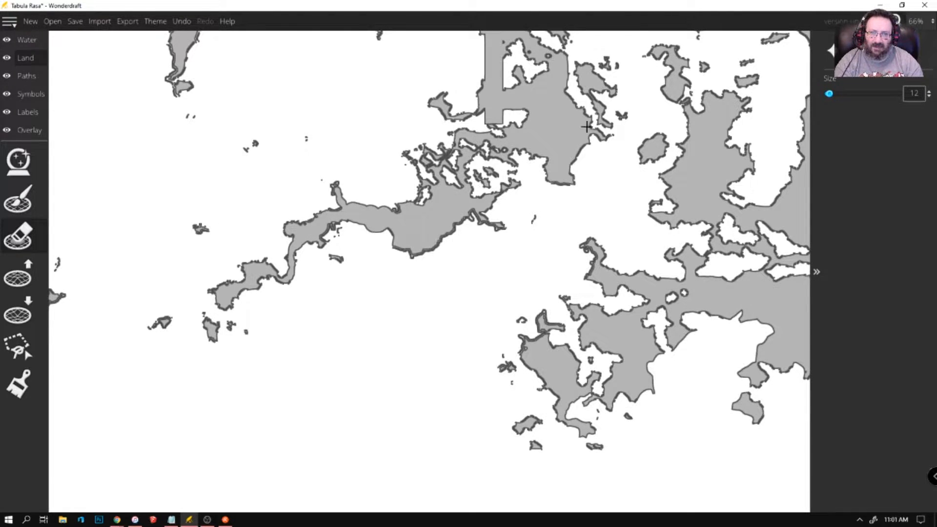
mouse_move(440, 155)
left_mouse_down()
mouse_move(439, 188)
mouse_move(419, 177)
mouse_move(415, 203)
mouse_move(407, 155)
left_mouse_up()
Link the round lake westward to the northern sea, then reduce the eraser to size 4 and cut a narrow channel to the eastern waters
mouse_move(595, 136)
left_mouse_down()
mouse_move(620, 137)
mouse_move(642, 146)
mouse_move(639, 156)
mouse_move(618, 133)
mouse_move(593, 131)
mouse_move(613, 141)
left_mouse_up()
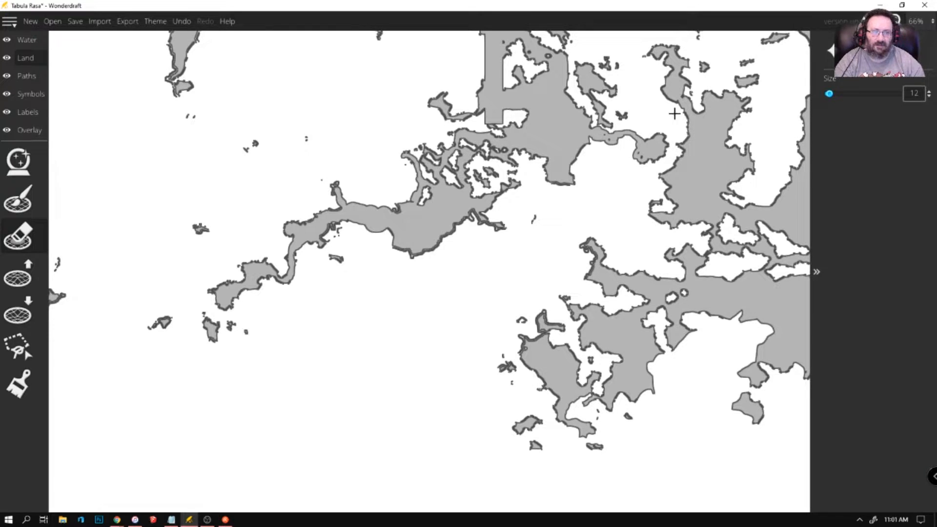
scroll(602, 146, "down", 5)
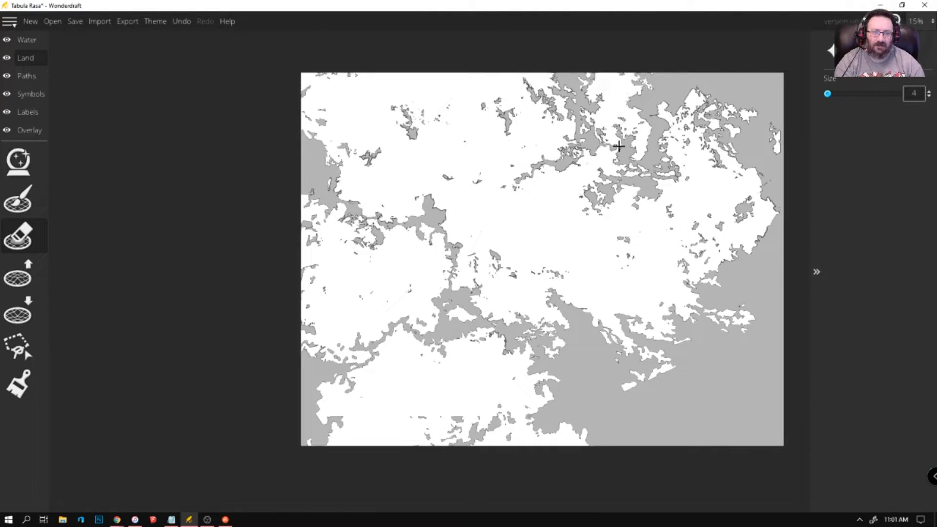
scroll(605, 165, "up", 5)
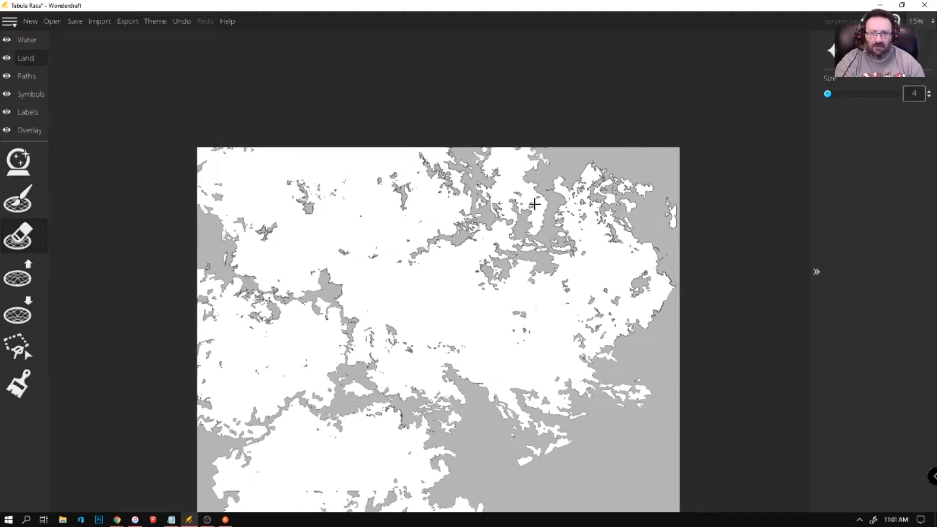
scroll(487, 227, "up", 2)
scroll(487, 227, "down", 3)
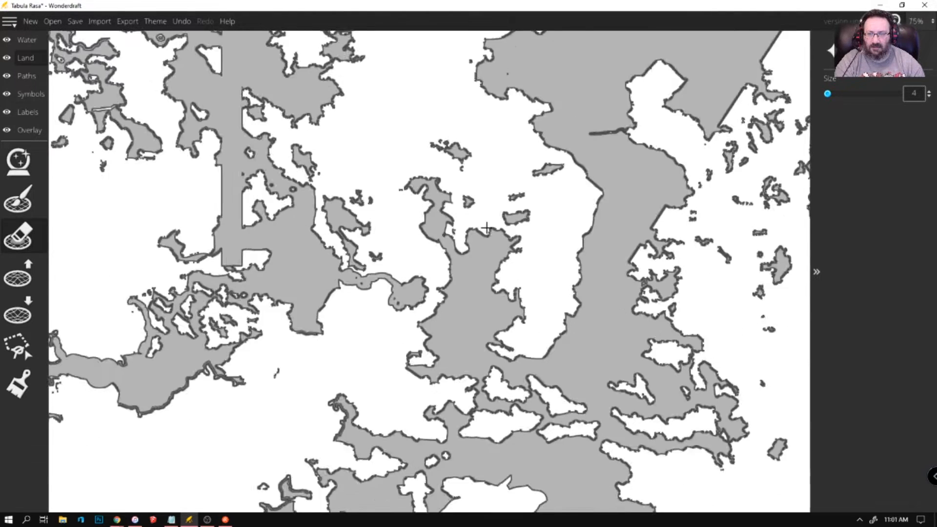
left_click_drag(487, 227, 599, 226)
scroll(570, 232, "up", 2)
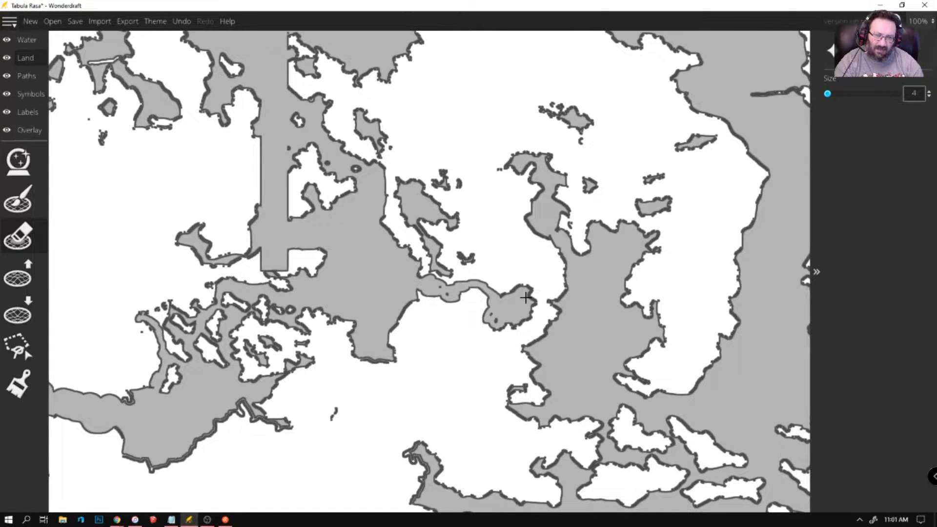
mouse_move(523, 299)
left_mouse_down()
mouse_move(554, 305)
mouse_move(542, 303)
left_mouse_up()
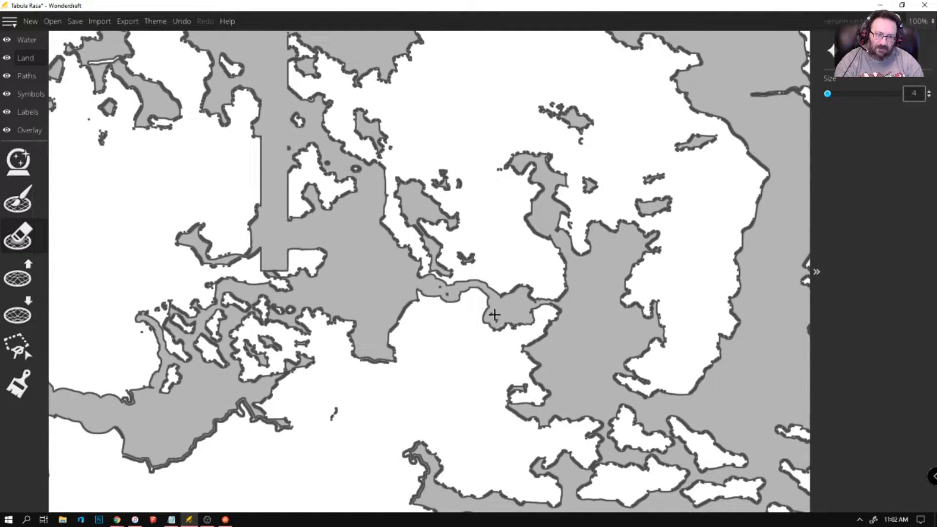
Add a small inlet to the channel west of the round lake, then erase the northern sea's straight-cut western shores at eraser size 20
mouse_move(486, 280)
left_mouse_down()
mouse_move(498, 265)
mouse_move(491, 278)
left_mouse_up()
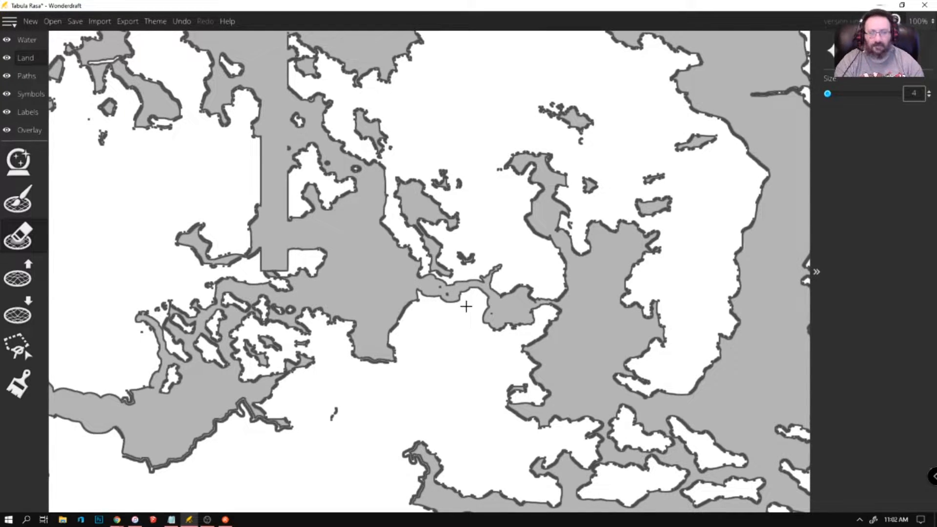
key("bracketright")
key("bracketright")
key("bracketright")
key("bracketright")
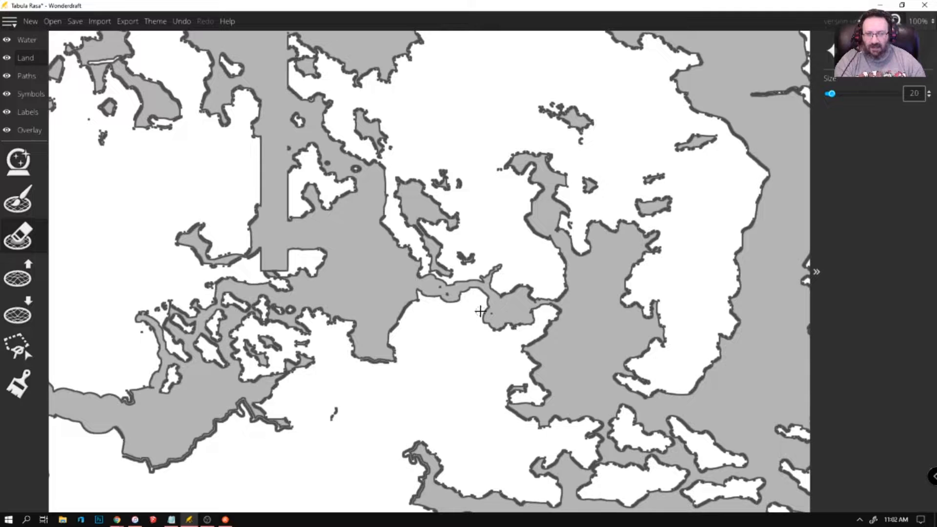
mouse_move(265, 165)
left_mouse_down()
mouse_move(274, 214)
mouse_move(286, 207)
mouse_move(291, 179)
mouse_move(286, 171)
mouse_move(291, 251)
mouse_move(277, 268)
mouse_move(264, 263)
mouse_move(262, 248)
mouse_move(237, 255)
mouse_move(271, 255)
mouse_move(305, 279)
left_mouse_up()
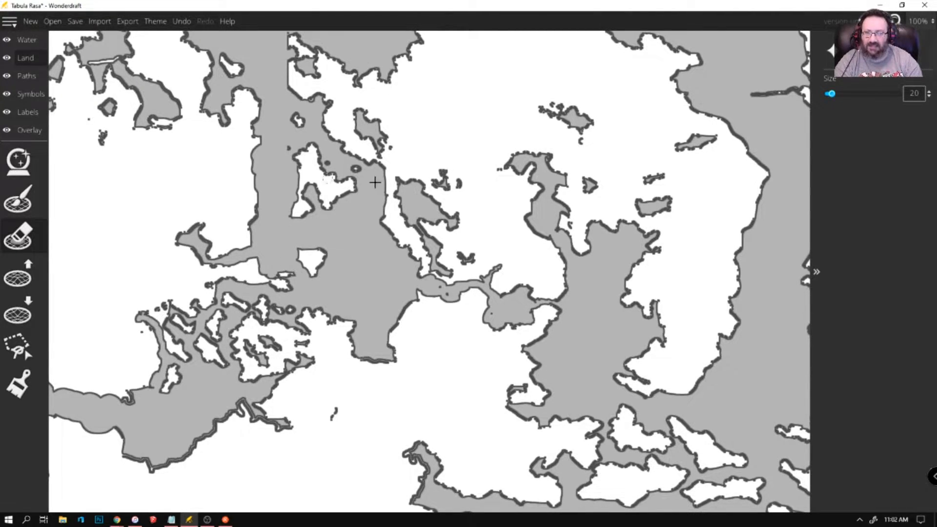
With the eraser at size 40, roughen the northern strait's straight edges, clear land fragments from the western bays and widen the eastern inlet
key("bracketright")
key("bracketright")
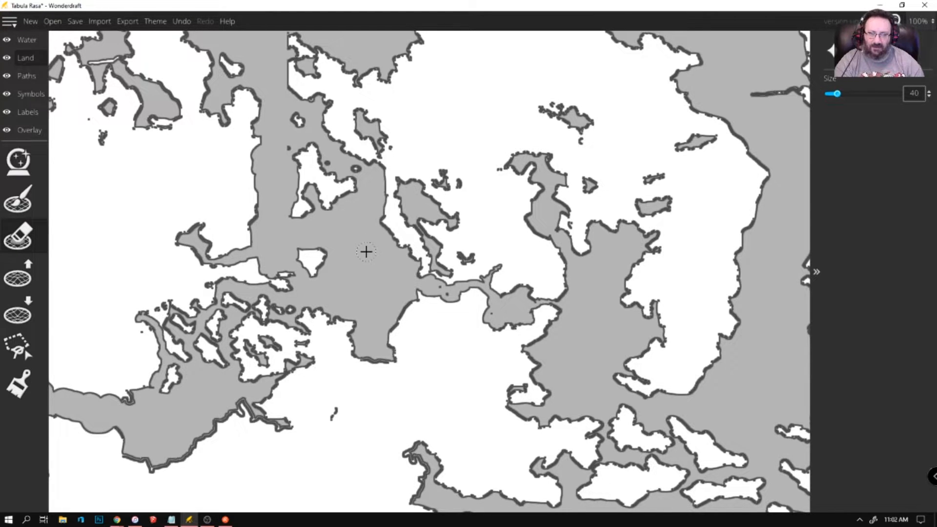
left_click_drag(373, 241, 364, 428)
left_click_drag(341, 208, 484, 287)
scroll(484, 288, "up", 1)
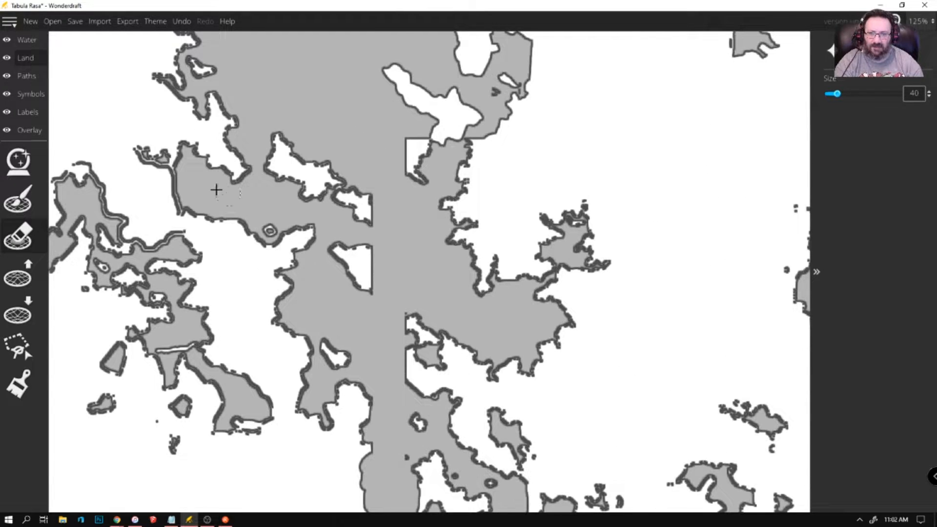
mouse_move(414, 271)
left_mouse_down()
mouse_move(372, 250)
mouse_move(380, 296)
mouse_move(386, 191)
mouse_move(382, 200)
mouse_move(409, 130)
left_mouse_up()
left_click_drag(252, 230, 292, 231)
mouse_move(189, 338)
left_mouse_down()
mouse_move(170, 284)
mouse_move(149, 289)
mouse_move(143, 252)
left_mouse_up()
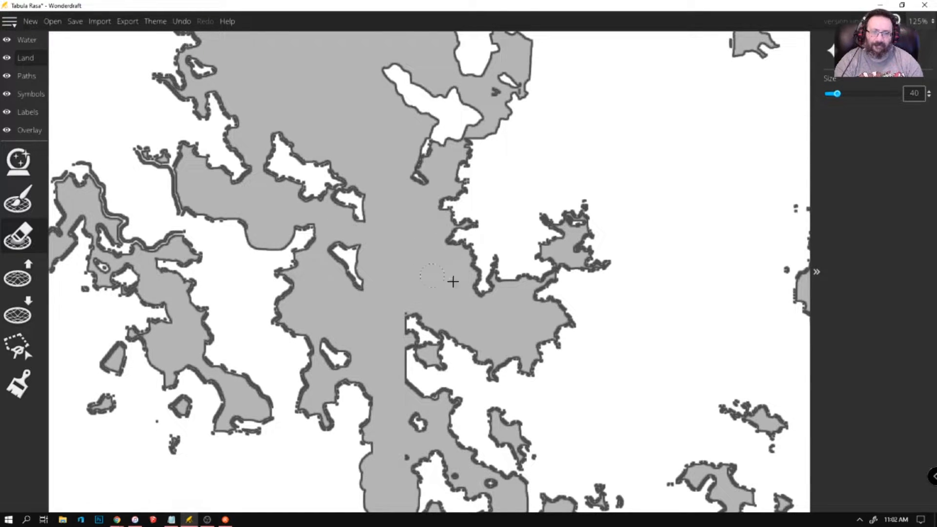
mouse_move(583, 239)
left_mouse_down()
mouse_move(573, 223)
mouse_move(564, 255)
mouse_move(541, 281)
mouse_move(496, 276)
left_mouse_up()
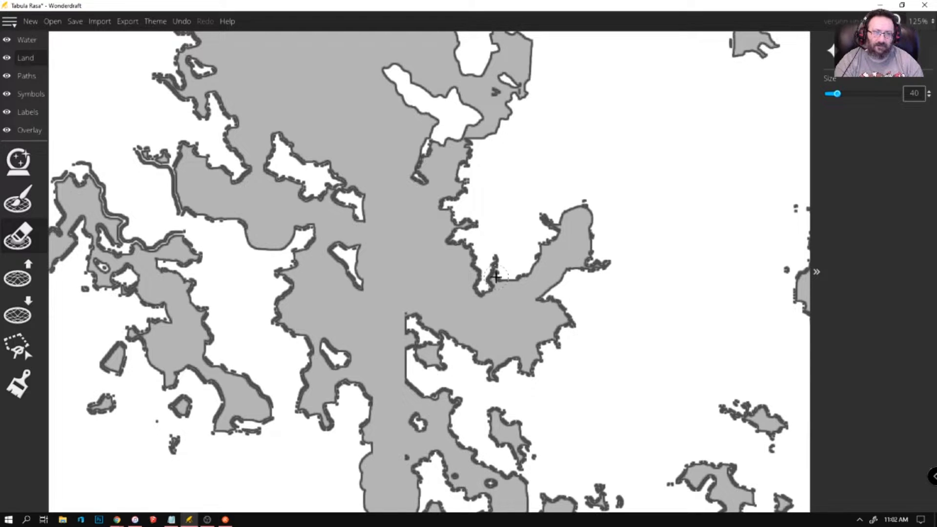
Enlarge the small lakes west and southwest of the large eastern lake into rounded, irregular shapes with the size 40 eraser
scroll(248, 150, "down", 6)
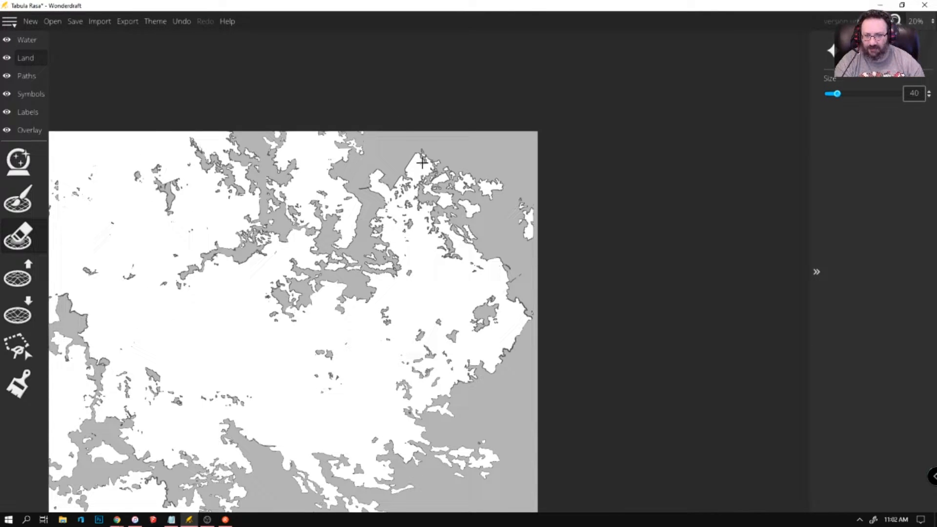
scroll(477, 189, "up", 1)
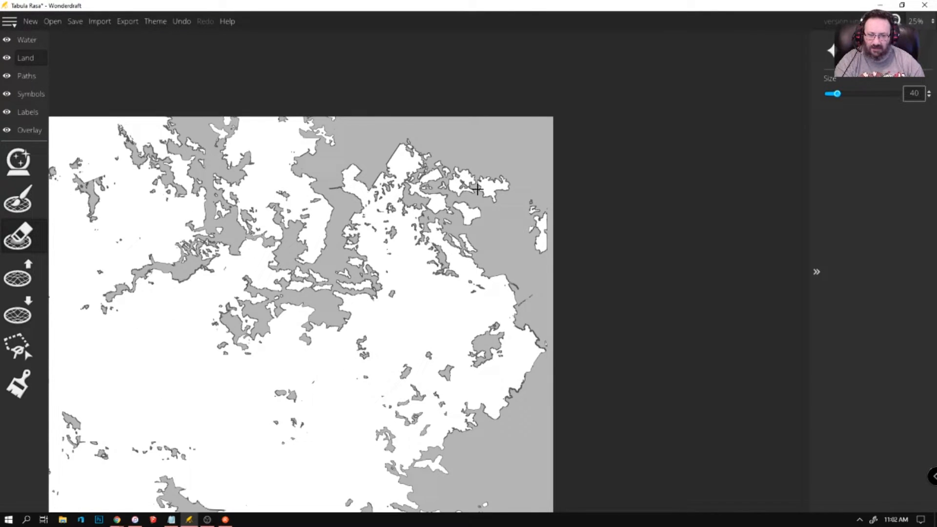
scroll(457, 197, "up", 4)
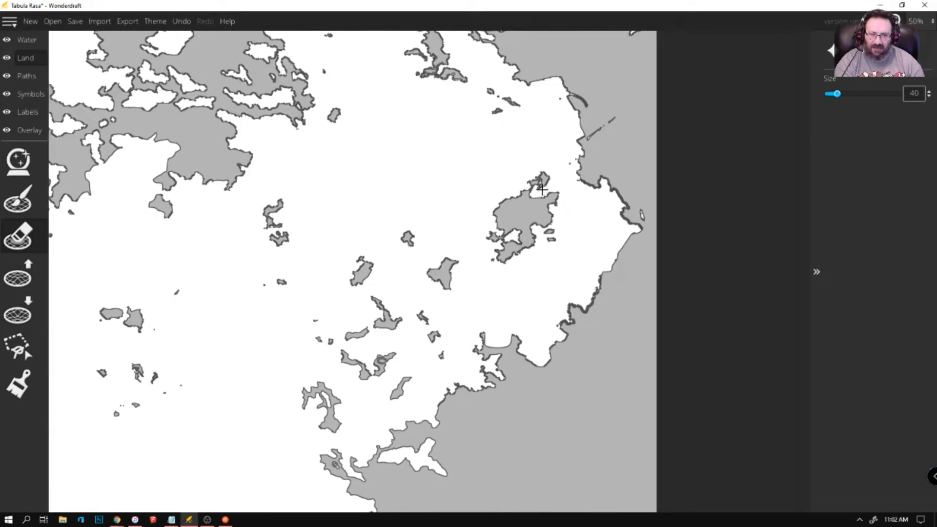
mouse_move(396, 285)
left_mouse_down()
mouse_move(467, 249)
mouse_move(511, 251)
mouse_move(503, 235)
mouse_move(524, 237)
mouse_move(500, 241)
mouse_move(490, 227)
mouse_move(472, 240)
left_mouse_up()
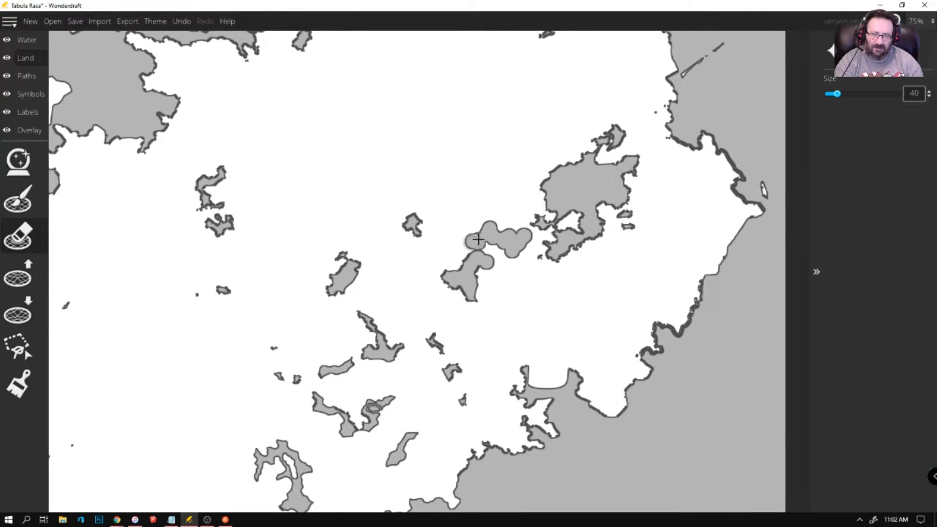
mouse_move(413, 236)
left_mouse_down()
mouse_move(429, 255)
mouse_move(401, 240)
mouse_move(396, 248)
mouse_move(413, 242)
mouse_move(399, 233)
mouse_move(414, 267)
left_mouse_up()
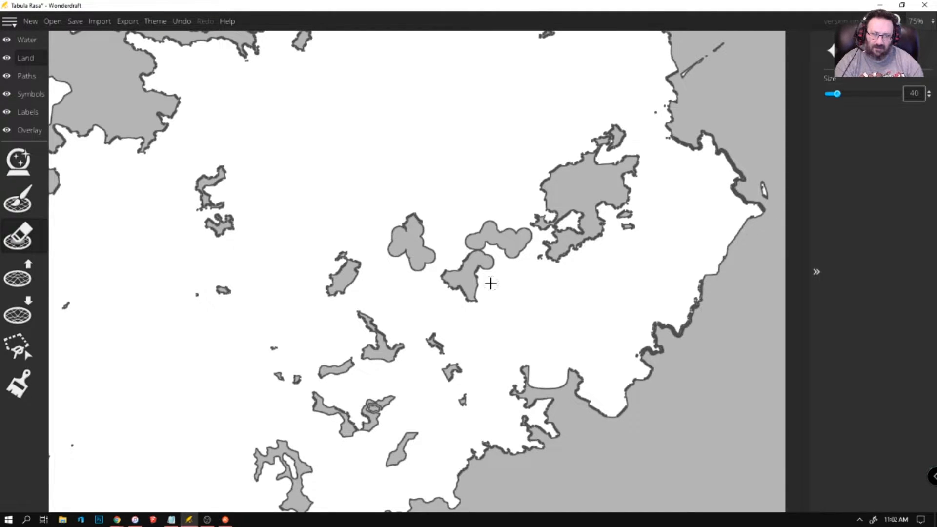
mouse_move(494, 380)
left_mouse_down()
mouse_move(492, 354)
mouse_move(459, 364)
mouse_move(442, 349)
mouse_move(465, 362)
mouse_move(488, 355)
left_mouse_up()
mouse_move(370, 318)
left_mouse_down()
mouse_move(374, 349)
mouse_move(385, 327)
mouse_move(376, 324)
left_mouse_up()
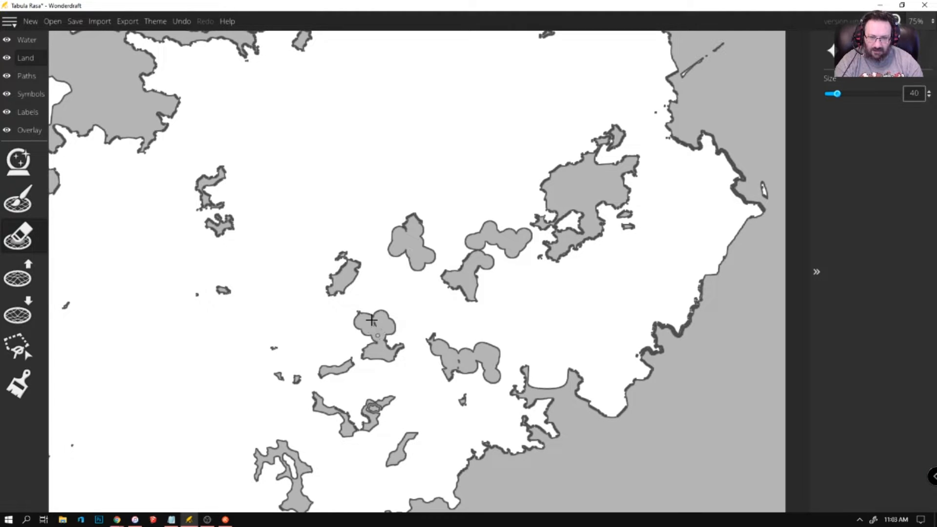
Reduce the eraser to size 9 and link the large eastern lake westward through the three neighbouring lakes
scroll(374, 224, "down", 5)
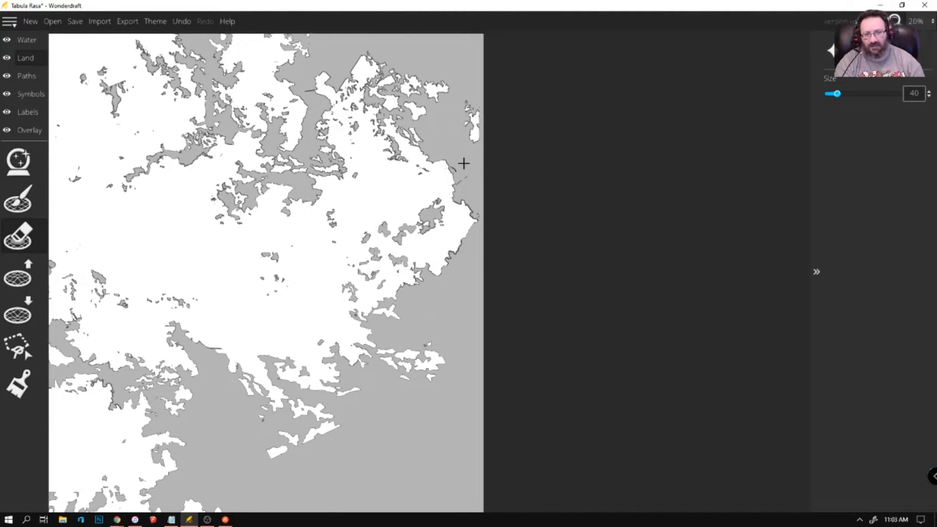
scroll(468, 162, "up", 4)
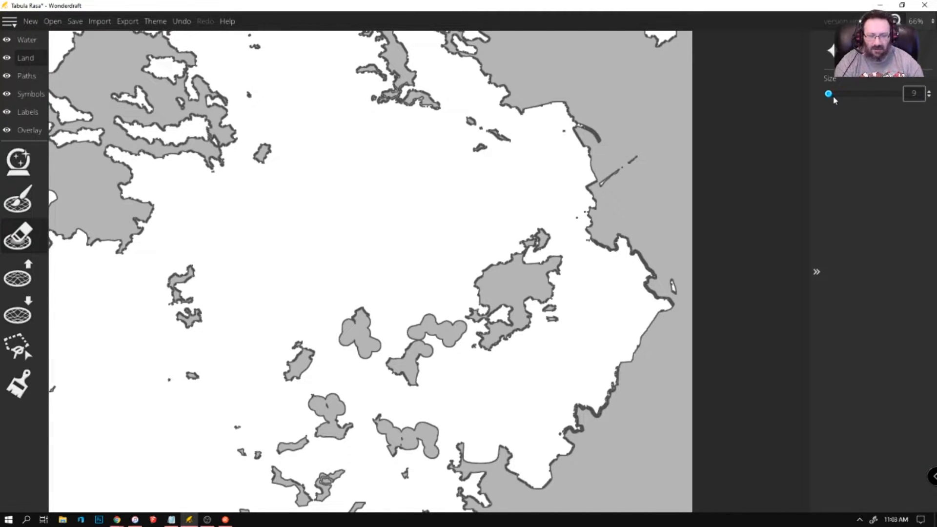
left_click_drag(468, 321, 470, 315)
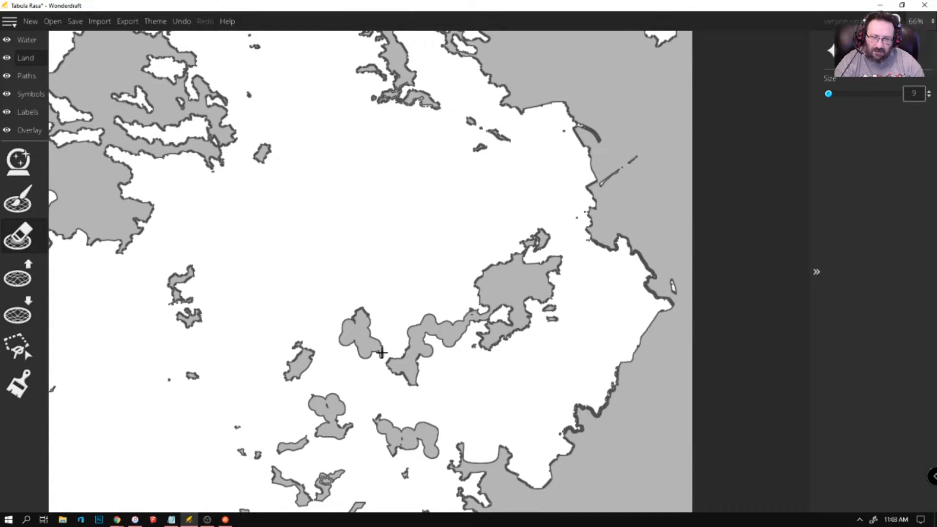
mouse_move(378, 363)
left_mouse_down()
mouse_move(373, 369)
mouse_move(378, 352)
left_mouse_up()
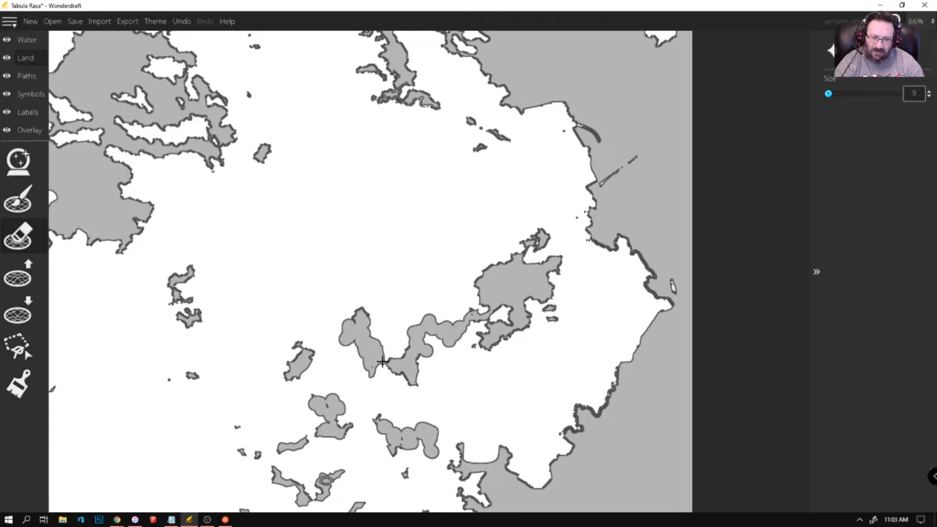
mouse_move(311, 350)
left_mouse_down()
mouse_move(336, 343)
mouse_move(341, 361)
mouse_move(307, 368)
mouse_move(316, 346)
mouse_move(331, 343)
mouse_move(336, 357)
mouse_move(306, 369)
left_mouse_up()
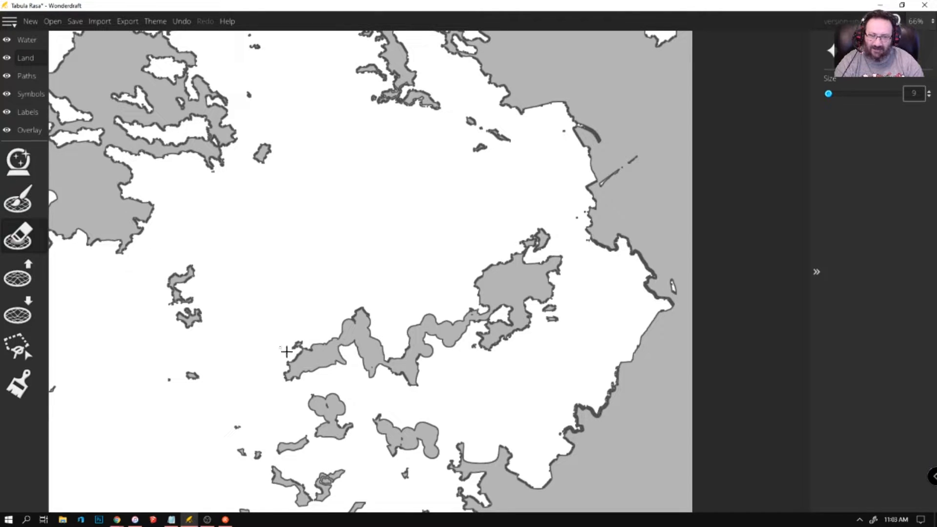
Extend the lake chain through the southern lakes to the eastern sea, and clean up the pond at the large lake's northern tip
mouse_move(314, 400)
left_mouse_down()
mouse_move(313, 364)
mouse_move(325, 364)
mouse_move(312, 389)
mouse_move(331, 409)
mouse_move(330, 437)
left_mouse_up()
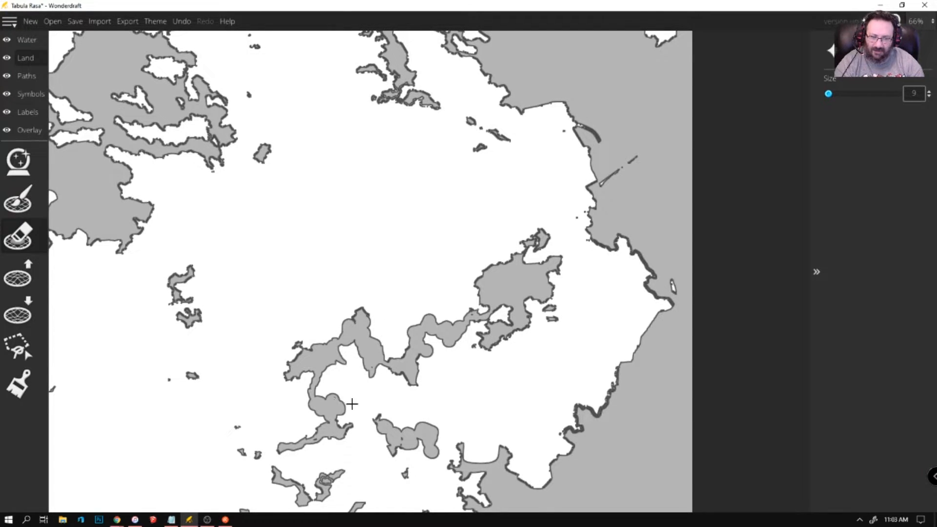
mouse_move(383, 419)
left_mouse_down()
mouse_move(350, 425)
mouse_move(379, 419)
mouse_move(405, 472)
mouse_move(391, 447)
mouse_move(413, 440)
mouse_move(462, 468)
mouse_move(431, 431)
mouse_move(417, 433)
mouse_move(433, 460)
mouse_move(437, 436)
left_mouse_up()
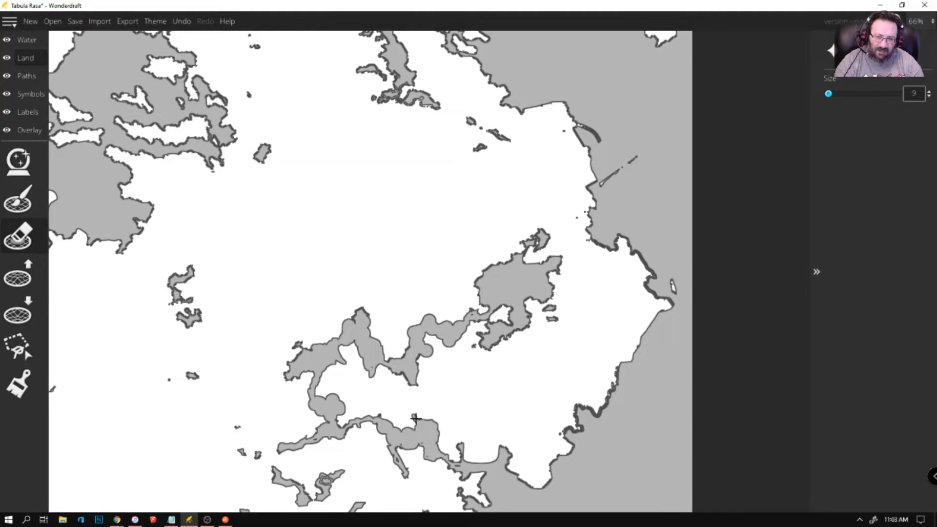
mouse_move(277, 476)
left_mouse_down()
mouse_move(272, 454)
mouse_move(286, 448)
mouse_move(273, 467)
mouse_move(291, 488)
left_mouse_up()
scroll(314, 500, "down", 2)
mouse_move(317, 448)
left_mouse_down()
mouse_move(308, 451)
mouse_move(331, 428)
mouse_move(318, 434)
left_mouse_up()
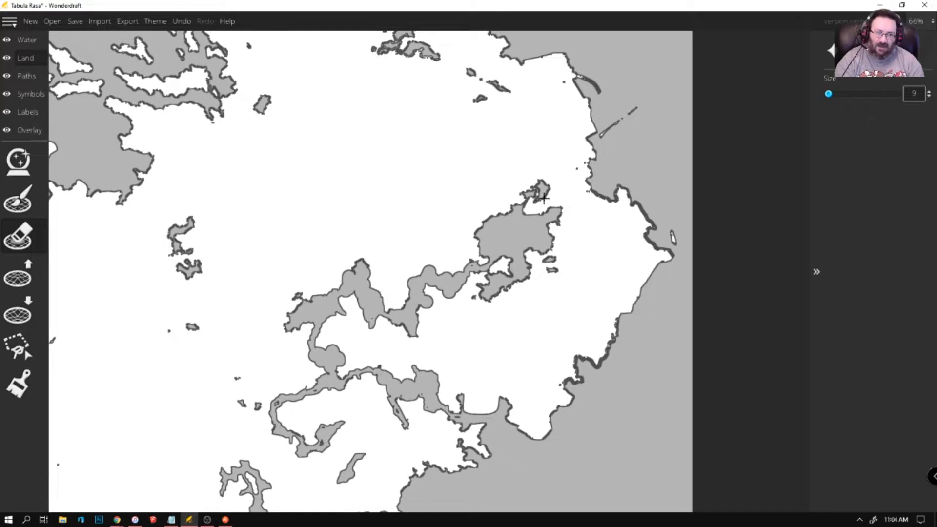
left_click_drag(533, 192, 506, 219)
Join the small lakes northeast of the southwestern sea and cut a winding river from them to its northeastern bay
scroll(506, 218, "down", 5)
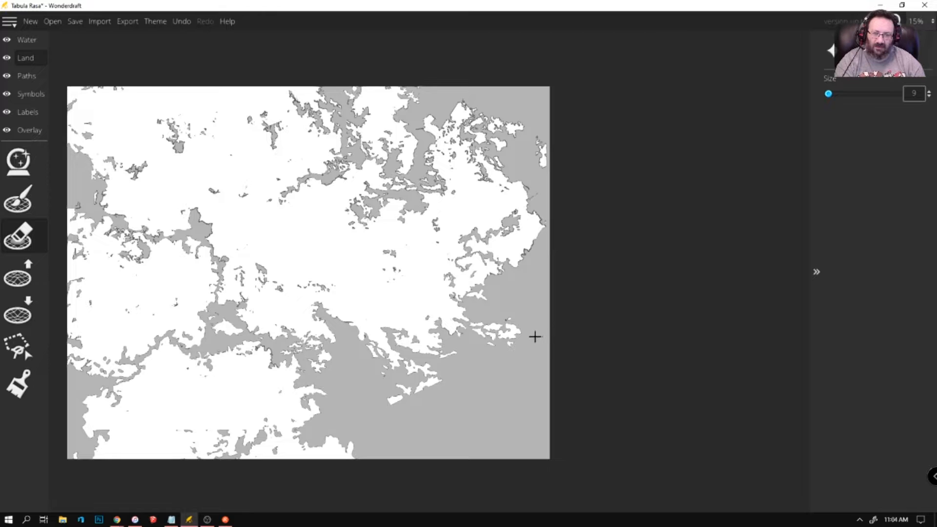
scroll(446, 190, "up", 1)
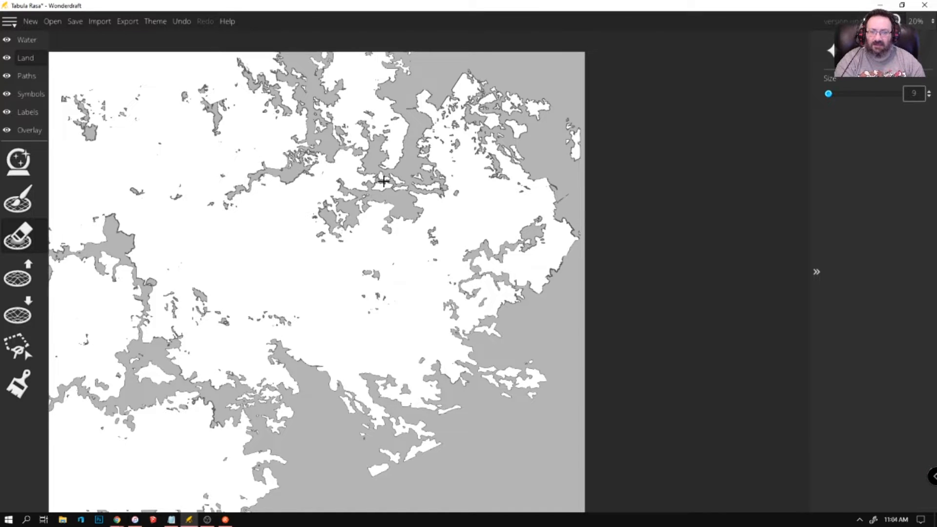
scroll(180, 315, "up", 5)
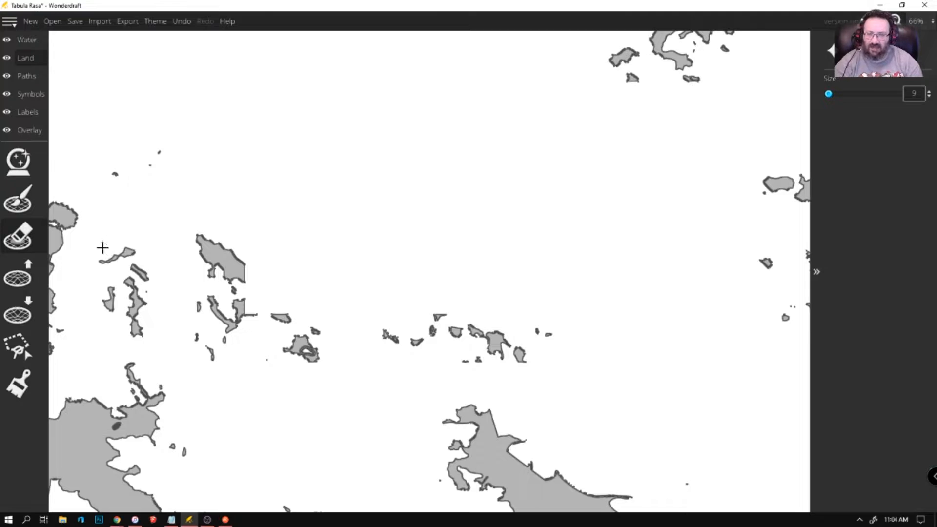
left_click_drag(240, 275, 241, 314)
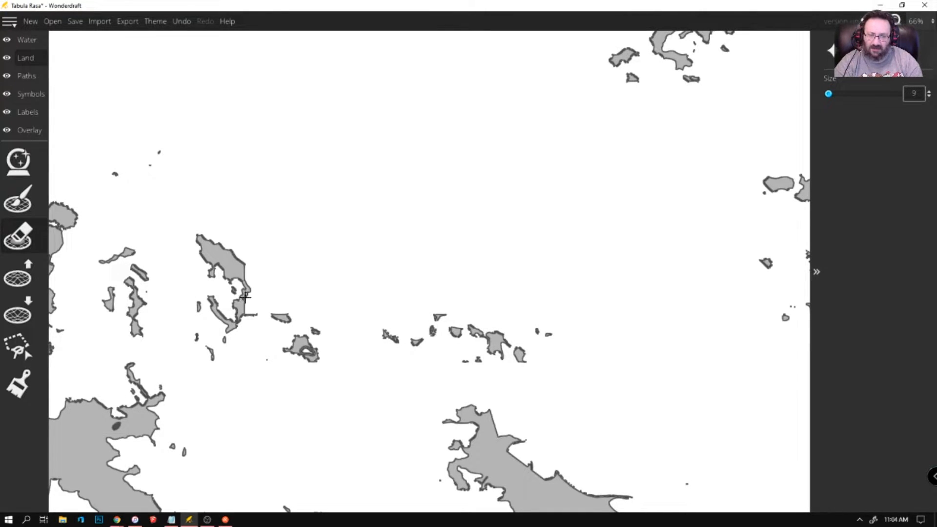
left_click_drag(288, 324, 316, 329)
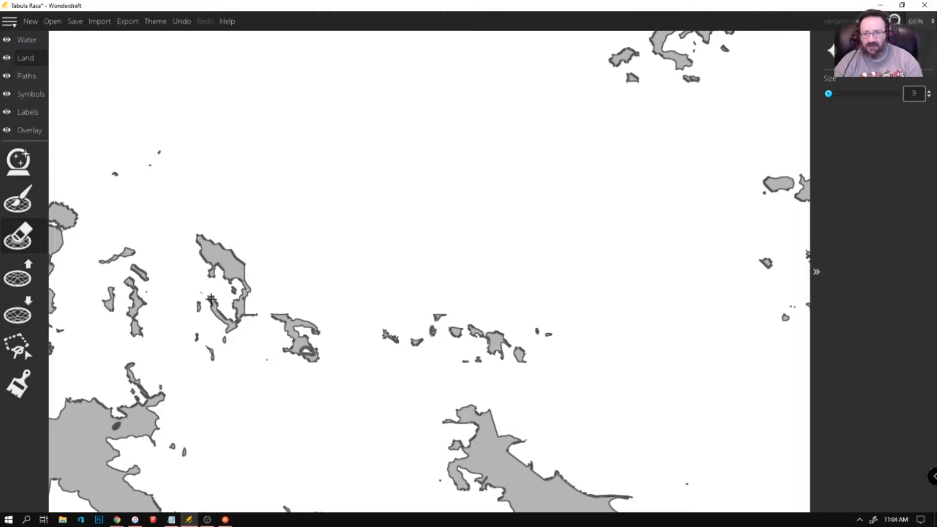
mouse_move(241, 312)
left_mouse_down()
mouse_move(273, 314)
mouse_move(251, 312)
mouse_move(234, 327)
mouse_move(231, 313)
mouse_move(208, 357)
mouse_move(224, 339)
mouse_move(227, 326)
mouse_move(208, 361)
mouse_move(183, 372)
mouse_move(181, 388)
mouse_move(186, 369)
mouse_move(204, 362)
mouse_move(158, 417)
left_mouse_up()
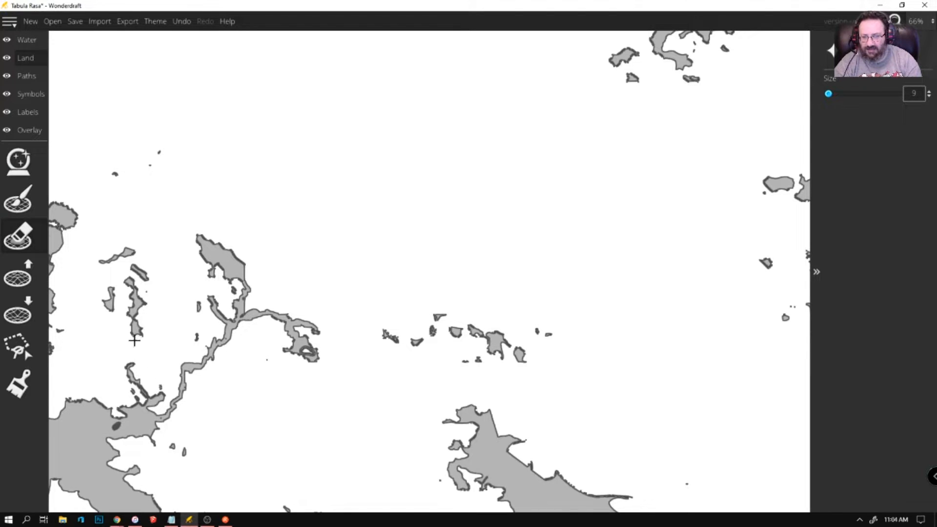
Connect the narrow western ponds into a branching river reaching the southwestern sea, and link the central pond chain to the southern gulf
mouse_move(134, 344)
left_mouse_down()
mouse_move(129, 359)
mouse_move(137, 329)
mouse_move(131, 375)
left_mouse_up()
mouse_move(117, 263)
left_mouse_down()
mouse_move(139, 267)
mouse_move(119, 256)
mouse_move(146, 281)
mouse_move(108, 310)
mouse_move(128, 327)
left_mouse_up()
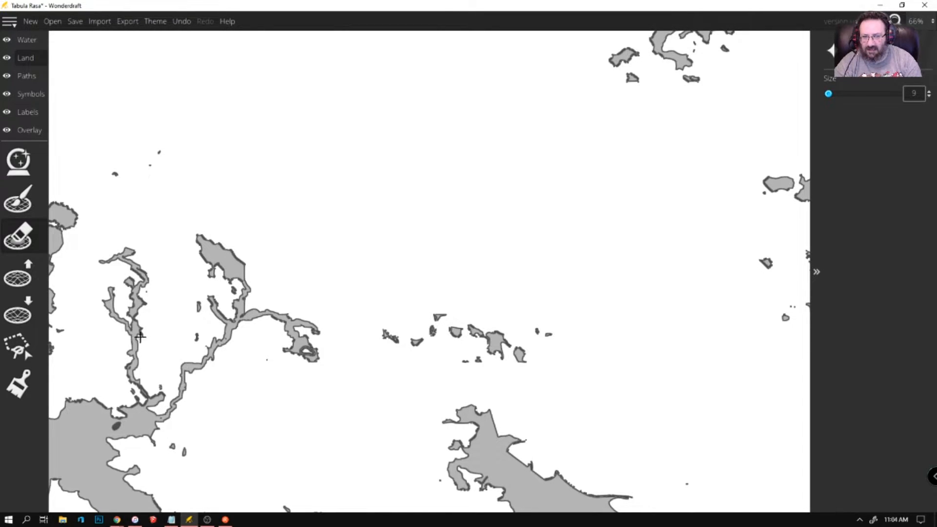
mouse_move(427, 338)
left_mouse_down()
mouse_move(399, 340)
mouse_move(447, 320)
mouse_move(437, 333)
mouse_move(492, 338)
mouse_move(501, 366)
mouse_move(491, 419)
mouse_move(503, 402)
mouse_move(497, 426)
mouse_move(500, 393)
left_mouse_up()
mouse_move(499, 430)
left_mouse_down()
mouse_move(522, 408)
mouse_move(510, 409)
mouse_move(522, 410)
mouse_move(519, 383)
mouse_move(513, 391)
mouse_move(519, 356)
mouse_move(517, 391)
left_mouse_up()
mouse_move(535, 340)
left_mouse_down()
mouse_move(548, 330)
mouse_move(539, 333)
left_mouse_up()
Clean up the small northern bay on the western waterway, join the two southwestern inlets, and cut a channel east to the crescent-shaped lake
scroll(530, 286, "down", 5)
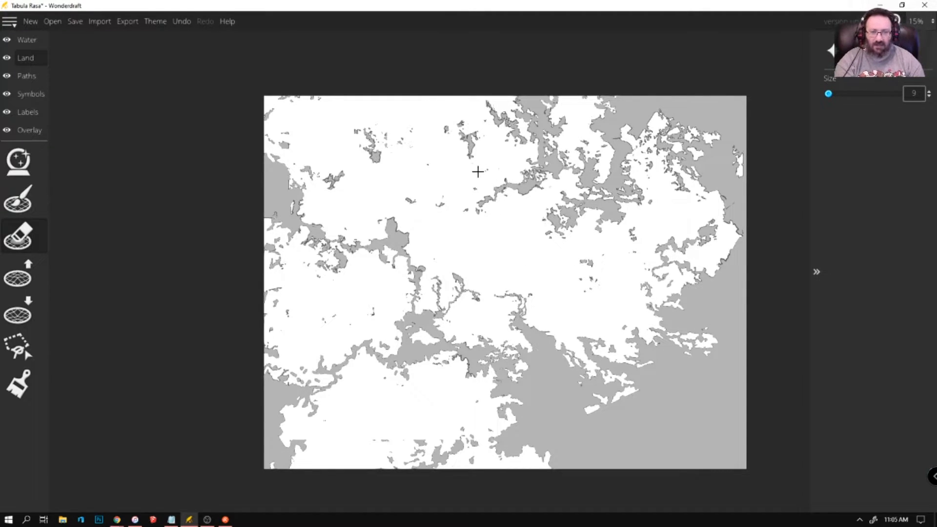
scroll(481, 171, "up", 4)
scroll(480, 171, "down", 3)
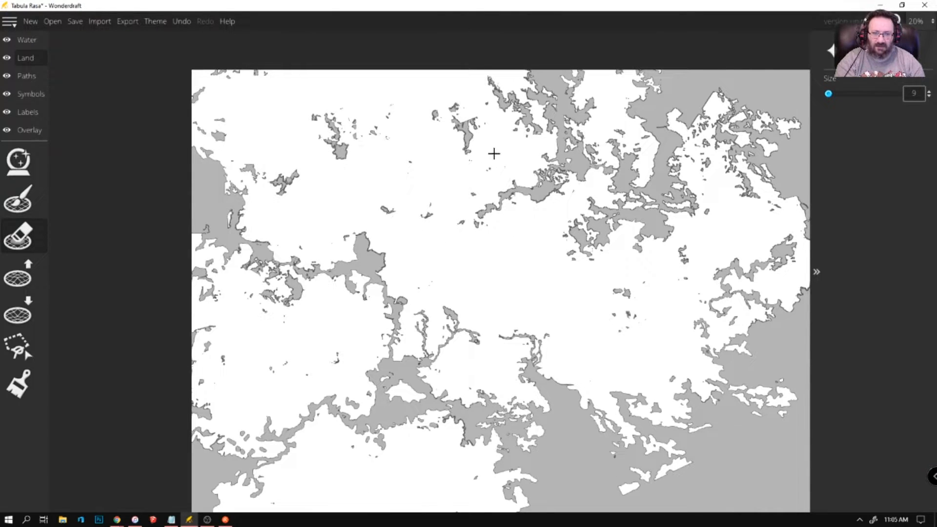
scroll(285, 270, "up", 1)
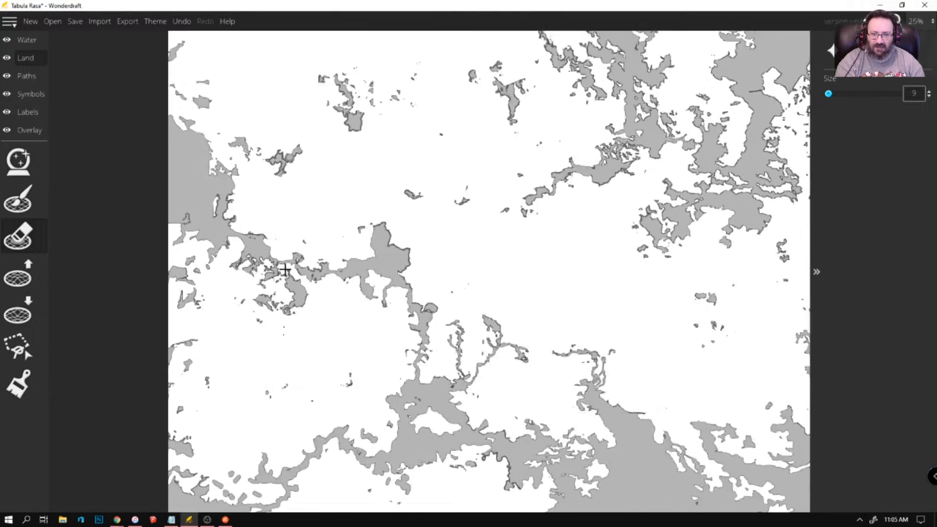
scroll(285, 270, "up", 5)
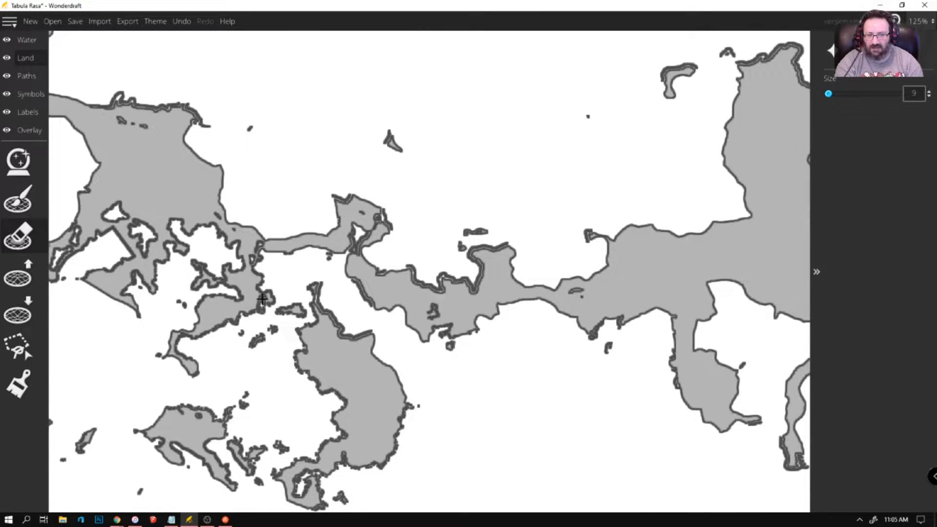
mouse_move(349, 236)
left_mouse_down()
mouse_move(348, 249)
mouse_move(361, 248)
mouse_move(375, 229)
left_mouse_up()
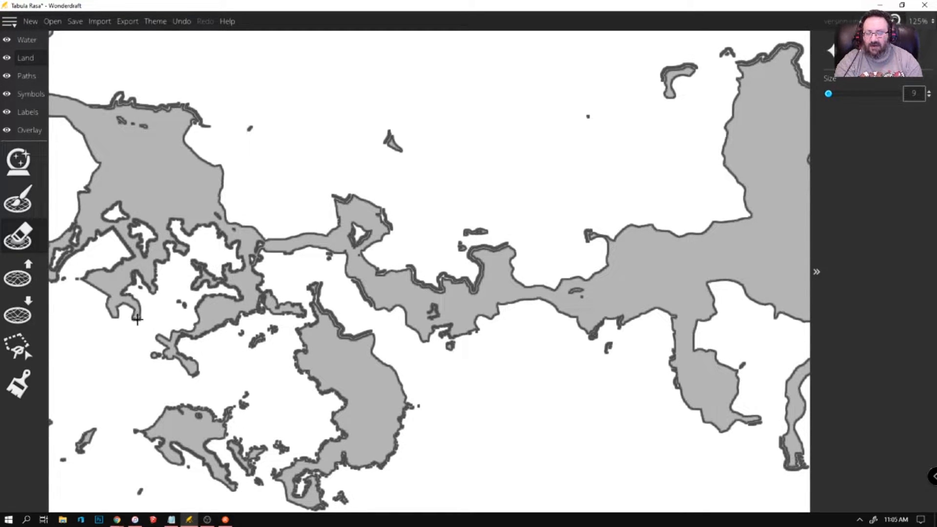
mouse_move(139, 320)
left_mouse_down()
mouse_move(156, 335)
mouse_move(145, 319)
mouse_move(149, 326)
left_mouse_up()
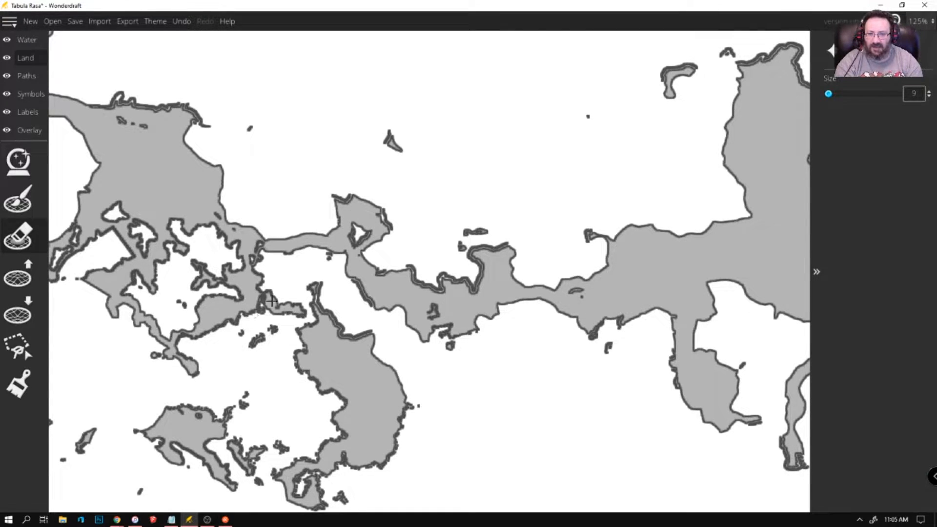
mouse_move(269, 296)
left_mouse_down()
mouse_move(258, 307)
mouse_move(306, 313)
mouse_move(317, 294)
left_mouse_up()
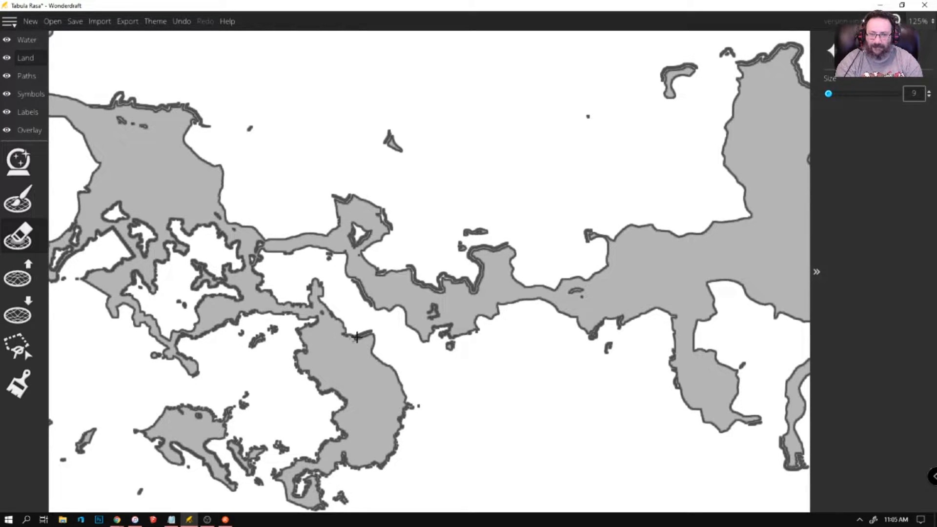
Smooth the rough shores of the central waterway, around its small island and along the jagged northern bay to its east
left_click_drag(371, 289, 356, 276)
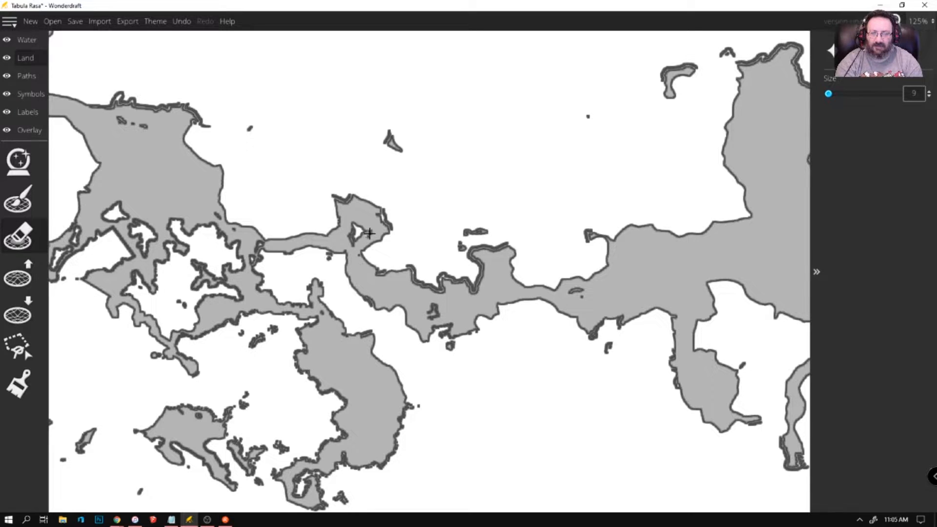
left_click_drag(350, 220, 352, 246)
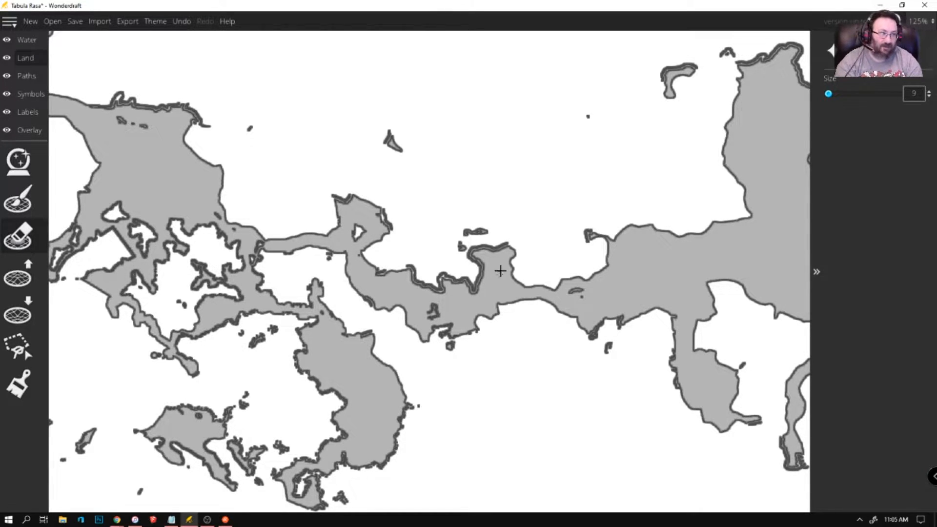
mouse_move(501, 249)
left_mouse_down()
mouse_move(476, 250)
mouse_move(483, 276)
mouse_move(474, 297)
mouse_move(446, 280)
mouse_move(437, 295)
mouse_move(413, 272)
left_mouse_up()
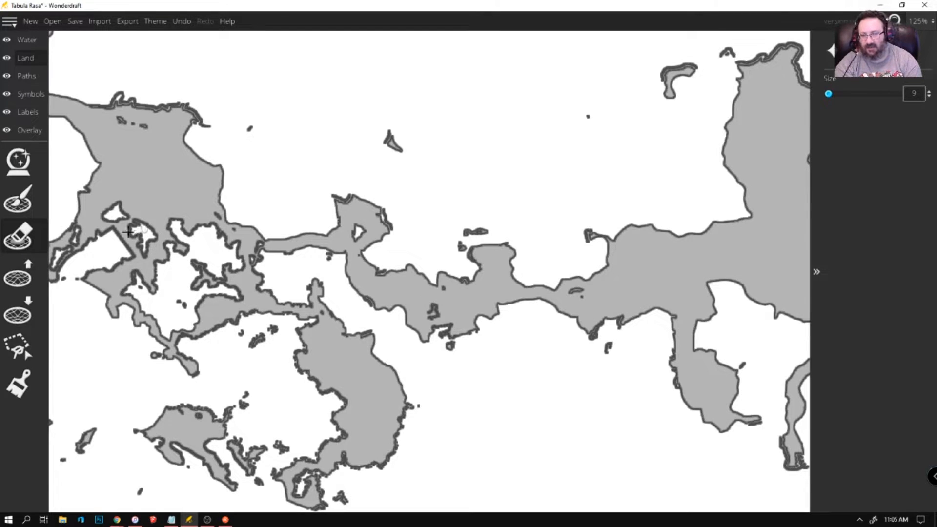
Clean up the western waterway's southwestern arm, smooth its jagged northern shore, and extend a narrow inlet eastward from its northeastern corner
key("Left")
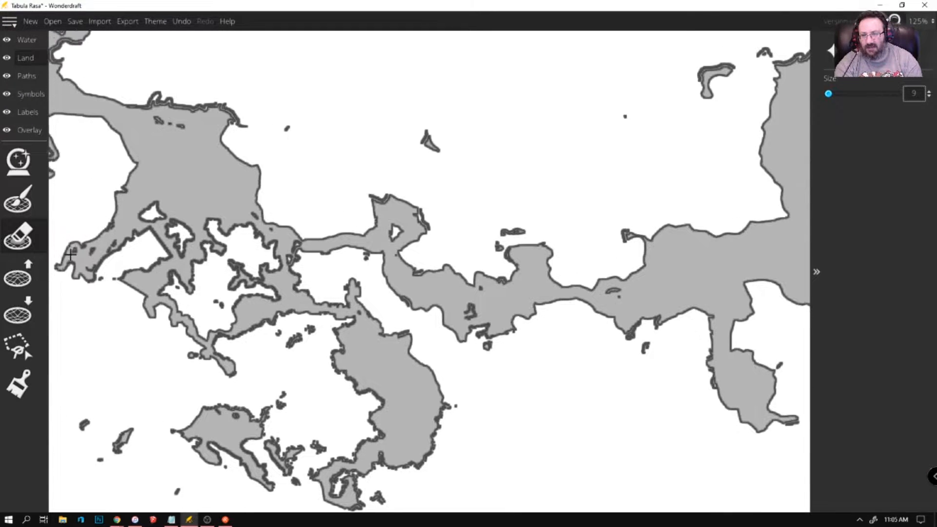
mouse_move(96, 257)
left_mouse_down()
mouse_move(125, 230)
mouse_move(126, 240)
left_mouse_up()
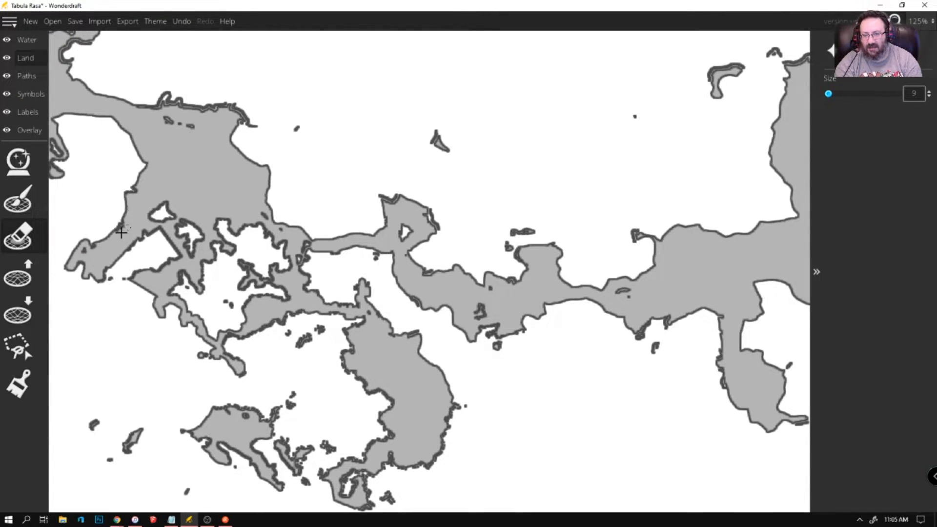
left_click_drag(224, 122, 277, 128)
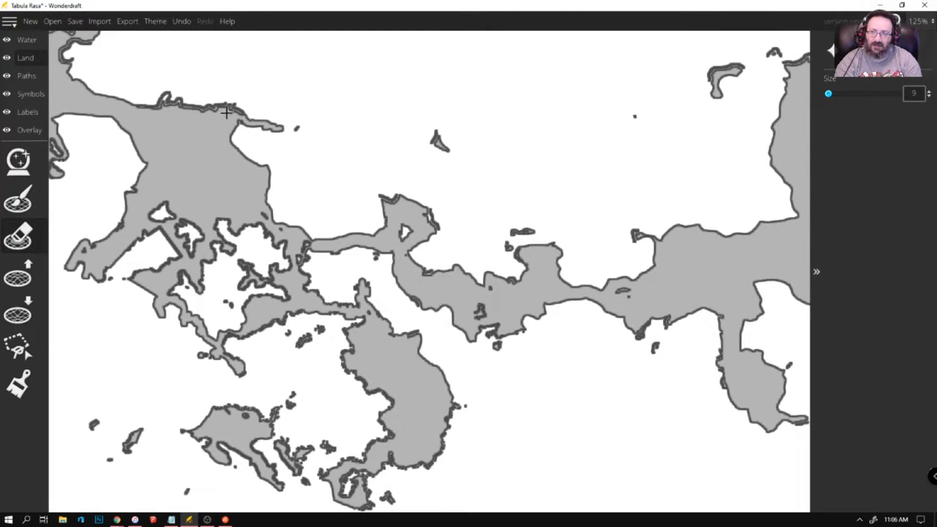
mouse_move(221, 104)
left_mouse_down()
mouse_move(239, 111)
mouse_move(197, 114)
mouse_move(162, 96)
mouse_move(147, 107)
mouse_move(175, 109)
left_mouse_up()
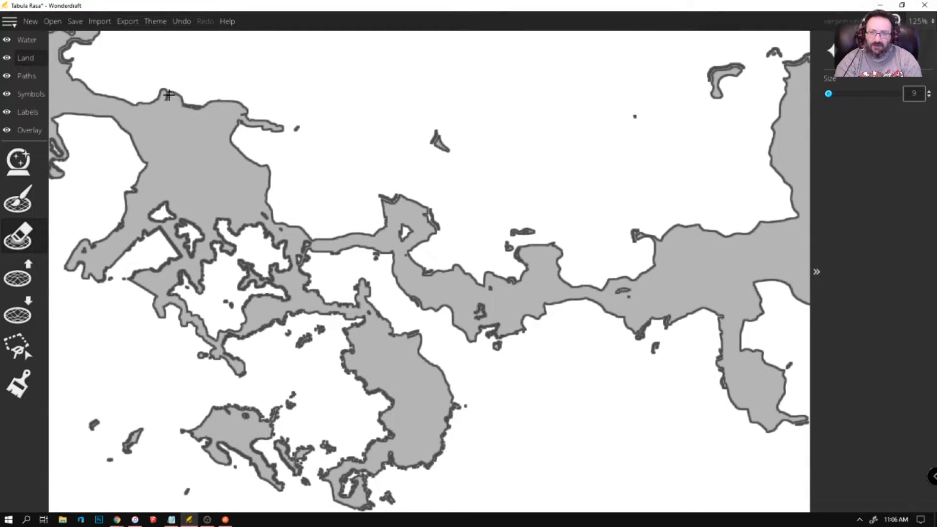
scroll(390, 123, "down", 4)
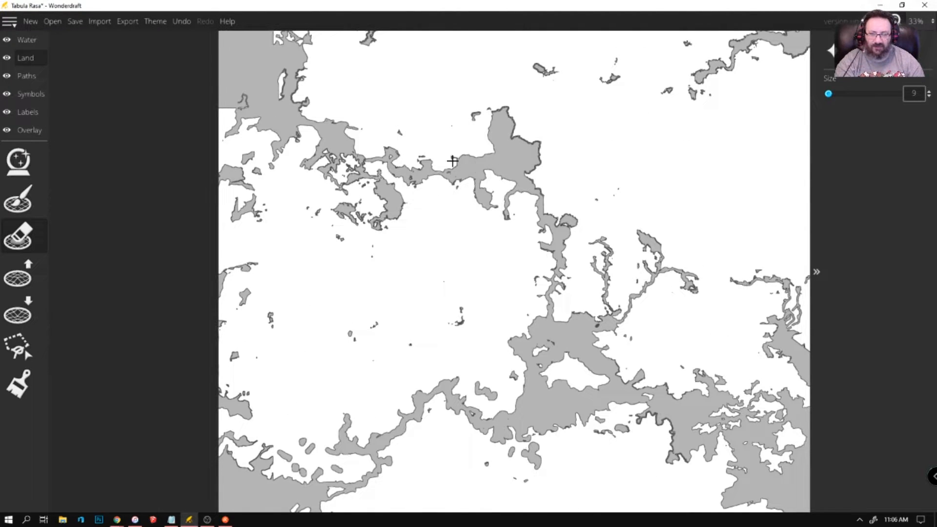
scroll(464, 179, "up", 4)
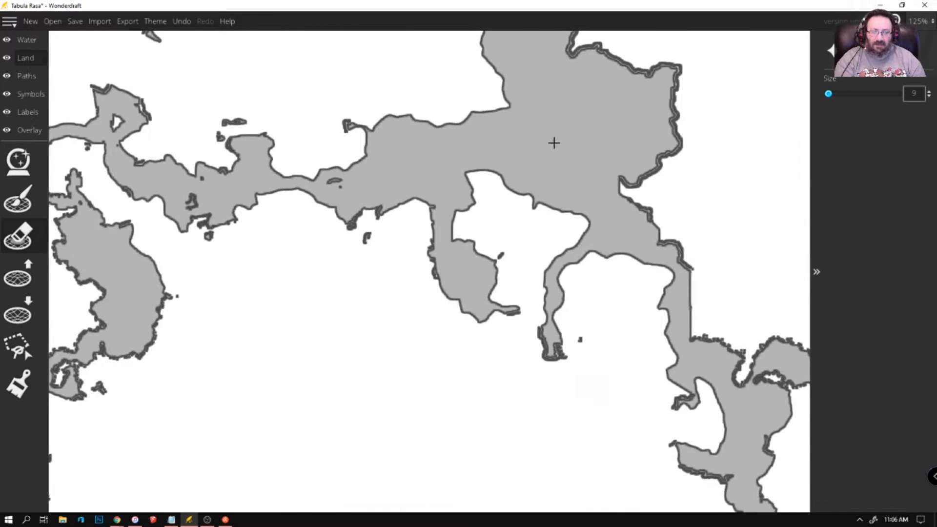
left_click_drag(431, 204, 241, 445)
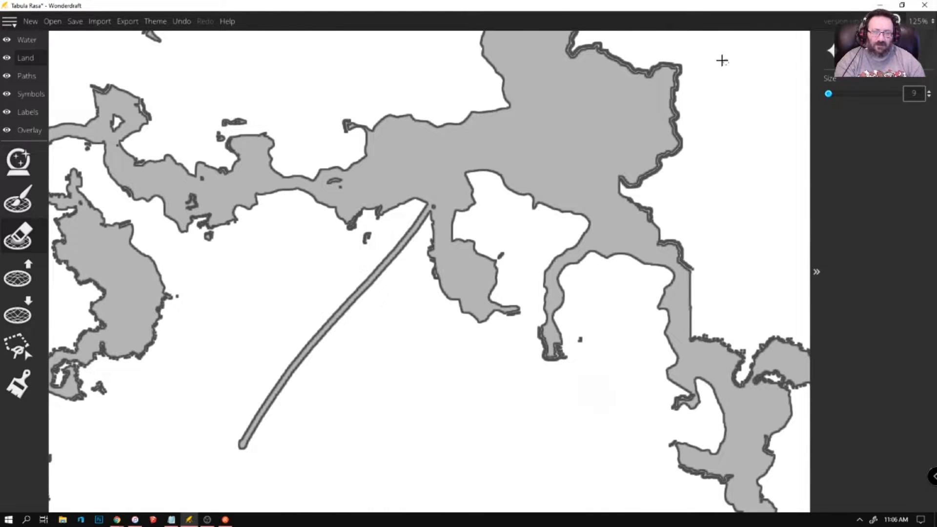
key("ctrl+z")
Smooth the large lake's coastline along its eastern, northern and southeastern shores, and clean up the small hooked lake to its northwest
left_click_drag(641, 111, 493, 268)
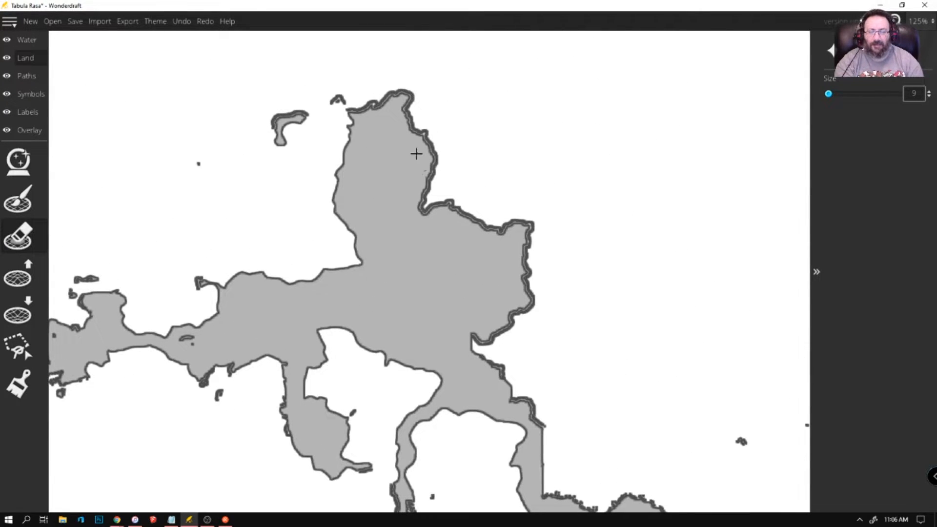
mouse_move(409, 125)
left_mouse_down()
mouse_move(435, 162)
mouse_move(420, 207)
mouse_move(428, 216)
mouse_move(450, 204)
mouse_move(496, 230)
mouse_move(534, 225)
mouse_move(528, 234)
mouse_move(524, 221)
mouse_move(530, 297)
mouse_move(505, 328)
mouse_move(528, 305)
mouse_move(492, 339)
mouse_move(470, 339)
mouse_move(494, 338)
mouse_move(513, 320)
mouse_move(469, 329)
left_mouse_up()
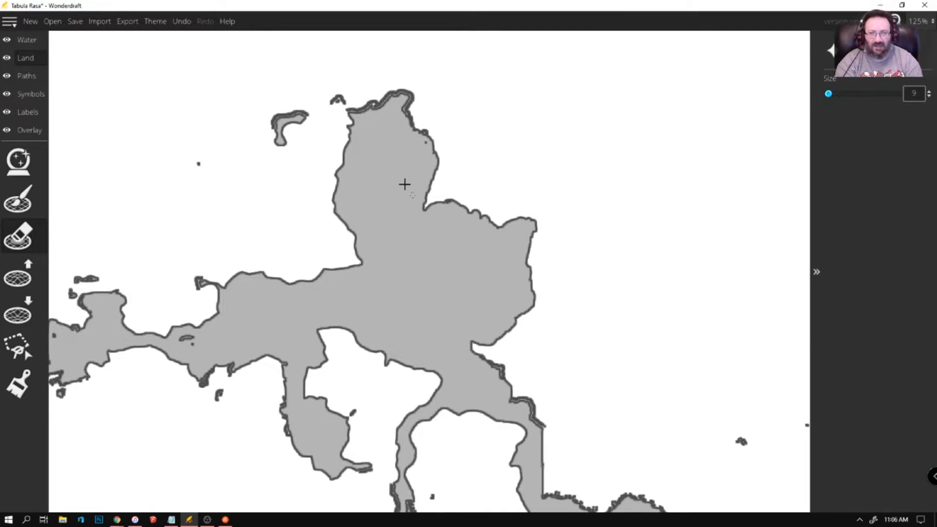
mouse_move(275, 126)
left_mouse_down()
mouse_move(367, 109)
mouse_move(352, 113)
mouse_move(376, 103)
mouse_move(357, 114)
mouse_move(400, 91)
mouse_move(404, 109)
mouse_move(403, 89)
mouse_move(408, 134)
mouse_move(407, 121)
mouse_move(431, 134)
left_mouse_up()
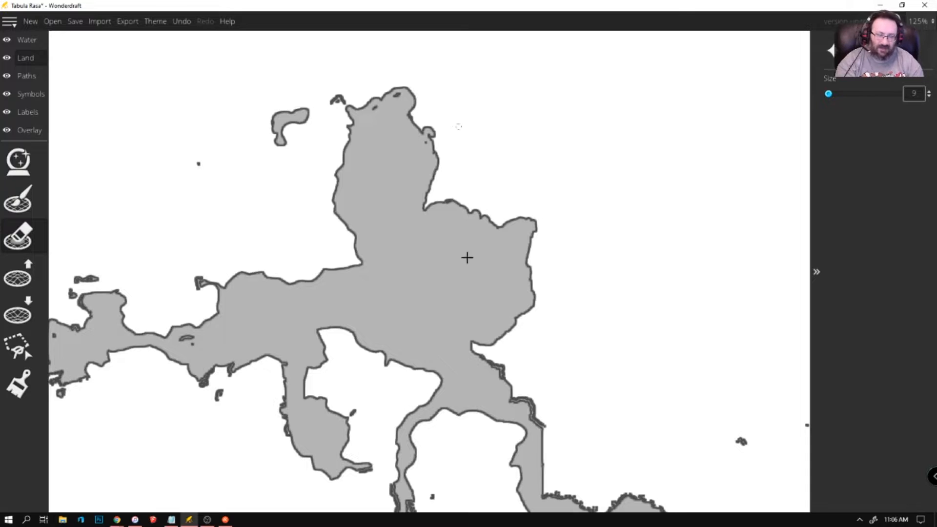
mouse_move(484, 374)
left_mouse_down()
mouse_move(512, 401)
mouse_move(530, 403)
mouse_move(535, 431)
mouse_move(544, 429)
left_mouse_up()
With brush size 4, extend the narrow southern arm into thin branches and reshape the southeastern lobes' northern shore with small spurs
key("[")
left_click_drag(550, 291, 596, 69)
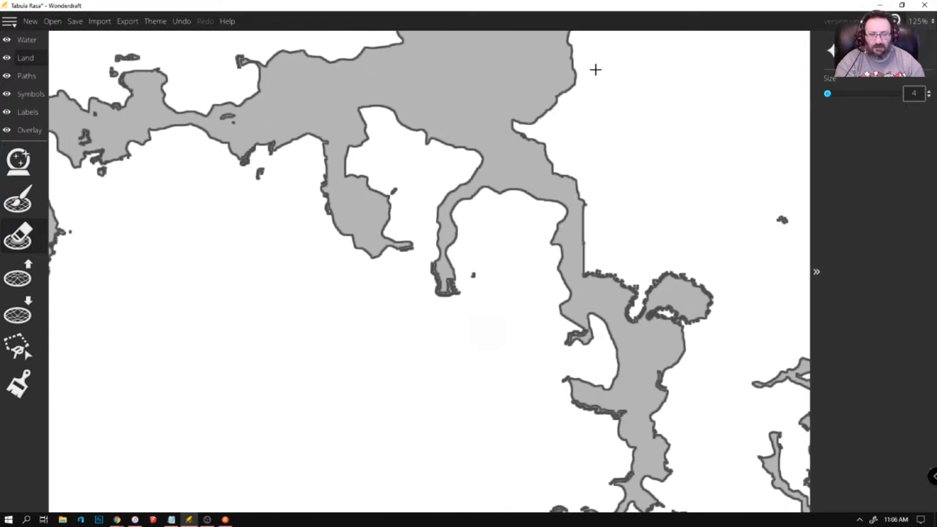
mouse_move(436, 266)
left_mouse_down()
mouse_move(444, 293)
mouse_move(457, 285)
mouse_move(446, 295)
mouse_move(469, 307)
mouse_move(454, 342)
mouse_move(456, 295)
left_mouse_up()
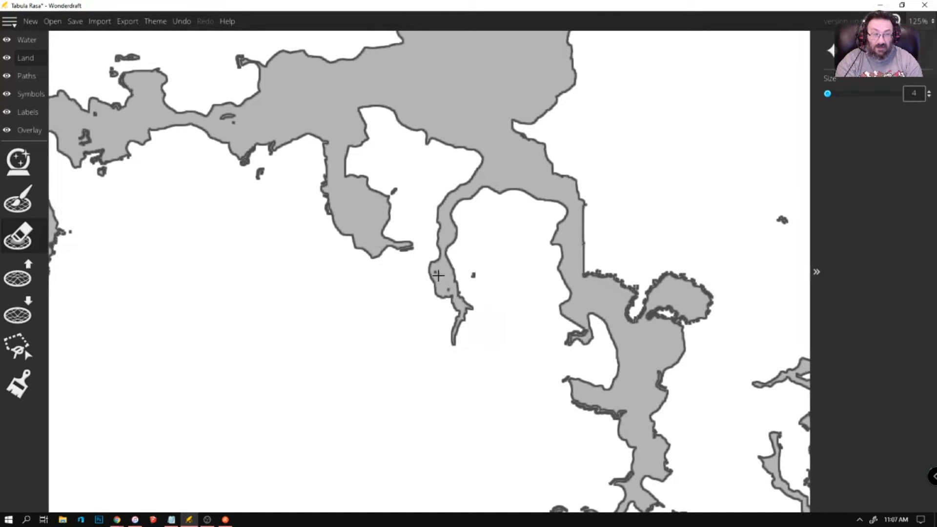
left_click_drag(470, 274, 455, 286)
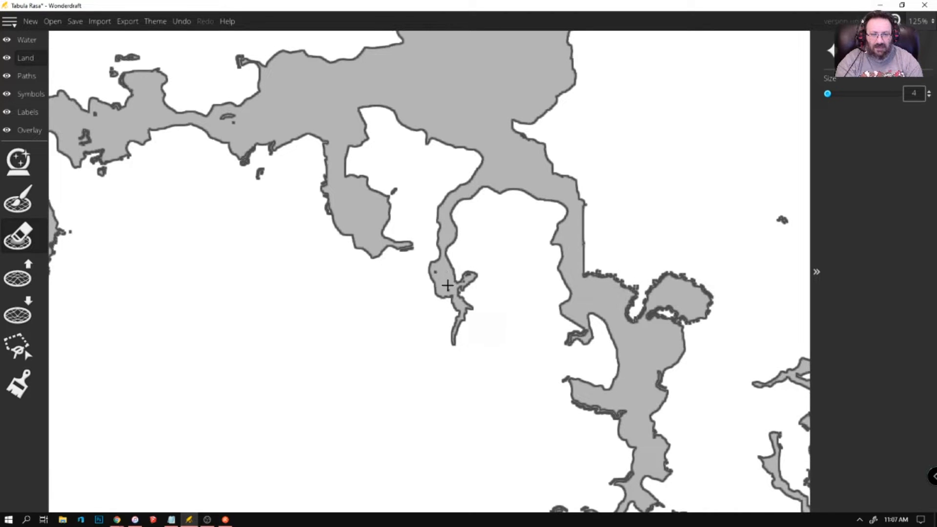
mouse_move(586, 274)
left_mouse_down()
mouse_move(638, 286)
mouse_move(625, 284)
mouse_move(635, 293)
mouse_move(625, 309)
mouse_move(631, 321)
mouse_move(677, 263)
mouse_move(699, 313)
left_mouse_up()
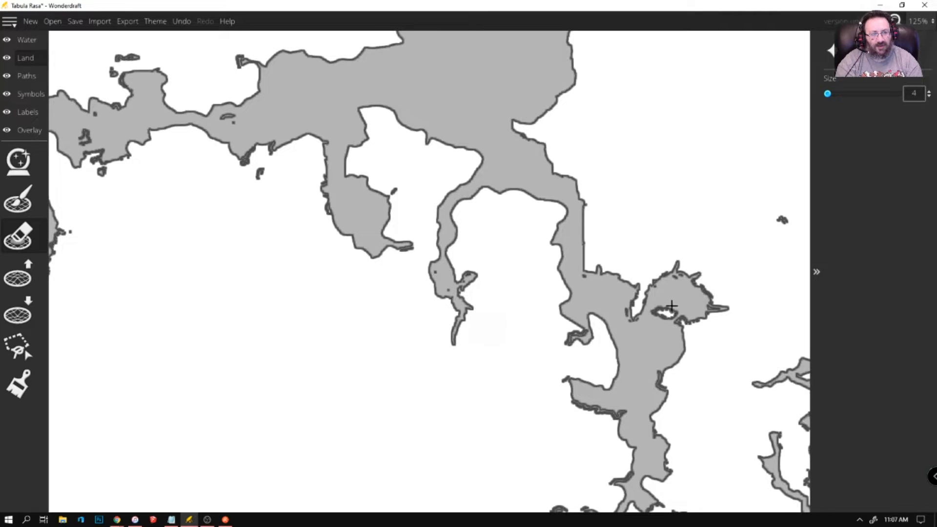
Link the small lakes near the map's southern edge to the neighbouring lake, and cut small channels through the land between them
scroll(649, 303, "down", 4)
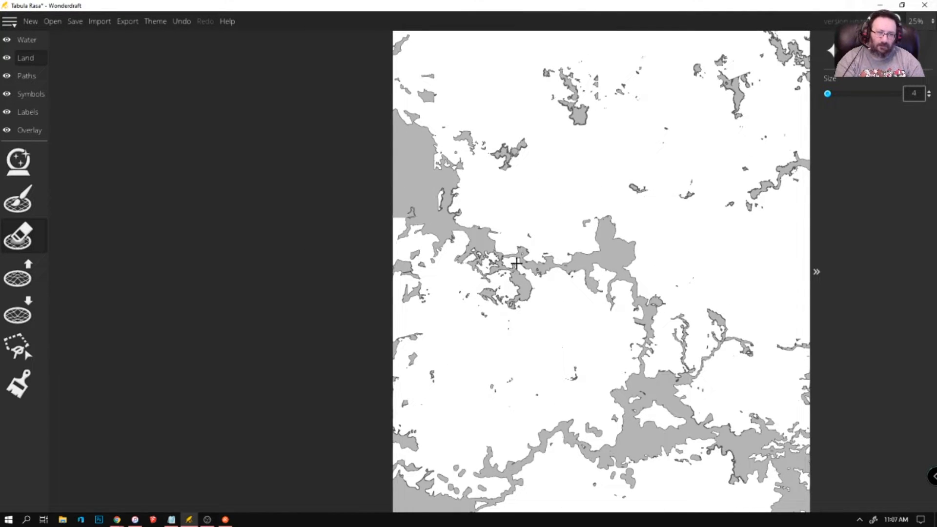
scroll(537, 264, "down", 1)
left_click_drag(579, 264, 380, 264)
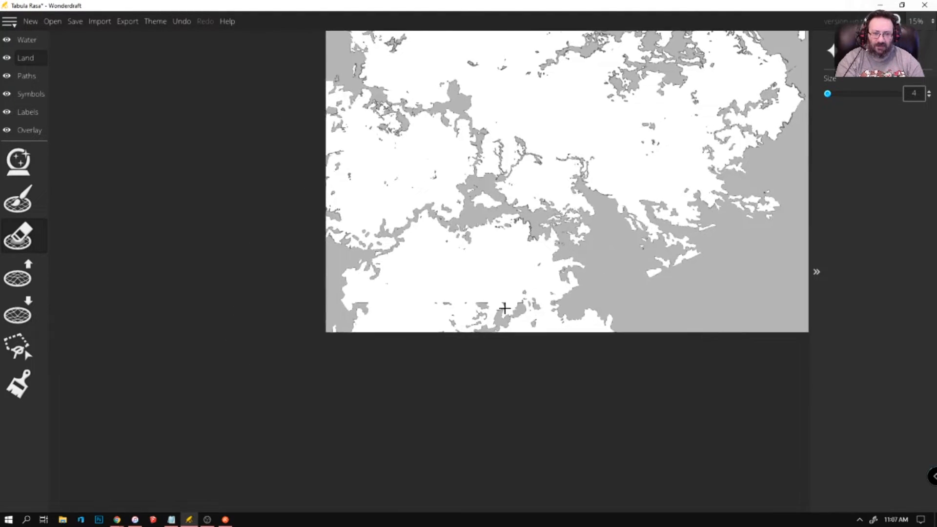
scroll(574, 328, "up", 4)
left_click_drag(585, 319, 537, 339)
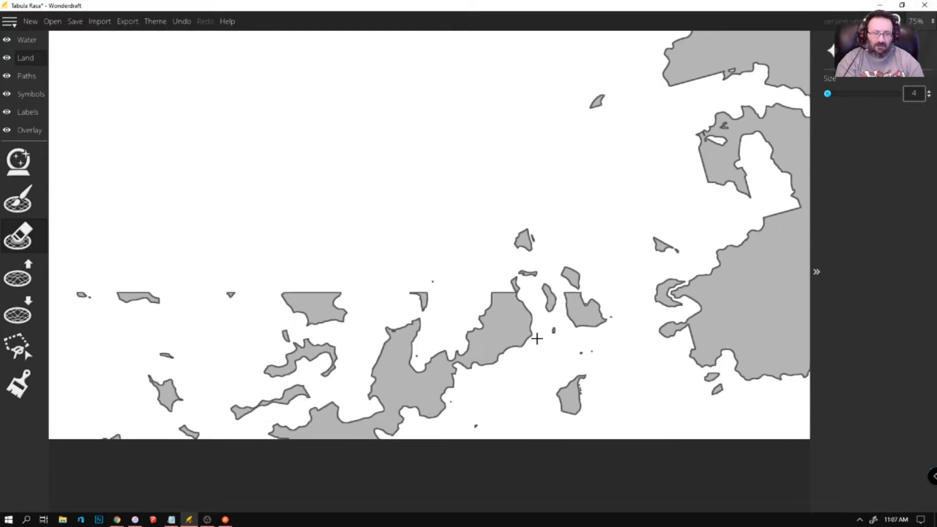
left_click_drag(527, 272, 512, 292)
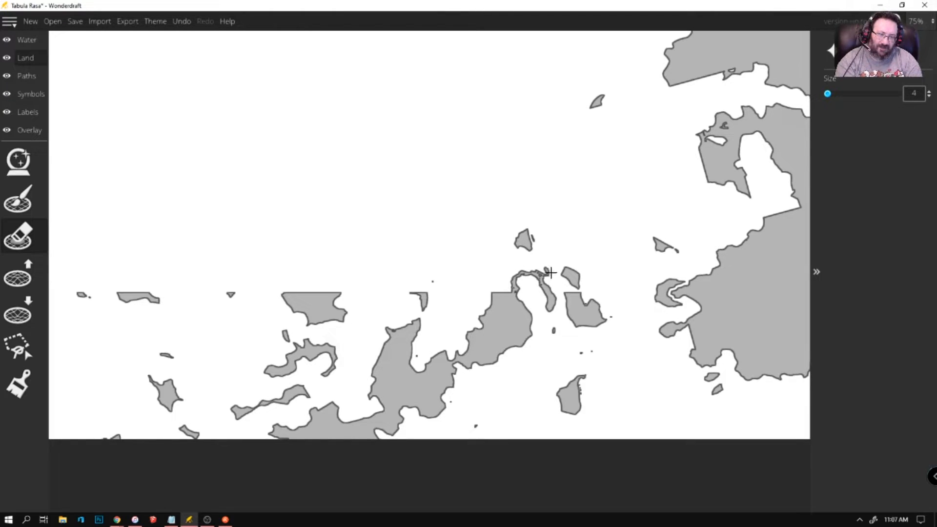
mouse_move(556, 272)
left_mouse_down()
mouse_move(548, 270)
mouse_move(557, 268)
left_mouse_up()
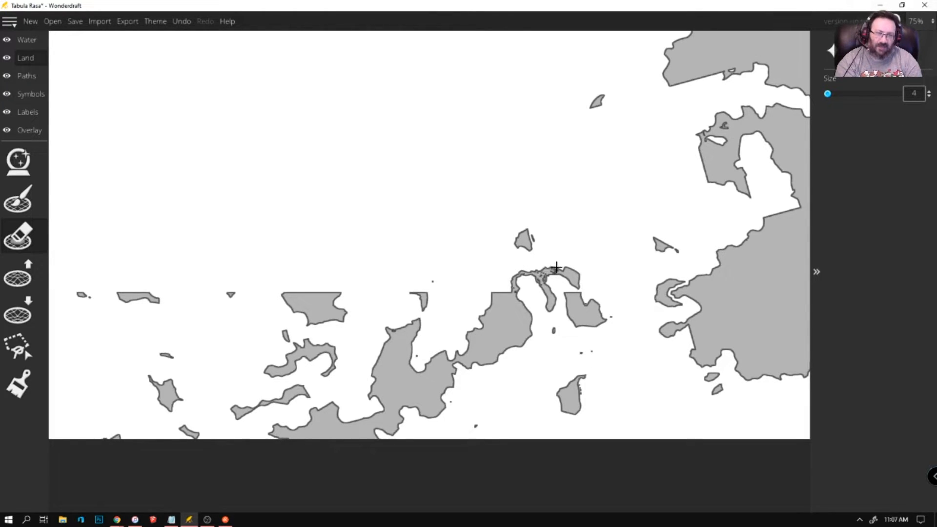
left_click_drag(528, 236, 549, 257)
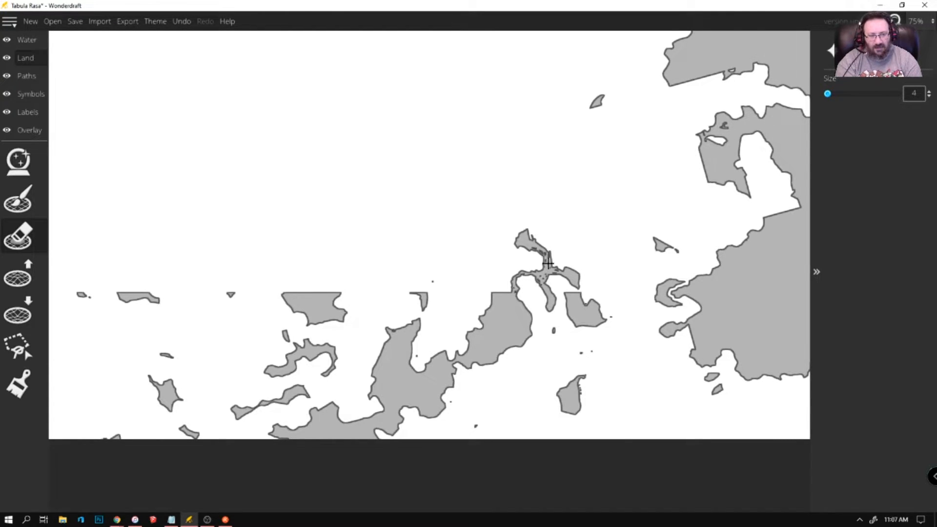
mouse_move(540, 251)
left_mouse_down()
mouse_move(537, 284)
mouse_move(547, 307)
mouse_move(541, 325)
mouse_move(530, 325)
mouse_move(549, 311)
mouse_move(549, 304)
mouse_move(524, 299)
left_mouse_up()
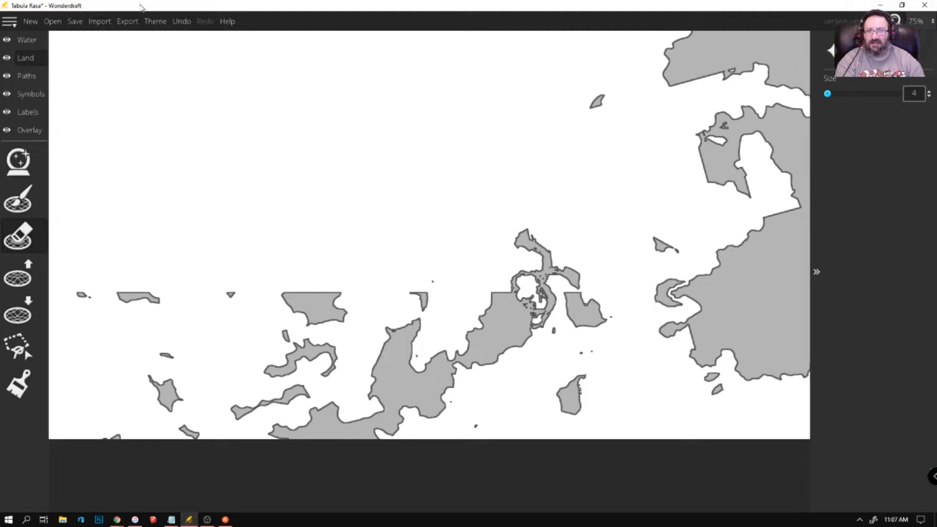
Apply the Eastward theme to the map with all filters enabled
left_click(163, 21)
left_click(433, 171)
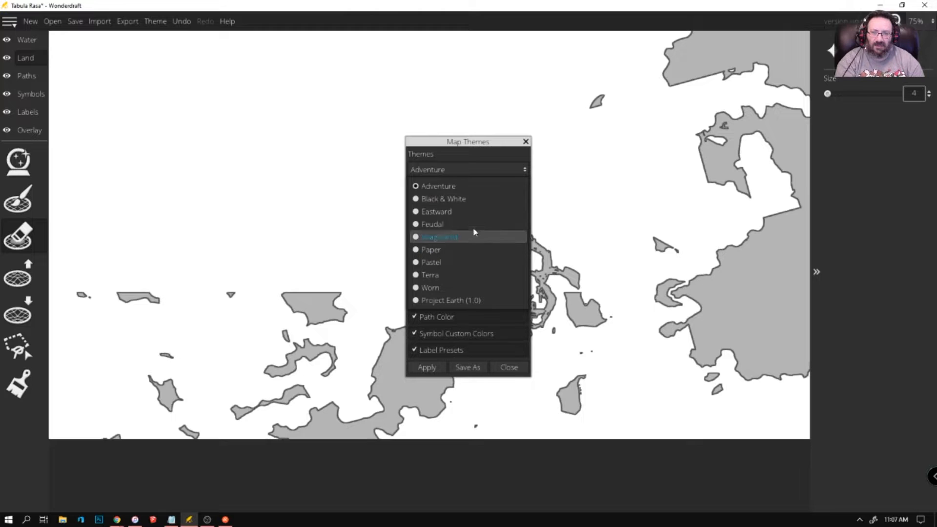
left_click(471, 209)
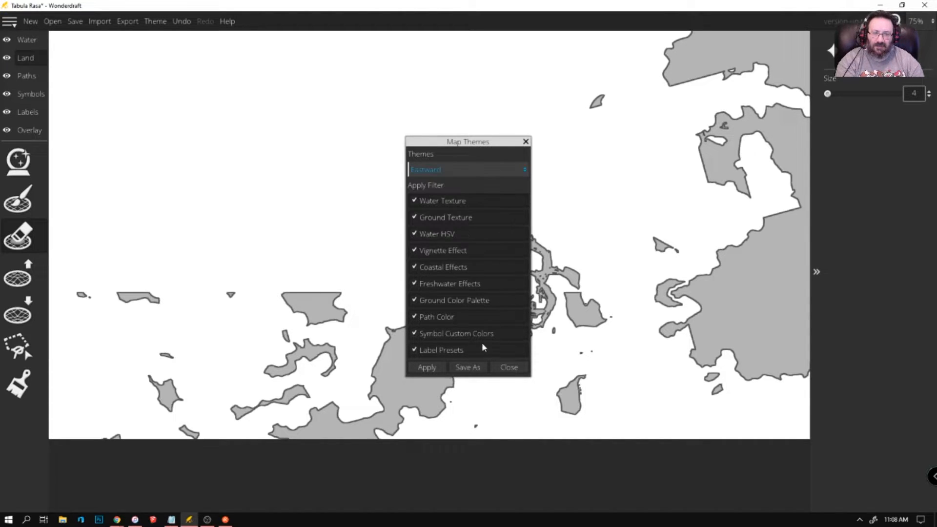
left_click(429, 369)
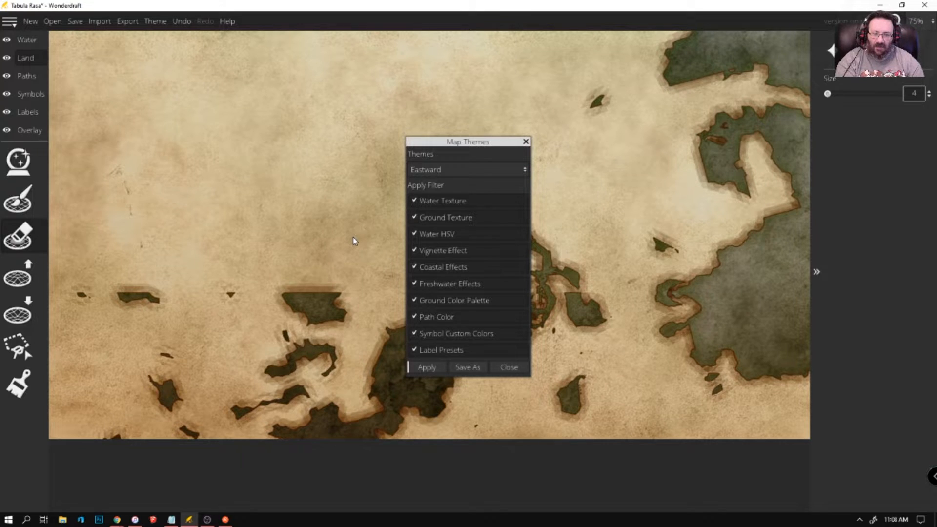
Apply the Adventure theme to the map with all filters enabled and close the theme settings
left_click(462, 171)
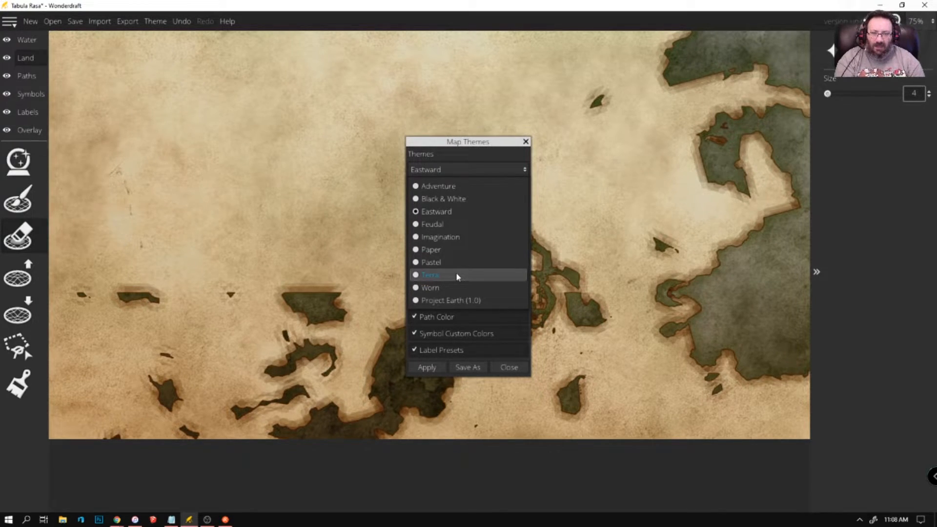
left_click(467, 187)
left_click(429, 367)
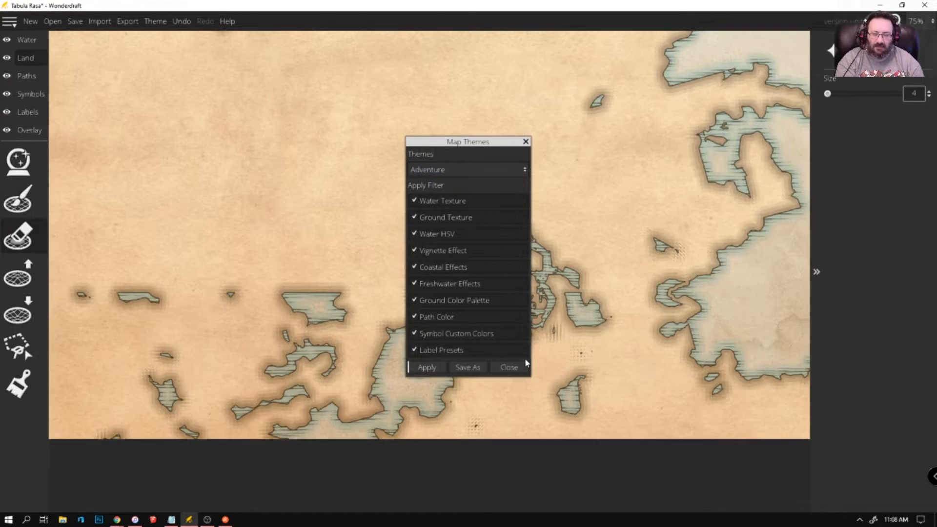
left_click(525, 142)
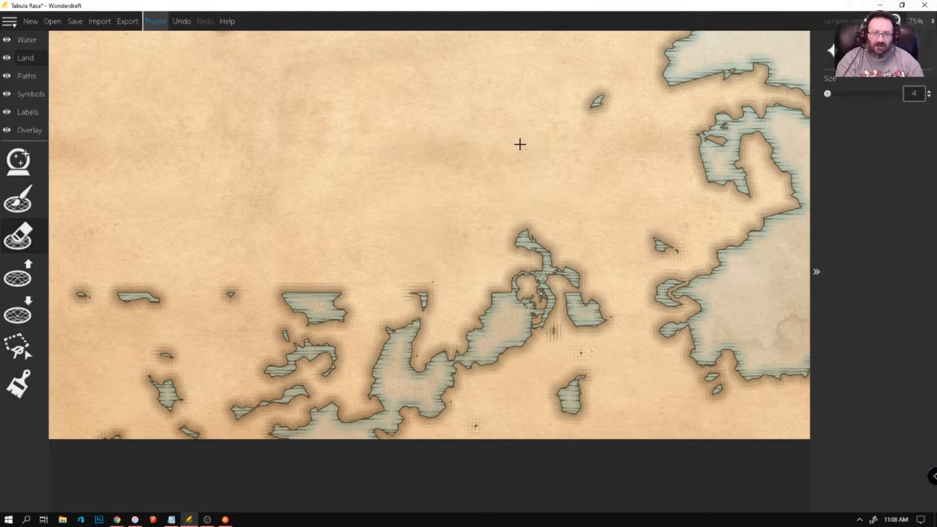
Enlarge the brush to size 44 and connect the hooked lake near the eastern coast southward to the sea inlet
scroll(511, 148, "down", 1)
scroll(511, 147, "down", 8)
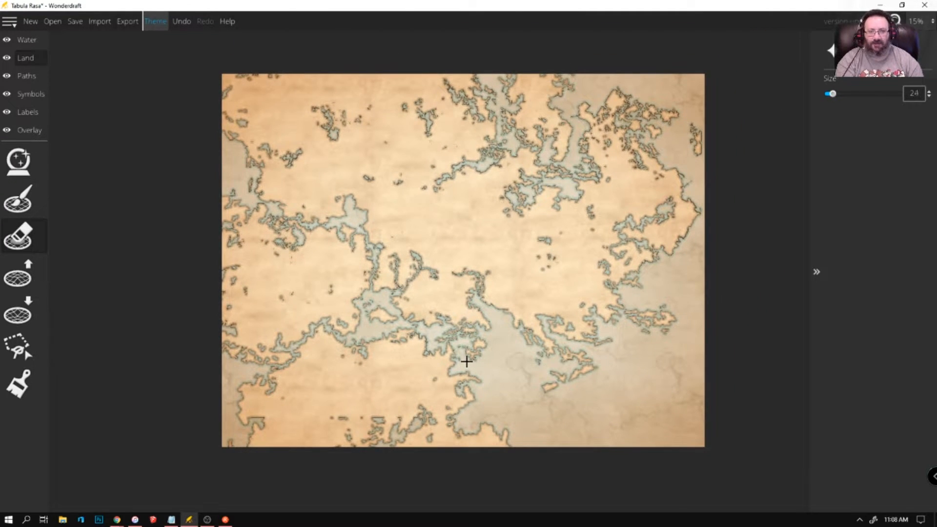
scroll(533, 244, "up", 5)
scroll(541, 244, "down", 3)
left_click_drag(571, 230, 472, 265)
scroll(473, 265, "up", 1)
scroll(553, 283, "up", 2)
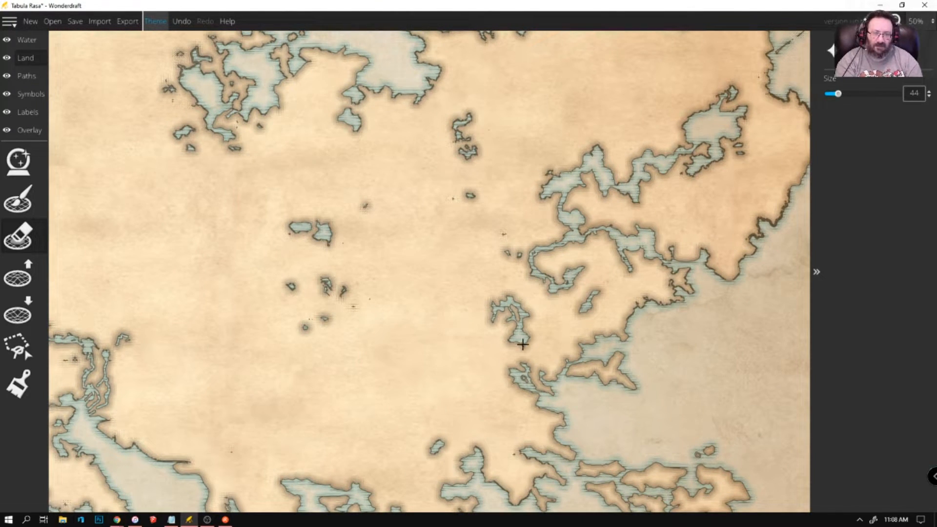
left_click_drag(522, 345, 527, 354)
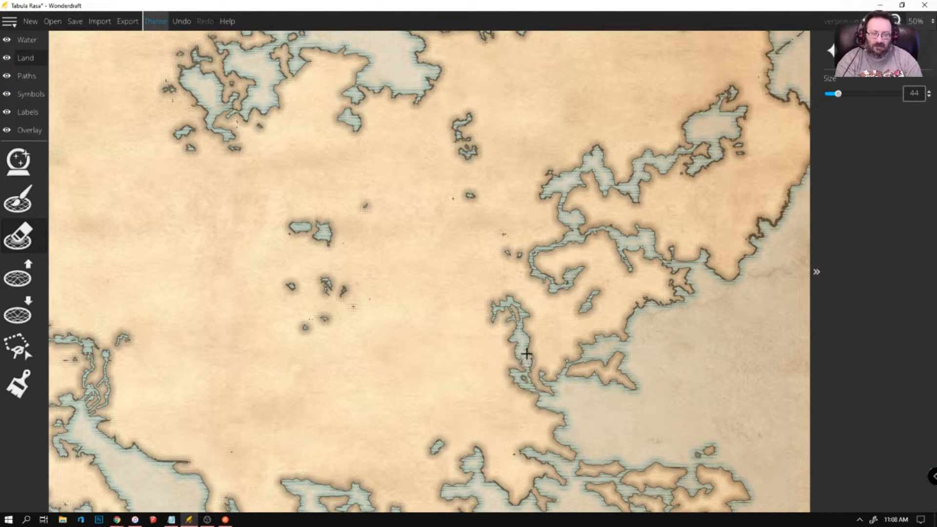
Try to link the small lake near the eastern coast to the inlet just northwest of it, and undo the stroke
scroll(767, 168, "down", 2)
key("bracketright")
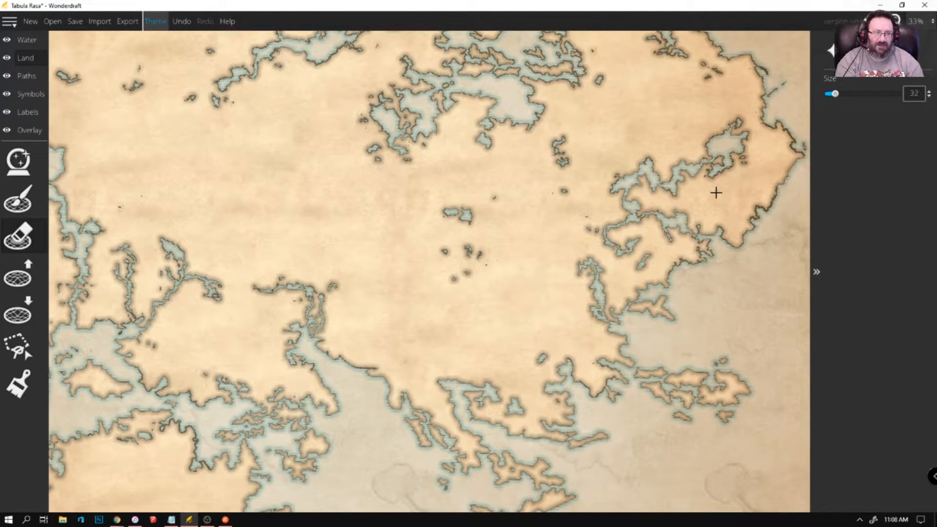
left_click_drag(631, 250, 634, 262)
key("ctrl+z")
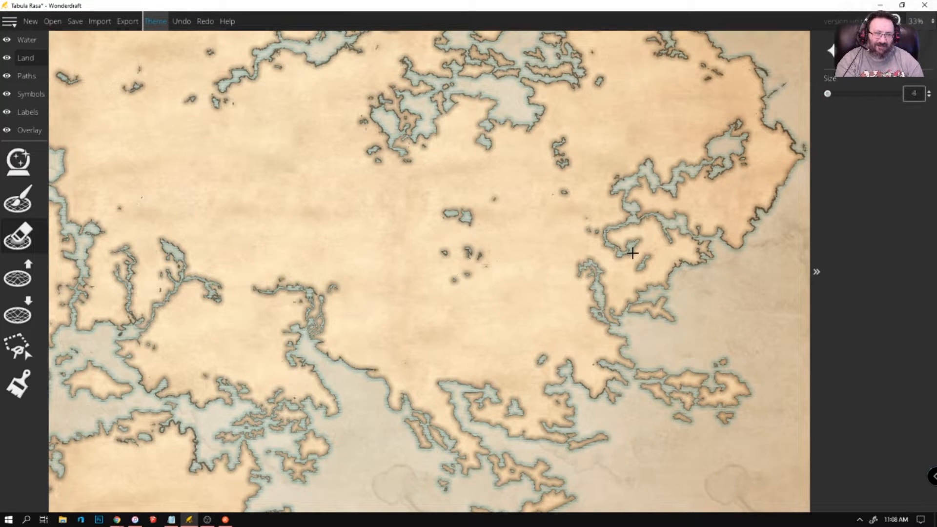
Connect the two tiny ponds west of the curved eastern inlet to its western bend with the size 4 land eraser
scroll(704, 212, "up", 4)
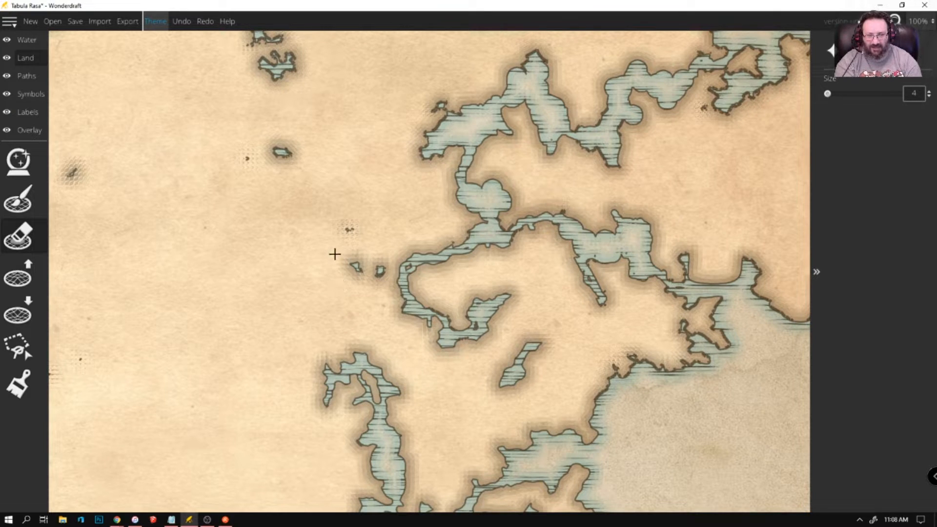
mouse_move(356, 264)
left_mouse_down()
mouse_move(397, 278)
mouse_move(386, 273)
left_mouse_up()
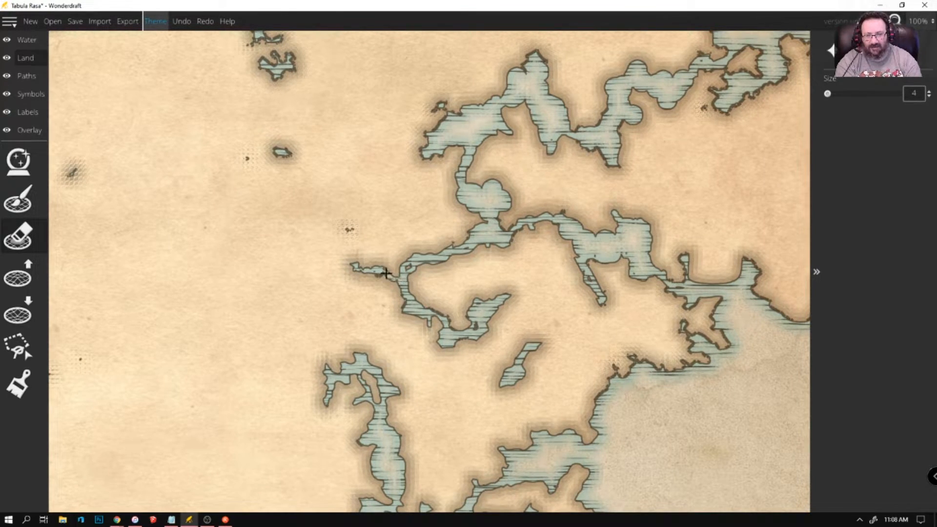
left_click(393, 275)
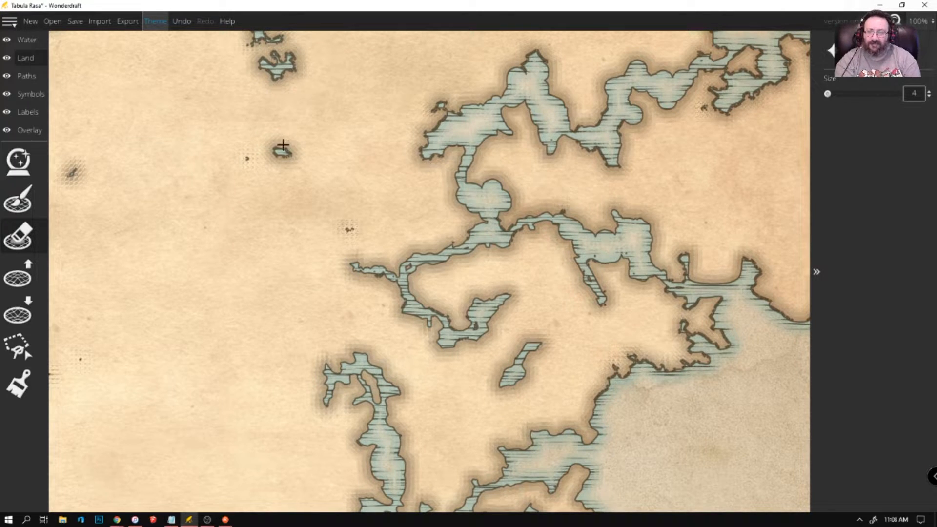
left_click(17, 197)
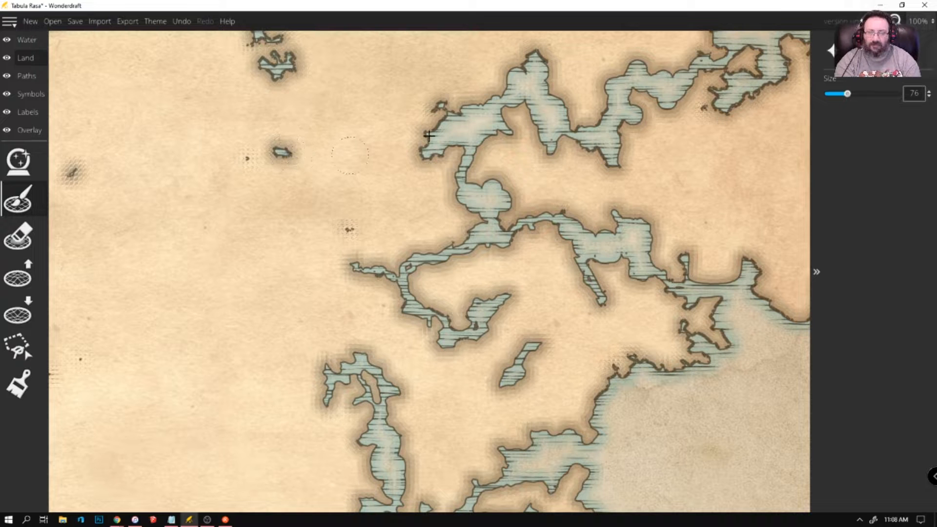
scroll(689, 81, "down", 3)
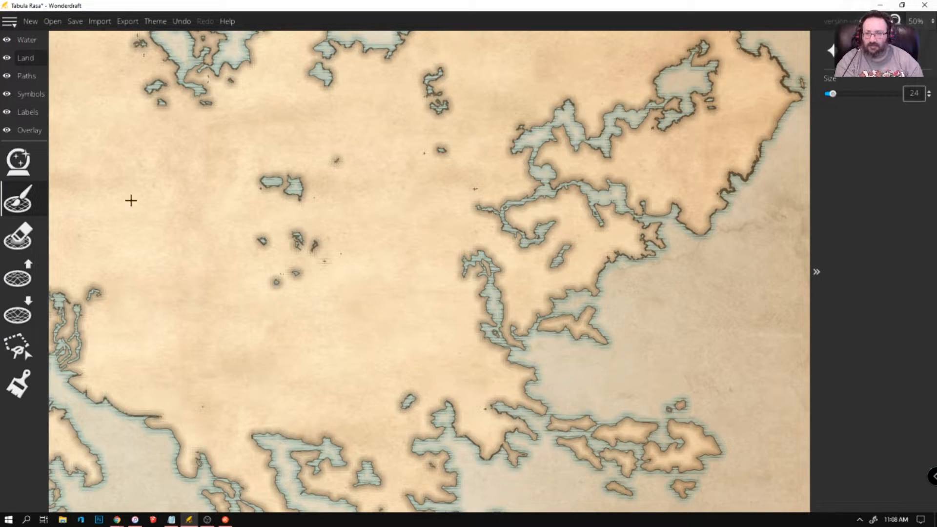
scroll(516, 142, "up", 3)
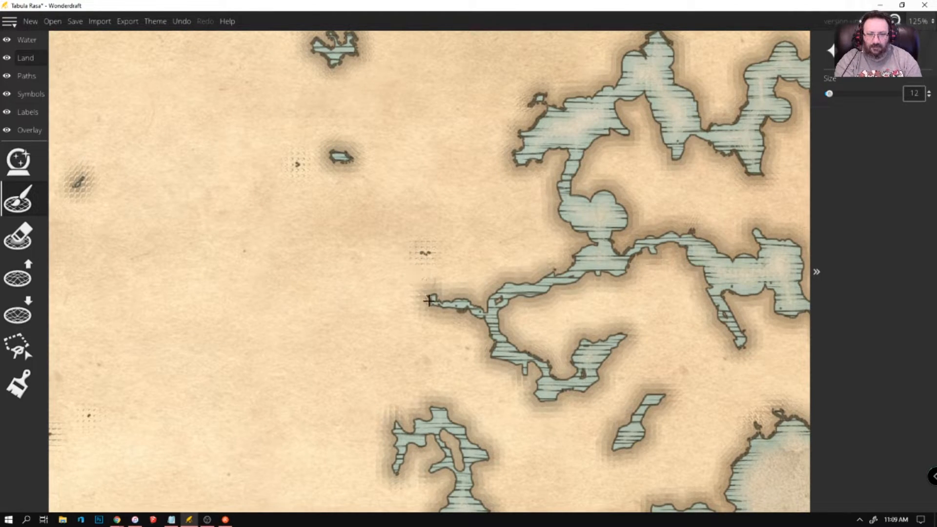
key("ctrl+z")
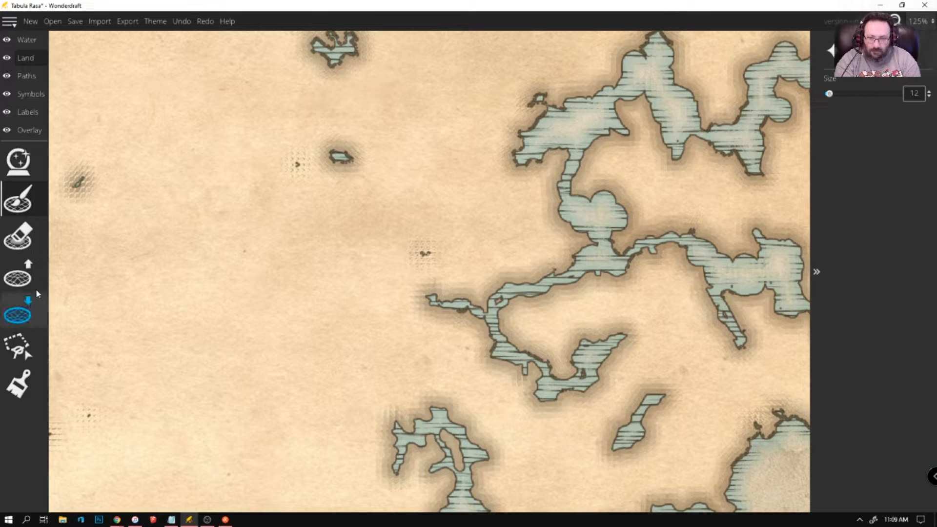
Extend the inlet's western tip with a thin river to the northwest and erase the specks along the inlet's banks at eraser size 4
left_click(26, 248)
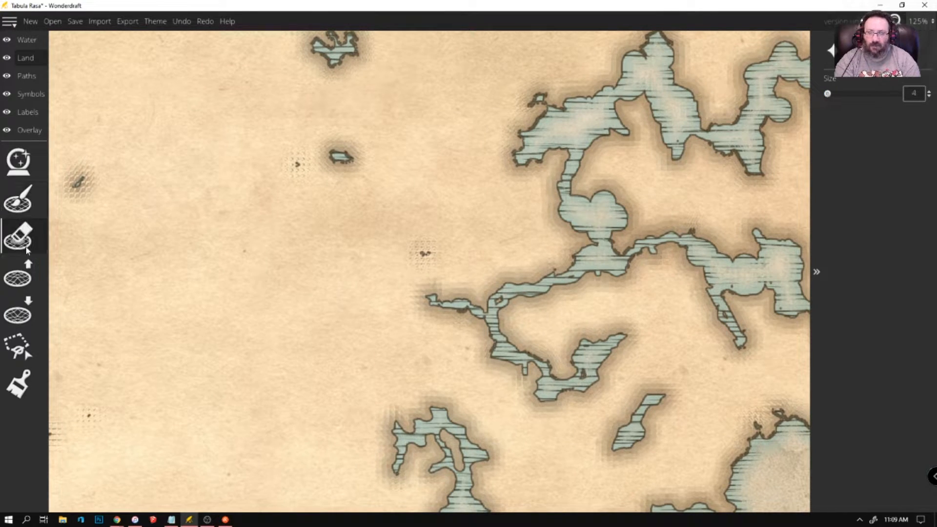
mouse_move(412, 252)
left_mouse_down()
mouse_move(439, 298)
mouse_move(414, 270)
mouse_move(412, 244)
mouse_move(439, 301)
mouse_move(481, 310)
mouse_move(460, 310)
mouse_move(487, 306)
left_mouse_up()
mouse_move(496, 341)
left_mouse_down()
mouse_move(497, 351)
mouse_move(548, 365)
mouse_move(561, 383)
mouse_move(586, 381)
mouse_move(582, 353)
mouse_move(602, 354)
left_mouse_up()
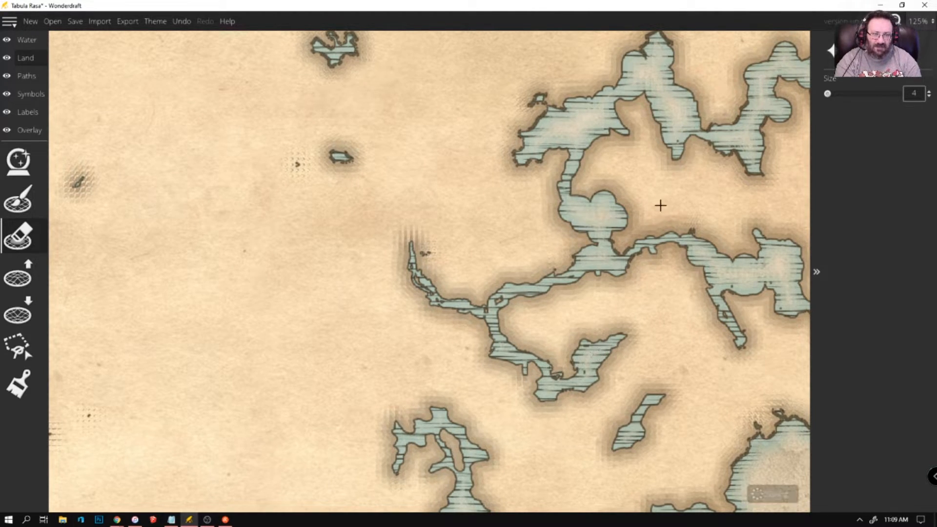
mouse_move(611, 236)
left_mouse_down()
mouse_move(622, 256)
mouse_move(691, 235)
left_mouse_up()
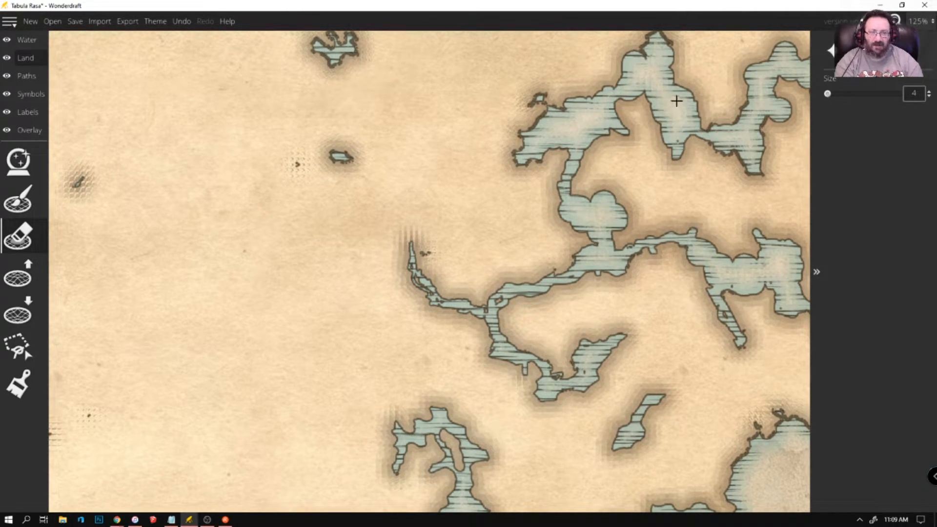
Erase the ragged fringe along the eastern coast down to the headland, including the land fragments in the two small coves
scroll(529, 146, "down", 3)
scroll(652, 109, "up", 2)
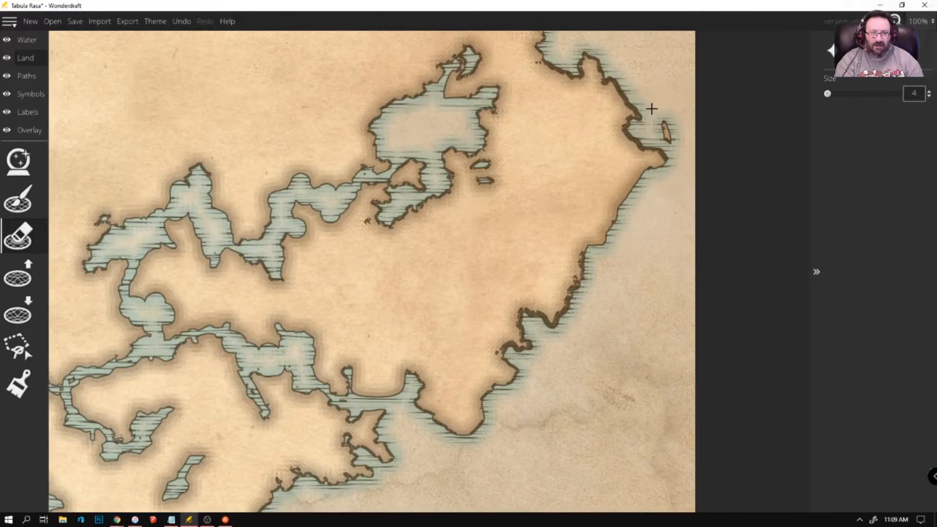
scroll(608, 206, "up", 2)
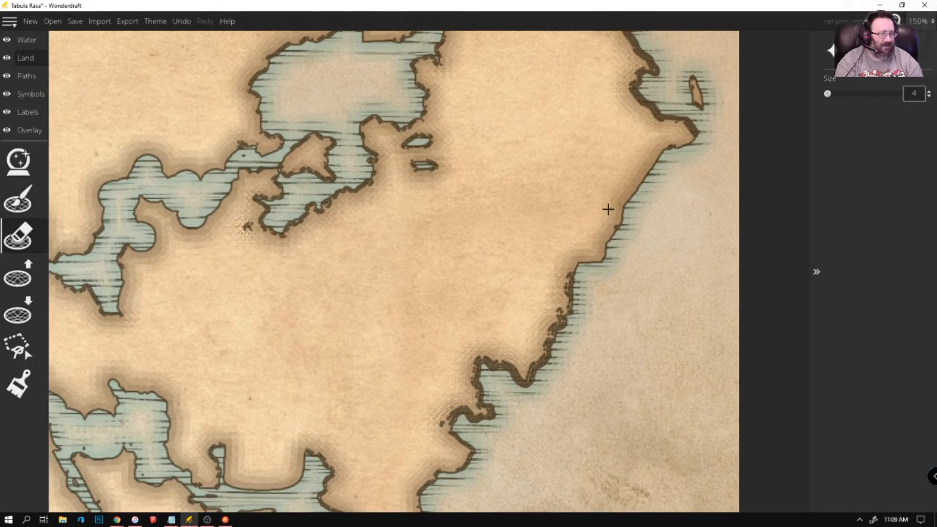
mouse_move(482, 378)
left_mouse_down()
mouse_move(476, 365)
mouse_move(502, 365)
mouse_move(491, 370)
mouse_move(522, 381)
mouse_move(508, 365)
mouse_move(525, 389)
mouse_move(554, 377)
mouse_move(532, 367)
mouse_move(554, 355)
mouse_move(547, 341)
mouse_move(558, 311)
mouse_move(569, 325)
mouse_move(576, 303)
mouse_move(572, 275)
left_mouse_up()
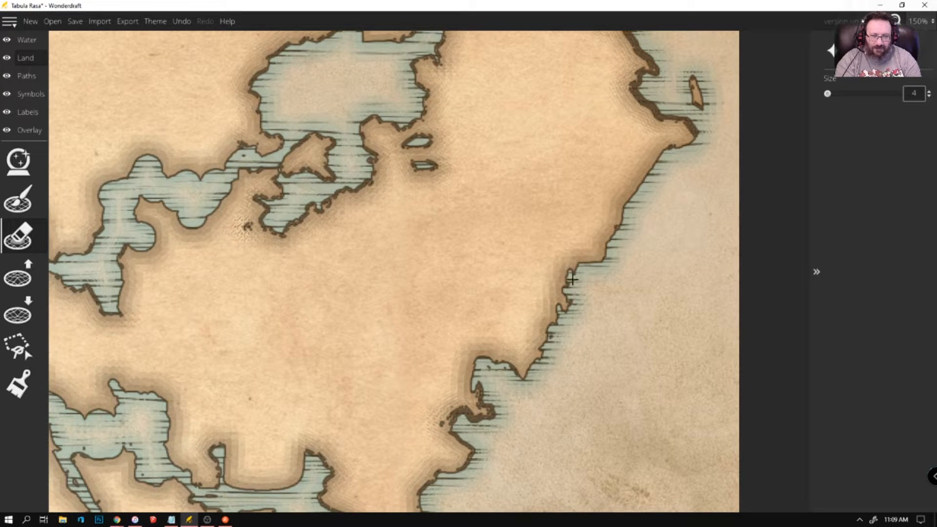
mouse_move(458, 414)
left_mouse_down()
mouse_move(479, 419)
mouse_move(445, 415)
mouse_move(441, 425)
mouse_move(452, 423)
mouse_move(469, 447)
mouse_move(456, 471)
mouse_move(475, 456)
mouse_move(438, 475)
left_mouse_up()
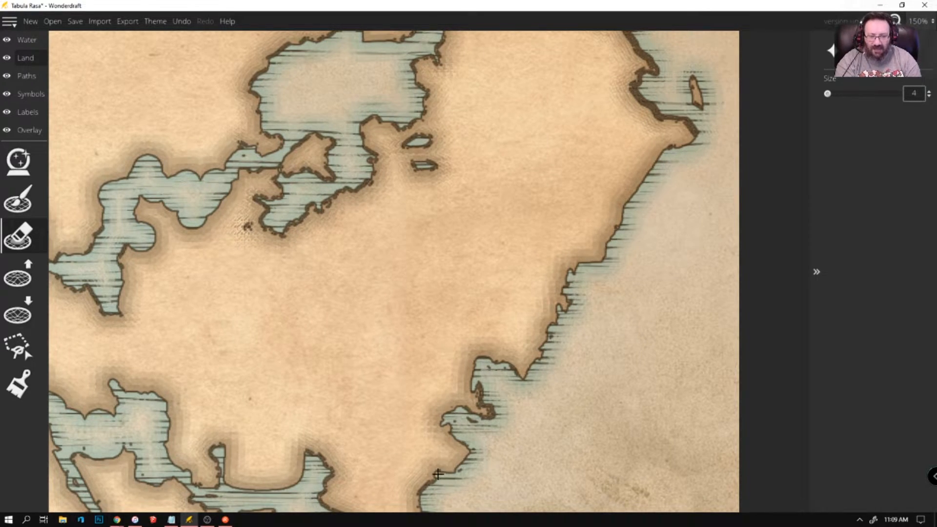
scroll(428, 491, "down", 3)
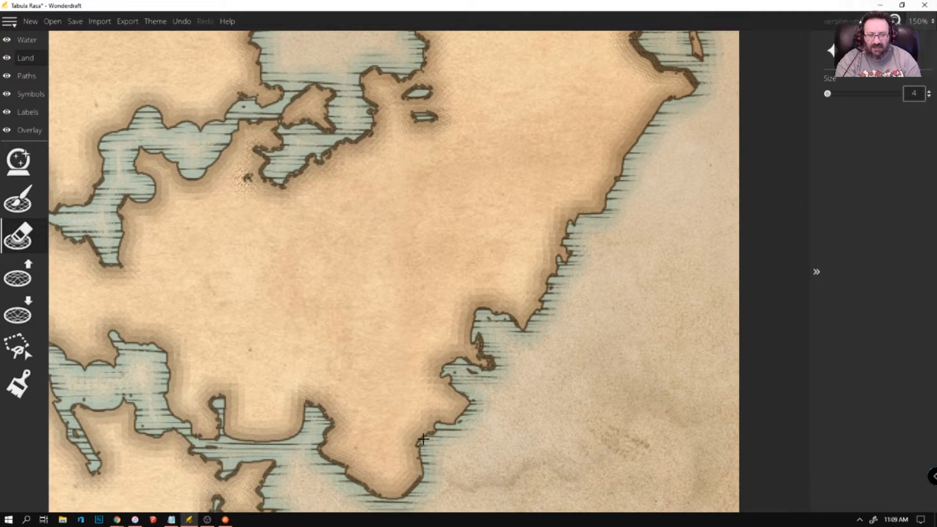
left_click_drag(487, 355, 482, 339)
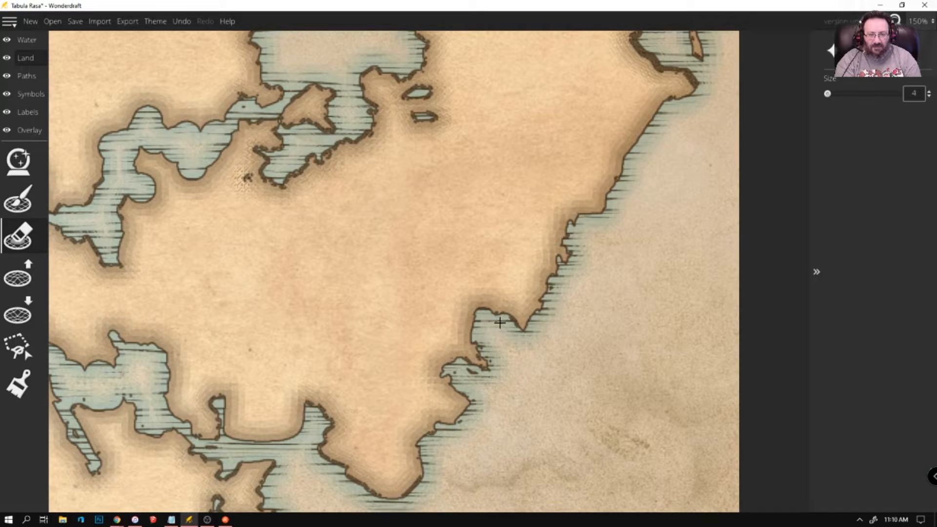
Clean the shoreline of the southeastern headland and the forked peninsula southwest of it, opening up the small bay behind the peninsula
scroll(427, 471, "down", 4)
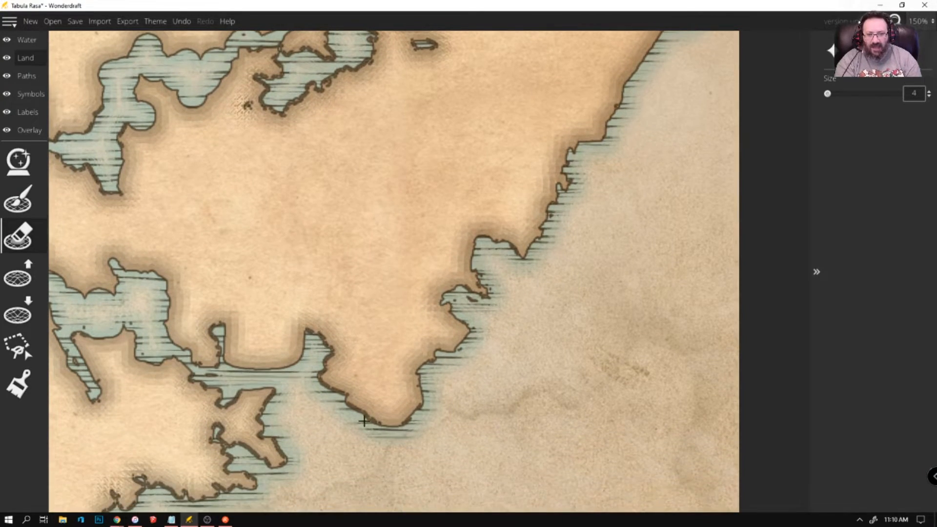
mouse_move(262, 412)
left_mouse_down()
mouse_move(283, 390)
mouse_move(314, 387)
mouse_move(331, 353)
mouse_move(310, 331)
mouse_move(301, 335)
mouse_move(327, 359)
mouse_move(319, 379)
mouse_move(352, 411)
left_mouse_up()
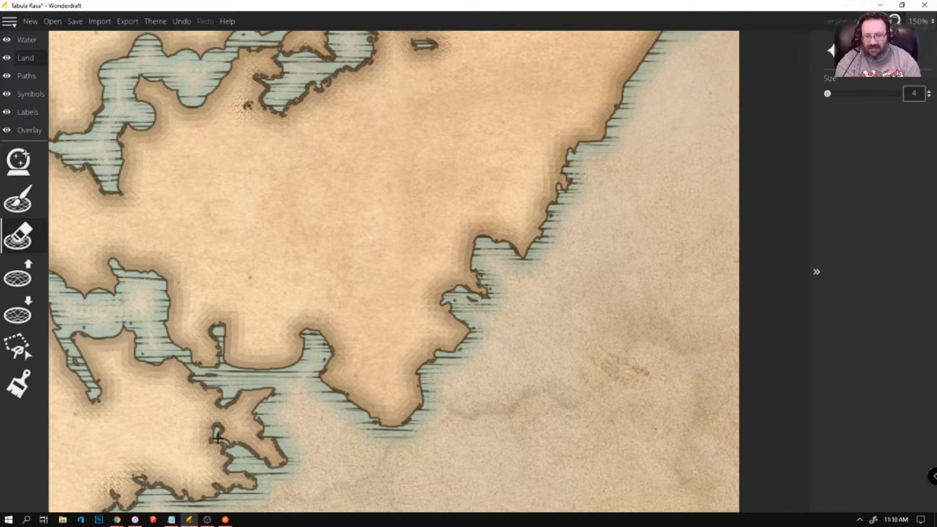
mouse_move(219, 430)
left_mouse_down()
mouse_move(230, 469)
mouse_move(239, 465)
mouse_move(234, 445)
mouse_move(260, 462)
mouse_move(243, 439)
left_mouse_up()
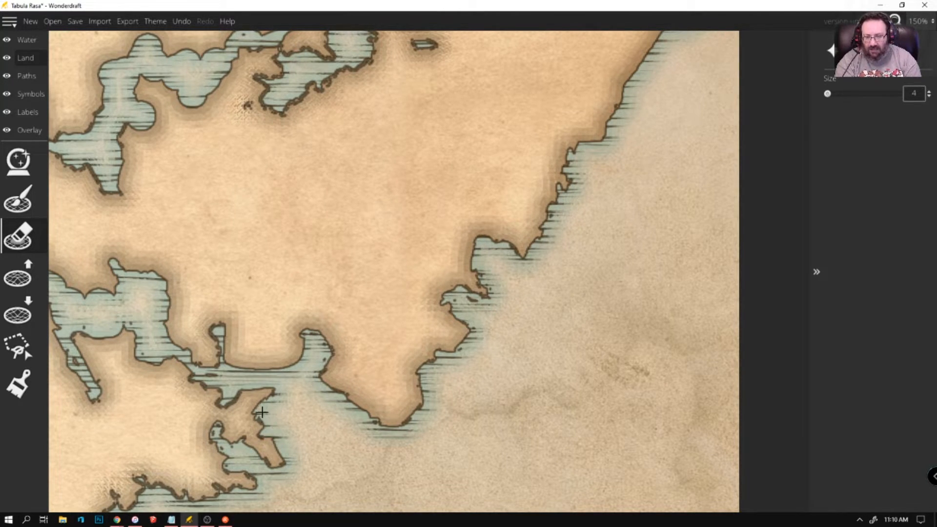
left_click_drag(262, 419, 273, 393)
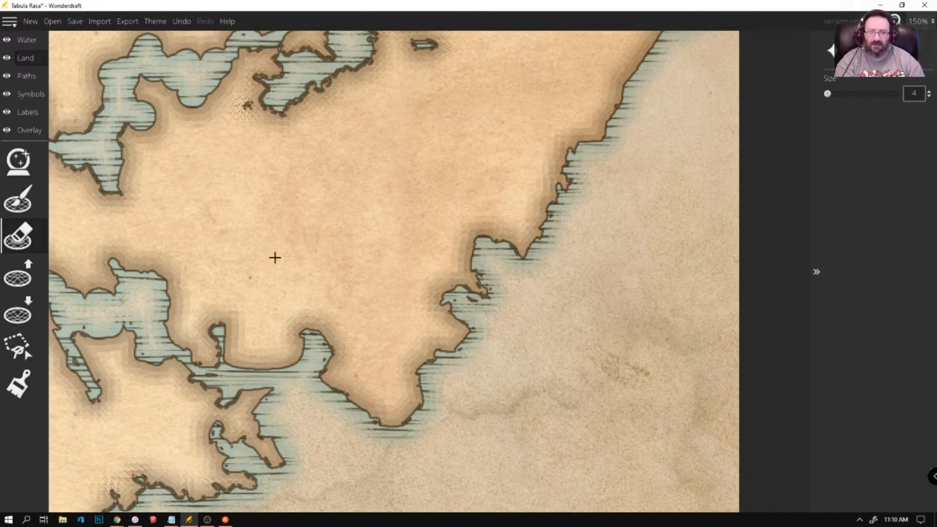
Join the two small lakes southeast of the large inland lake with a short channel at eraser size 12
scroll(275, 257, "down", 5)
scroll(201, 177, "up", 4)
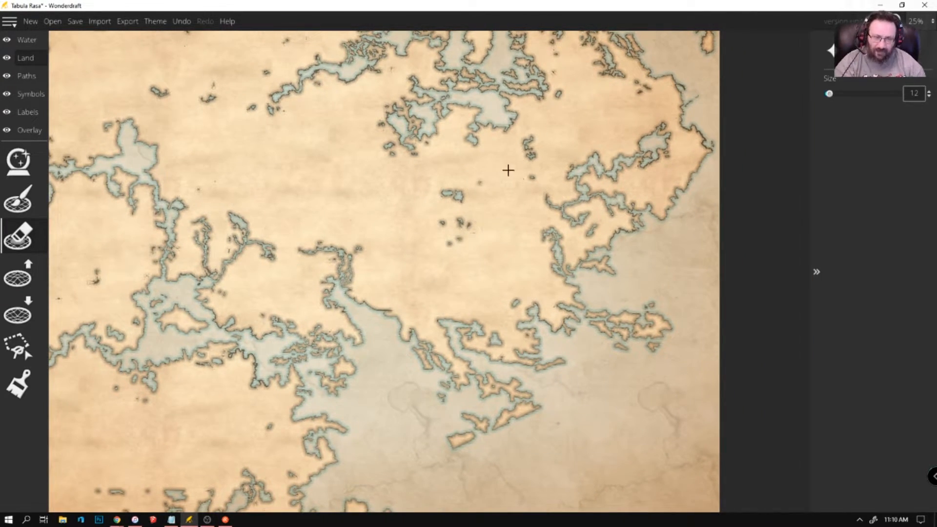
scroll(539, 168, "up", 4)
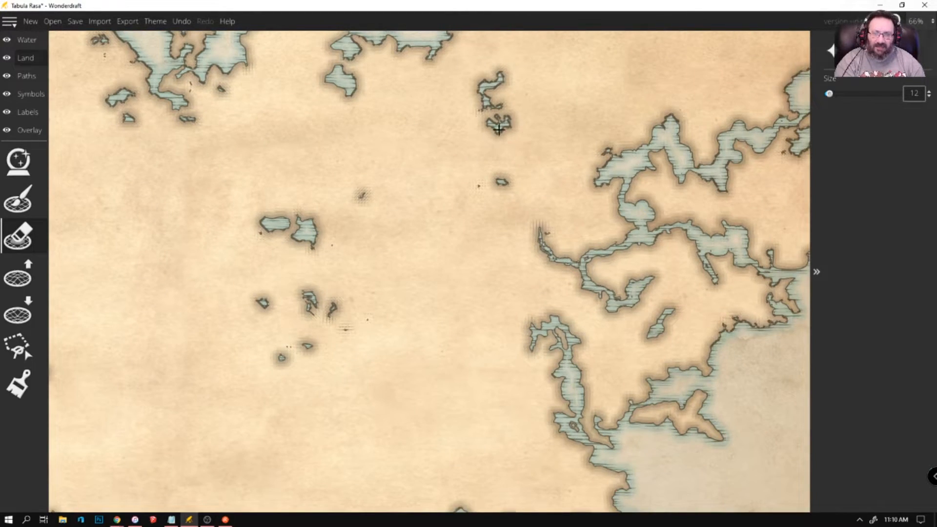
scroll(439, 319, "up", 3)
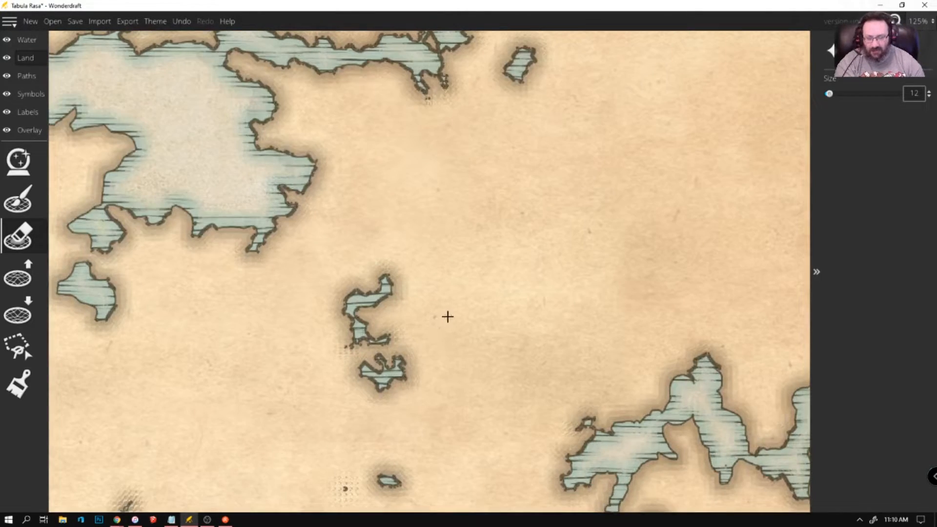
mouse_move(353, 333)
left_mouse_down()
mouse_move(348, 348)
mouse_move(361, 360)
left_mouse_up()
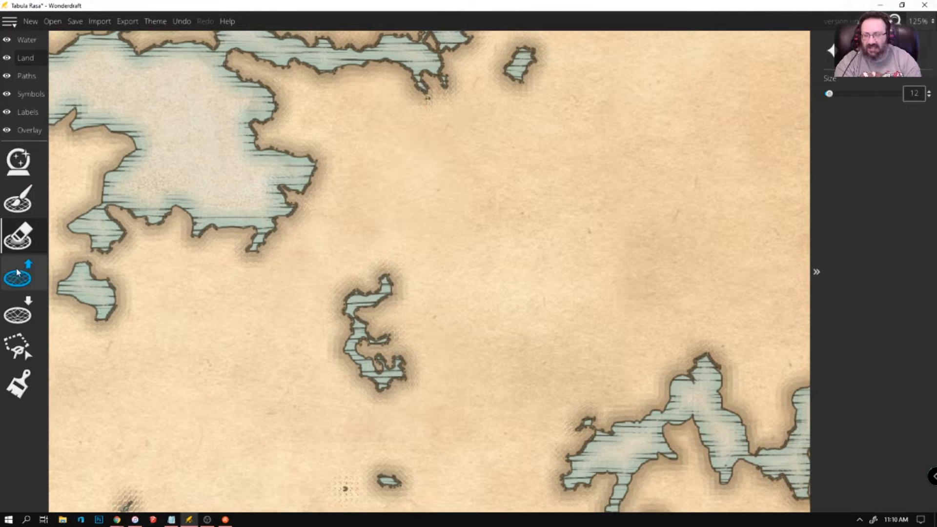
Erase a thin river at size 4 from the large lake's southern tip to the joined lakes and tidy the large lake's southeastern shore
key("bracketright")
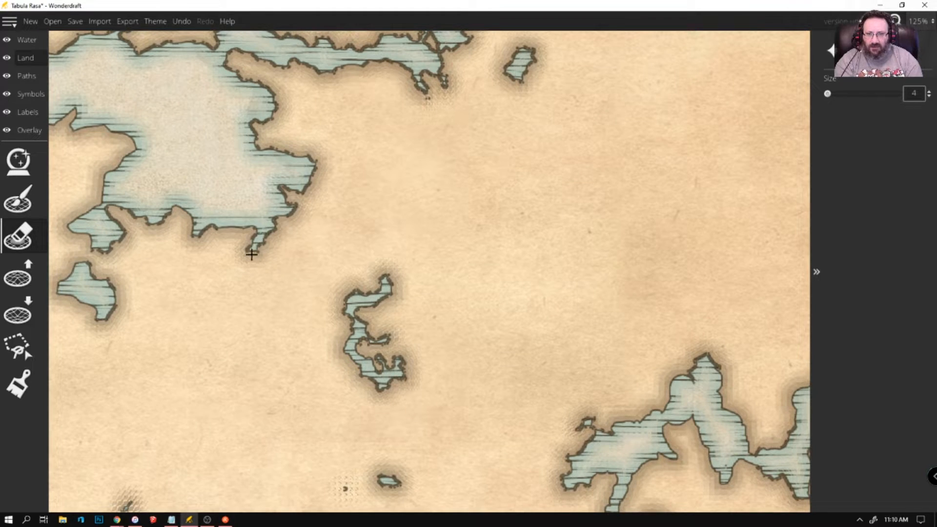
mouse_move(254, 258)
left_mouse_down()
mouse_move(282, 259)
mouse_move(264, 262)
mouse_move(338, 286)
mouse_move(344, 299)
mouse_move(339, 285)
mouse_move(275, 264)
left_mouse_up()
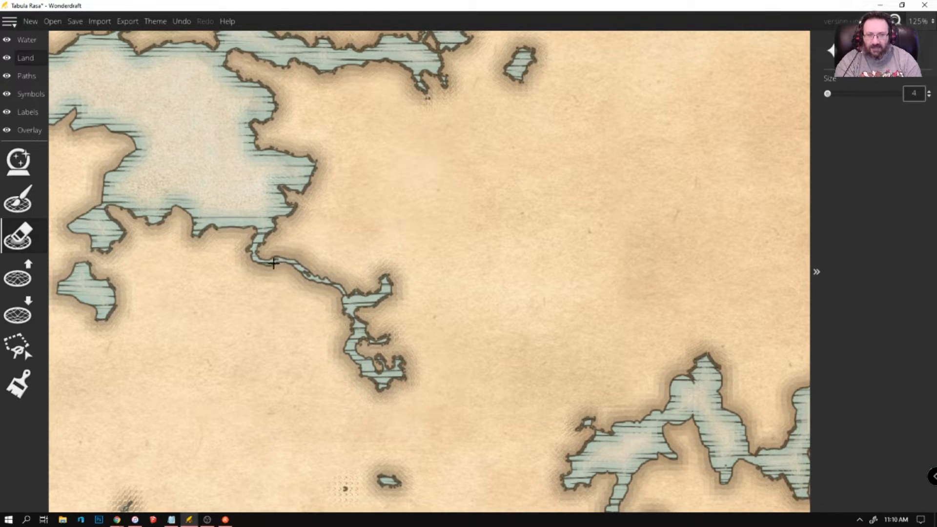
mouse_move(336, 282)
left_mouse_down()
mouse_move(351, 291)
mouse_move(342, 276)
mouse_move(330, 280)
mouse_move(350, 276)
mouse_move(359, 292)
mouse_move(332, 275)
mouse_move(331, 297)
mouse_move(345, 299)
mouse_move(341, 277)
left_mouse_up()
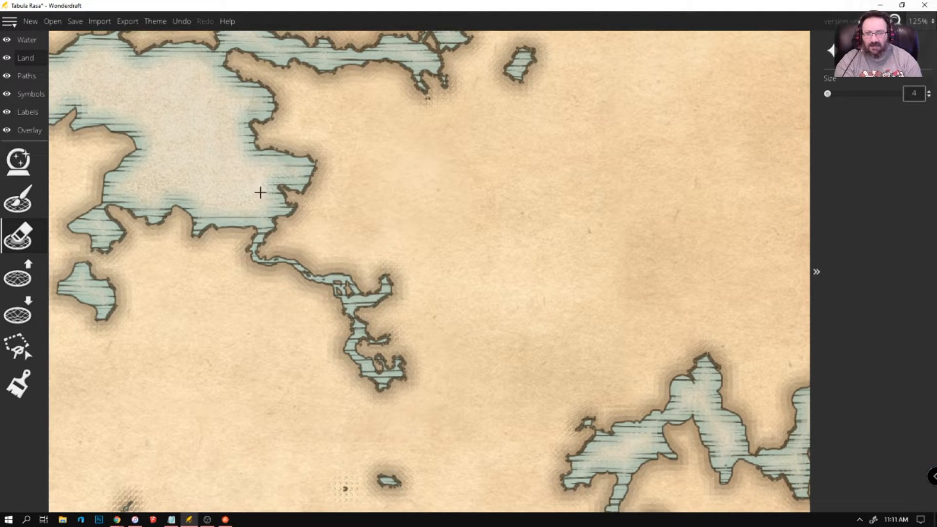
mouse_move(274, 225)
left_mouse_down()
mouse_move(263, 243)
mouse_move(296, 204)
mouse_move(280, 185)
mouse_move(281, 194)
mouse_move(300, 184)
mouse_move(282, 183)
mouse_move(278, 191)
mouse_move(291, 183)
mouse_move(285, 201)
mouse_move(299, 179)
mouse_move(307, 191)
mouse_move(316, 187)
mouse_move(318, 163)
mouse_move(288, 151)
mouse_move(290, 143)
mouse_move(287, 153)
mouse_move(272, 149)
mouse_move(309, 161)
left_mouse_up()
Break up the straight northern shore of the branching lake and connect its detached eastern arm to the main body
scroll(293, 108, "down", 5)
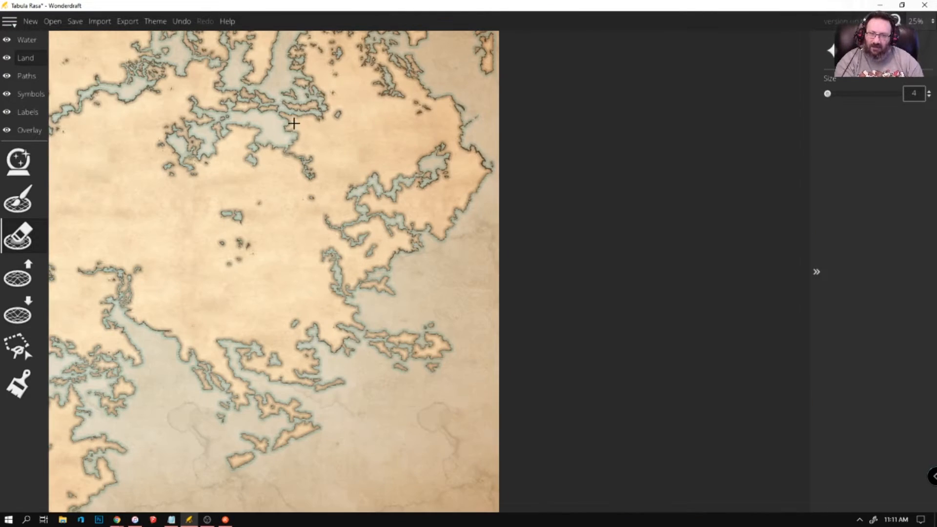
mouse_move(248, 131)
left_mouse_down()
mouse_move(424, 216)
mouse_move(539, 224)
left_mouse_up()
left_click_drag(413, 93, 459, 232)
scroll(459, 233, "up", 5)
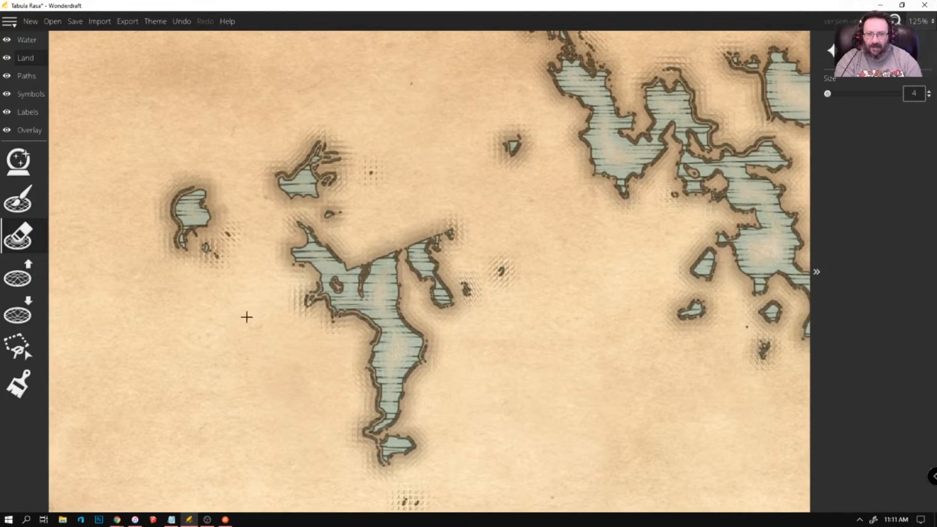
mouse_move(337, 265)
left_mouse_down()
mouse_move(362, 265)
mouse_move(344, 272)
mouse_move(344, 252)
mouse_move(341, 265)
mouse_move(354, 267)
mouse_move(360, 240)
mouse_move(358, 259)
mouse_move(352, 248)
mouse_move(342, 257)
left_mouse_up()
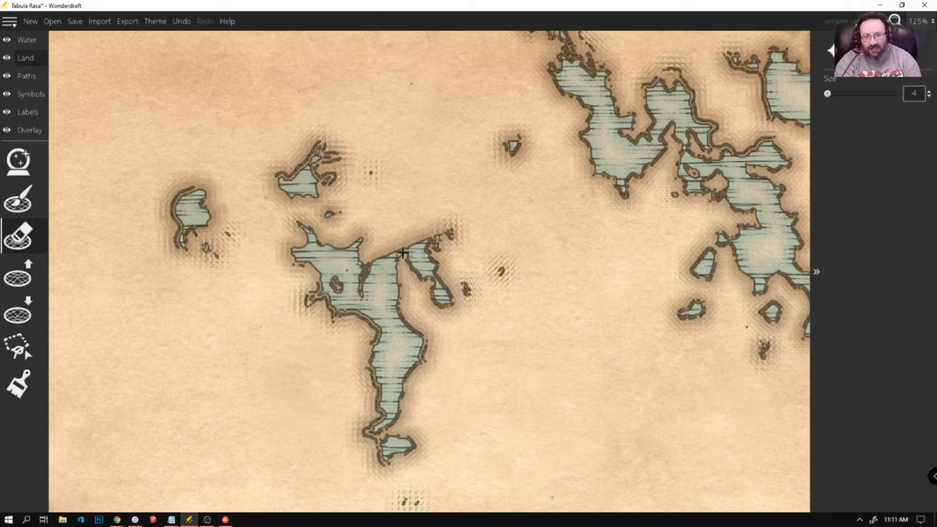
left_click_drag(406, 252, 391, 248)
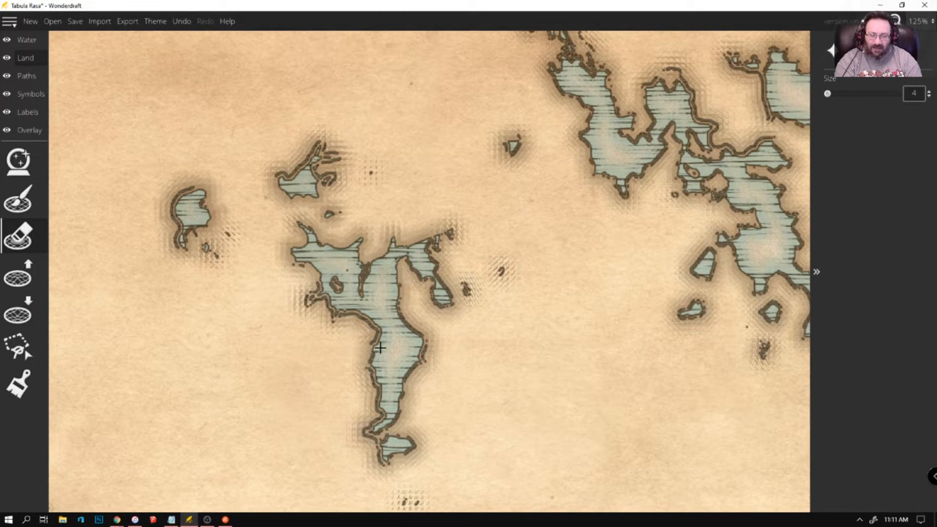
Clean the branching lake's southwestern shore, remove the narrow land spit inside it, and smooth its banks down to the southern neck
mouse_move(336, 312)
left_mouse_down()
mouse_move(379, 331)
mouse_move(376, 318)
mouse_move(379, 332)
mouse_move(364, 311)
mouse_move(331, 317)
mouse_move(330, 296)
mouse_move(305, 303)
mouse_move(327, 295)
left_mouse_up()
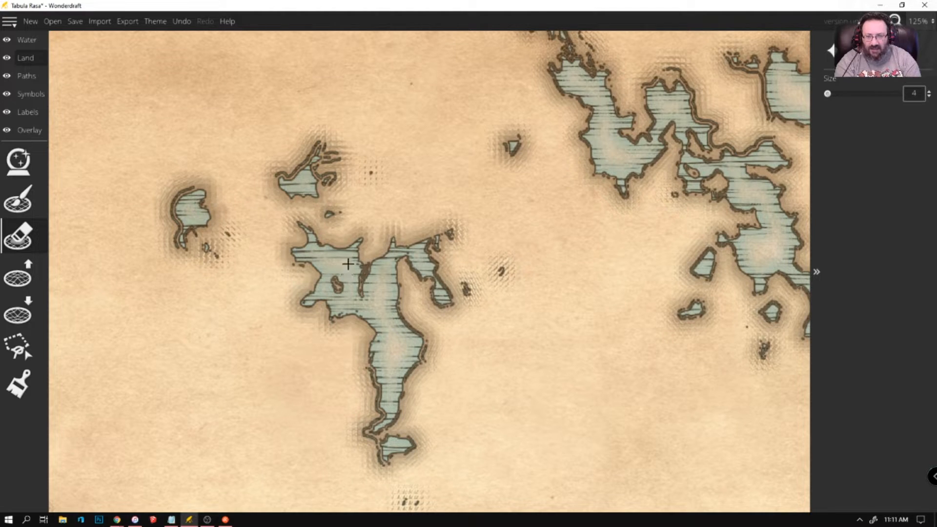
mouse_move(362, 269)
left_mouse_down()
mouse_move(370, 270)
mouse_move(364, 282)
mouse_move(360, 274)
mouse_move(360, 294)
left_mouse_up()
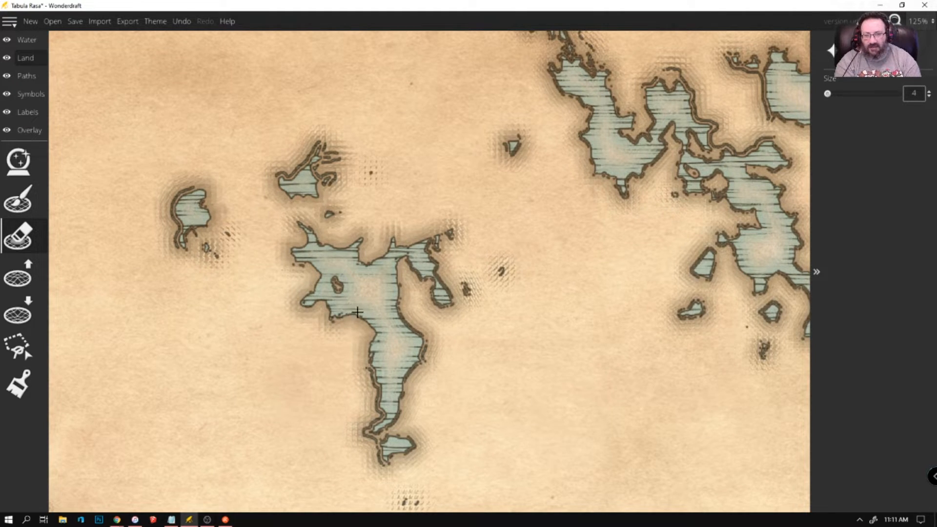
mouse_move(375, 384)
left_mouse_down()
mouse_move(384, 414)
mouse_move(373, 424)
mouse_move(388, 410)
mouse_move(383, 416)
left_mouse_up()
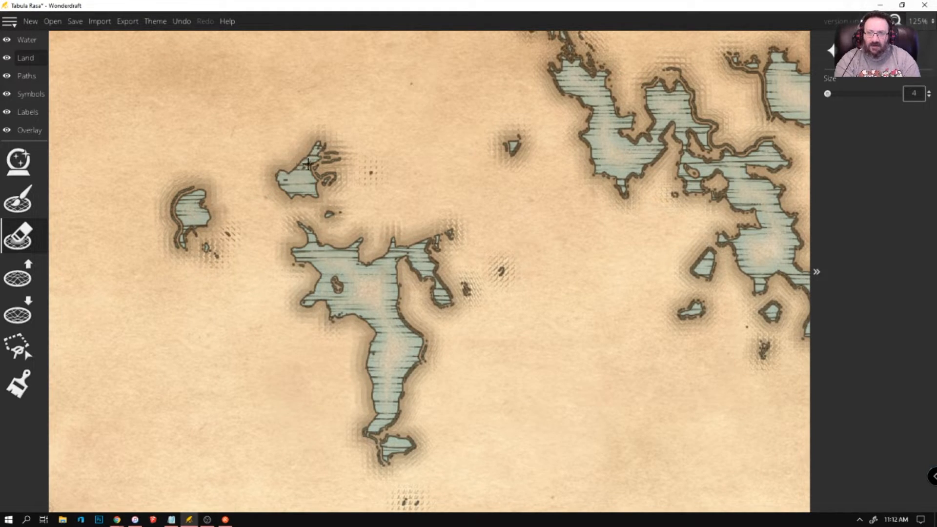
Erase the ragged double outlines and land slivers from the two small lakes north and northwest of the branching lake
left_click_drag(323, 178, 328, 175)
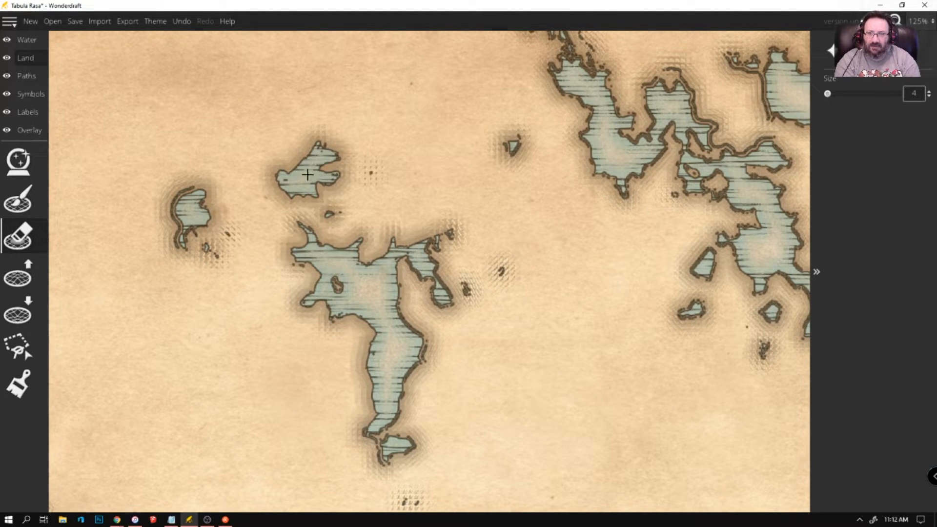
mouse_move(202, 188)
left_mouse_down()
mouse_move(180, 197)
mouse_move(176, 226)
left_mouse_up()
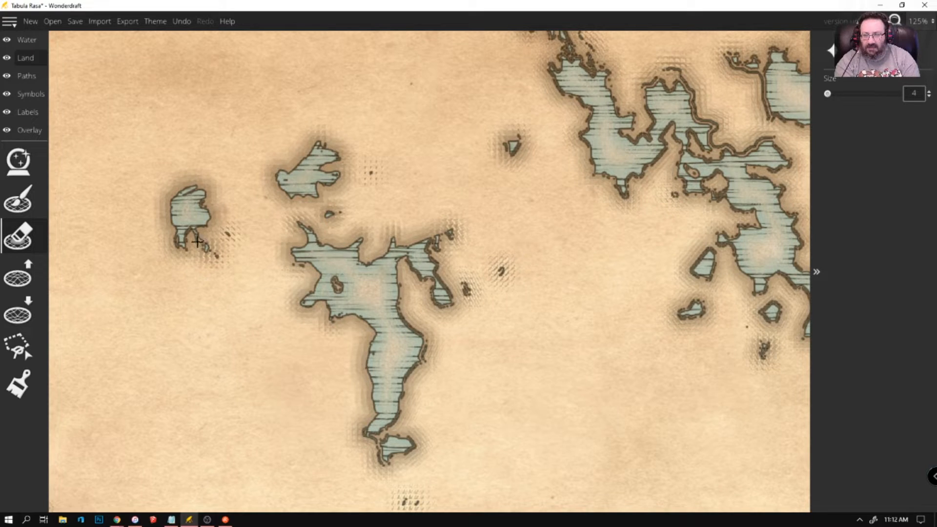
Erase land with the size 4 eraser to extend two narrow inlets from the southeast side of the small western lake
mouse_move(206, 251)
left_mouse_down()
mouse_move(224, 256)
mouse_move(213, 255)
left_mouse_up()
mouse_move(196, 221)
left_mouse_down()
mouse_move(214, 232)
mouse_move(233, 226)
mouse_move(203, 213)
left_mouse_up()
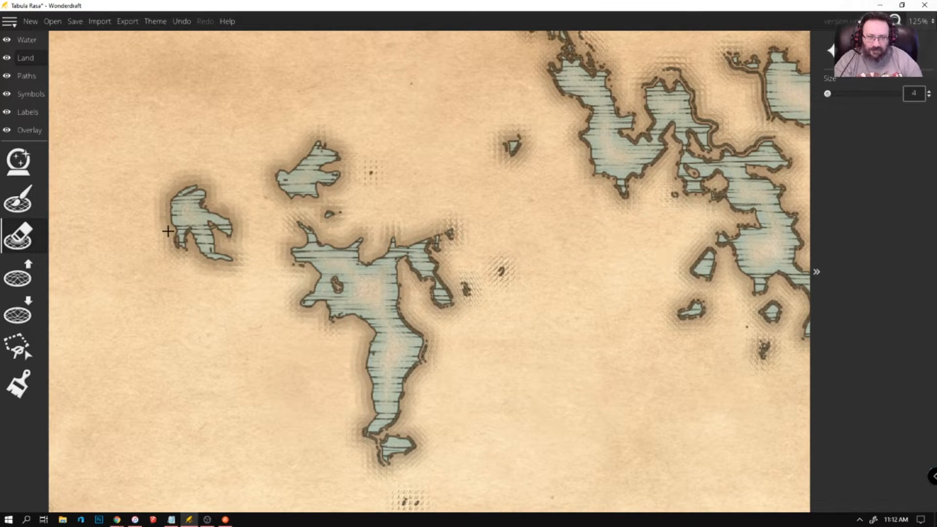
scroll(206, 223, "down", 10)
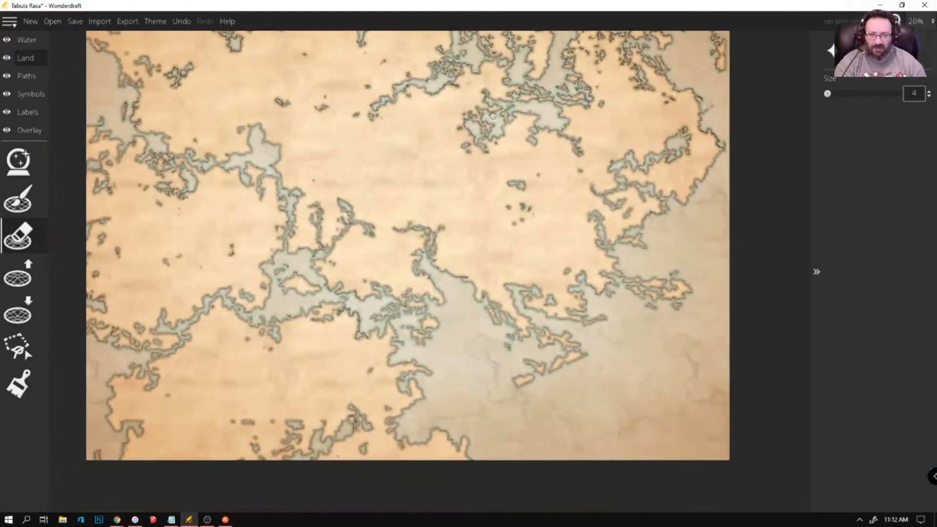
Carve a rounded cove on the large lake's western arm with the land eraser at size 32, and erase nearby land at size 24
left_click_drag(493, 115, 499, 122)
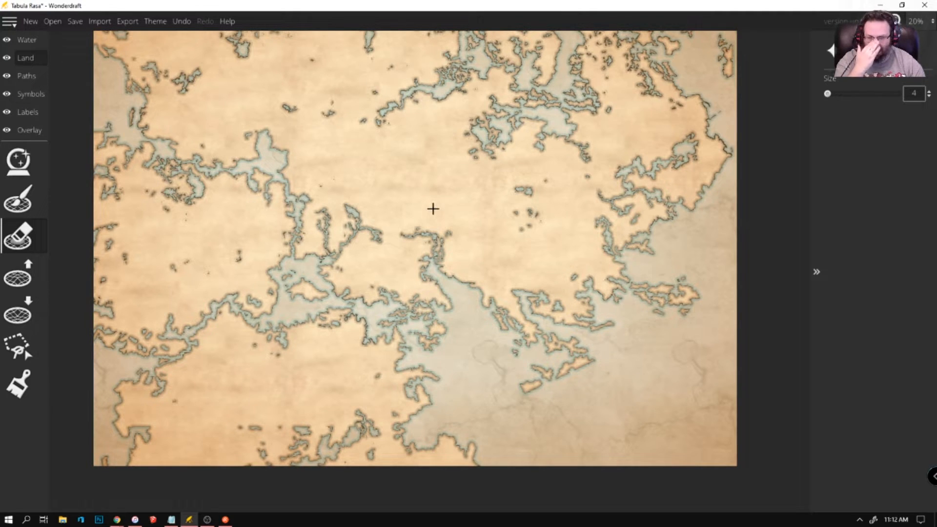
left_click_drag(496, 187, 462, 279)
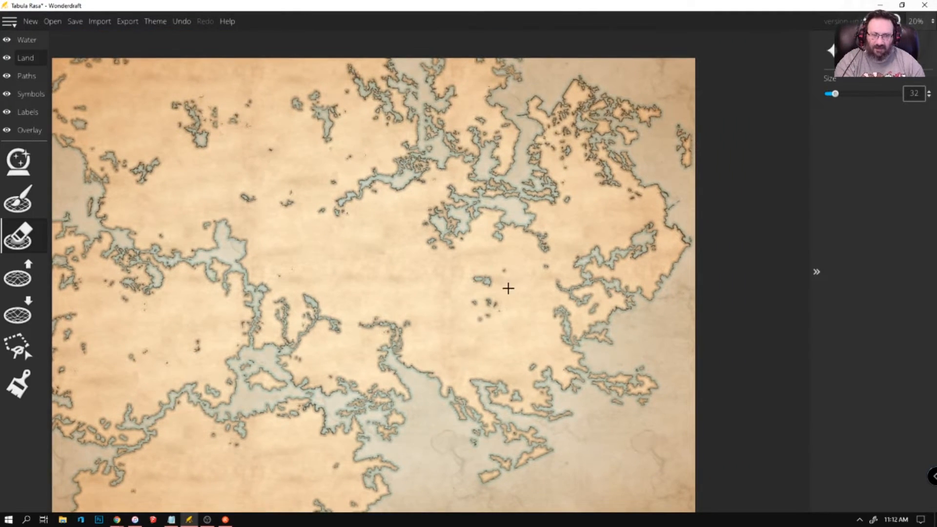
scroll(509, 288, "up", 4)
scroll(491, 272, "down", 4)
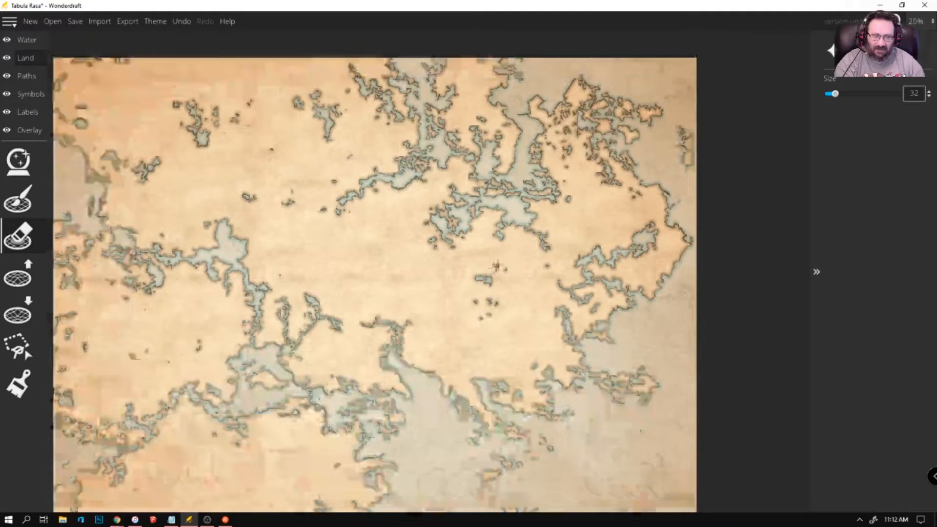
scroll(413, 222, "up", 5)
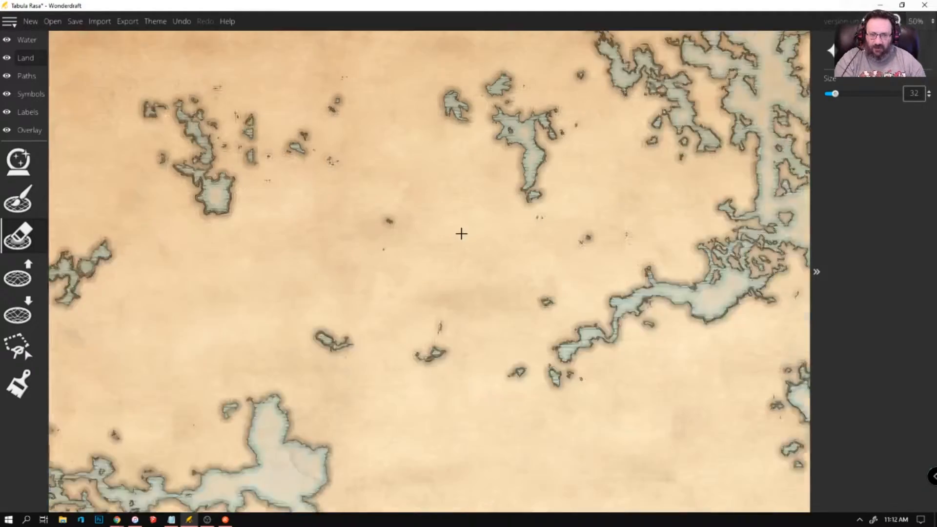
scroll(398, 218, "down", 5)
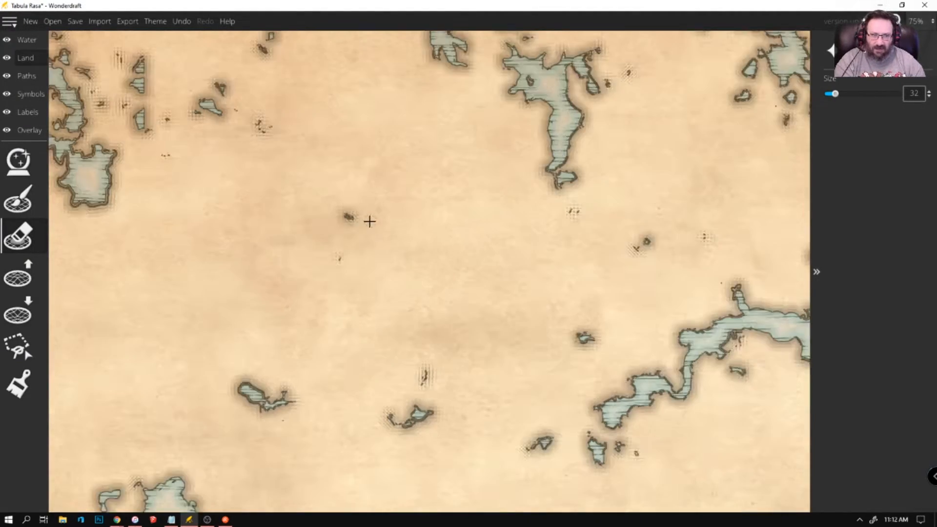
scroll(415, 211, "up", 8)
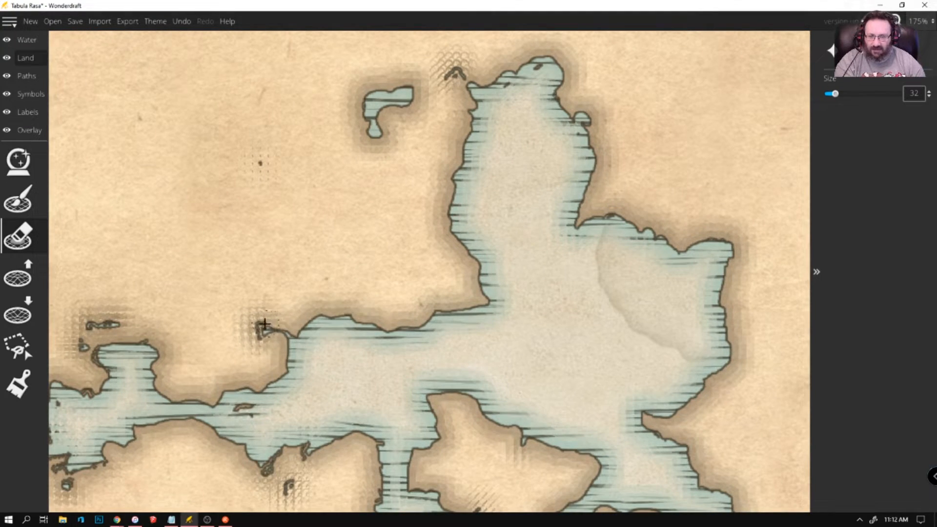
left_click(264, 324)
left_click(285, 331)
scroll(341, 357, "down", 2)
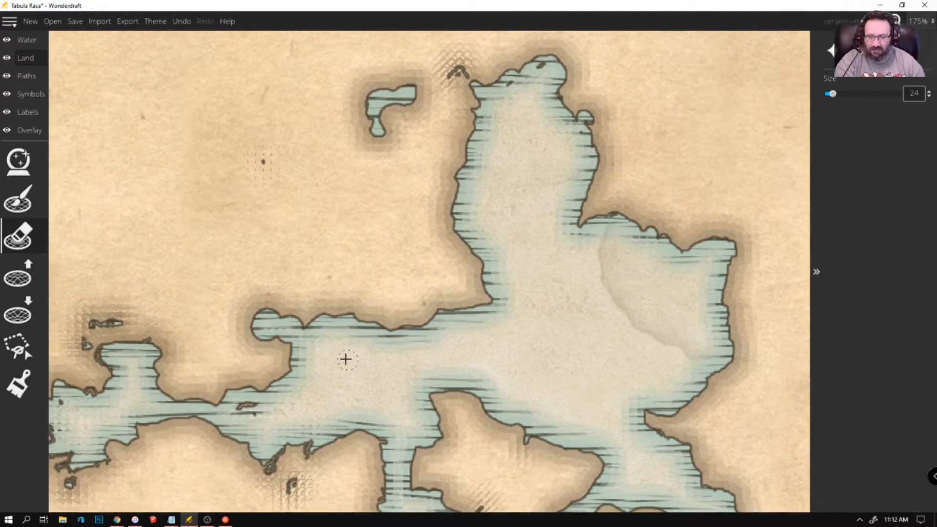
mouse_move(117, 347)
left_mouse_down()
mouse_move(135, 341)
mouse_move(118, 321)
mouse_move(83, 317)
mouse_move(105, 340)
left_mouse_up()
Smooth the coastline of the Y-shaped island off the northeast coast with the size 24 land eraser
scroll(177, 343, "down", 10)
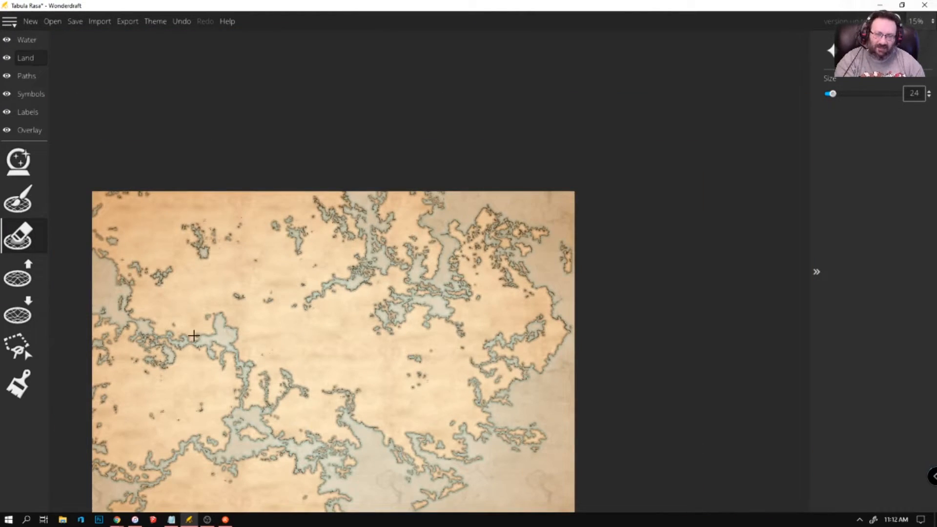
scroll(532, 247, "up", 4)
scroll(532, 247, "up", 3)
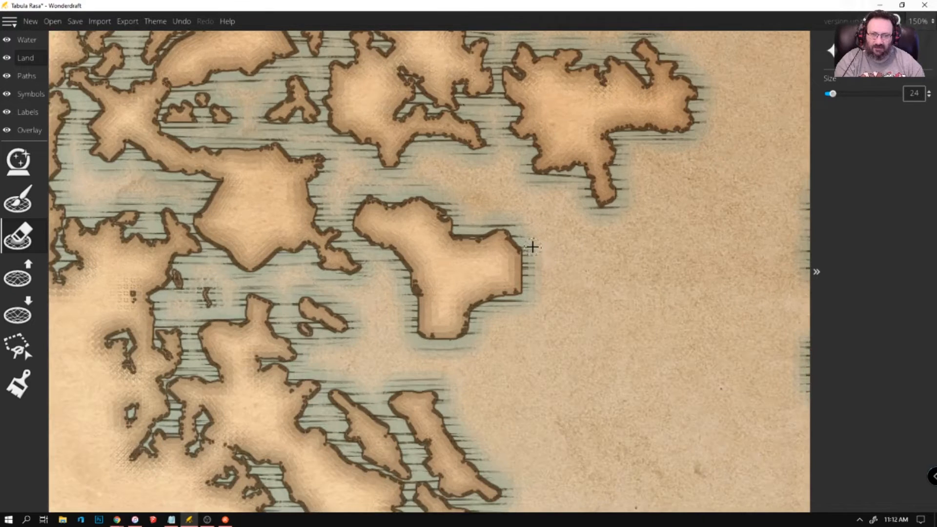
left_click_drag(455, 313, 502, 303)
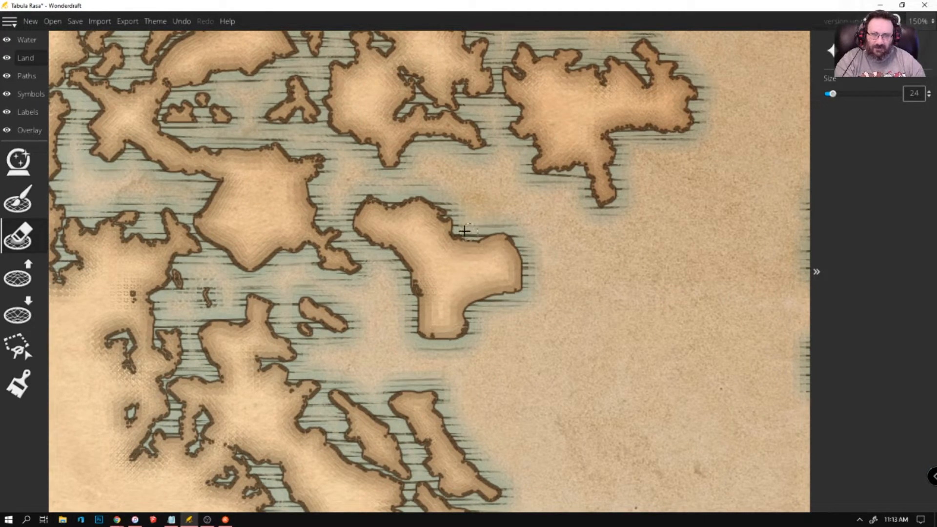
left_click_drag(416, 195, 355, 198)
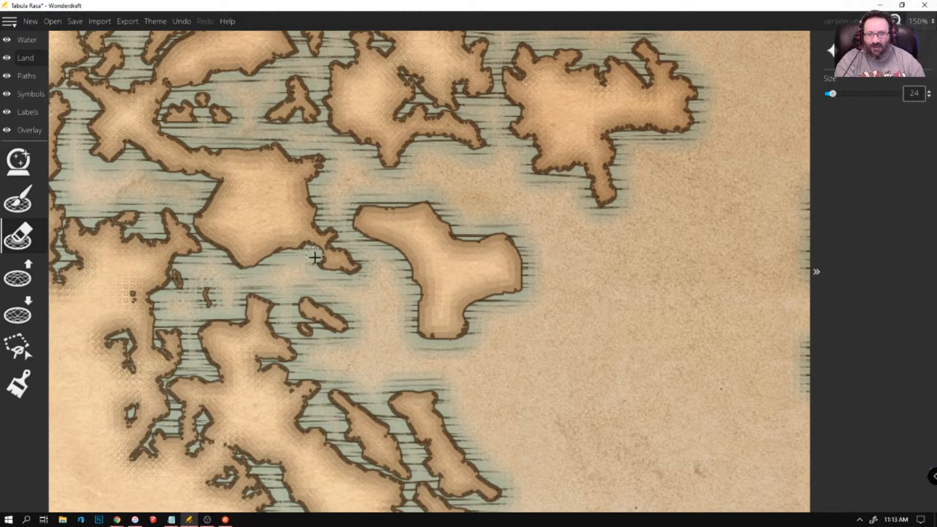
Trim the southeast tail and north coast of the neighbouring large landmass, and smooth the south coast of the island north of it
left_click_drag(326, 269, 366, 270)
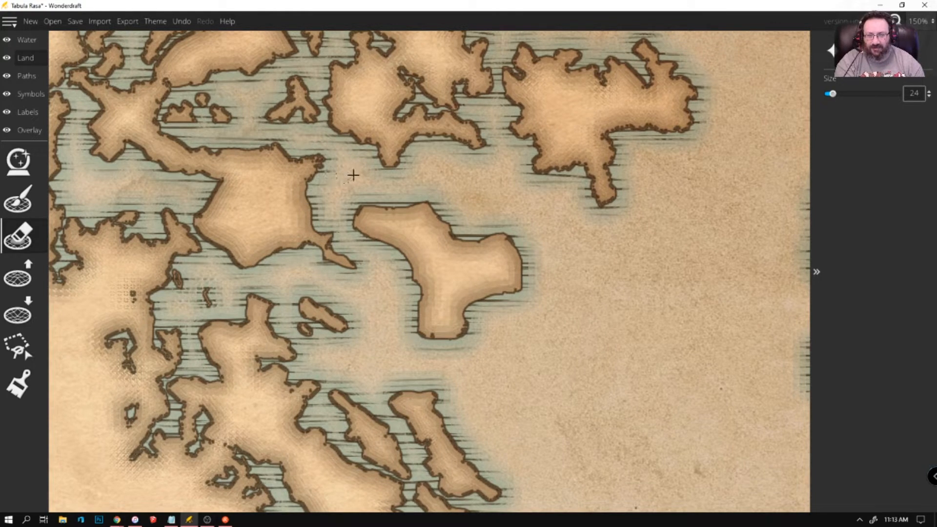
scroll(496, 251, "down", 1)
scroll(230, 122, "up", 4)
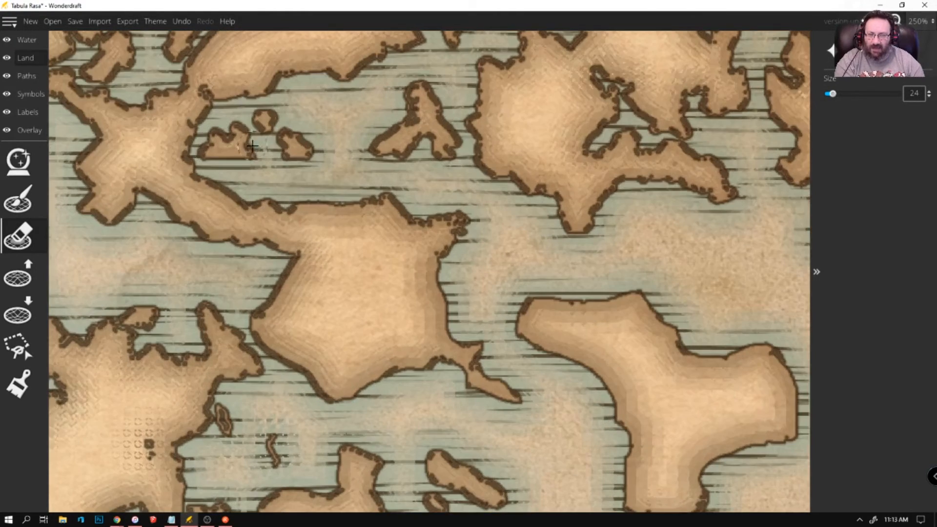
mouse_move(237, 187)
left_mouse_down()
mouse_move(292, 198)
mouse_move(383, 193)
mouse_move(366, 192)
mouse_move(420, 210)
mouse_move(444, 203)
mouse_move(470, 225)
mouse_move(460, 255)
left_mouse_up()
mouse_move(490, 198)
left_mouse_down()
mouse_move(520, 173)
mouse_move(562, 229)
mouse_move(587, 245)
mouse_move(617, 195)
mouse_move(684, 190)
mouse_move(696, 215)
left_mouse_up()
Enlarge the cluster of small lakes on the northern peninsula into rounded ponds with the size 24 land eraser
scroll(360, 224, "down", 8)
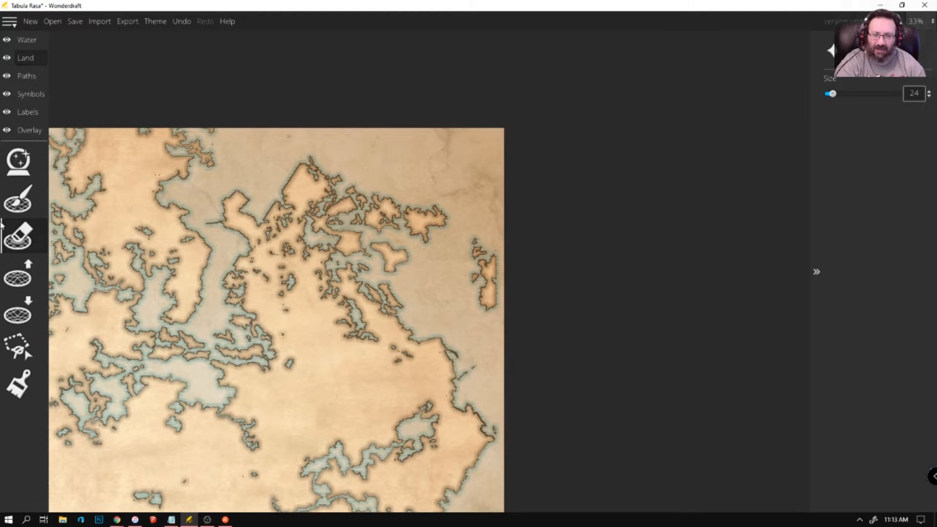
scroll(330, 194, "up", 8)
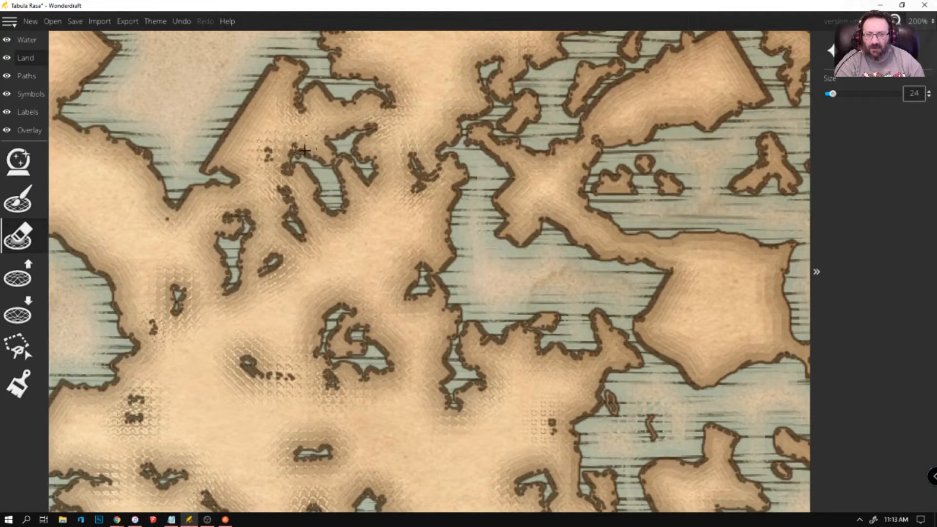
mouse_move(283, 174)
left_mouse_down()
mouse_move(297, 163)
mouse_move(338, 186)
mouse_move(334, 213)
mouse_move(294, 236)
mouse_move(279, 215)
mouse_move(285, 196)
left_mouse_up()
left_click(268, 267)
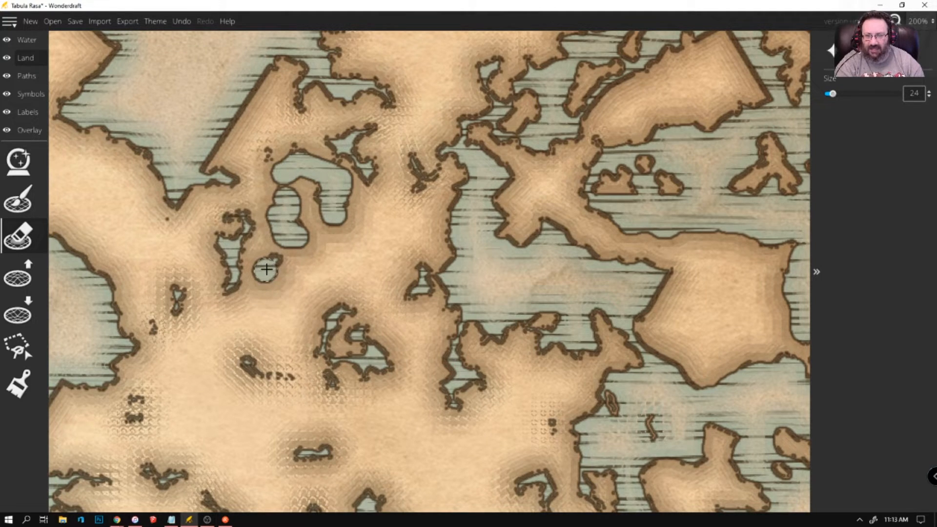
mouse_move(243, 256)
left_mouse_down()
mouse_move(211, 242)
mouse_move(225, 245)
mouse_move(229, 289)
mouse_move(243, 232)
mouse_move(262, 248)
left_mouse_up()
Enlarge the C-shaped lake and the pond west of it, and widen the two inlets on the nearby east coast
left_click_drag(417, 459, 384, 422)
mouse_move(338, 314)
left_mouse_down()
mouse_move(318, 351)
mouse_move(336, 362)
mouse_move(377, 361)
mouse_move(359, 331)
left_mouse_up()
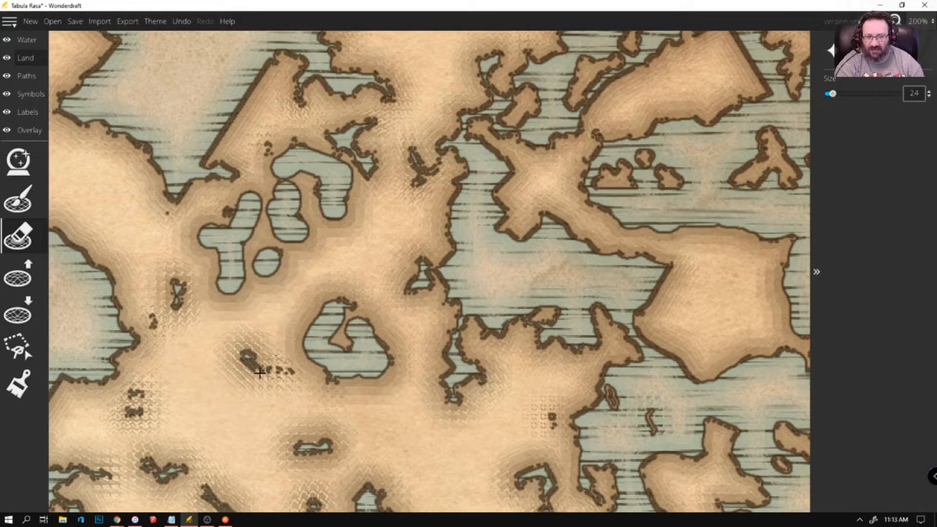
left_click_drag(245, 355, 254, 369)
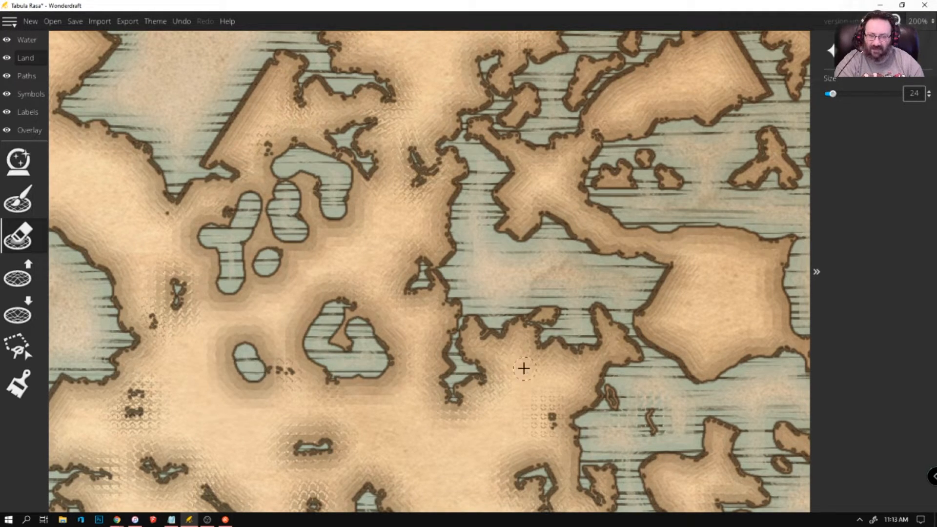
mouse_move(452, 343)
left_mouse_down()
mouse_move(464, 377)
mouse_move(450, 385)
mouse_move(457, 330)
mouse_move(472, 307)
mouse_move(463, 282)
mouse_move(453, 294)
mouse_move(466, 284)
mouse_move(443, 268)
mouse_move(457, 266)
mouse_move(419, 274)
left_mouse_up()
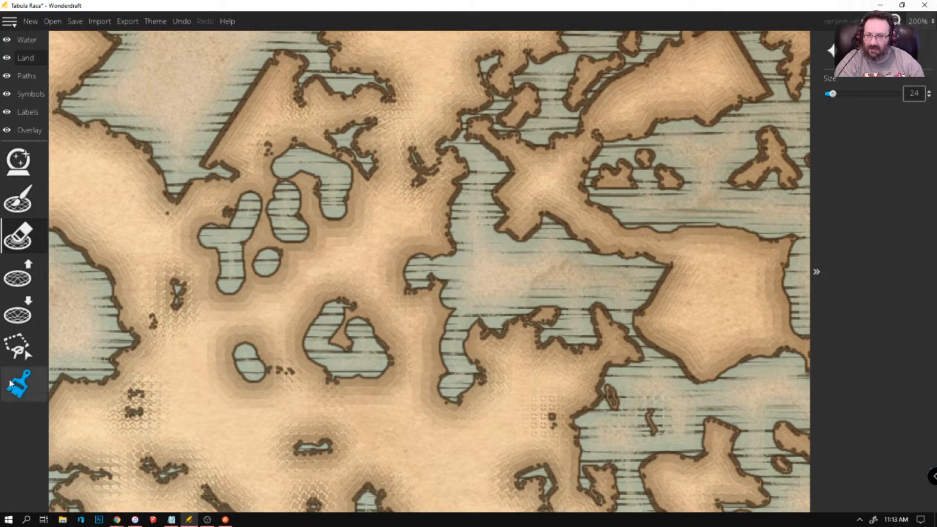
Raise a small headland in the eastern corner of the bay with the raise-landmass brush at size 32
left_click(17, 275)
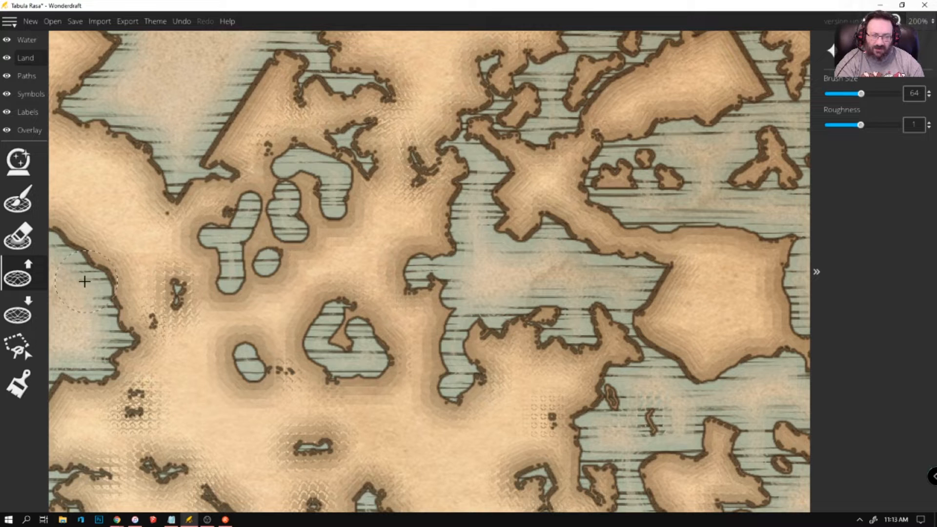
scroll(303, 256, "up", 2)
scroll(617, 259, "down", 1)
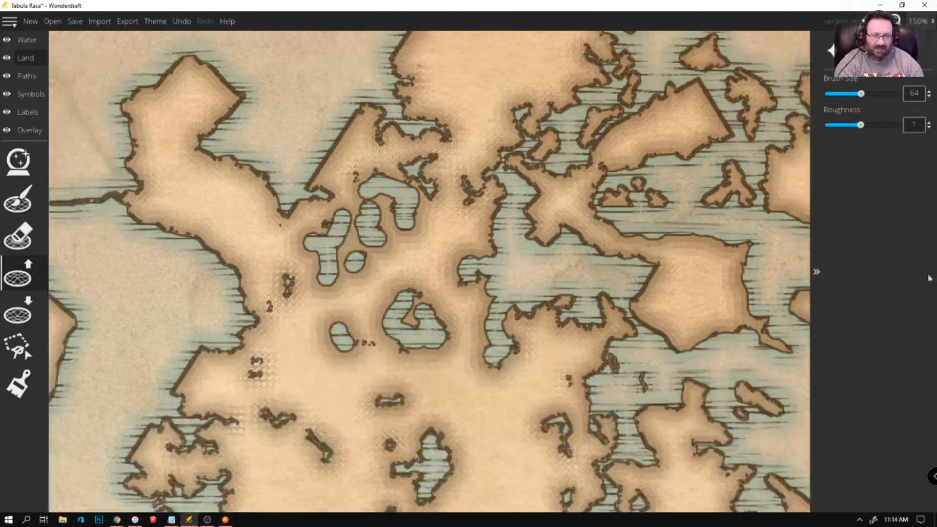
scroll(667, 294, "up", 4)
scroll(412, 286, "down", 4)
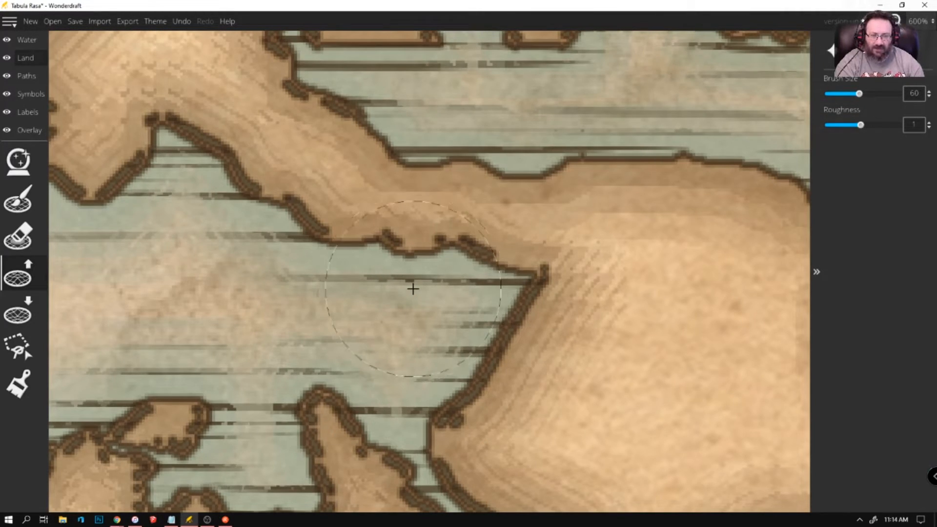
scroll(405, 279, "down", 4)
mouse_move(382, 245)
left_mouse_down()
mouse_move(432, 265)
mouse_move(451, 307)
mouse_move(451, 282)
mouse_move(447, 309)
left_mouse_up()
scroll(452, 282, "down", 4)
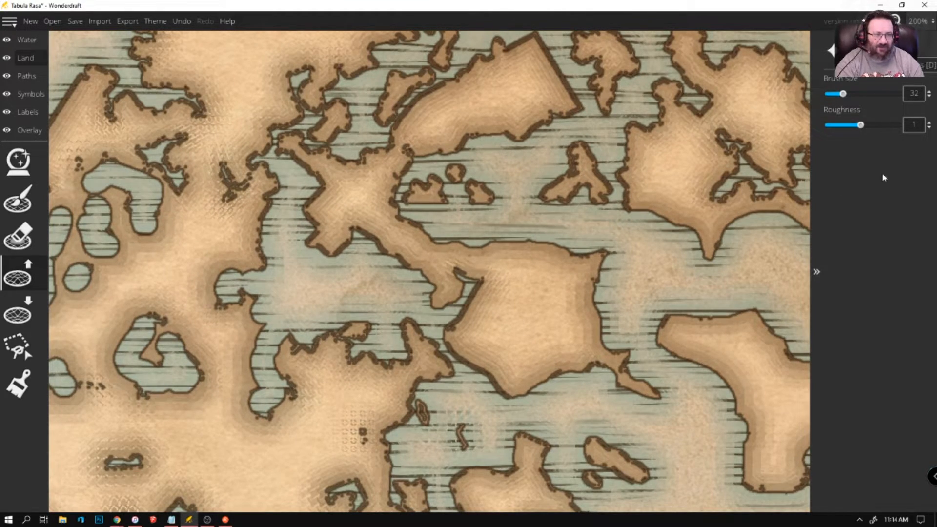
Set the raise brush's roughness to 1.4 and build out irregular western, northern and eastern coasts on the large landmass, filling its interior gap
left_click(874, 128)
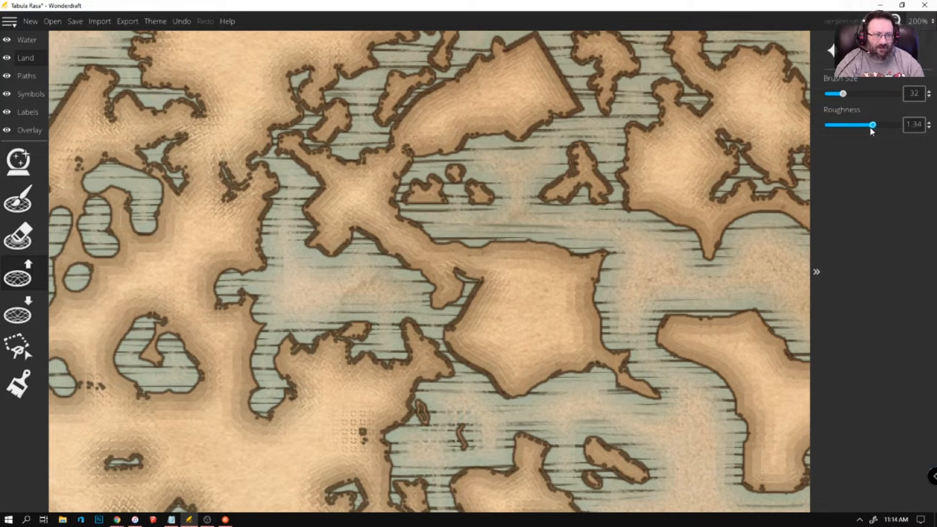
left_click_drag(877, 127, 876, 127)
mouse_move(467, 283)
left_mouse_down()
mouse_move(451, 324)
mouse_move(442, 291)
mouse_move(360, 229)
mouse_move(318, 271)
mouse_move(321, 254)
mouse_move(299, 230)
mouse_move(314, 212)
mouse_move(321, 235)
left_mouse_up()
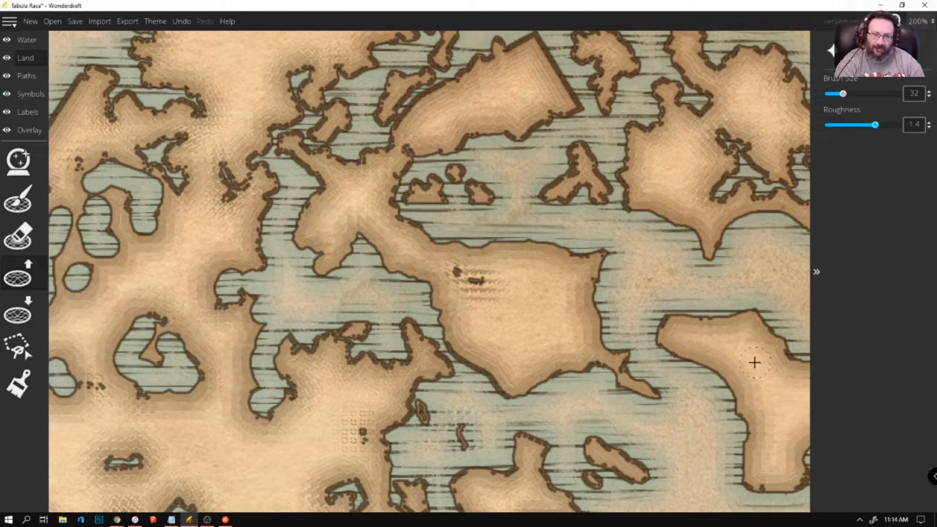
mouse_move(443, 268)
left_mouse_down()
mouse_move(477, 276)
mouse_move(467, 280)
left_mouse_up()
mouse_move(503, 249)
left_mouse_down()
mouse_move(532, 223)
mouse_move(533, 245)
mouse_move(584, 245)
mouse_move(571, 233)
mouse_move(605, 253)
mouse_move(637, 240)
mouse_move(581, 292)
mouse_move(601, 342)
left_mouse_up()
Set the raise brush's roughness to 1.73 and extend the landmass's south coast, joining it across the narrow strait to the western mainland
left_click(832, 50)
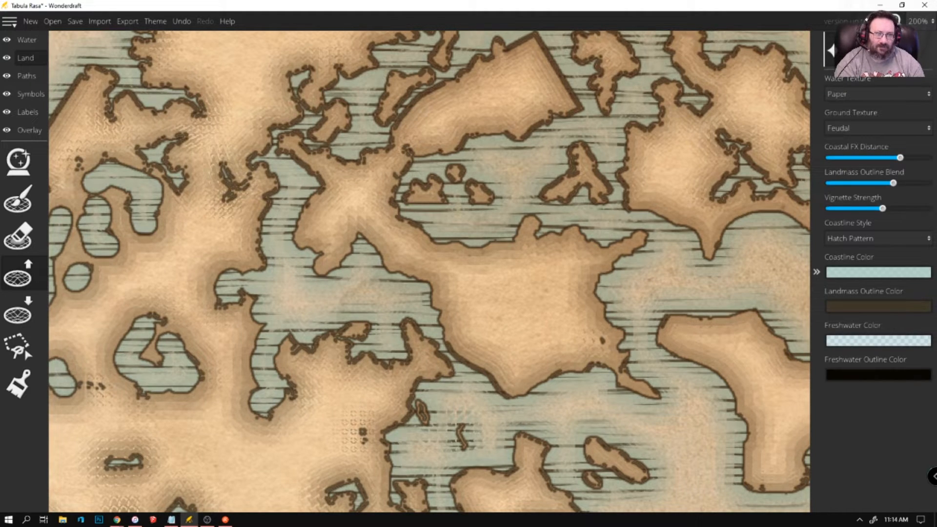
left_click(831, 51)
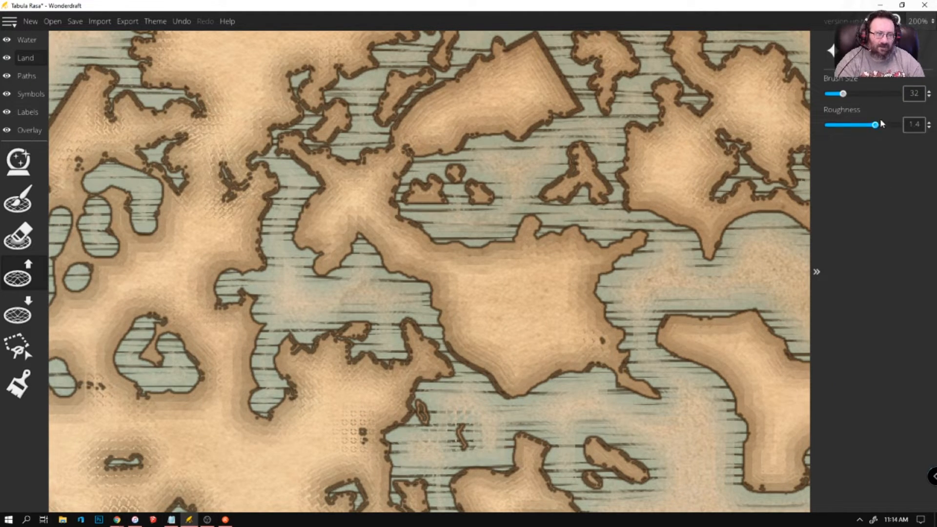
mouse_move(528, 390)
left_mouse_down()
mouse_move(517, 412)
mouse_move(520, 400)
mouse_move(496, 392)
mouse_move(500, 381)
mouse_move(474, 364)
mouse_move(493, 357)
mouse_move(553, 387)
mouse_move(533, 387)
mouse_move(602, 368)
mouse_move(615, 381)
mouse_move(612, 419)
mouse_move(635, 397)
left_mouse_up()
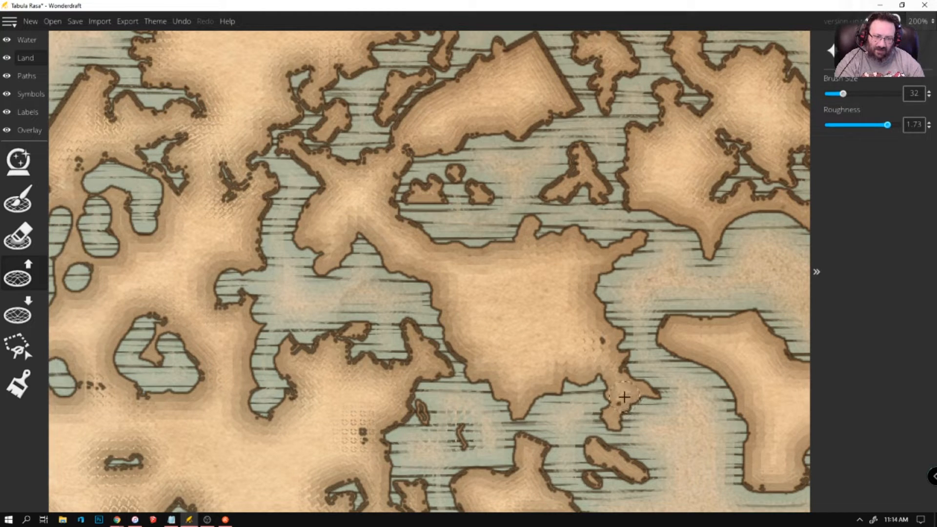
mouse_move(421, 390)
left_mouse_down()
mouse_move(383, 439)
mouse_move(385, 457)
mouse_move(357, 424)
mouse_move(404, 414)
mouse_move(422, 397)
mouse_move(431, 442)
mouse_move(436, 418)
mouse_move(469, 444)
mouse_move(431, 418)
mouse_move(437, 378)
mouse_move(463, 362)
mouse_move(443, 364)
mouse_move(448, 336)
mouse_move(434, 336)
mouse_move(454, 349)
left_mouse_up()
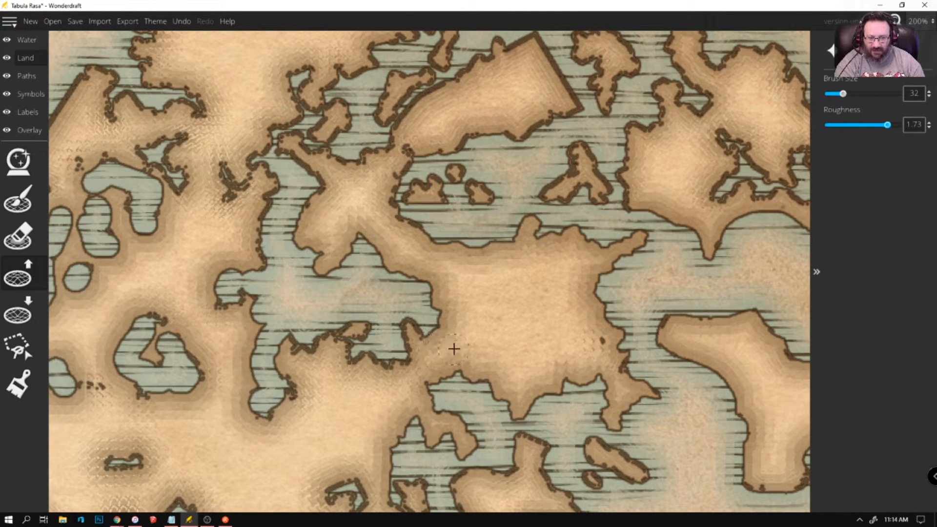
Cut a channel between the western mainland and the large landmass with the lower-landmass brush at size 32 and roughness 1.73
left_click(17, 307)
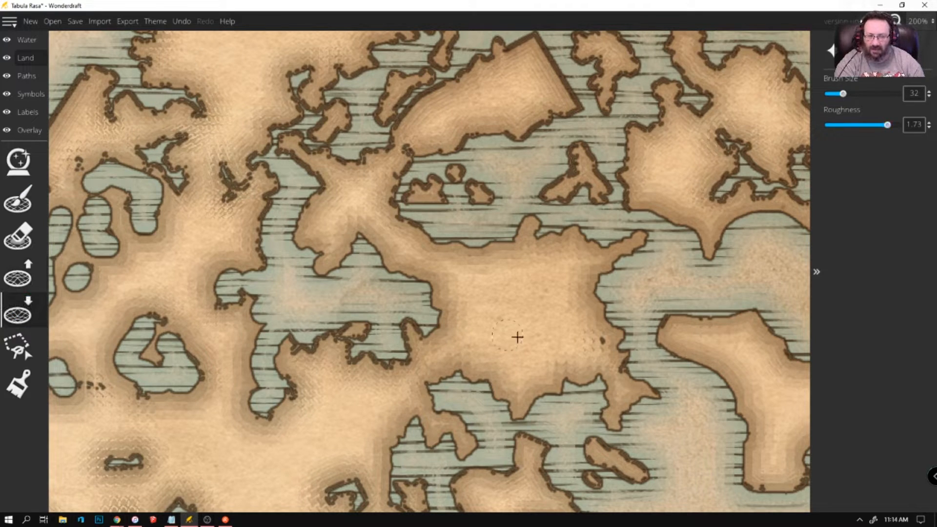
mouse_move(416, 318)
left_mouse_down()
mouse_move(459, 332)
mouse_move(470, 345)
mouse_move(454, 373)
mouse_move(466, 347)
mouse_move(452, 334)
mouse_move(478, 346)
mouse_move(465, 357)
mouse_move(467, 385)
left_mouse_up()
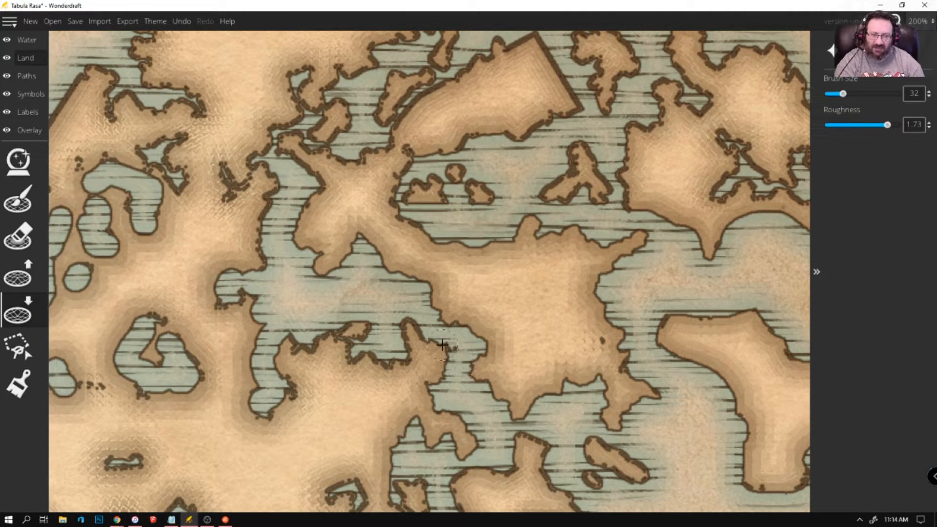
scroll(442, 344, "down", 3)
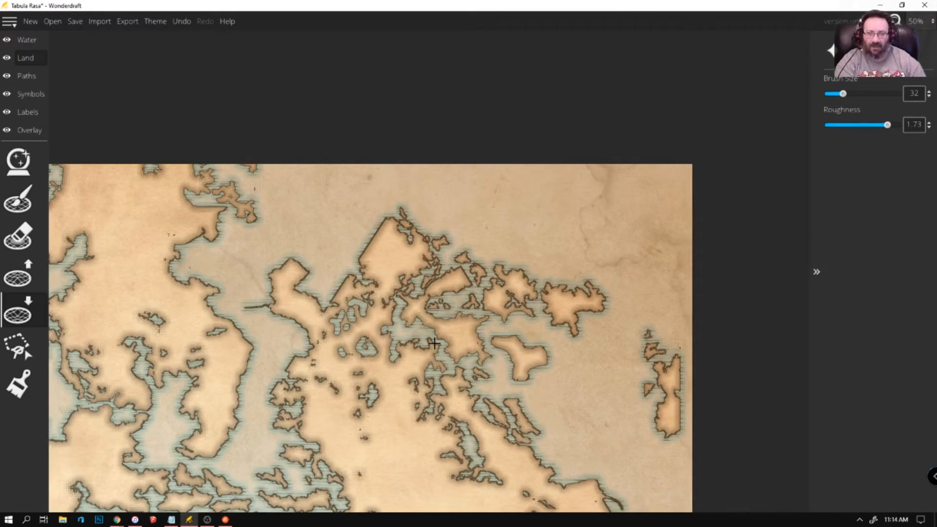
scroll(425, 361, "down", 1)
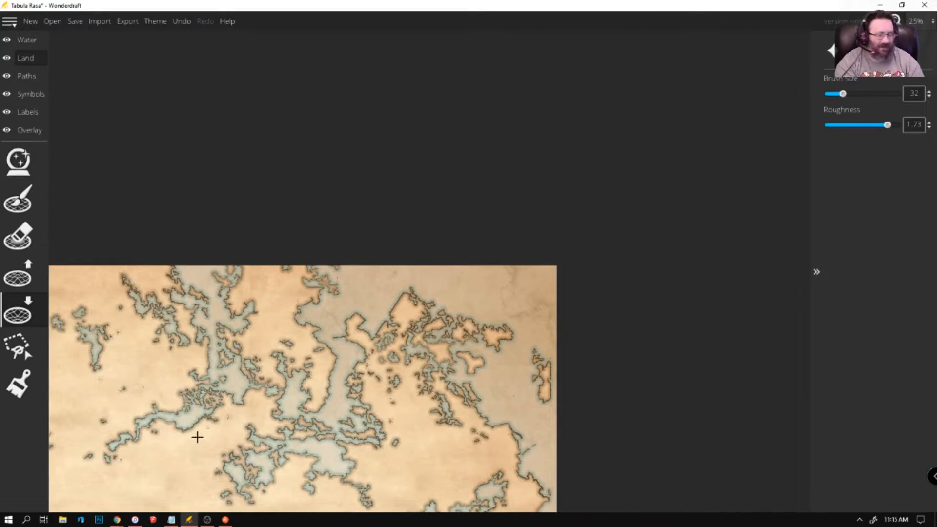
Carve irregular notches into both banks of the gulf's narrow northern inlet with the lower-landmass brush at size 32 and roughness 1.73
left_click_drag(305, 355, 581, 1)
scroll(453, 305, "up", 4)
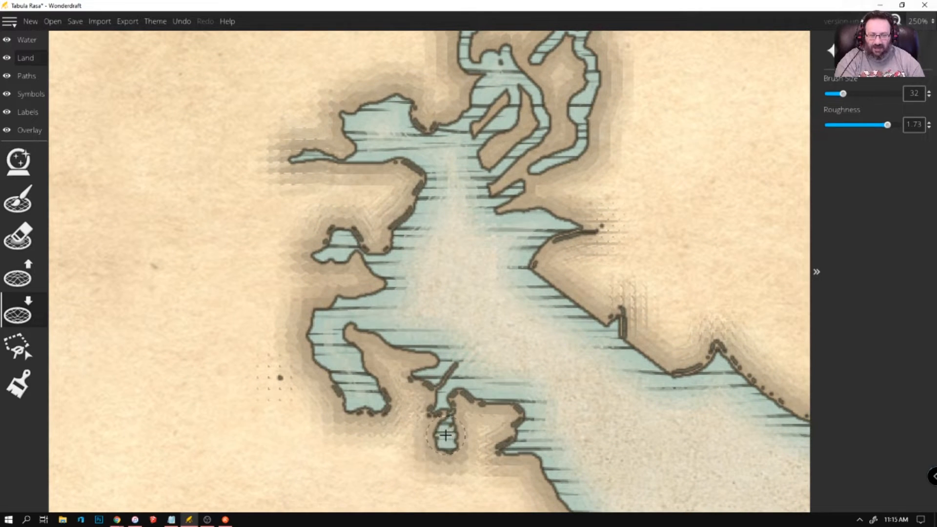
mouse_move(445, 435)
left_mouse_down()
mouse_move(446, 382)
mouse_move(507, 228)
mouse_move(532, 209)
mouse_move(588, 229)
mouse_move(527, 243)
mouse_move(527, 259)
mouse_move(544, 242)
mouse_move(564, 335)
left_mouse_up()
mouse_move(621, 337)
left_mouse_down()
mouse_move(561, 298)
mouse_move(539, 270)
mouse_move(569, 158)
mouse_move(569, 301)
mouse_move(588, 323)
mouse_move(622, 318)
mouse_move(640, 350)
mouse_move(680, 379)
mouse_move(720, 356)
mouse_move(764, 295)
mouse_move(736, 331)
mouse_move(747, 381)
left_mouse_up()
scroll(277, 232, "down", 5)
scroll(278, 232, "down", 3)
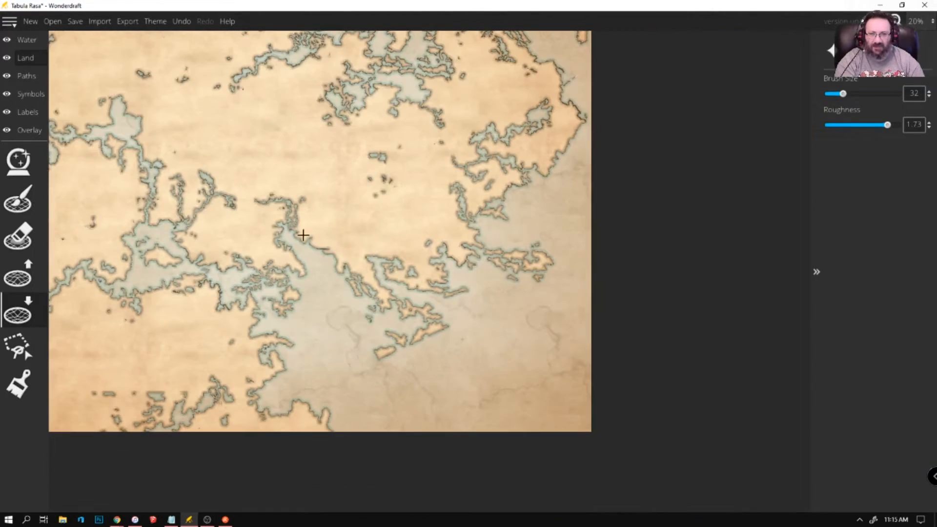
Erode the gulf's smooth northeastern coast into a jagged shoreline with small coves and islets, continuing south to the neighbouring inlet
scroll(281, 202, "up", 7)
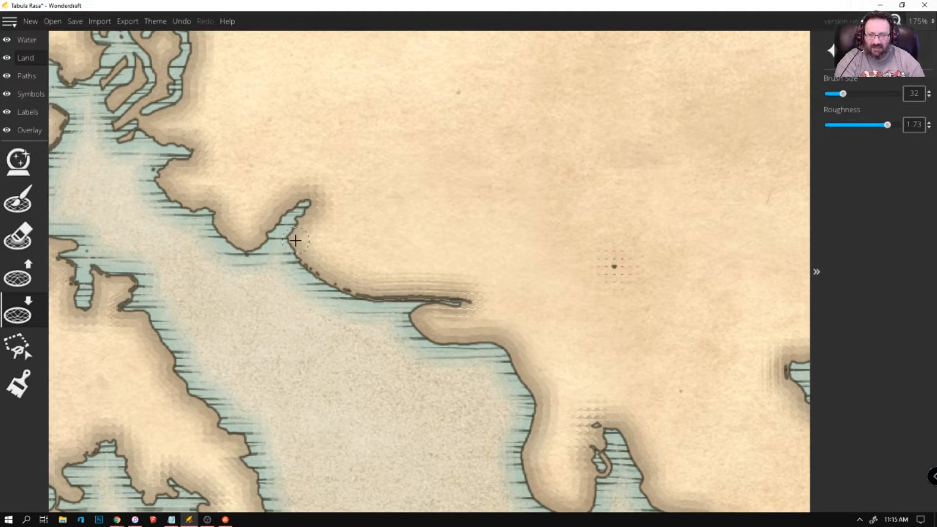
mouse_move(295, 240)
left_mouse_down()
mouse_move(317, 249)
mouse_move(312, 257)
mouse_move(361, 308)
mouse_move(430, 289)
mouse_move(475, 308)
mouse_move(454, 320)
mouse_move(421, 311)
mouse_move(426, 338)
mouse_move(442, 347)
mouse_move(512, 334)
mouse_move(496, 358)
left_mouse_up()
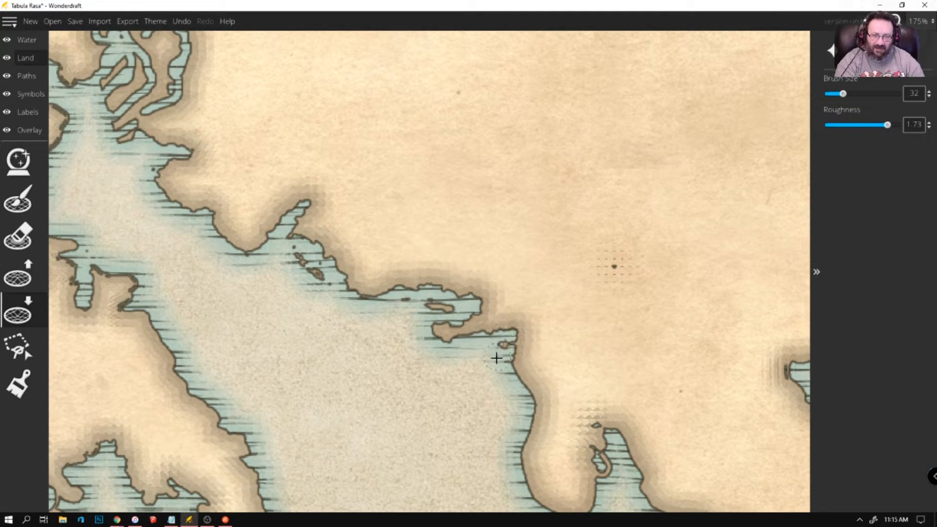
left_click_drag(525, 389, 535, 409)
mouse_move(525, 372)
left_mouse_down()
mouse_move(515, 357)
mouse_move(537, 398)
mouse_move(523, 461)
mouse_move(537, 422)
left_mouse_up()
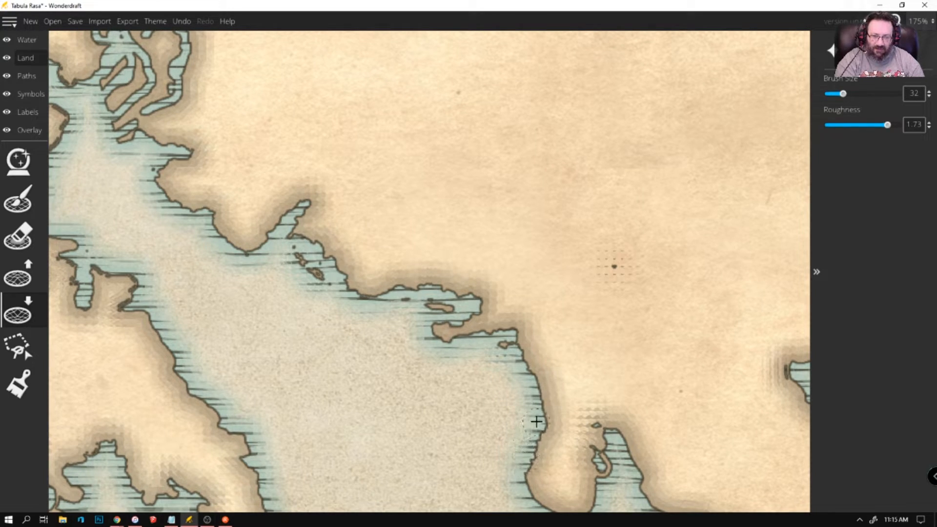
key("Down")
mouse_move(525, 418)
left_mouse_down()
mouse_move(562, 424)
mouse_move(575, 442)
mouse_move(601, 436)
mouse_move(589, 405)
mouse_move(606, 398)
mouse_move(598, 366)
mouse_move(627, 350)
mouse_move(637, 387)
left_mouse_up()
scroll(330, 285, "down", 5)
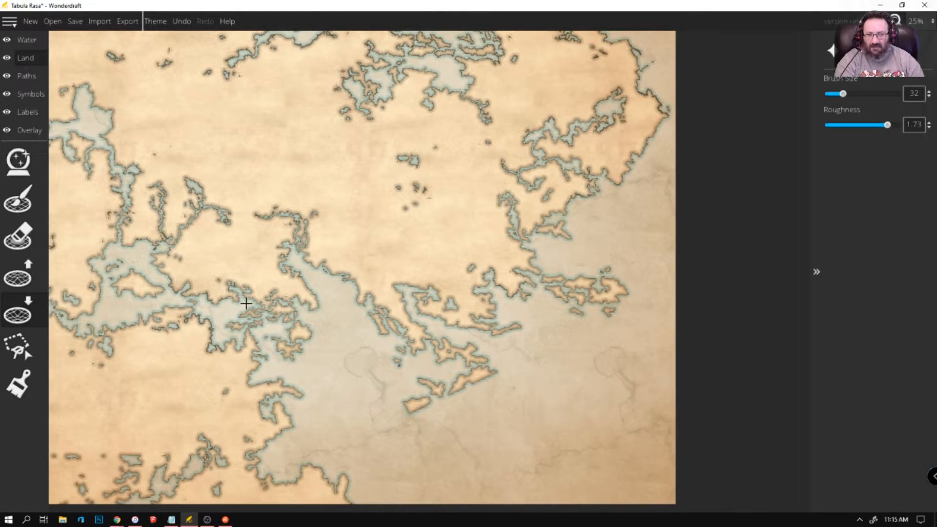
Roughen the shores of the central bay and trim the raised ridge along its western coast with the size 32 lower-landmass brush
scroll(227, 315, "up", 5)
mouse_move(194, 337)
left_mouse_down()
mouse_move(224, 340)
mouse_move(245, 291)
mouse_move(300, 295)
mouse_move(288, 345)
mouse_move(295, 398)
mouse_move(327, 339)
mouse_move(355, 327)
mouse_move(380, 354)
mouse_move(354, 318)
left_mouse_up()
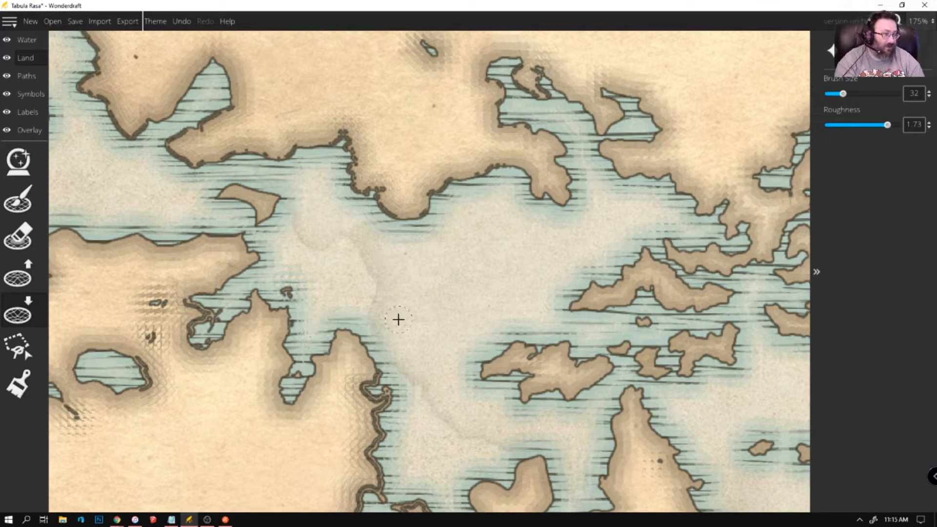
mouse_move(390, 398)
left_mouse_down()
mouse_move(387, 376)
mouse_move(378, 390)
mouse_move(363, 387)
mouse_move(378, 378)
mouse_move(379, 443)
mouse_move(369, 424)
mouse_move(378, 391)
left_mouse_up()
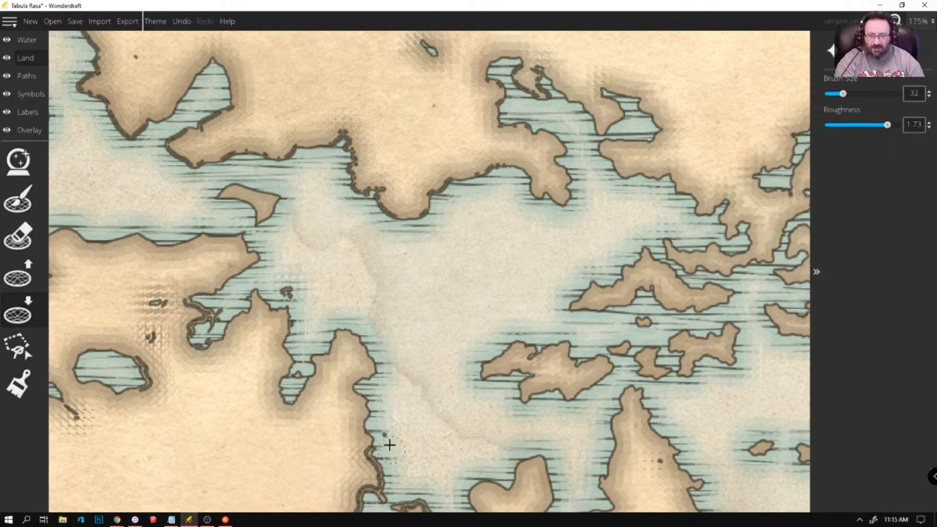
scroll(465, 336, "down", 4)
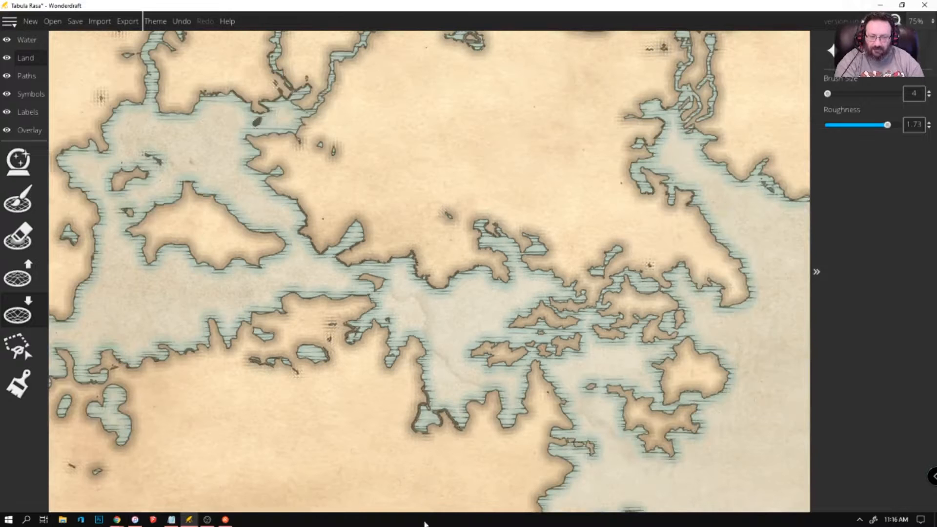
Set the lower-landmass brush size to 16 and carve a short western inlet and a long tapering southern inlet from the bay's southwest corner
scroll(423, 491, "up", 4)
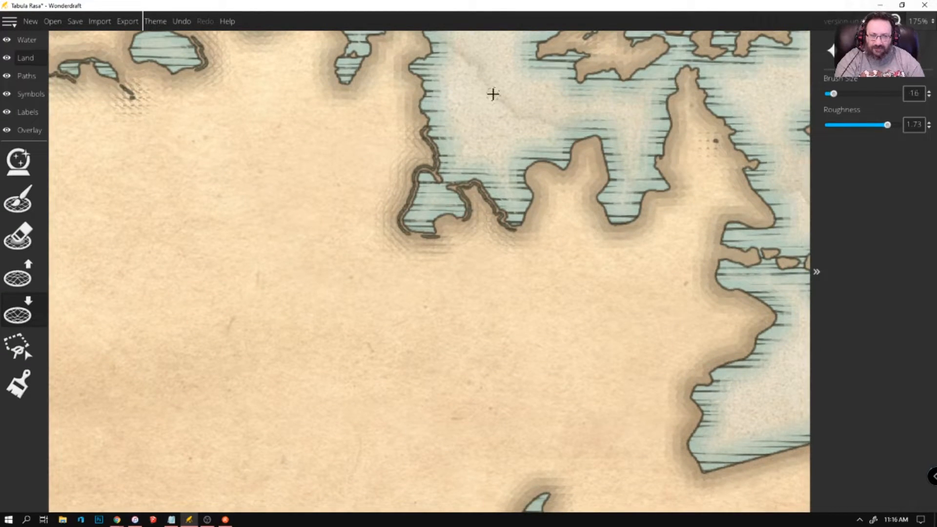
scroll(475, 112, "up", 5)
mouse_move(400, 140)
left_mouse_down()
mouse_move(420, 173)
mouse_move(422, 216)
mouse_move(399, 150)
mouse_move(419, 183)
mouse_move(421, 237)
mouse_move(418, 203)
mouse_move(431, 220)
mouse_move(414, 226)
mouse_move(395, 208)
mouse_move(379, 218)
mouse_move(383, 243)
mouse_move(386, 208)
mouse_move(345, 246)
mouse_move(309, 252)
mouse_move(361, 255)
mouse_move(378, 235)
mouse_move(347, 243)
mouse_move(375, 239)
mouse_move(379, 250)
mouse_move(356, 297)
mouse_move(373, 318)
left_mouse_up()
mouse_move(367, 267)
left_mouse_down()
mouse_move(368, 305)
mouse_move(387, 329)
mouse_move(416, 323)
mouse_move(413, 311)
mouse_move(380, 319)
mouse_move(415, 318)
mouse_move(432, 347)
mouse_move(417, 384)
mouse_move(449, 431)
mouse_move(432, 426)
mouse_move(424, 390)
mouse_move(436, 347)
mouse_move(403, 322)
mouse_move(381, 335)
mouse_move(413, 370)
mouse_move(425, 367)
mouse_move(411, 339)
mouse_move(417, 369)
mouse_move(431, 367)
mouse_move(392, 328)
mouse_move(427, 377)
left_mouse_up()
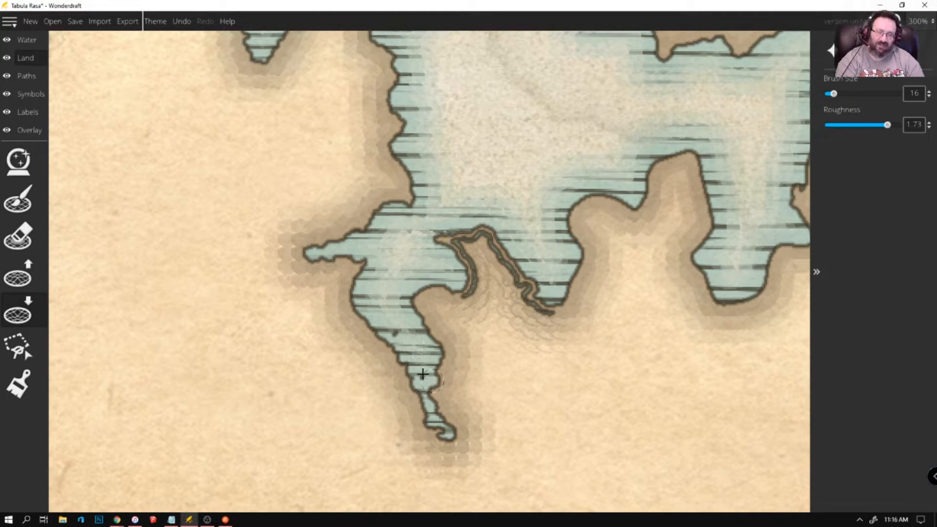
Trim the ridge lines from the narrow headland beside the new inlet and cut back the adjoining coves along the bay's southern shore
mouse_move(462, 284)
left_mouse_down()
mouse_move(444, 231)
mouse_move(442, 244)
mouse_move(475, 285)
mouse_move(457, 269)
left_mouse_up()
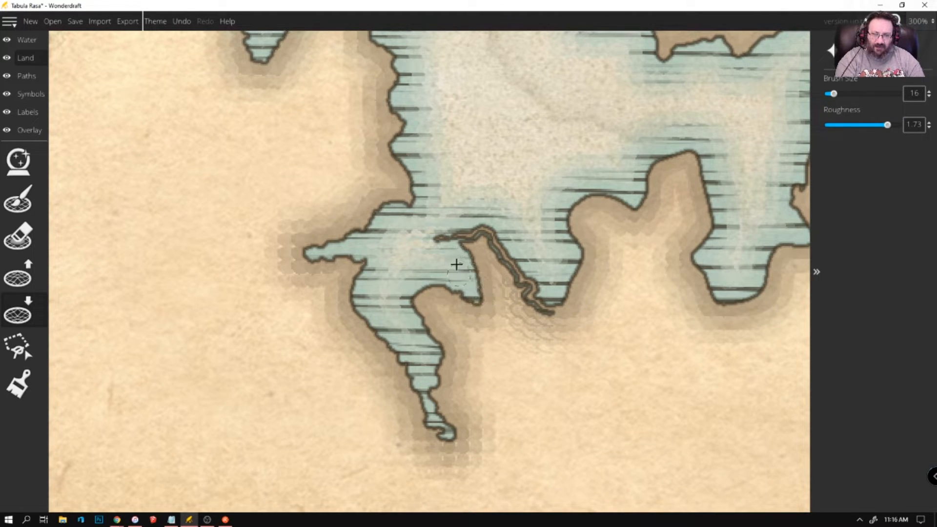
mouse_move(453, 236)
left_mouse_down()
mouse_move(488, 235)
mouse_move(500, 251)
mouse_move(485, 222)
mouse_move(522, 266)
left_mouse_up()
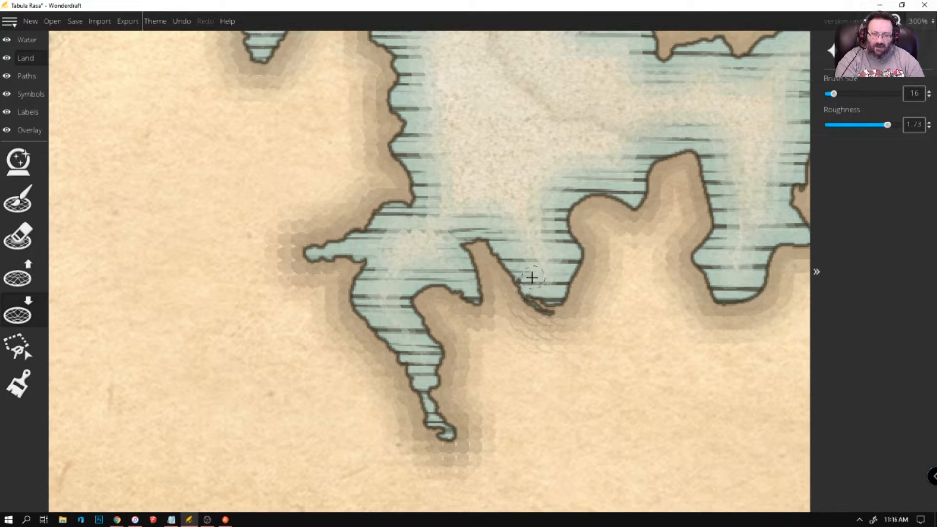
mouse_move(522, 282)
left_mouse_down()
mouse_move(542, 305)
mouse_move(559, 306)
mouse_move(583, 262)
mouse_move(568, 220)
mouse_move(575, 202)
mouse_move(631, 213)
left_mouse_up()
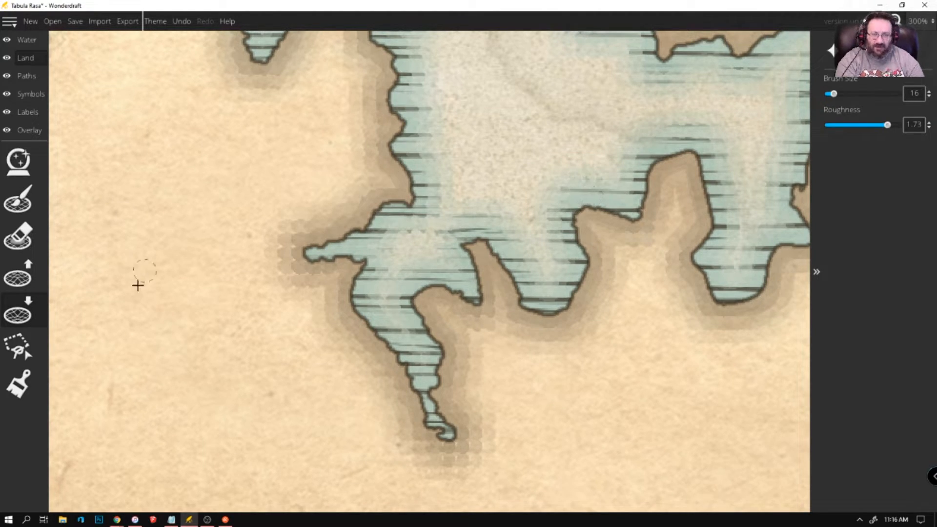
Erode the western and eastern coasts of the pointed peninsula between the bay and the sea into ragged edges with the size 16 lower-landmass brush
scroll(138, 307, "down", 5)
scroll(147, 309, "down", 3)
scroll(325, 193, "up", 4)
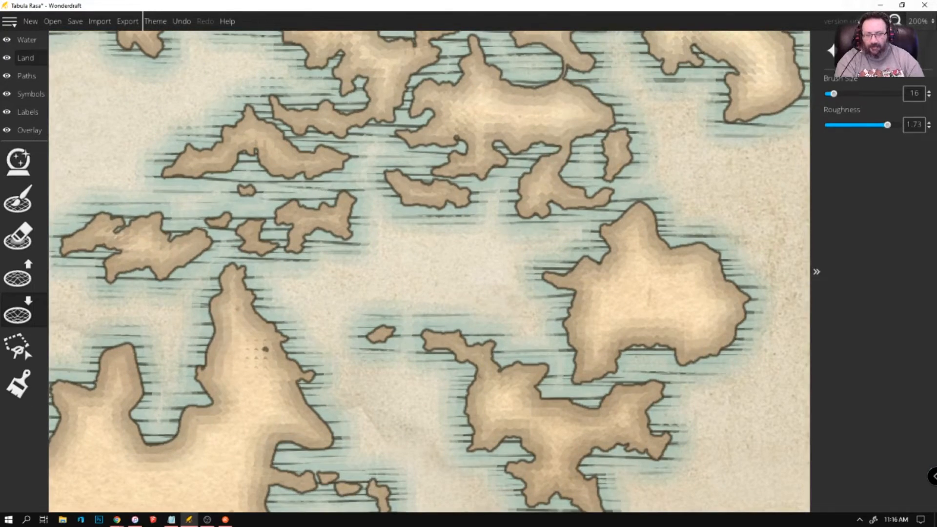
scroll(739, 261, "down", 5)
scroll(341, 327, "up", 2)
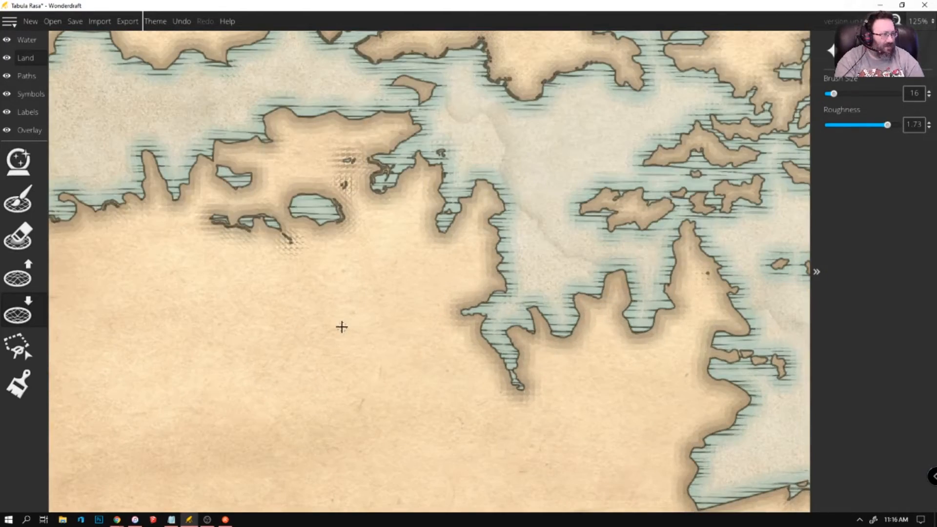
scroll(721, 293, "up", 4)
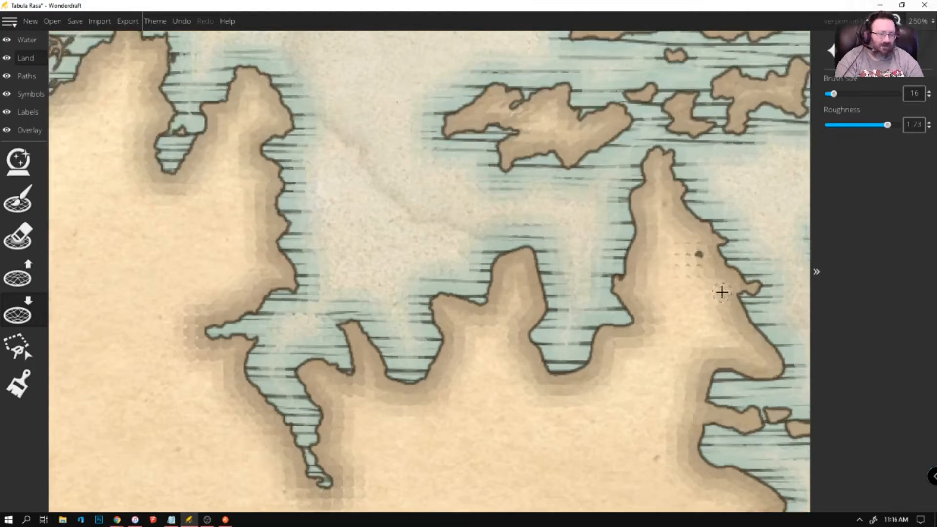
mouse_move(620, 274)
left_mouse_down()
mouse_move(626, 263)
mouse_move(639, 228)
mouse_move(643, 176)
left_mouse_up()
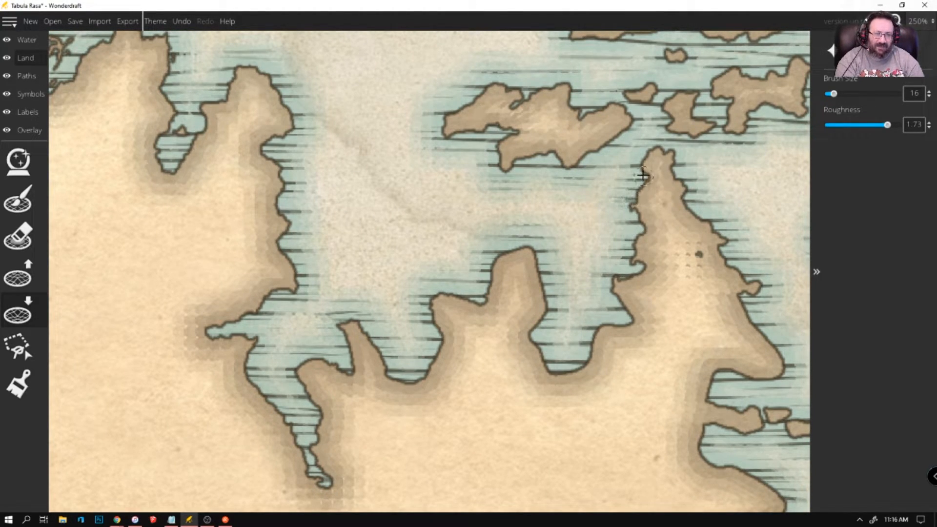
mouse_move(711, 227)
left_mouse_down()
mouse_move(693, 260)
mouse_move(728, 261)
mouse_move(763, 295)
mouse_move(737, 292)
mouse_move(748, 321)
mouse_move(785, 362)
left_mouse_up()
Cut small inlets into the mainland's east coast just south of the pointed peninsula and trim the peninsula's southeastern edge
key("Right")
mouse_move(727, 384)
left_mouse_down()
mouse_move(669, 348)
mouse_move(689, 370)
mouse_move(679, 394)
mouse_move(650, 414)
mouse_move(678, 398)
mouse_move(656, 412)
mouse_move(685, 401)
mouse_move(735, 411)
mouse_move(729, 431)
mouse_move(685, 427)
mouse_move(669, 438)
mouse_move(667, 462)
mouse_move(641, 453)
mouse_move(683, 457)
mouse_move(747, 492)
left_mouse_up()
scroll(744, 488, "down", 1)
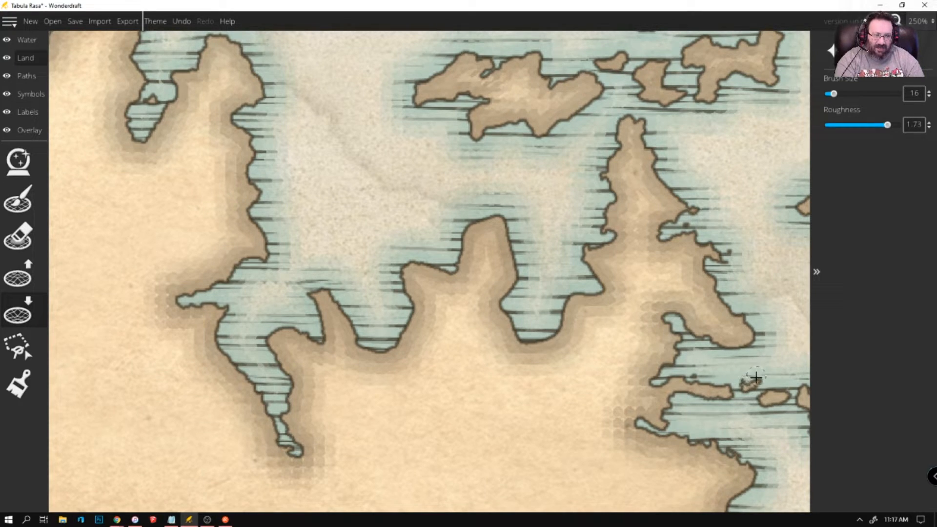
mouse_move(741, 347)
left_mouse_down()
mouse_move(712, 294)
mouse_move(715, 274)
left_mouse_up()
scroll(312, 118, "down", 5)
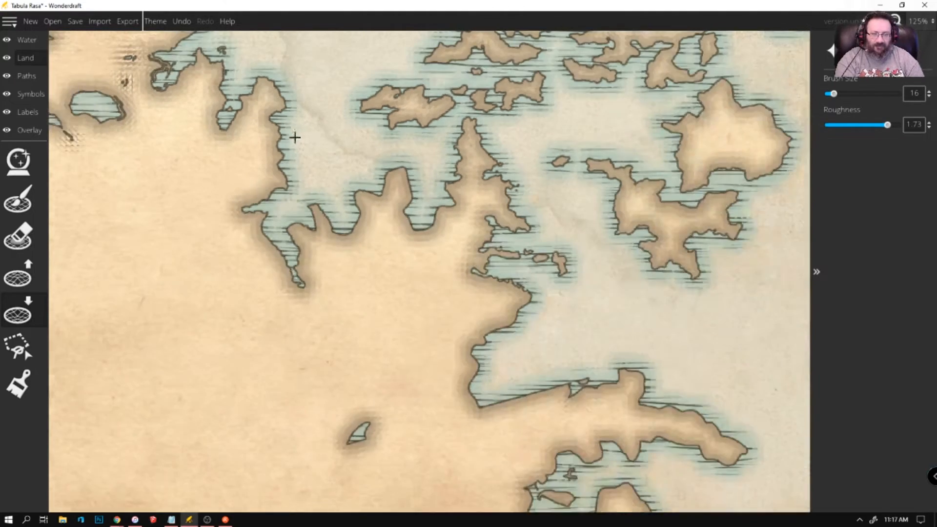
Extend irregular headlands from the bay's southern shore with the raise-landmass brush at size 16 and roughness 1.73
scroll(540, 337, "up", 3)
scroll(594, 228, "down", 2)
scroll(671, 247, "down", 1)
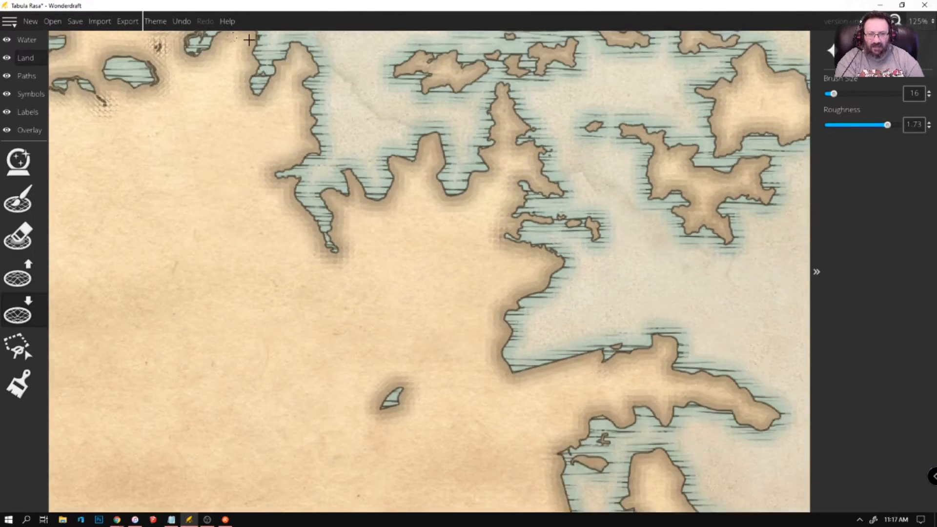
scroll(312, 53, "up", 7)
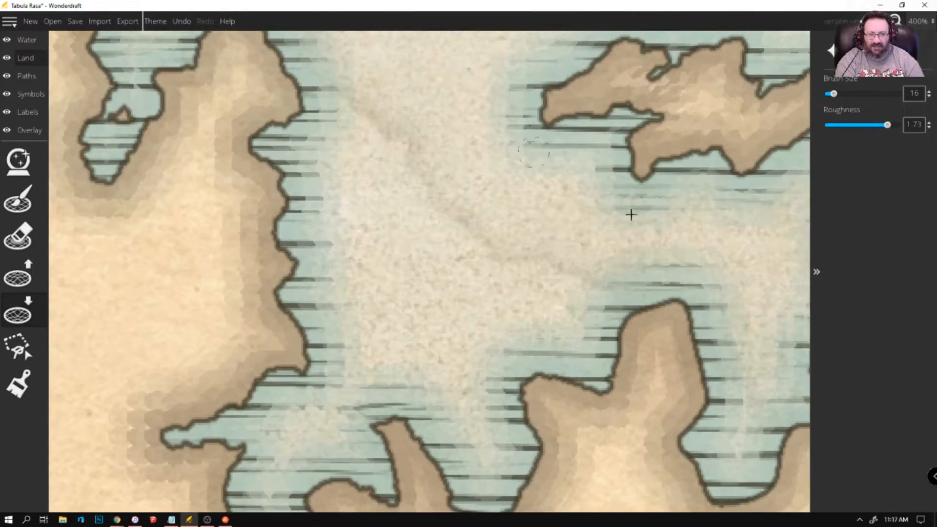
left_click(17, 274)
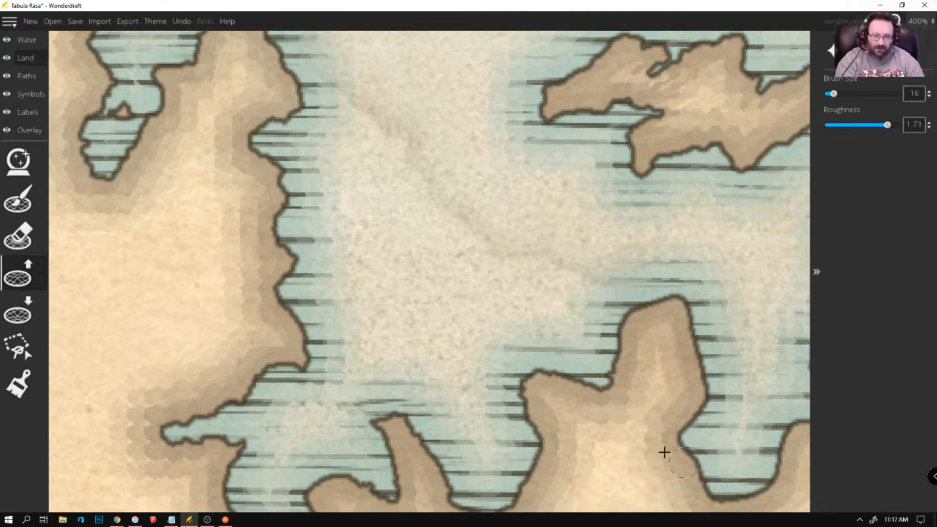
mouse_move(534, 383)
left_mouse_down()
mouse_move(509, 324)
mouse_move(527, 323)
mouse_move(554, 382)
mouse_move(574, 376)
mouse_move(606, 387)
mouse_move(588, 405)
mouse_move(532, 400)
mouse_move(521, 412)
mouse_move(544, 431)
mouse_move(500, 392)
mouse_move(505, 382)
mouse_move(547, 411)
mouse_move(564, 454)
mouse_move(516, 484)
mouse_move(523, 455)
left_mouse_up()
mouse_move(652, 360)
left_mouse_down()
mouse_move(590, 263)
mouse_move(659, 300)
mouse_move(610, 279)
mouse_move(639, 308)
mouse_move(621, 358)
mouse_move(606, 361)
mouse_move(627, 321)
mouse_move(619, 379)
left_mouse_up()
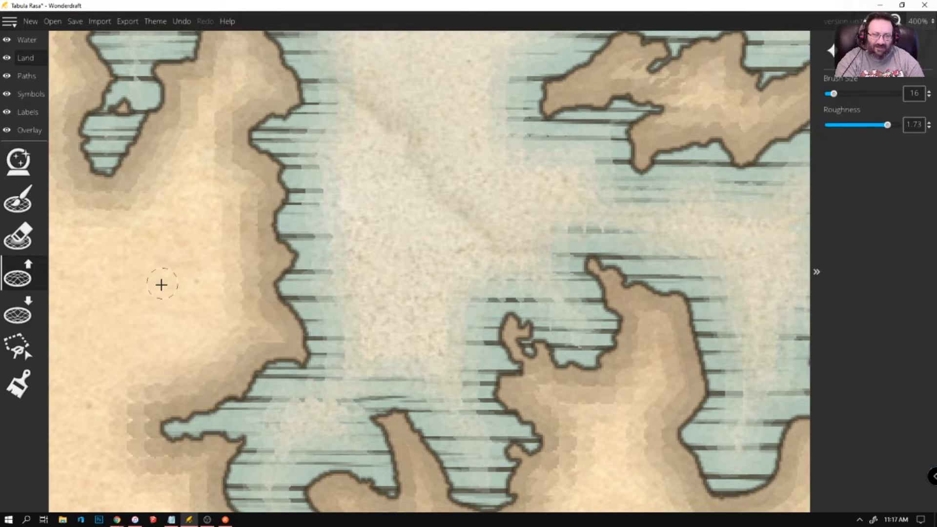
Raise a chain of small islands and spurs along the bay's western shore, north of the long tapering inlet
scroll(162, 283, "down", 2)
scroll(168, 242, "up", 1)
mouse_move(265, 352)
left_mouse_down()
mouse_move(300, 383)
mouse_move(274, 366)
mouse_move(257, 325)
mouse_move(271, 340)
mouse_move(309, 347)
mouse_move(274, 336)
left_mouse_up()
mouse_move(224, 284)
left_mouse_down()
mouse_move(281, 267)
mouse_move(251, 274)
mouse_move(254, 225)
mouse_move(237, 224)
mouse_move(279, 210)
mouse_move(305, 247)
mouse_move(296, 291)
mouse_move(306, 283)
mouse_move(309, 312)
mouse_move(326, 325)
mouse_move(316, 299)
mouse_move(324, 269)
mouse_move(315, 239)
mouse_move(317, 266)
mouse_move(305, 256)
mouse_move(313, 246)
mouse_move(312, 307)
left_mouse_up()
mouse_move(338, 350)
left_mouse_down()
mouse_move(344, 342)
mouse_move(330, 322)
mouse_move(342, 349)
mouse_move(326, 371)
left_mouse_up()
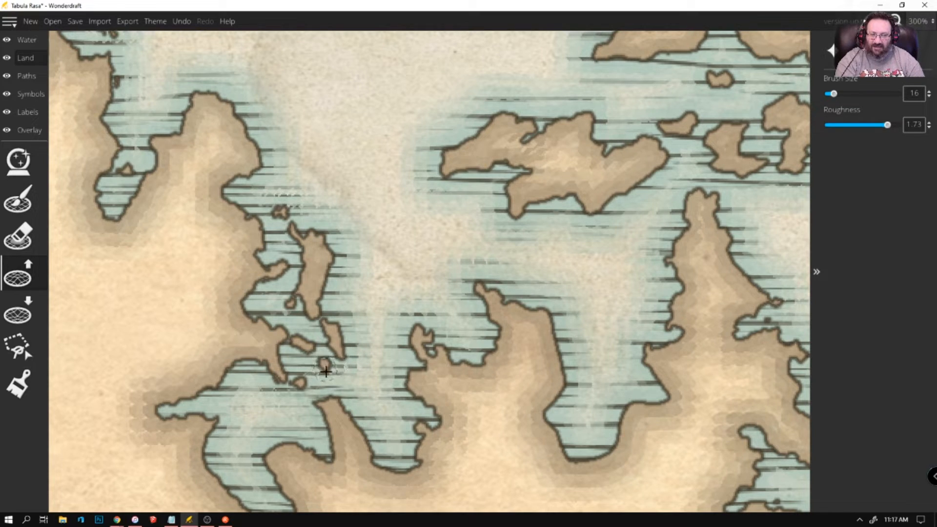
Roughen the cove west of the pointed peninsula and raise small elongated islets off the peninsula's southeastern coast
scroll(368, 295, "down", 3)
scroll(304, 267, "up", 3)
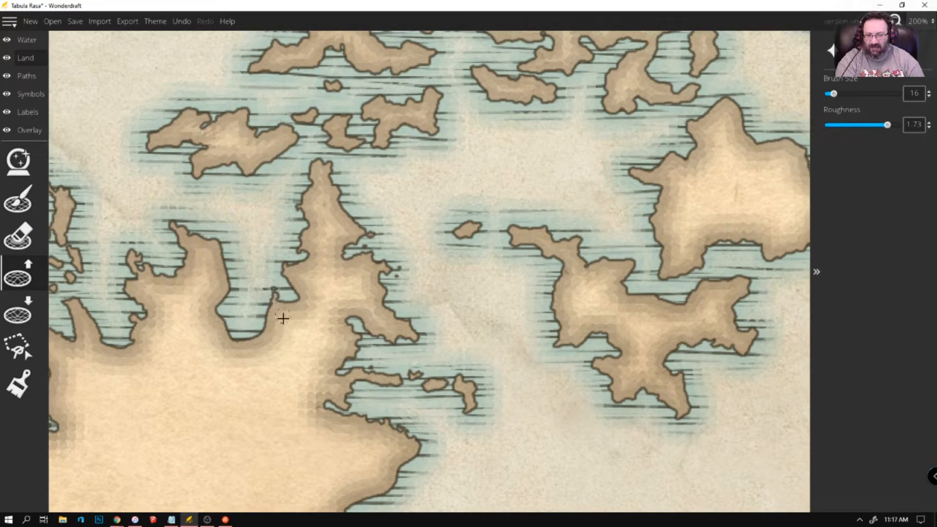
left_click_drag(264, 317, 251, 348)
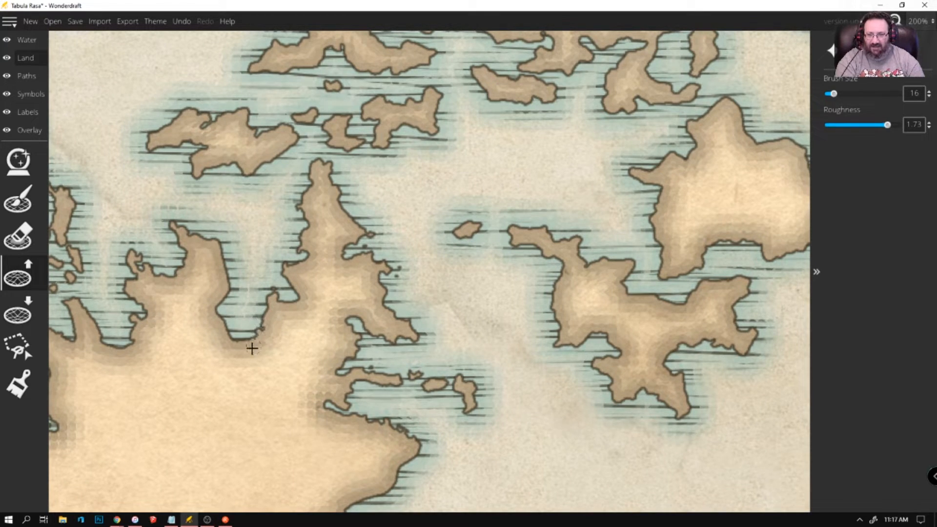
mouse_move(438, 342)
left_mouse_down()
mouse_move(452, 360)
mouse_move(433, 342)
left_mouse_up()
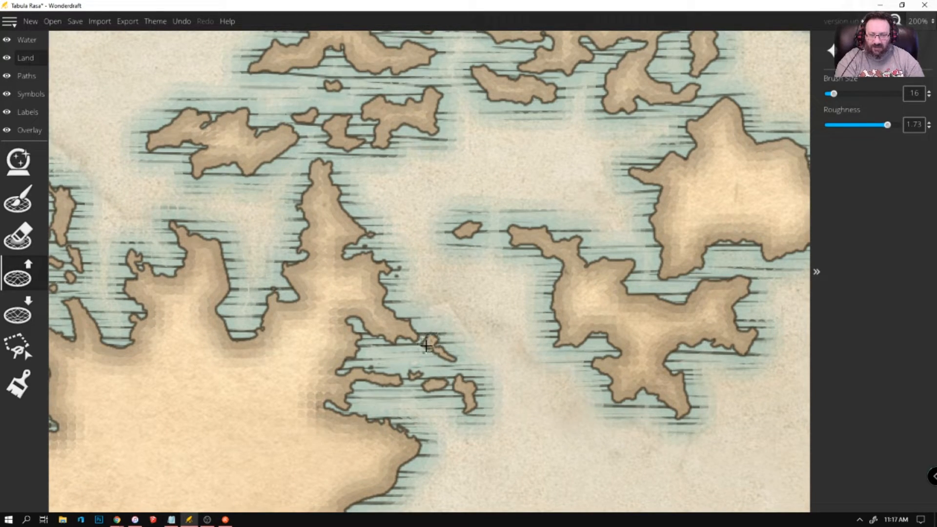
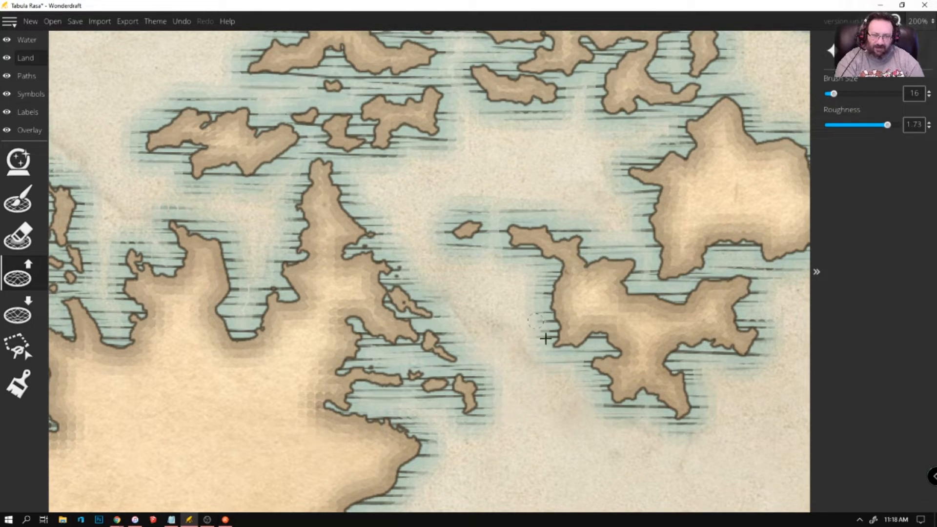
Raise a string of narrow islets along the western coast of the branching island east of the pointed peninsula
left_click_drag(544, 356, 527, 367)
mouse_move(547, 335)
left_mouse_down()
mouse_move(545, 275)
mouse_move(537, 318)
left_mouse_up()
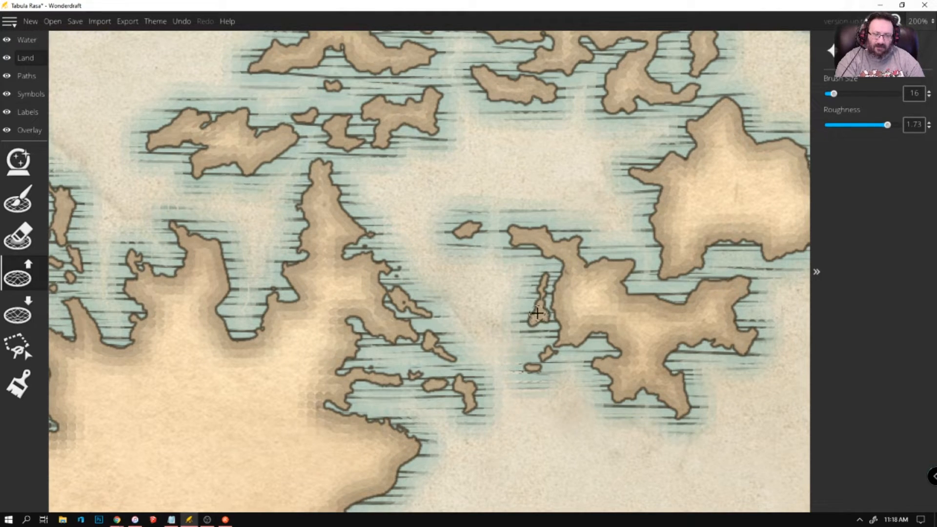
mouse_move(518, 258)
left_mouse_down()
mouse_move(497, 259)
mouse_move(492, 245)
mouse_move(523, 288)
left_mouse_up()
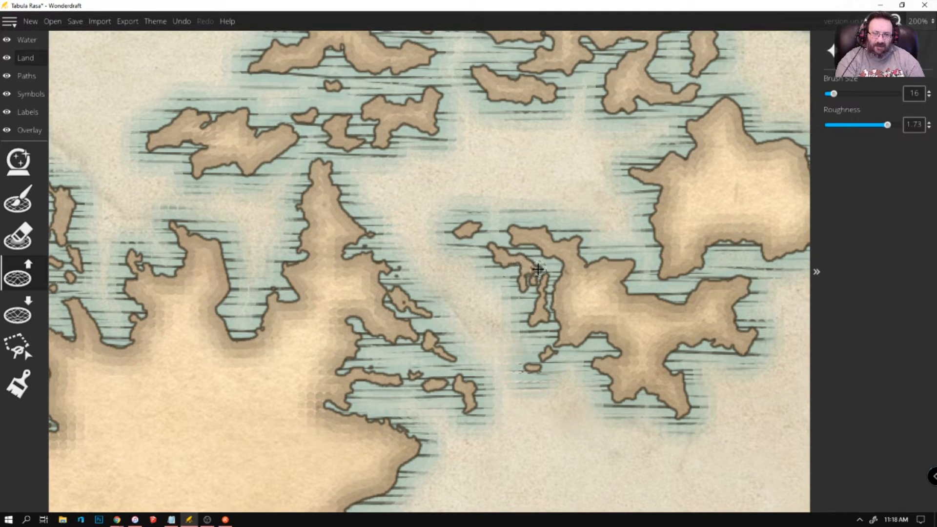
Raise a small ragged spur of islets off the northeastern coast of the large rounded island with the size 16 brush
scroll(496, 235, "down", 5)
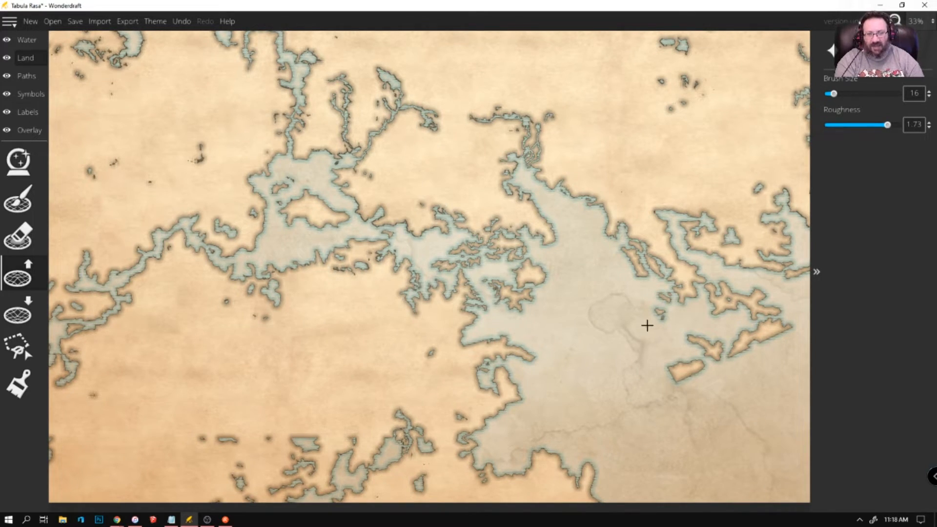
scroll(647, 325, "up", 2)
scroll(267, 140, "up", 5)
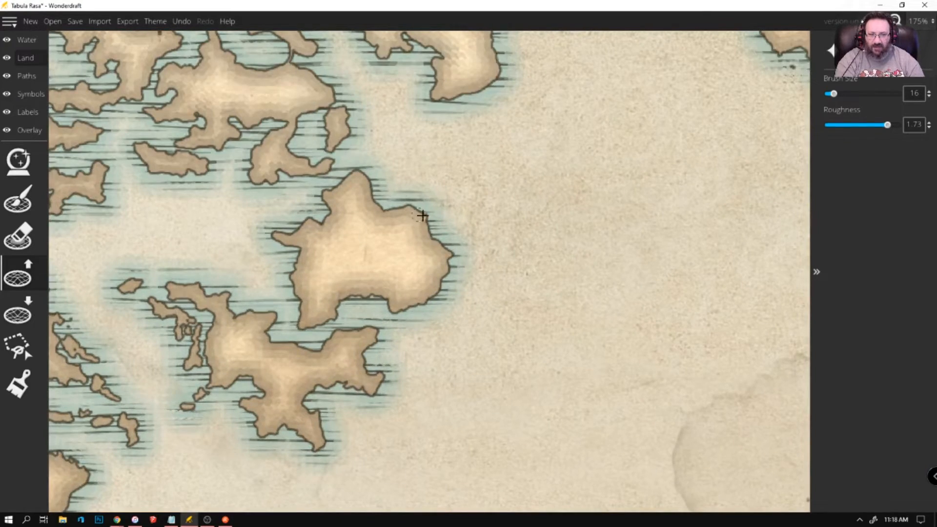
mouse_move(423, 215)
left_mouse_down()
mouse_move(453, 222)
mouse_move(441, 223)
left_mouse_up()
scroll(438, 219, "down", 8)
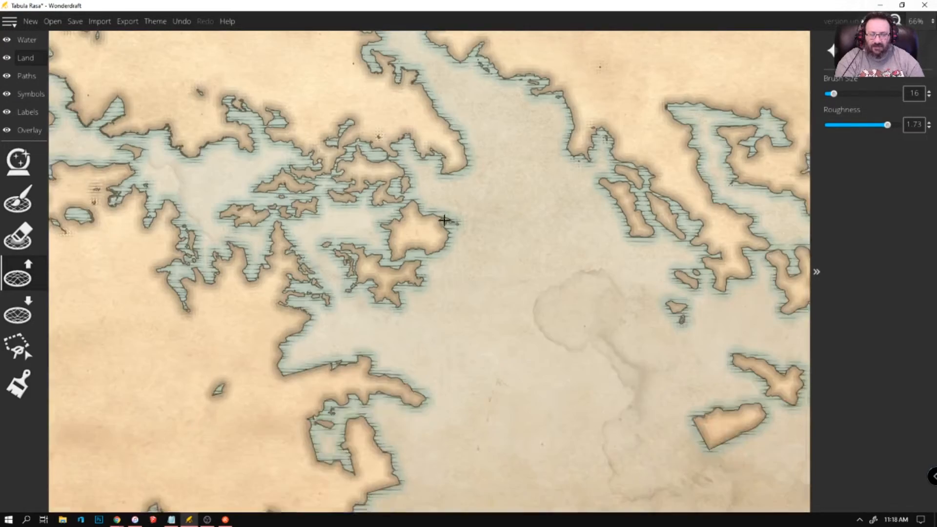
scroll(417, 218, "up", 1)
scroll(417, 219, "up", 4)
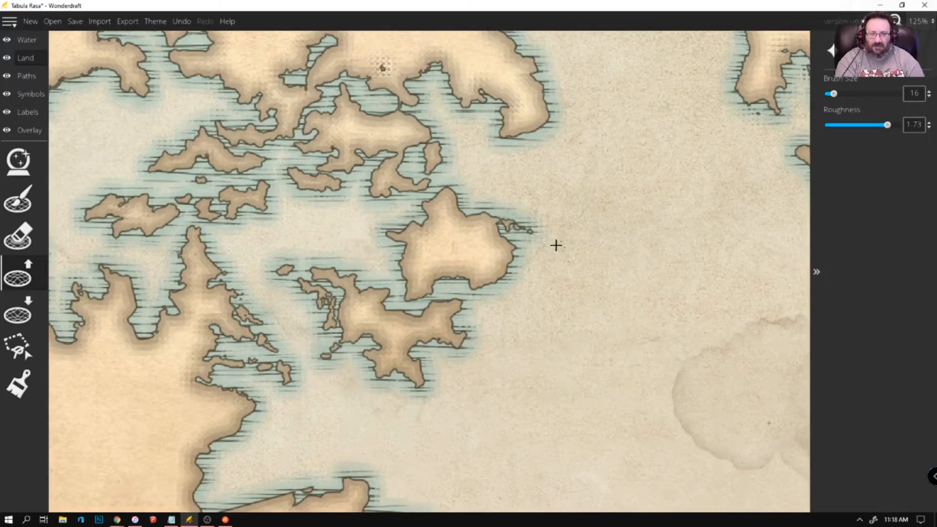
Extend the islet chain eastward off the large rounded island and erase a rounded bay into the island's southern coast
left_click_drag(532, 226, 560, 226)
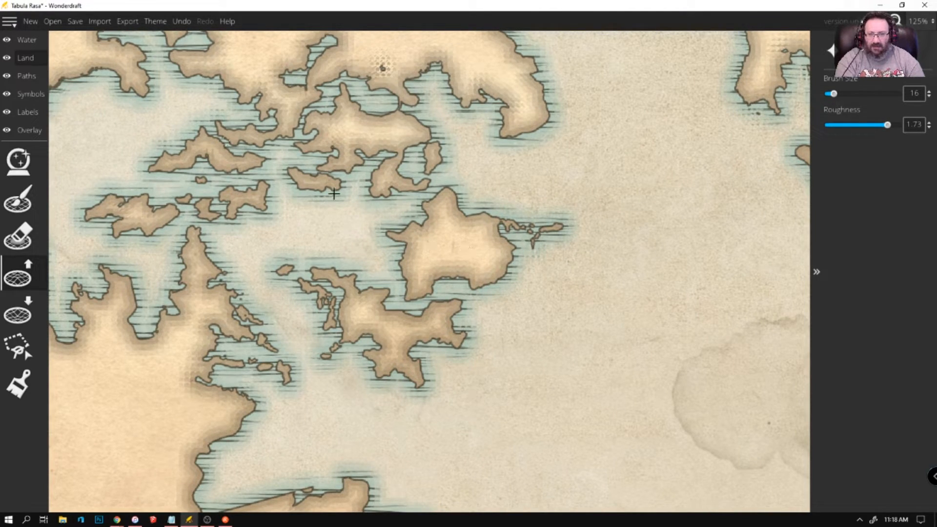
left_click(22, 236)
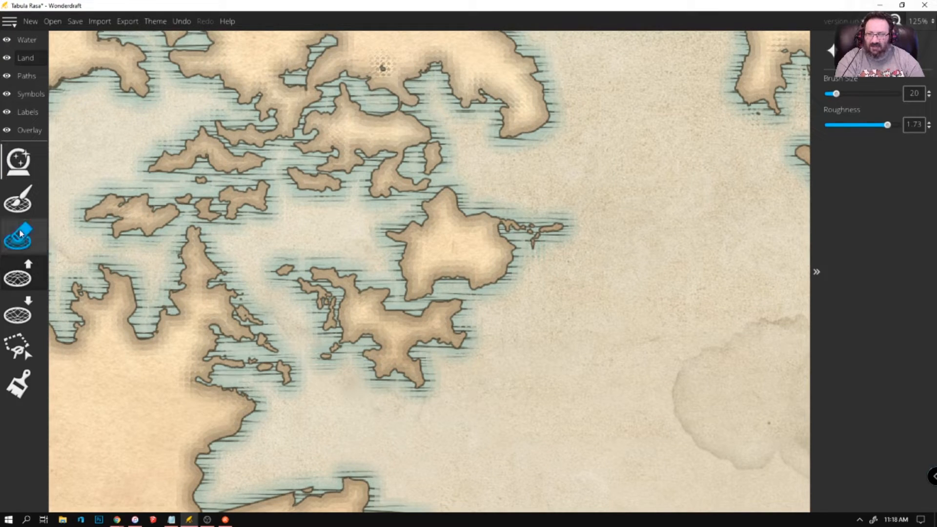
key("bracketright")
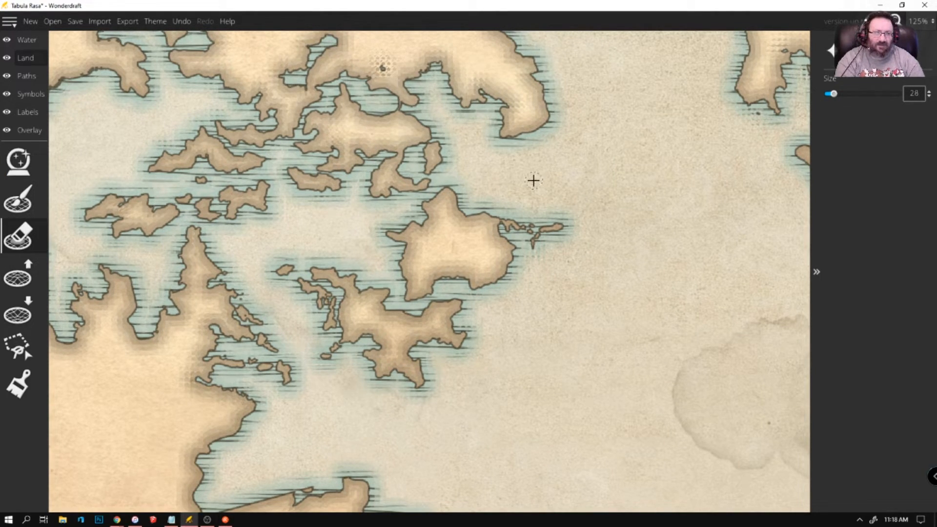
left_click_drag(411, 214, 461, 195)
mouse_move(450, 266)
left_mouse_down()
mouse_move(485, 276)
mouse_move(455, 282)
left_mouse_up()
key("bracketleft")
key("bracketleft")
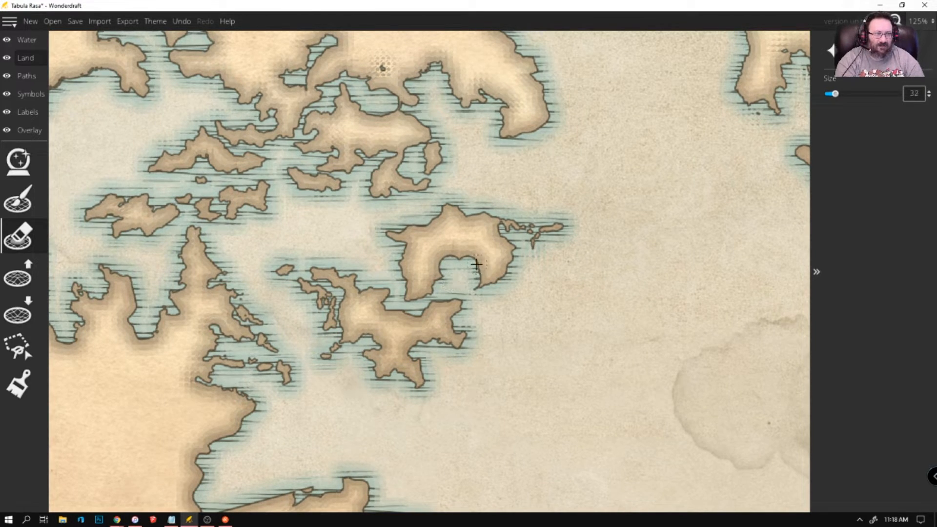
Roughen the rounded island's new bay and outer coast with the size 49 lowering brush, and sink a small lake in its eastern part
scroll(457, 283, "up", 1)
left_click(15, 315)
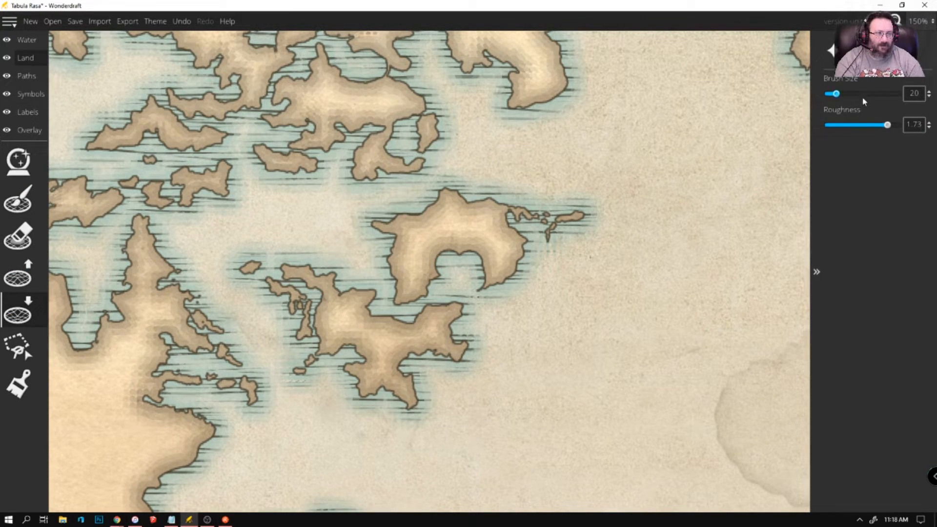
key("bracketright")
key("bracketright")
key("bracketright")
key("bracketright")
key("bracketright")
key("bracketright")
key("bracketright")
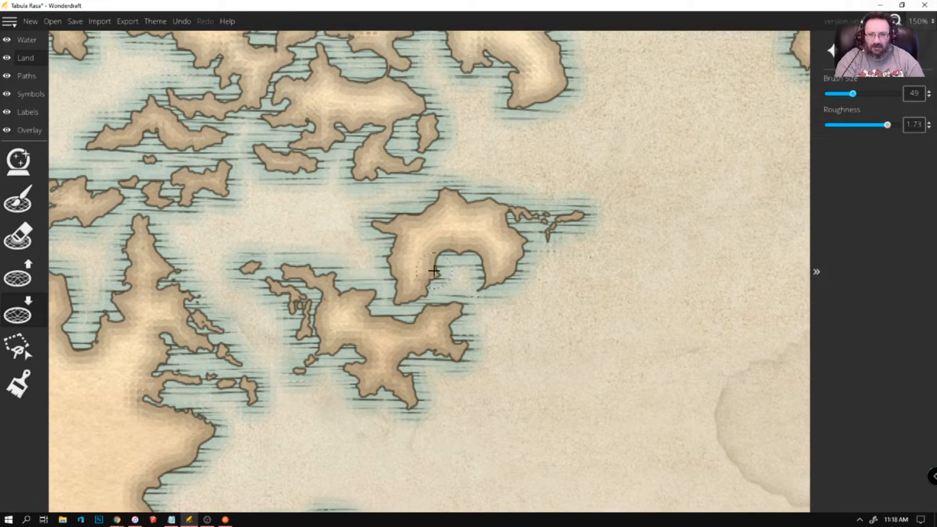
mouse_move(436, 260)
left_mouse_down()
mouse_move(460, 256)
mouse_move(479, 268)
mouse_move(478, 299)
mouse_move(410, 317)
mouse_move(376, 312)
mouse_move(391, 283)
mouse_move(373, 235)
mouse_move(439, 195)
left_mouse_up()
left_click(492, 239)
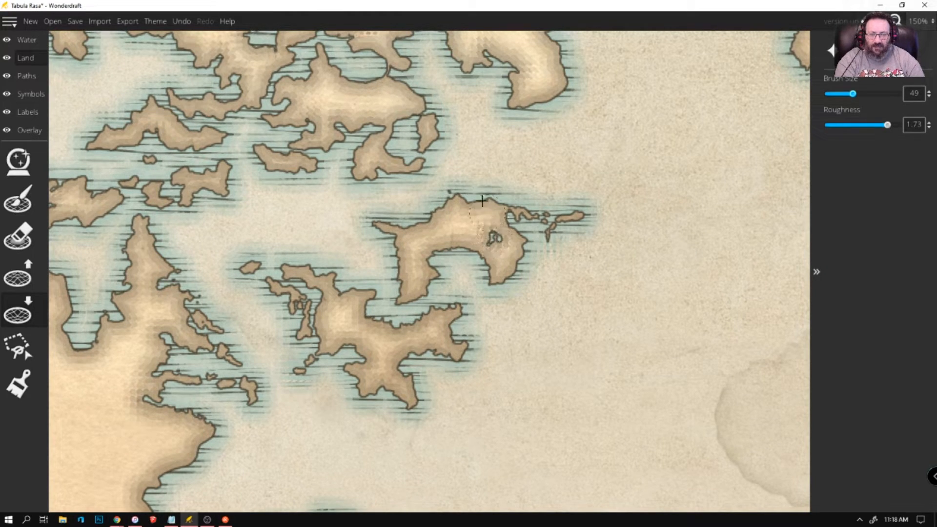
Lower land along the branching island's western coast and thin the islands and cove shoreline north of it
left_click(331, 323)
left_click_drag(312, 299, 312, 355)
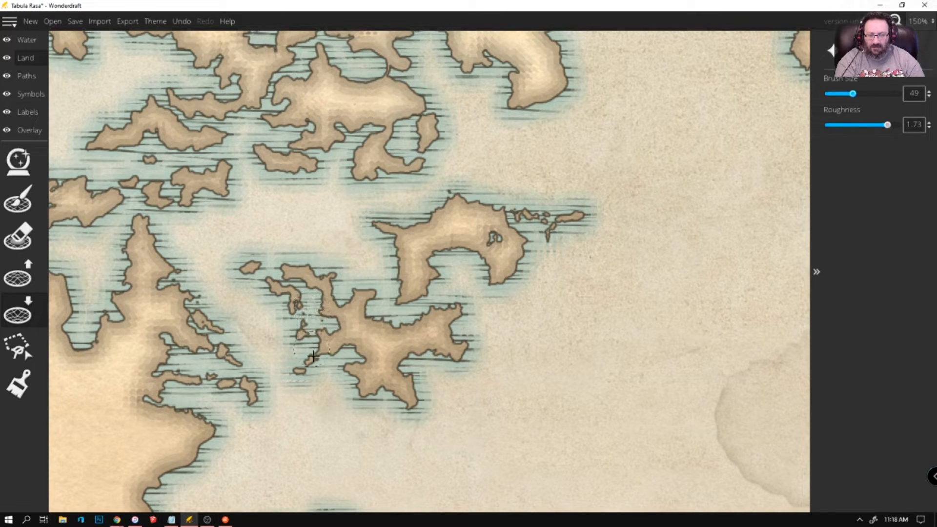
mouse_move(365, 128)
left_mouse_down()
mouse_move(377, 133)
mouse_move(350, 150)
mouse_move(384, 143)
mouse_move(432, 106)
mouse_move(394, 72)
mouse_move(351, 81)
mouse_move(313, 41)
mouse_move(321, 79)
mouse_move(274, 106)
mouse_move(272, 125)
mouse_move(288, 127)
mouse_move(273, 143)
mouse_move(311, 145)
mouse_move(293, 165)
mouse_move(315, 188)
mouse_move(274, 193)
mouse_move(252, 159)
left_mouse_up()
scroll(322, 54, "up", 1)
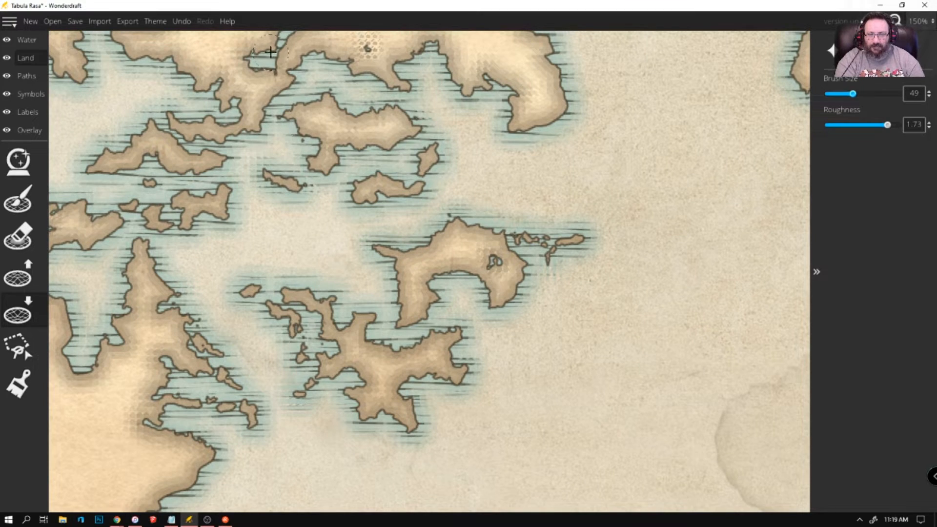
scroll(286, 55, "up", 1)
mouse_move(300, 65)
left_mouse_down()
mouse_move(322, 92)
mouse_move(375, 104)
mouse_move(353, 85)
mouse_move(369, 54)
left_mouse_up()
Roughen the northern shore of the central strait and carve its forked inlet into wider, longer arms
scroll(497, 265, "down", 4)
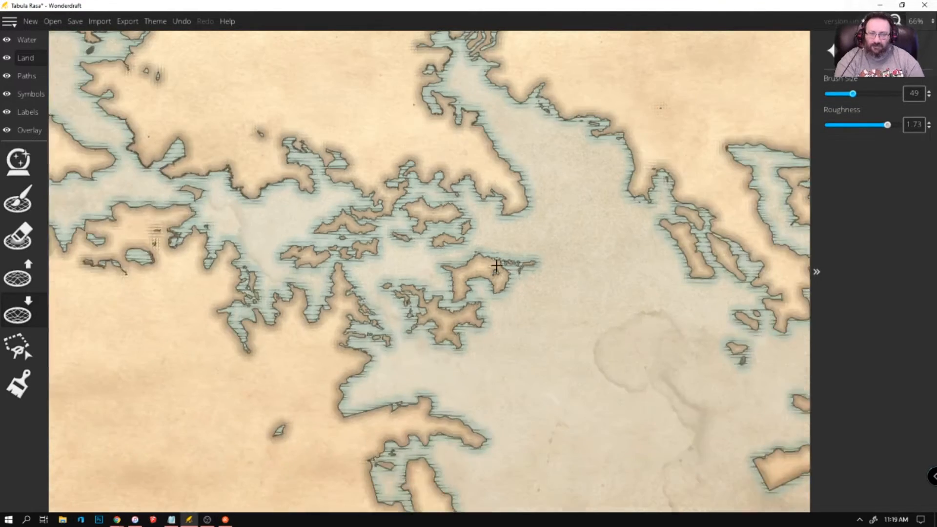
scroll(549, 273, "down", 3)
scroll(414, 195, "up", 4)
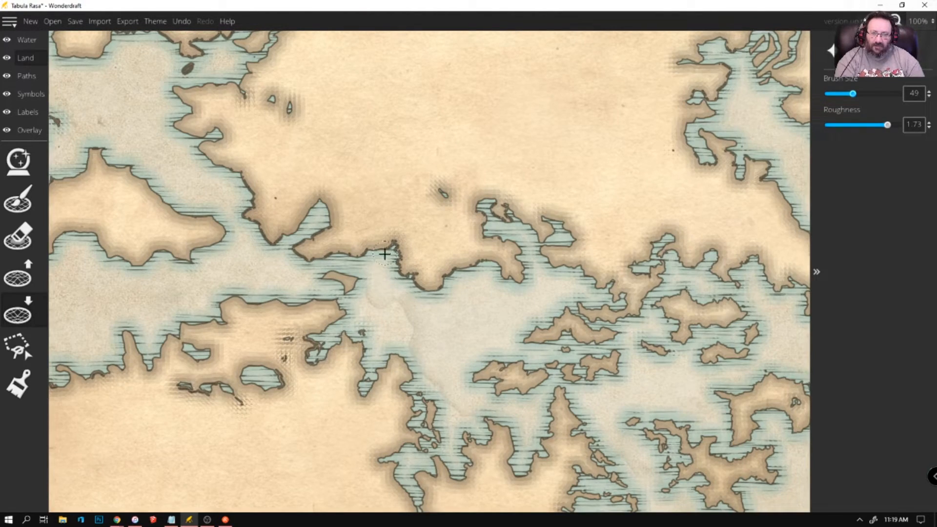
mouse_move(385, 254)
left_mouse_down()
mouse_move(395, 243)
mouse_move(397, 260)
mouse_move(432, 296)
mouse_move(470, 260)
mouse_move(498, 261)
mouse_move(508, 285)
left_mouse_up()
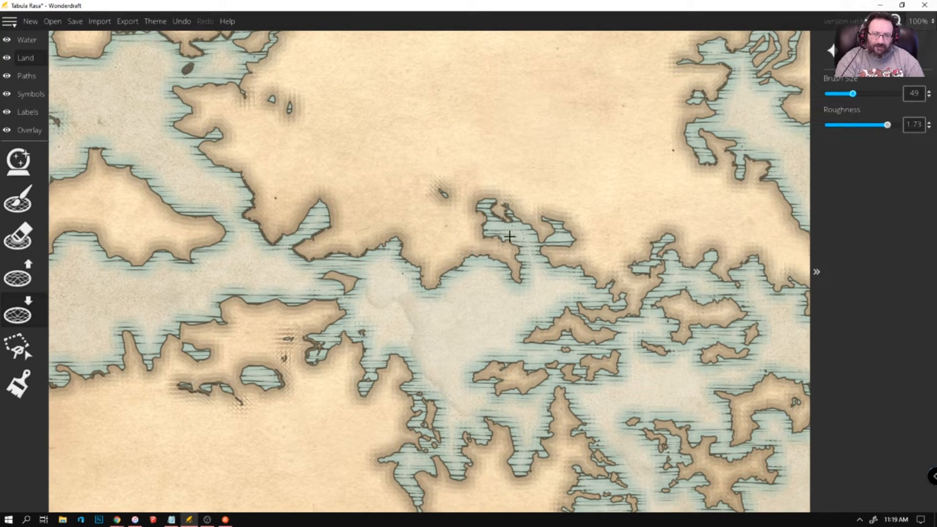
mouse_move(485, 208)
left_mouse_down()
mouse_move(508, 224)
mouse_move(507, 209)
mouse_move(539, 243)
mouse_move(562, 244)
mouse_move(553, 223)
mouse_move(583, 198)
mouse_move(559, 208)
left_mouse_up()
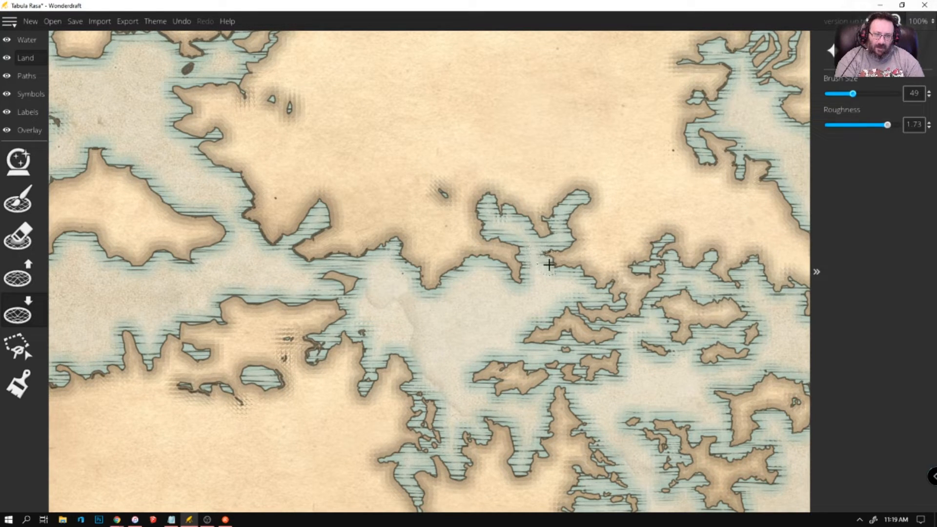
Widen the twin river channels at the bay's northern head and link the eastern channel to the small lake northeast of it
scroll(407, 267, "down", 5)
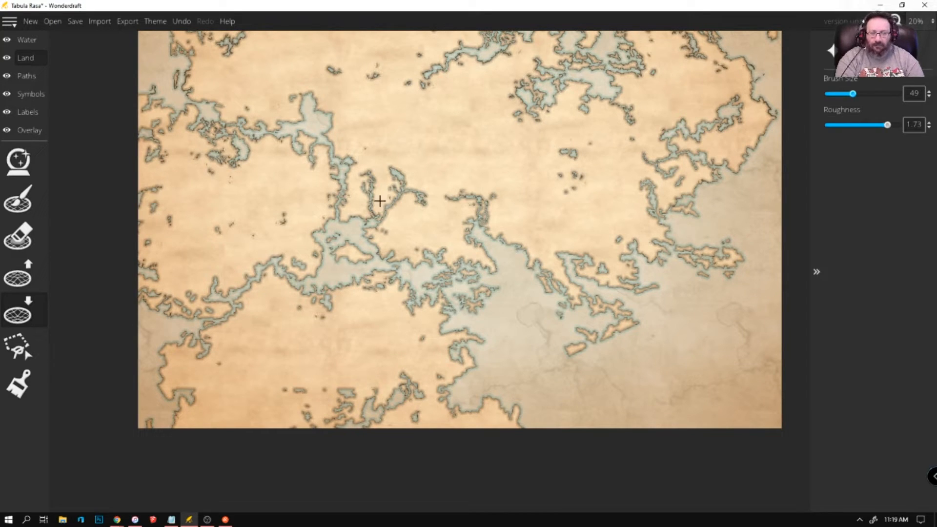
scroll(391, 176, "up", 8)
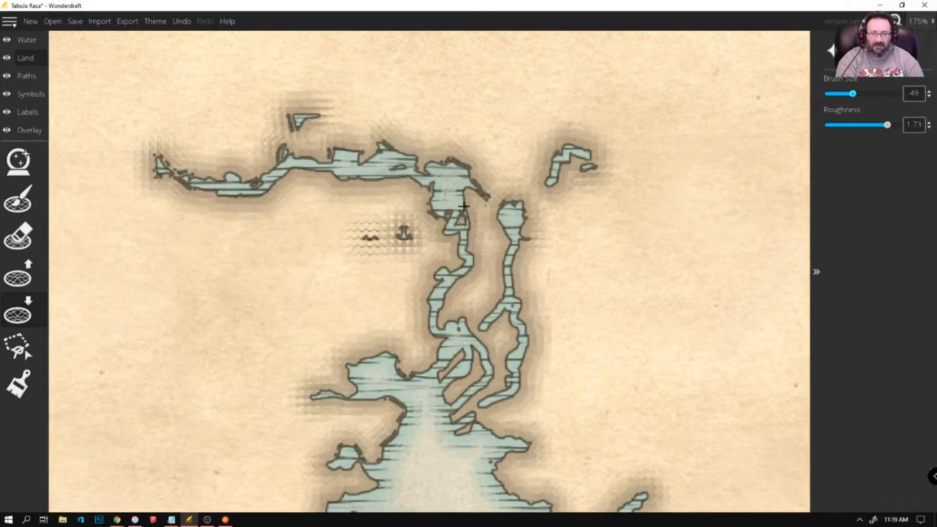
mouse_move(462, 228)
left_mouse_down()
mouse_move(460, 264)
mouse_move(443, 285)
mouse_move(442, 277)
mouse_move(437, 338)
mouse_move(451, 334)
mouse_move(472, 360)
mouse_move(508, 325)
mouse_move(496, 314)
mouse_move(480, 336)
mouse_move(508, 318)
mouse_move(517, 340)
left_mouse_up()
left_click_drag(487, 389, 482, 395)
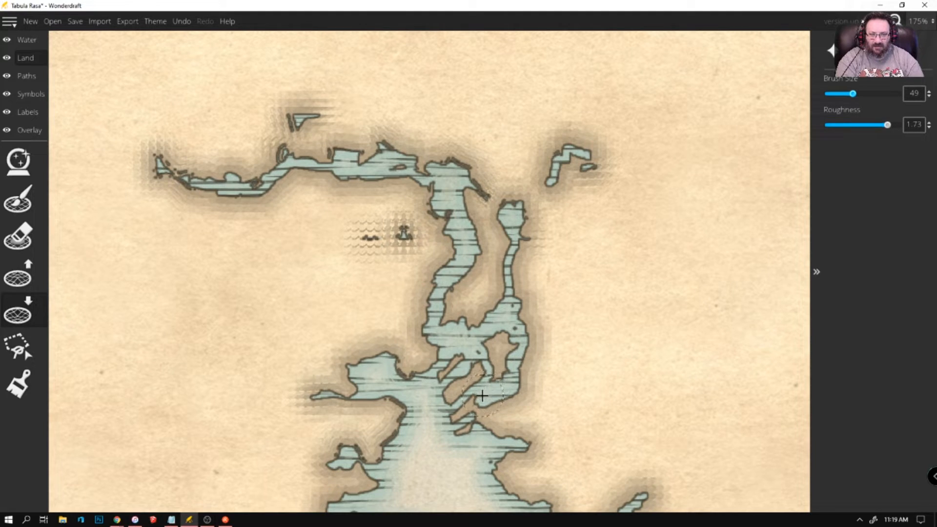
mouse_move(520, 229)
left_mouse_down()
mouse_move(519, 195)
mouse_move(556, 165)
left_mouse_up()
Carve northern branches and southern coves along the long western arm of the twin-channel waterway
mouse_move(287, 143)
left_mouse_down()
mouse_move(292, 124)
mouse_move(312, 114)
mouse_move(292, 137)
mouse_move(288, 82)
mouse_move(294, 123)
left_mouse_up()
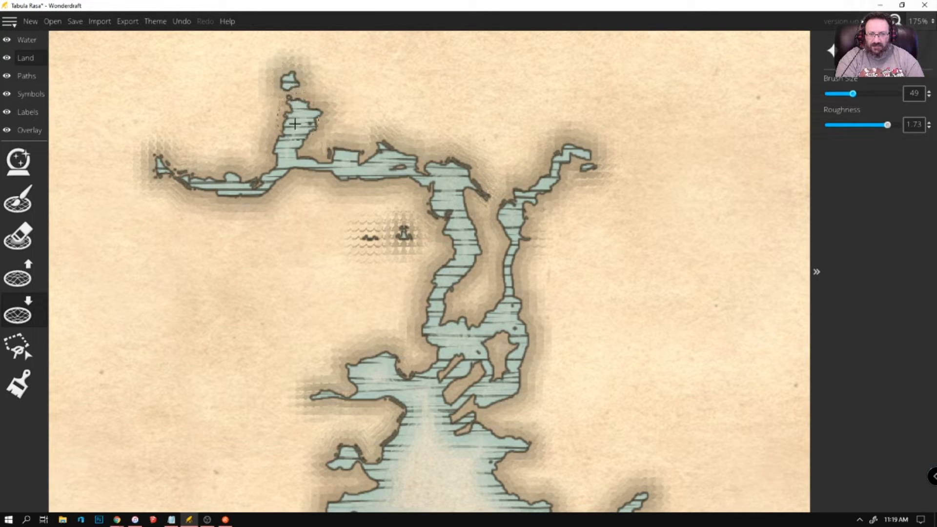
mouse_move(257, 184)
left_mouse_down()
mouse_move(185, 184)
mouse_move(162, 167)
mouse_move(168, 176)
mouse_move(192, 184)
mouse_move(214, 150)
mouse_move(191, 117)
mouse_move(232, 188)
left_mouse_up()
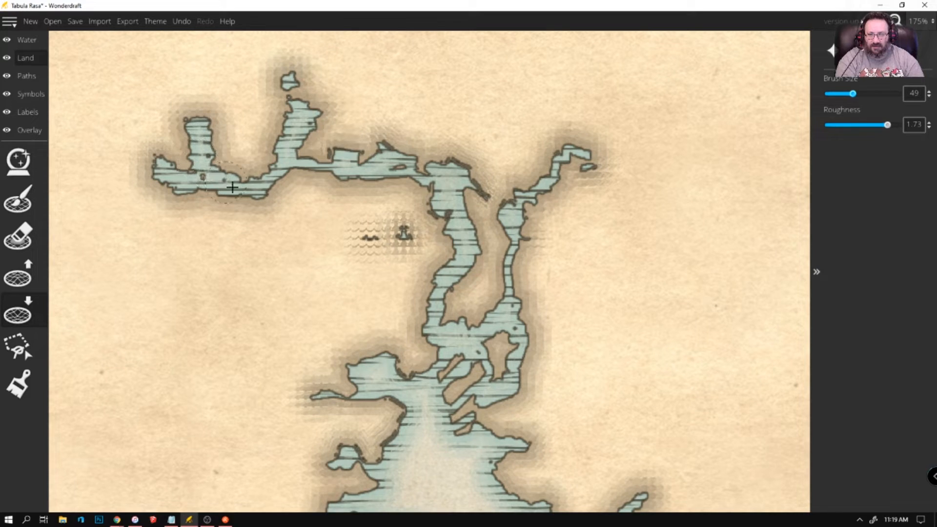
left_click_drag(224, 142, 245, 171)
left_click_drag(227, 133, 221, 124)
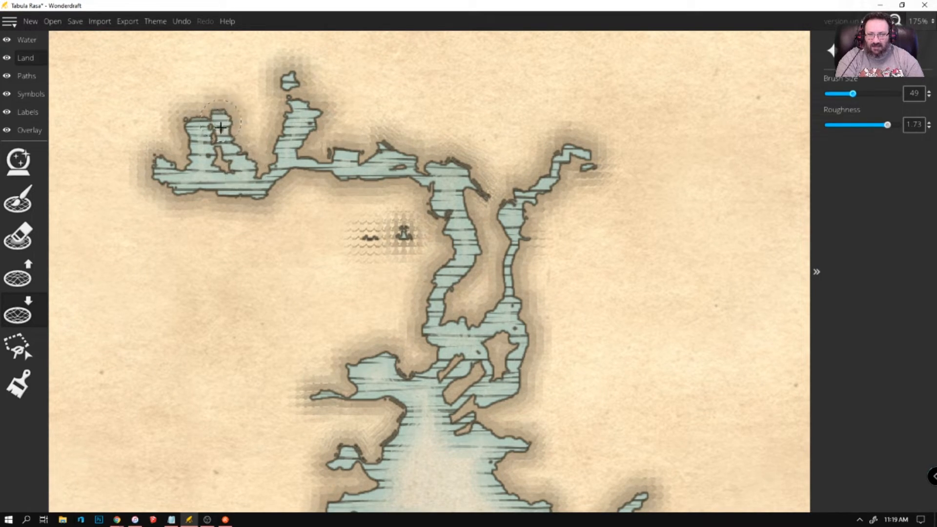
mouse_move(274, 204)
left_mouse_down()
mouse_move(298, 202)
mouse_move(303, 188)
mouse_move(323, 182)
mouse_move(398, 204)
mouse_move(376, 235)
mouse_move(400, 235)
mouse_move(409, 171)
mouse_move(423, 182)
left_mouse_up()
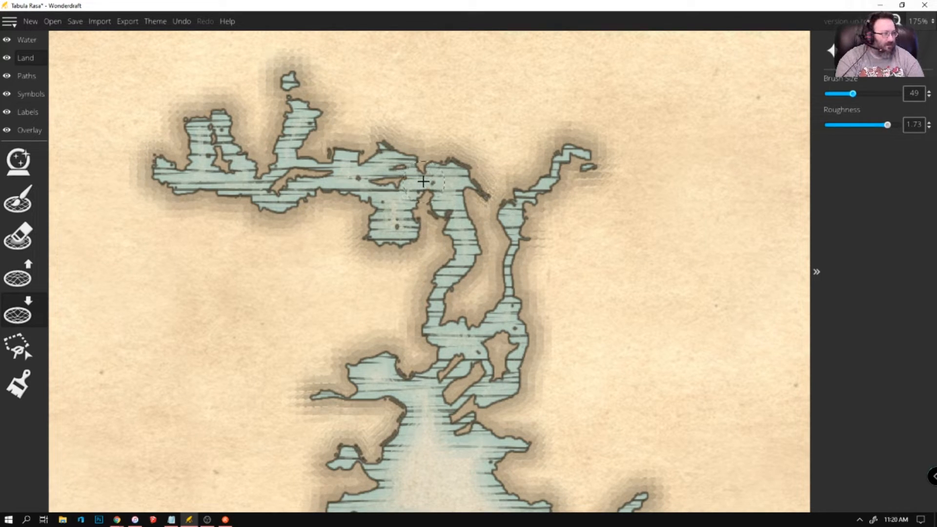
Carve two side inlets into the western bank of the branching waterway west of the twin channels
scroll(427, 167, "down", 5)
scroll(345, 116, "up", 3)
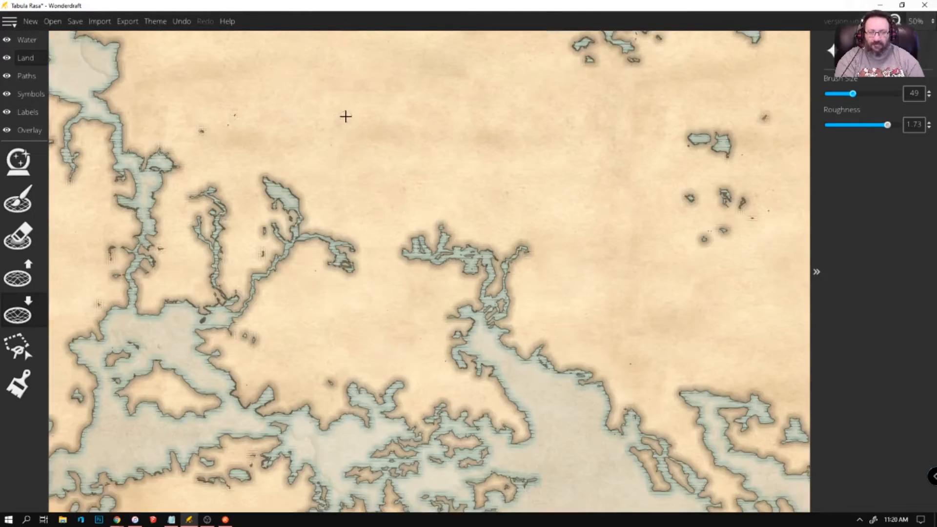
scroll(303, 192, "down", 3)
scroll(285, 174, "up", 8)
mouse_move(241, 138)
left_mouse_down()
mouse_move(297, 139)
mouse_move(282, 135)
mouse_move(301, 122)
mouse_move(311, 156)
mouse_move(337, 187)
left_mouse_up()
mouse_move(255, 223)
left_mouse_down()
mouse_move(280, 256)
mouse_move(272, 289)
mouse_move(257, 196)
left_mouse_up()
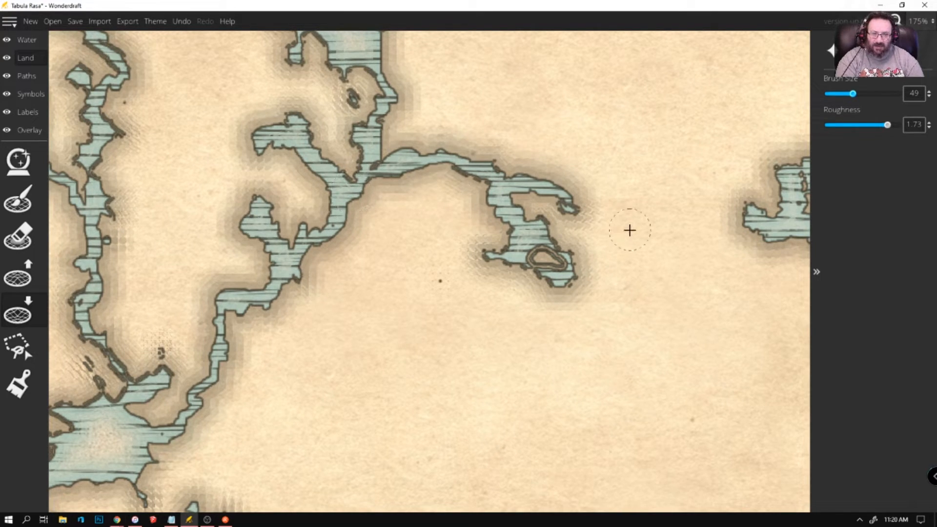
Extend the branching waterway's southeastern arm southward, broaden its eastern channel, and enlarge the small pond near the fork
mouse_move(537, 252)
left_mouse_down()
mouse_move(569, 281)
mouse_move(542, 227)
mouse_move(531, 256)
mouse_move(561, 280)
mouse_move(581, 342)
mouse_move(579, 332)
left_mouse_up()
mouse_move(545, 188)
left_mouse_down()
mouse_move(572, 208)
mouse_move(574, 194)
mouse_move(493, 164)
mouse_move(427, 153)
mouse_move(373, 165)
mouse_move(371, 144)
mouse_move(354, 129)
mouse_move(366, 151)
mouse_move(358, 181)
left_mouse_up()
left_click_drag(349, 95, 358, 93)
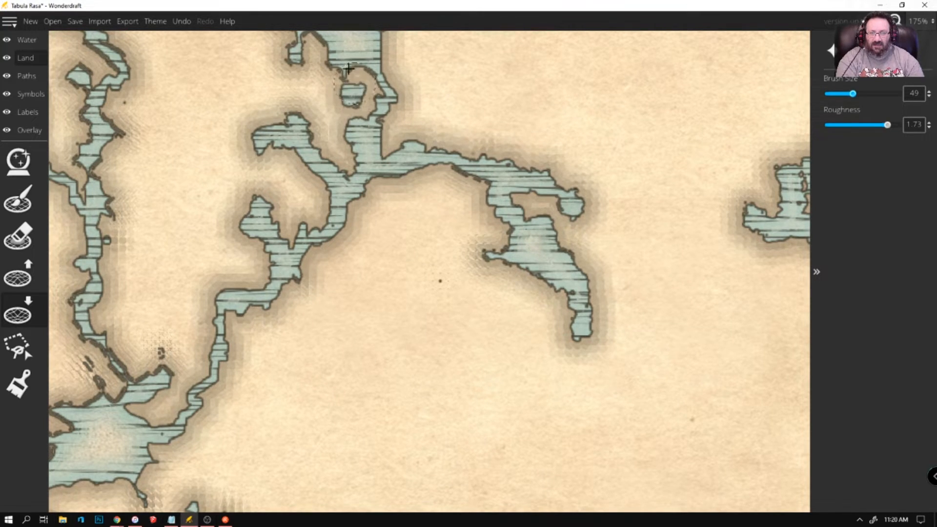
Widen the branching waterway's northern end and carve it farther east with the size 69 lowering brush
scroll(318, 47, "up", 2)
mouse_move(319, 62)
left_mouse_down()
mouse_move(302, 87)
mouse_move(324, 57)
mouse_move(339, 101)
mouse_move(371, 100)
mouse_move(389, 134)
mouse_move(378, 154)
mouse_move(435, 145)
left_mouse_up()
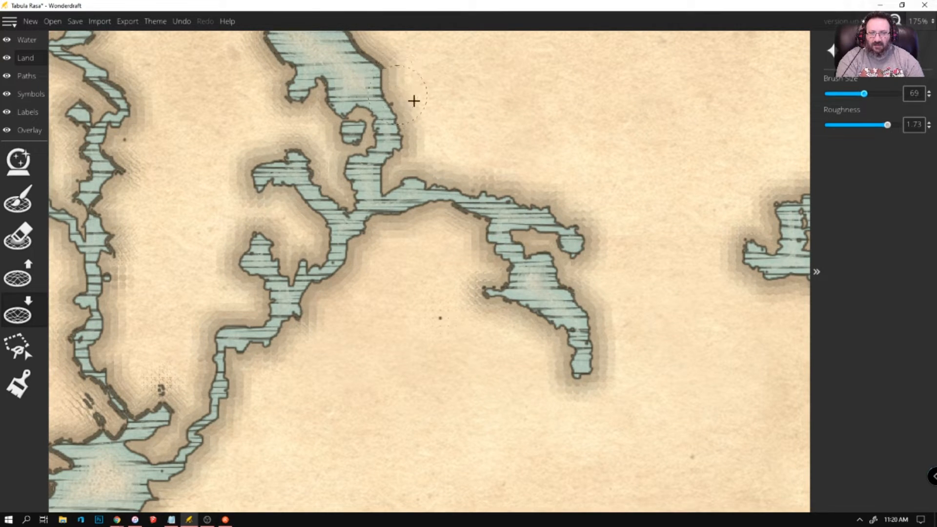
scroll(414, 101, "down", 4)
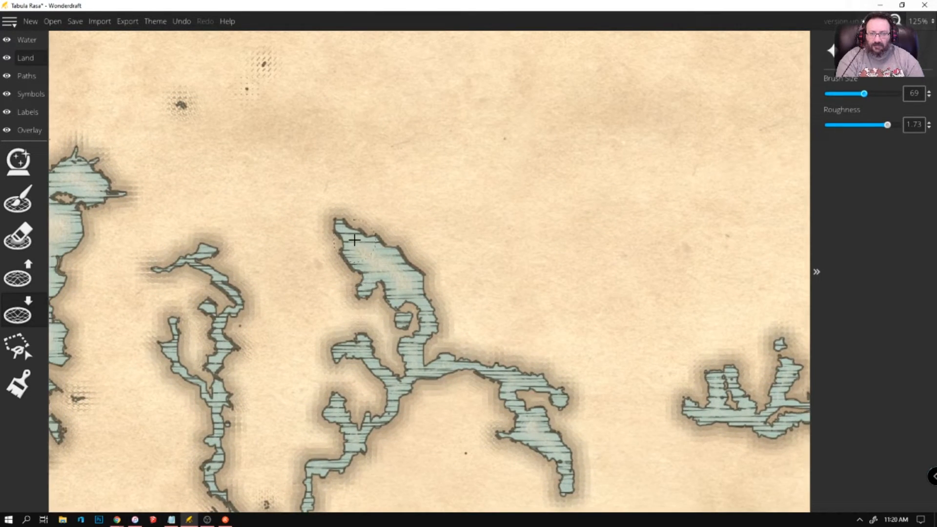
mouse_move(344, 234)
left_mouse_down()
mouse_move(356, 259)
mouse_move(391, 248)
mouse_move(419, 271)
mouse_move(479, 252)
mouse_move(461, 273)
mouse_move(472, 288)
mouse_move(489, 277)
left_mouse_up()
Carve an elongated ragged lake just south of the narrow inland lake in the northern part of the map
scroll(436, 212, "down", 1)
scroll(436, 212, "down", 2)
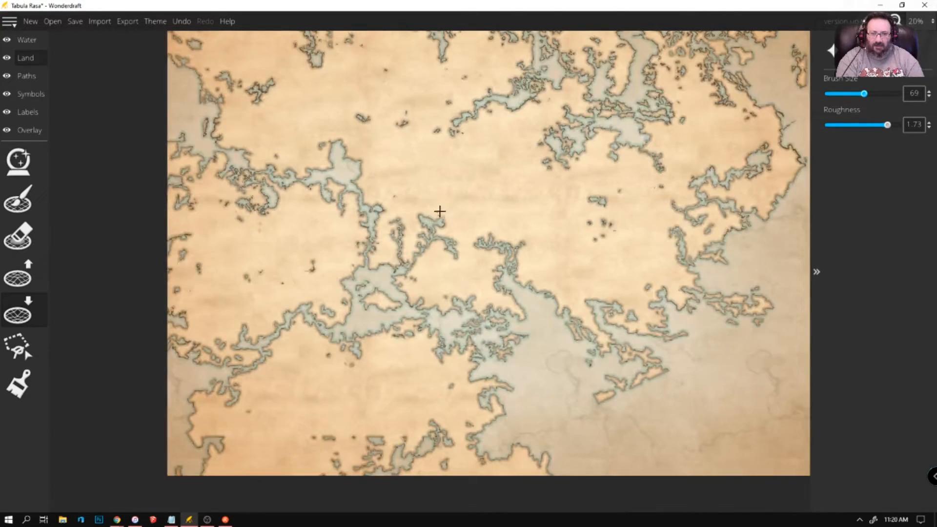
scroll(438, 216, "down", 1)
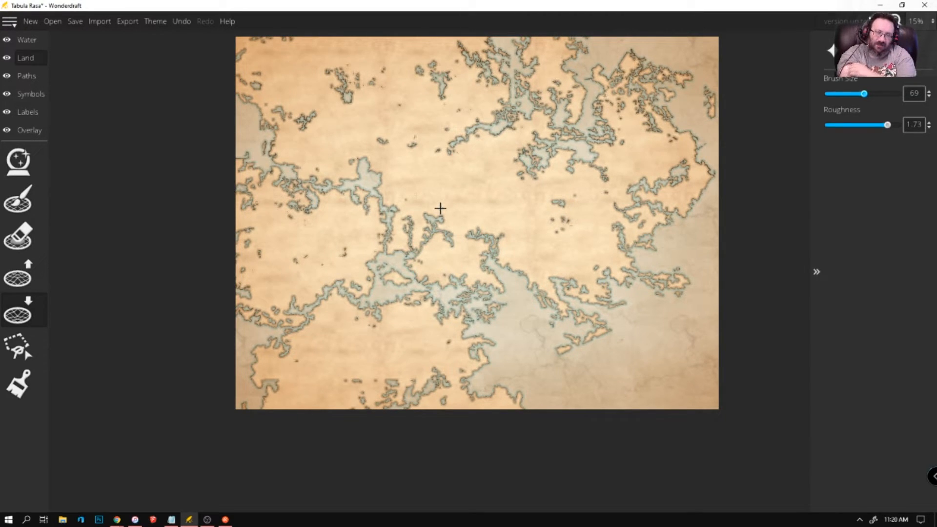
scroll(498, 112, "up", 2)
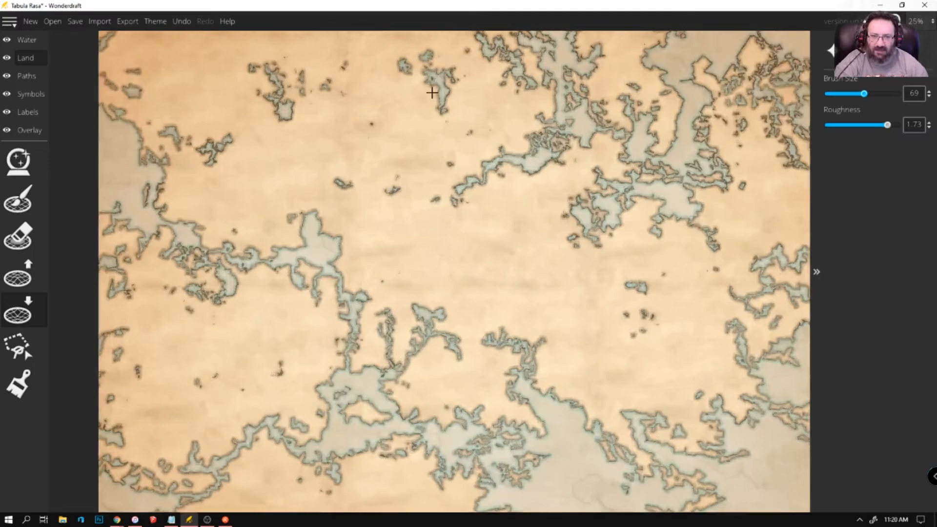
scroll(433, 90, "up", 2)
mouse_move(608, 211)
left_mouse_down()
mouse_move(599, 204)
mouse_move(588, 221)
mouse_move(605, 168)
mouse_move(583, 185)
left_mouse_up()
mouse_move(476, 156)
left_mouse_down()
mouse_move(528, 124)
mouse_move(505, 146)
mouse_move(522, 195)
mouse_move(566, 188)
mouse_move(579, 176)
mouse_move(561, 132)
mouse_move(544, 152)
mouse_move(537, 142)
mouse_move(601, 136)
mouse_move(625, 183)
left_mouse_up()
mouse_move(664, 142)
left_mouse_down()
mouse_move(628, 145)
mouse_move(606, 194)
mouse_move(616, 176)
mouse_move(591, 186)
mouse_move(652, 174)
mouse_move(677, 147)
mouse_move(546, 156)
mouse_move(535, 168)
mouse_move(496, 161)
left_mouse_up()
scroll(210, 218, "down", 8)
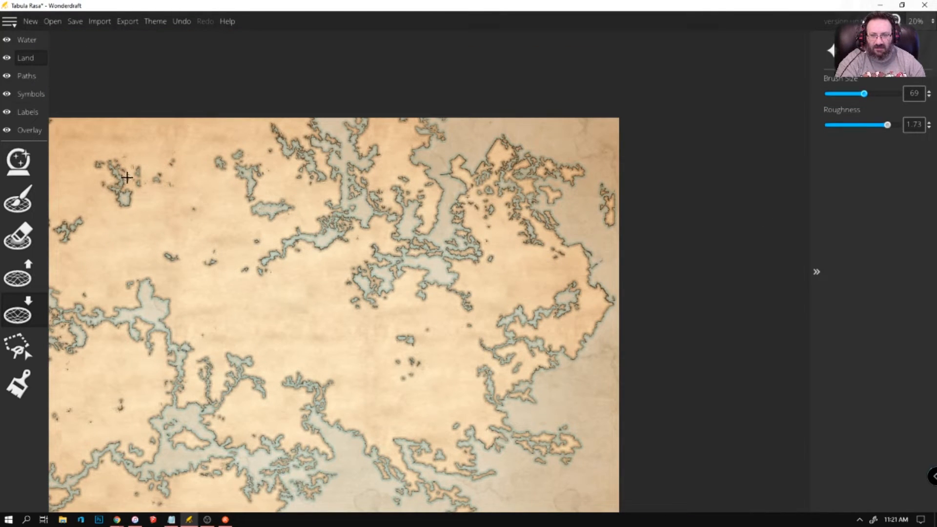
Lower land east of the elongated lake to connect it with the northern river delta
scroll(224, 195, "up", 4)
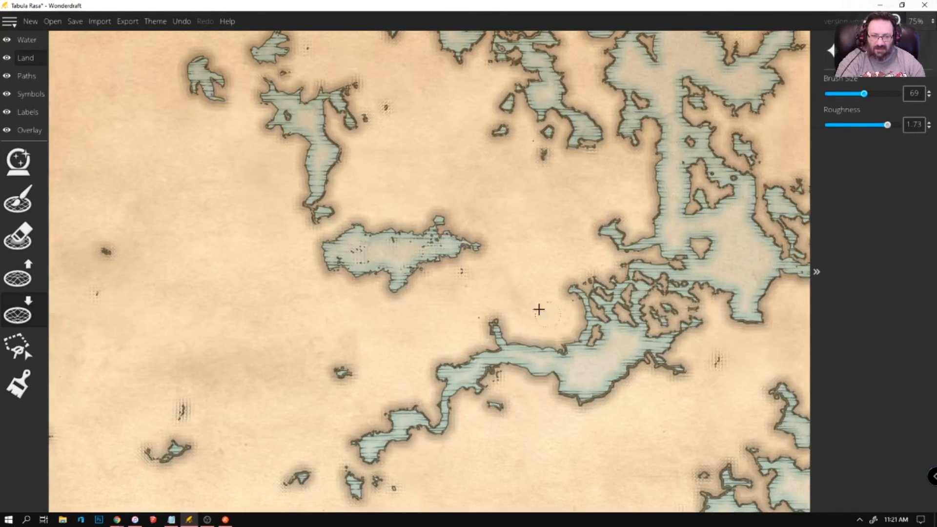
mouse_move(488, 285)
left_mouse_down()
mouse_move(515, 285)
mouse_move(427, 321)
mouse_move(460, 314)
mouse_move(495, 272)
left_mouse_up()
mouse_move(530, 246)
left_mouse_down()
mouse_move(569, 293)
mouse_move(527, 291)
mouse_move(563, 271)
mouse_move(537, 252)
mouse_move(471, 274)
mouse_move(436, 238)
mouse_move(513, 256)
mouse_move(503, 254)
mouse_move(508, 287)
mouse_move(537, 303)
mouse_move(579, 300)
left_mouse_up()
scroll(578, 301, "down", 5)
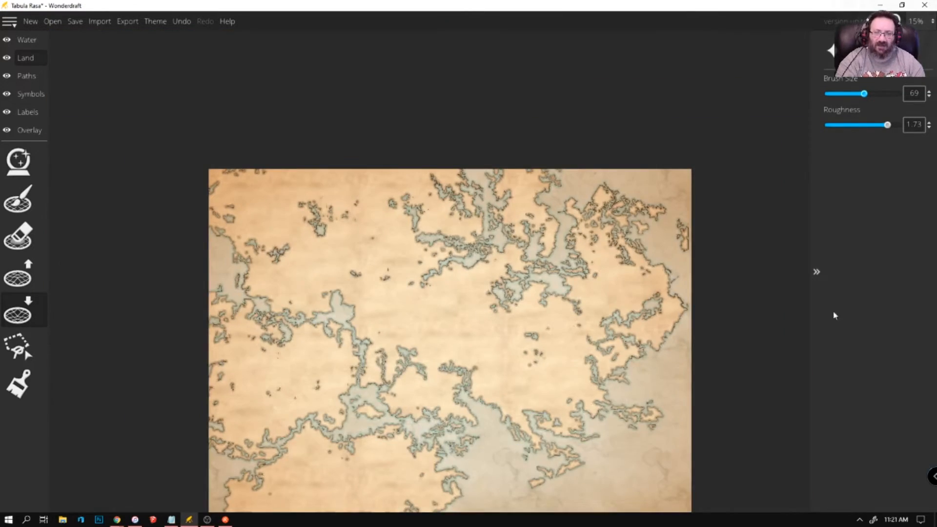
Undo the most recent land-lowering strokes between the elongated lake and the river delta
scroll(391, 182, "up", 2)
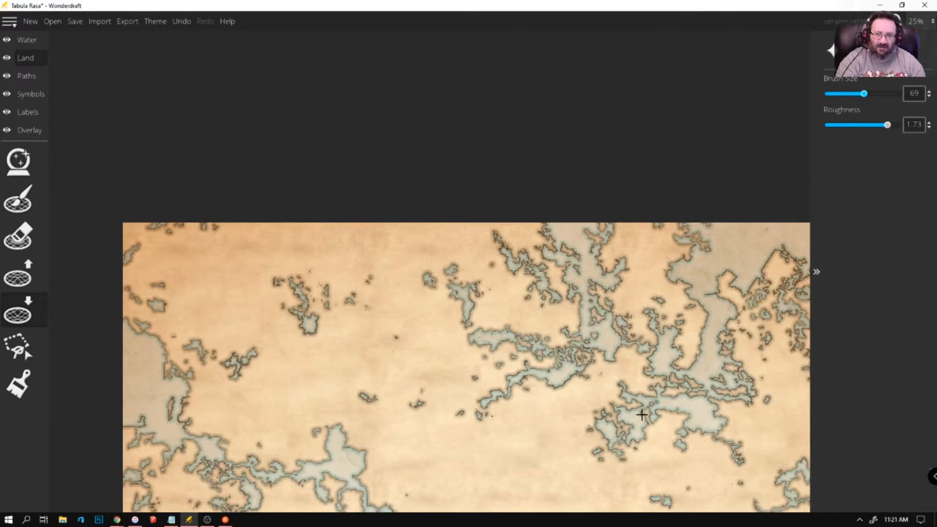
scroll(642, 415, "up", 2)
key("ctrl+z")
key("ctrl+z")
key("ctrl+z")
key("ctrl+z")
key("ctrl+z")
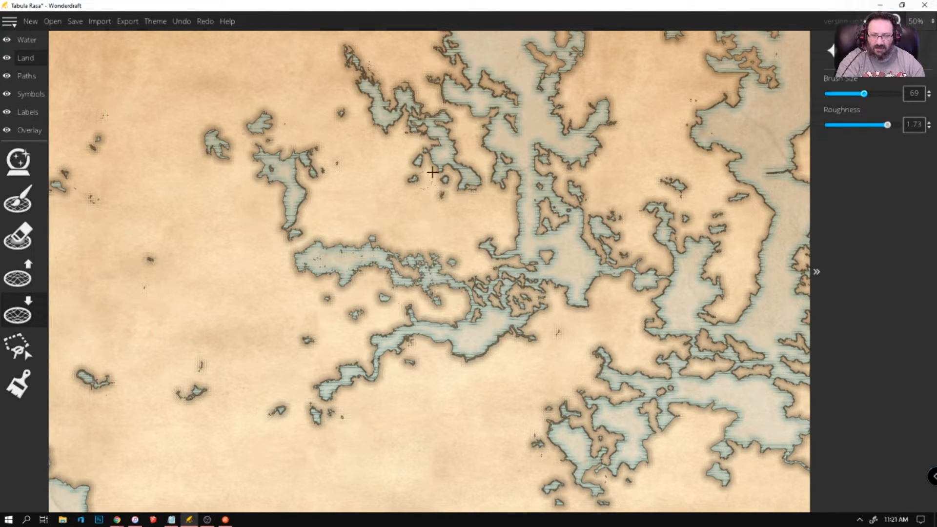
Open a broad basin between the elongated lake and the channel south of it, enlarging the lowering brush to size 109
mouse_move(397, 277)
left_mouse_down()
mouse_move(453, 309)
mouse_move(419, 316)
mouse_move(448, 303)
mouse_move(475, 310)
mouse_move(453, 294)
mouse_move(487, 318)
mouse_move(475, 299)
mouse_move(428, 282)
mouse_move(392, 285)
mouse_move(448, 300)
left_mouse_up()
key("bracketright")
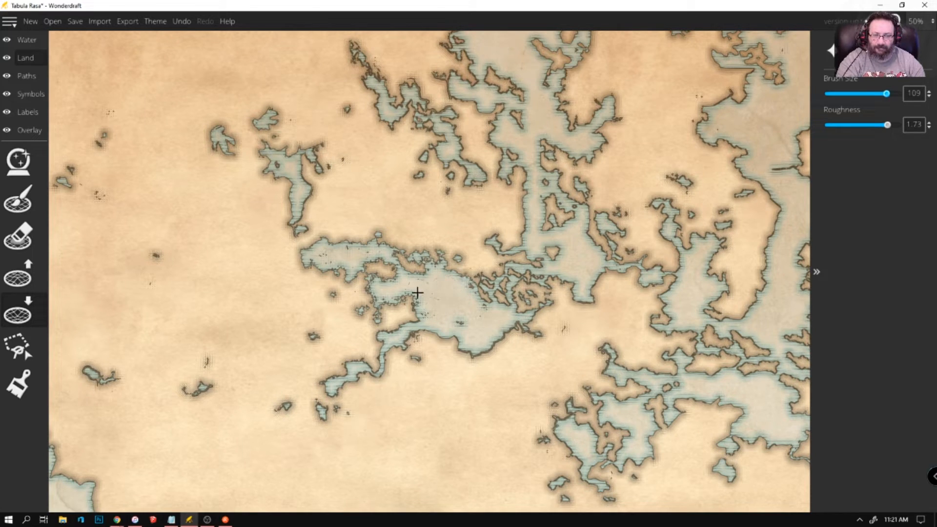
left_click_drag(408, 334, 431, 325)
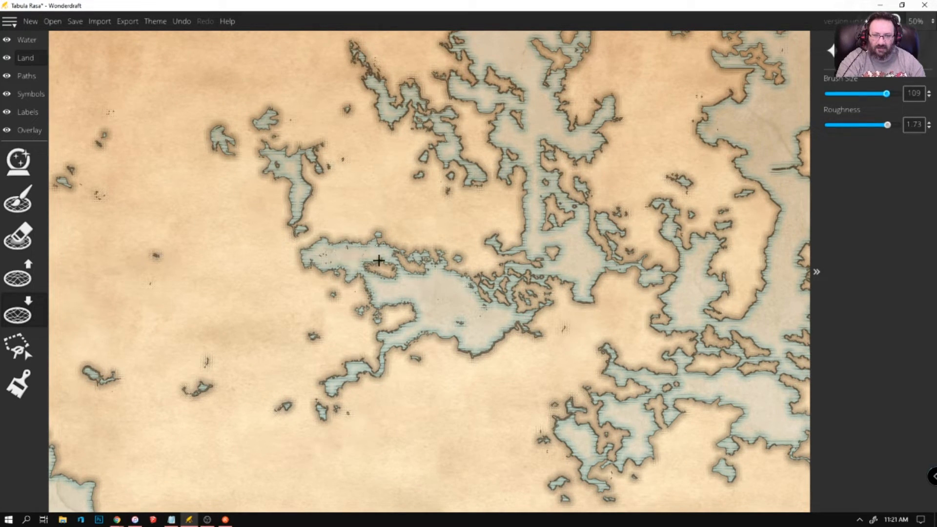
Lower the land between the elongated lake and the broad basin to merge them
mouse_move(421, 278)
left_mouse_down()
mouse_move(422, 263)
mouse_move(388, 239)
left_mouse_up()
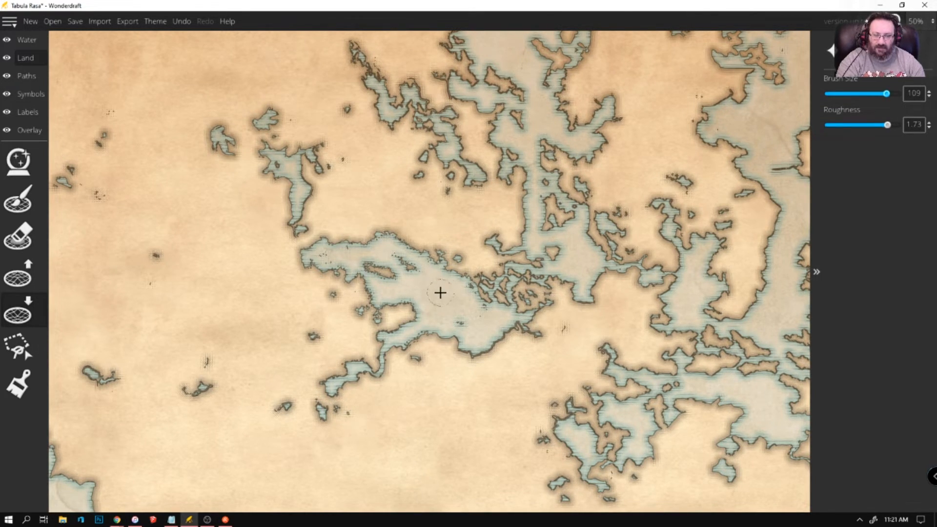
scroll(440, 293, "down", 5)
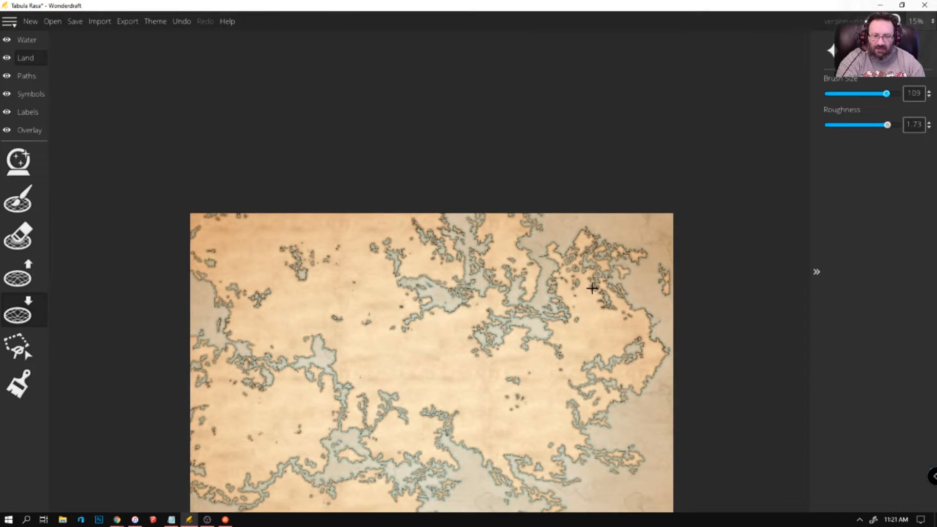
scroll(442, 274, "up", 2)
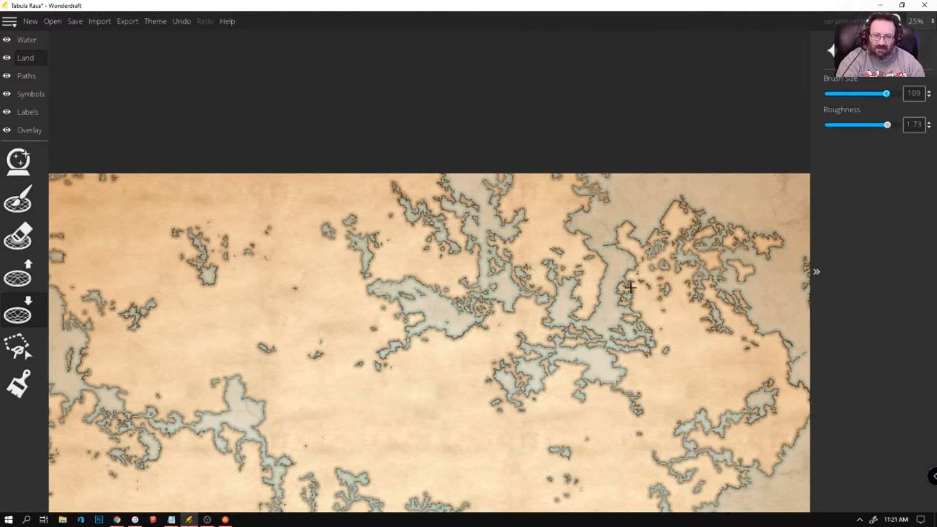
Undo the recent land-lowering strokes that opened the basin and the eastern part of the elongated lake
key("ctrl+z")
key("ctrl+z")
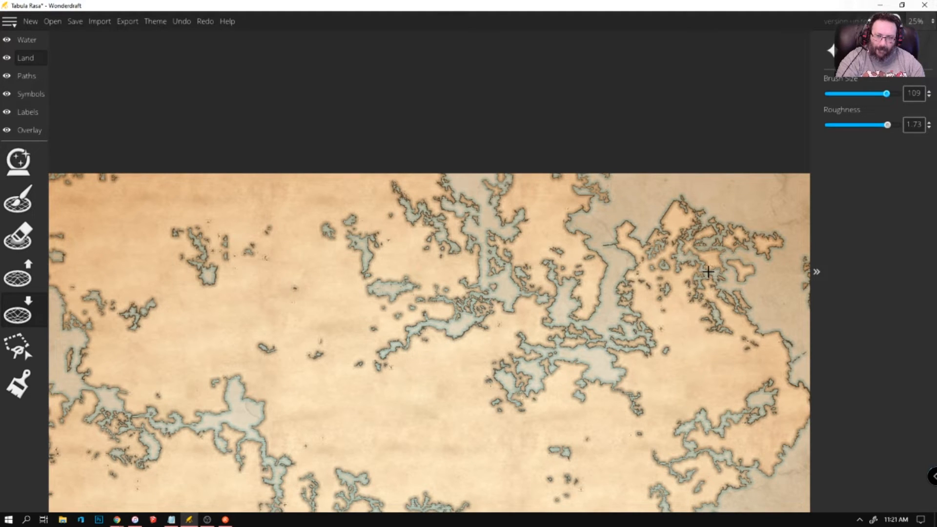
key("ctrl+z")
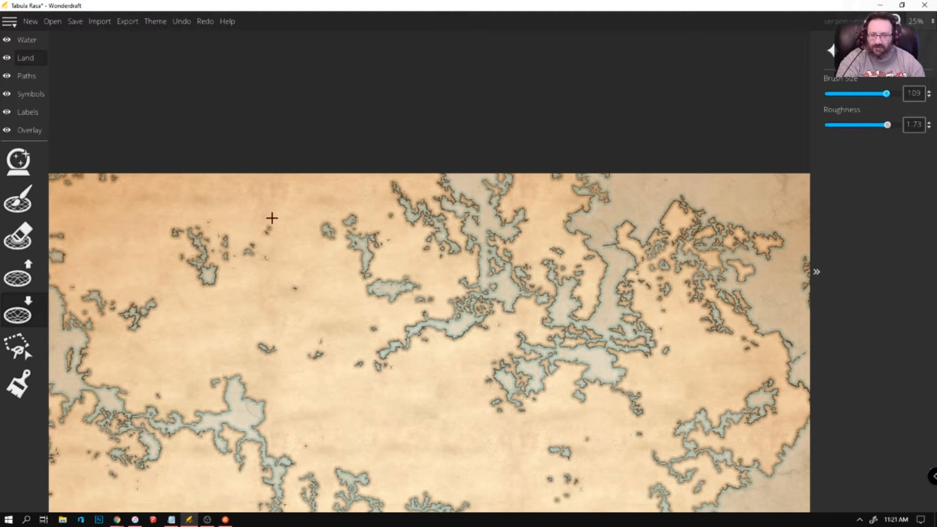
key("ctrl+z")
Raise land along the shores of the narrow northern lake, reducing the brush to size 97 and roughness 1.13
left_click(27, 288)
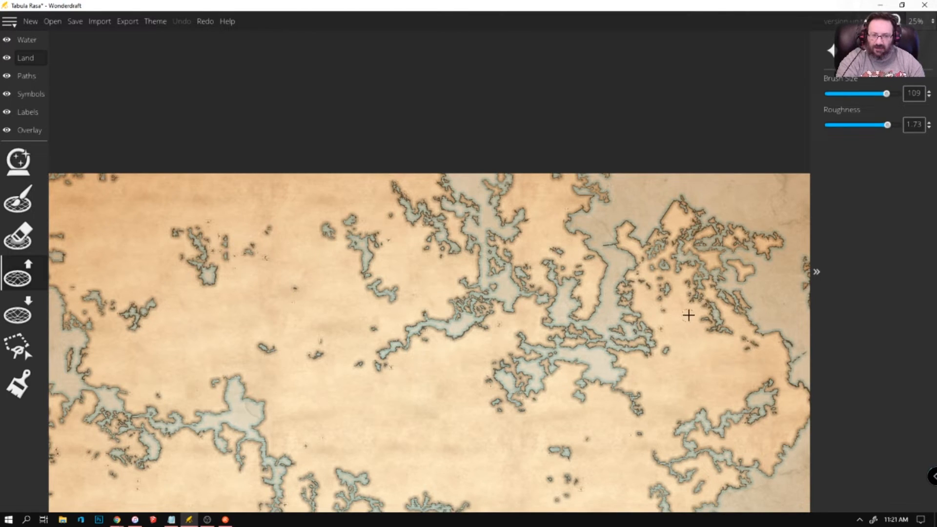
scroll(690, 313, "up", 1)
scroll(594, 296, "down", 1)
scroll(594, 296, "up", 4)
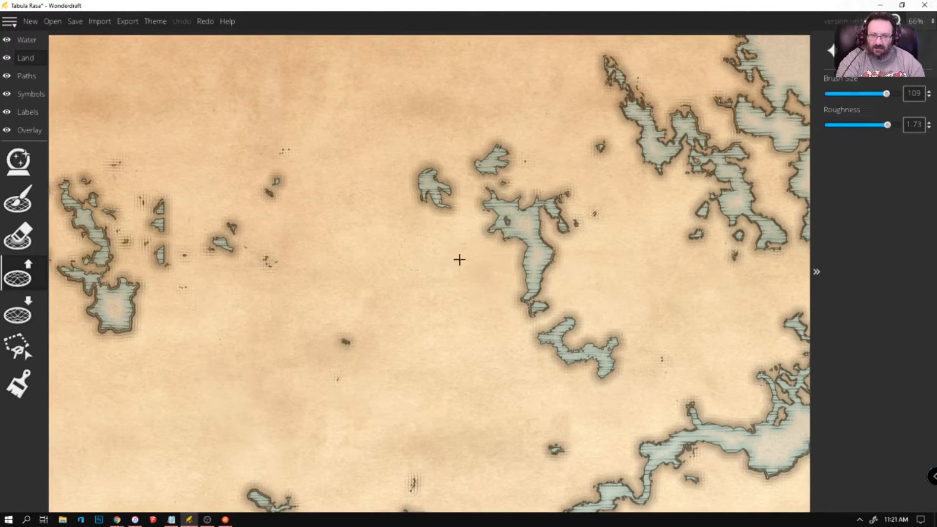
left_click_drag(553, 250, 552, 258)
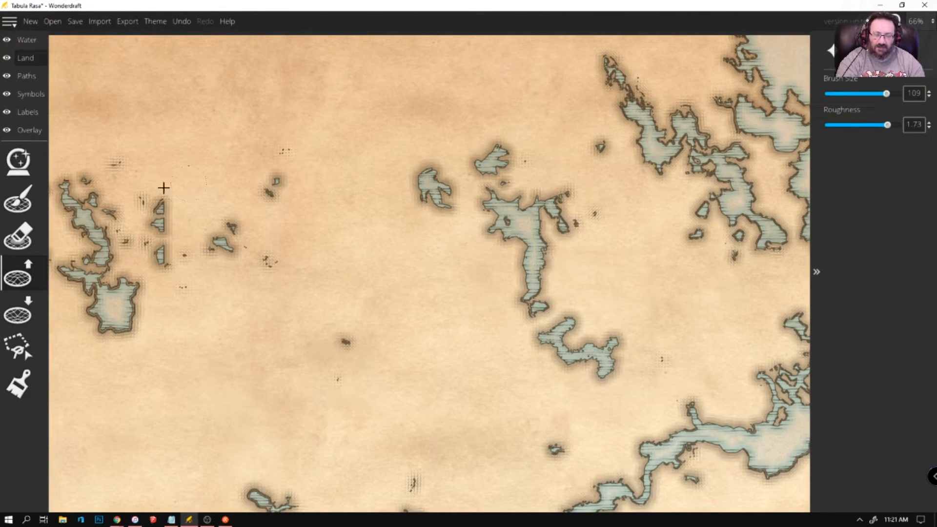
scroll(164, 188, "down", 1)
left_click_drag(887, 93, 880, 93)
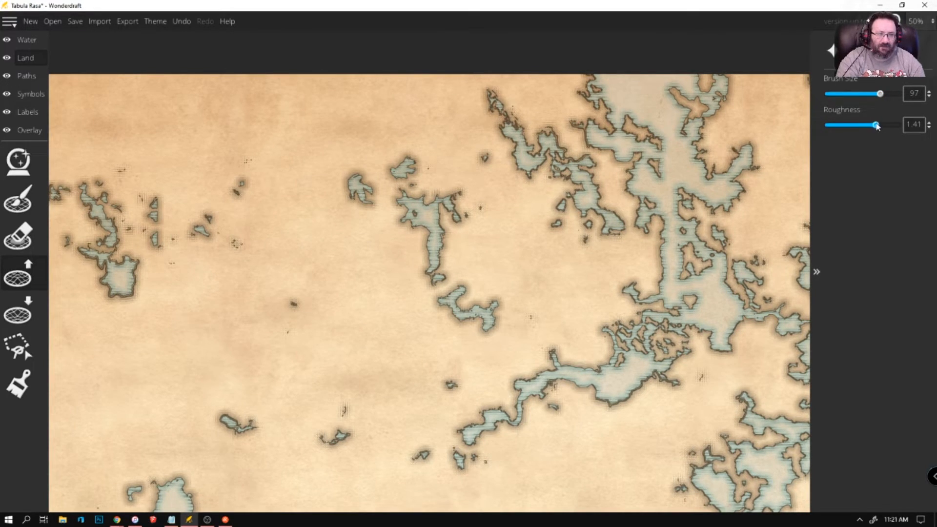
scroll(415, 293, "up", 2)
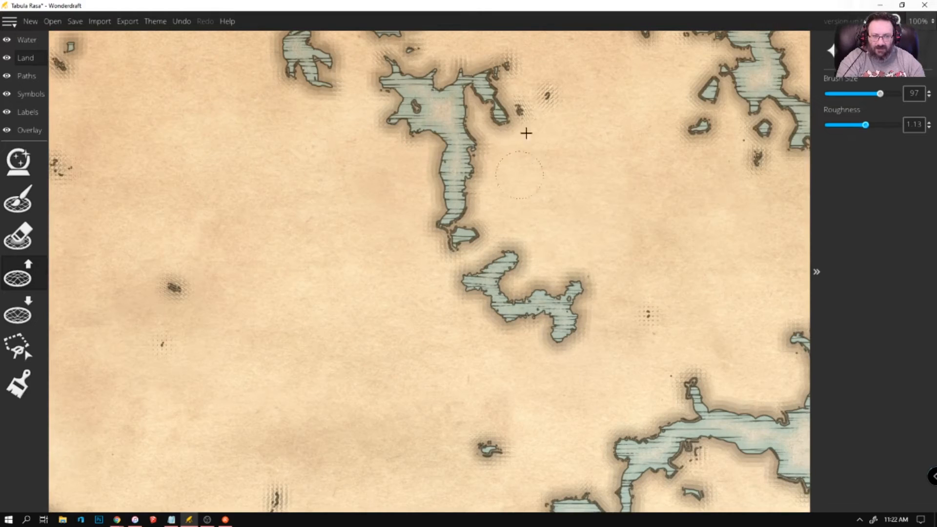
left_click_drag(434, 159, 427, 174)
mouse_move(414, 137)
left_mouse_down()
mouse_move(471, 119)
mouse_move(454, 115)
mouse_move(478, 144)
left_mouse_up()
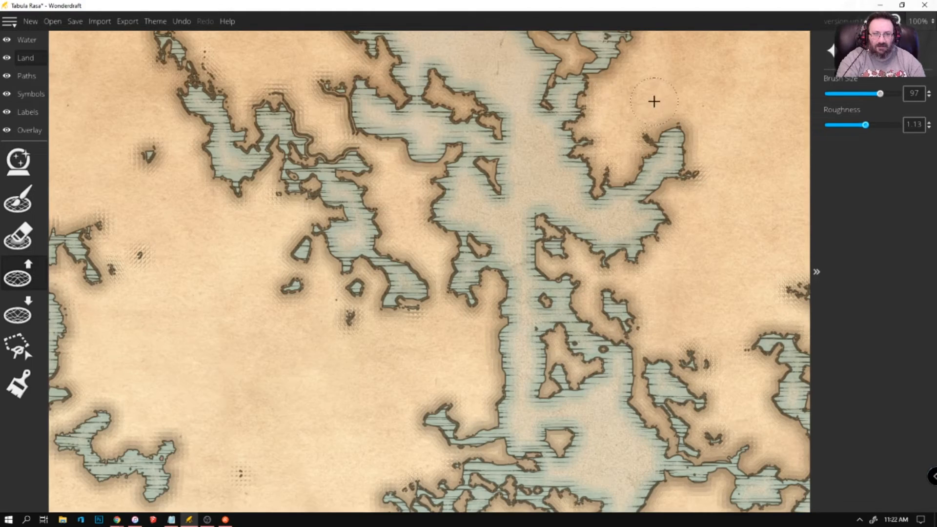
Enlarge the small island in the northern channel and rework the shores of the inlet east of it by raising and lowering land
mouse_move(475, 184)
left_mouse_down()
mouse_move(544, 164)
mouse_move(617, 176)
left_mouse_up()
mouse_move(658, 138)
left_mouse_down()
mouse_move(678, 128)
mouse_move(698, 135)
left_mouse_up()
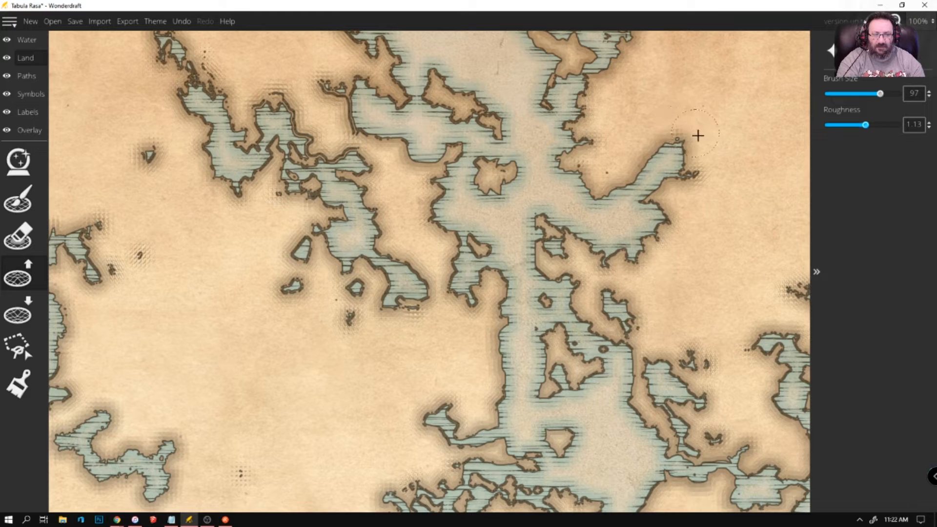
left_click(17, 315)
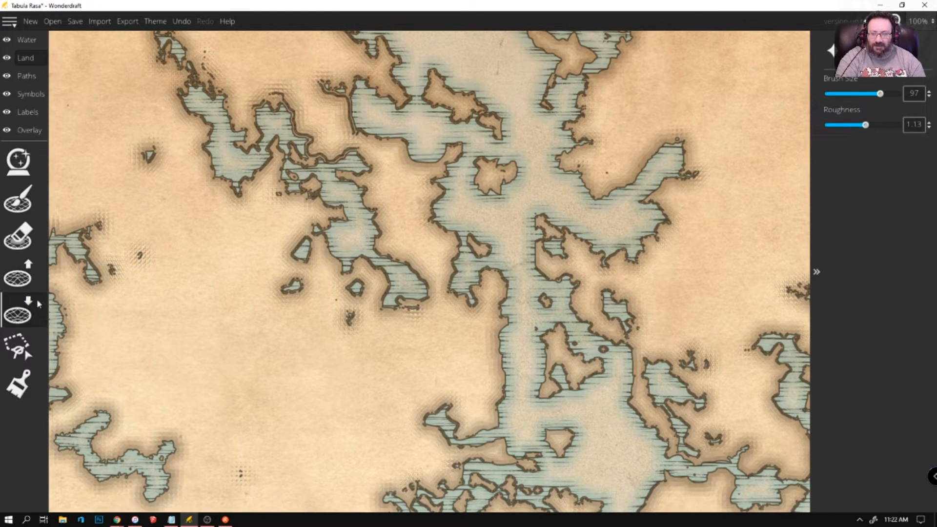
mouse_move(547, 171)
left_mouse_down()
mouse_move(575, 188)
mouse_move(623, 189)
mouse_move(652, 154)
mouse_move(687, 139)
mouse_move(708, 146)
mouse_move(688, 179)
mouse_move(701, 177)
left_mouse_up()
scroll(489, 249, "down", 2)
scroll(489, 249, "down", 1)
scroll(413, 189, "up", 3)
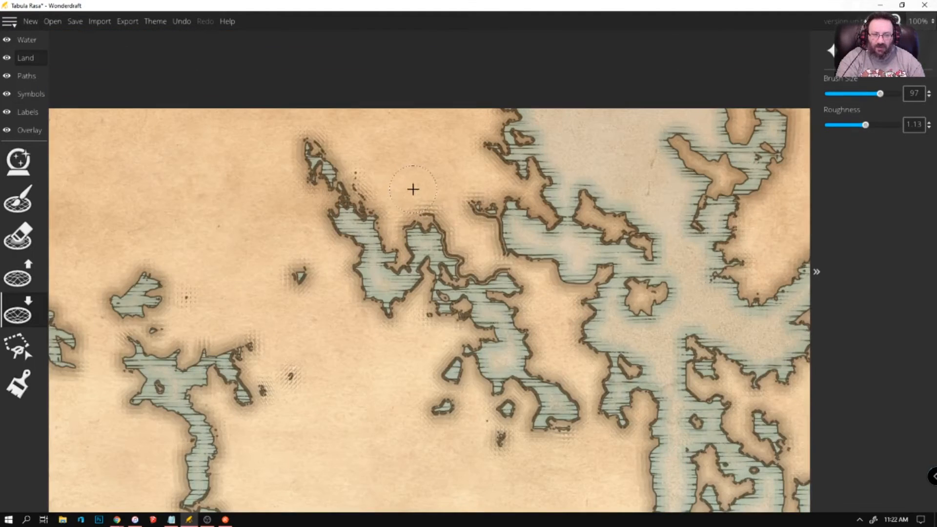
Lower land to widen the winding inlet northwest of the northern channel and the channel's adjoining western shore
mouse_move(489, 267)
left_mouse_down()
mouse_move(505, 280)
mouse_move(483, 288)
mouse_move(460, 278)
mouse_move(437, 233)
mouse_move(343, 216)
mouse_move(335, 166)
mouse_move(314, 153)
mouse_move(340, 198)
left_mouse_up()
mouse_move(485, 207)
left_mouse_down()
mouse_move(508, 217)
mouse_move(504, 237)
mouse_move(518, 256)
left_mouse_up()
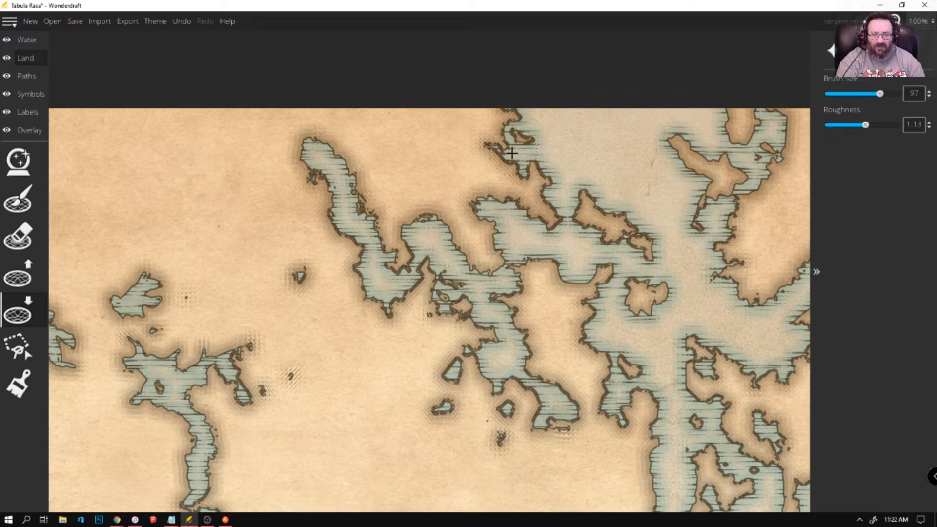
left_click_drag(512, 153, 565, 155)
mouse_move(565, 194)
left_mouse_down()
mouse_move(576, 217)
mouse_move(642, 207)
left_mouse_up()
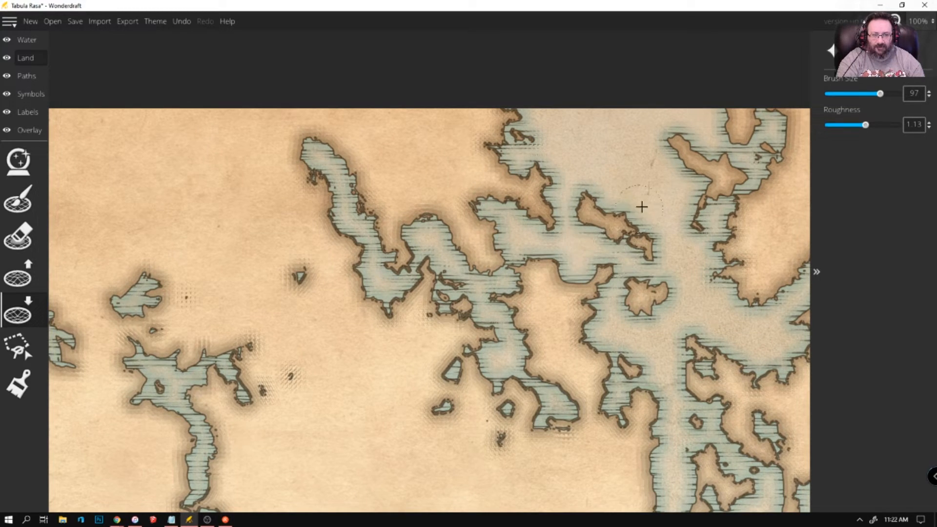
Carve inlets and connecting channels through the northeastern peninsula, joining its small lakes to the surrounding water
scroll(472, 207, "down", 5)
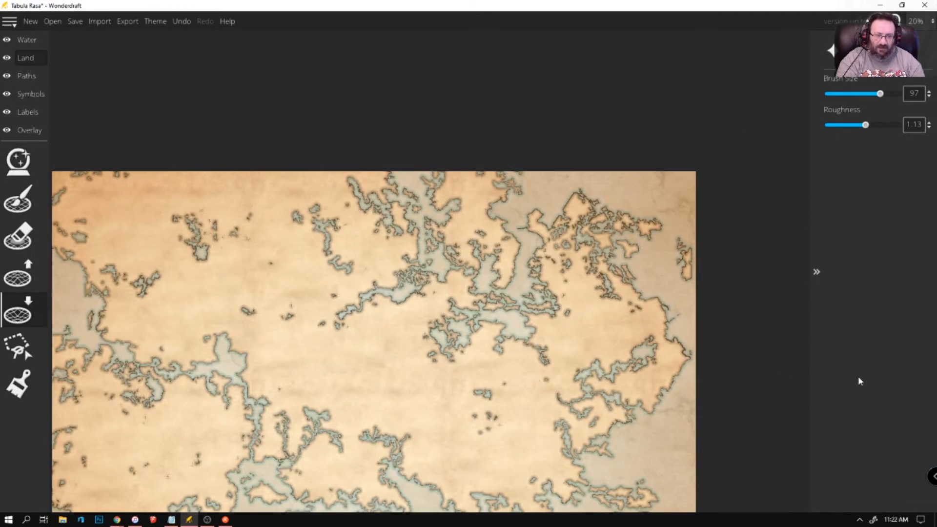
scroll(648, 240, "up", 3)
scroll(452, 312, "up", 2)
mouse_move(524, 361)
left_mouse_down()
mouse_move(510, 354)
mouse_move(524, 388)
left_mouse_up()
mouse_move(450, 308)
left_mouse_down()
mouse_move(482, 289)
mouse_move(468, 265)
mouse_move(478, 243)
left_mouse_up()
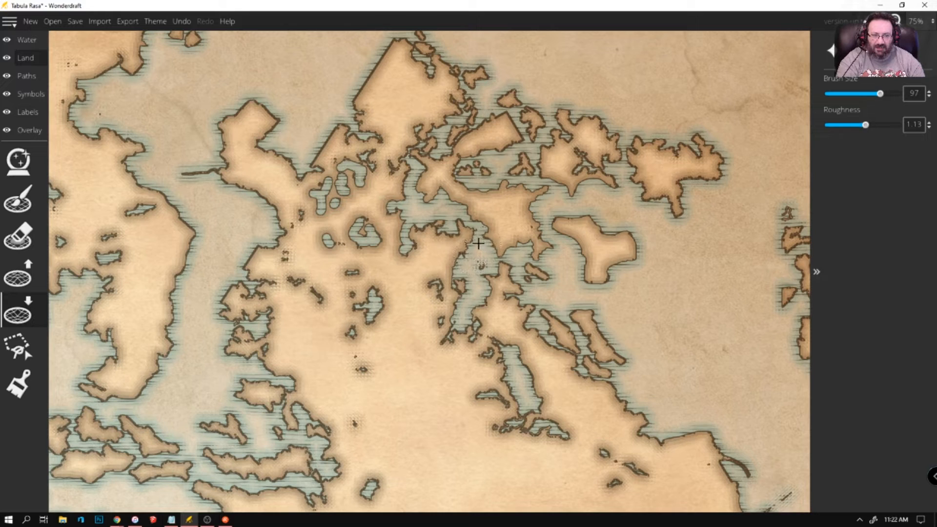
left_click(405, 254)
left_click_drag(381, 232, 381, 213)
mouse_move(331, 193)
left_mouse_down()
mouse_move(346, 167)
mouse_move(364, 168)
mouse_move(372, 135)
mouse_move(364, 160)
left_mouse_up()
mouse_move(430, 138)
left_mouse_down()
mouse_move(413, 152)
mouse_move(417, 176)
left_mouse_up()
mouse_move(448, 143)
left_mouse_down()
mouse_move(477, 107)
mouse_move(464, 102)
mouse_move(474, 93)
mouse_move(453, 54)
left_mouse_up()
Roughen the straight northwestern edges of the northeastern peninsula and its neighbouring headland by lowering land along them
scroll(439, 55, "up", 2)
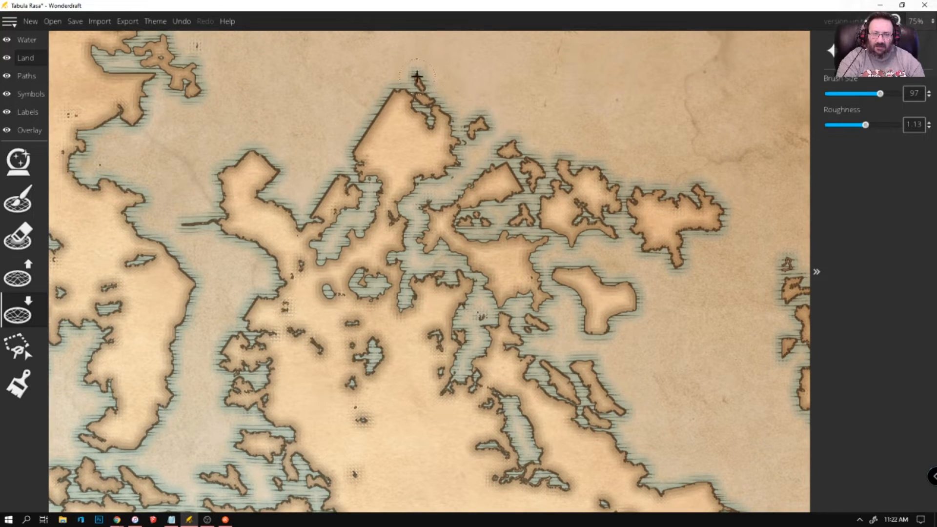
left_click_drag(386, 89, 381, 113)
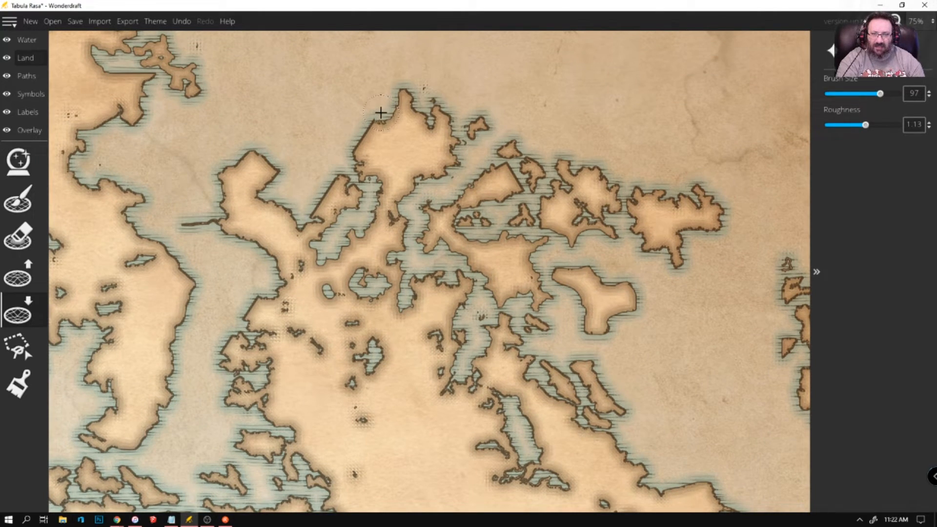
left_click_drag(369, 130, 344, 154)
left_click_drag(280, 163, 271, 176)
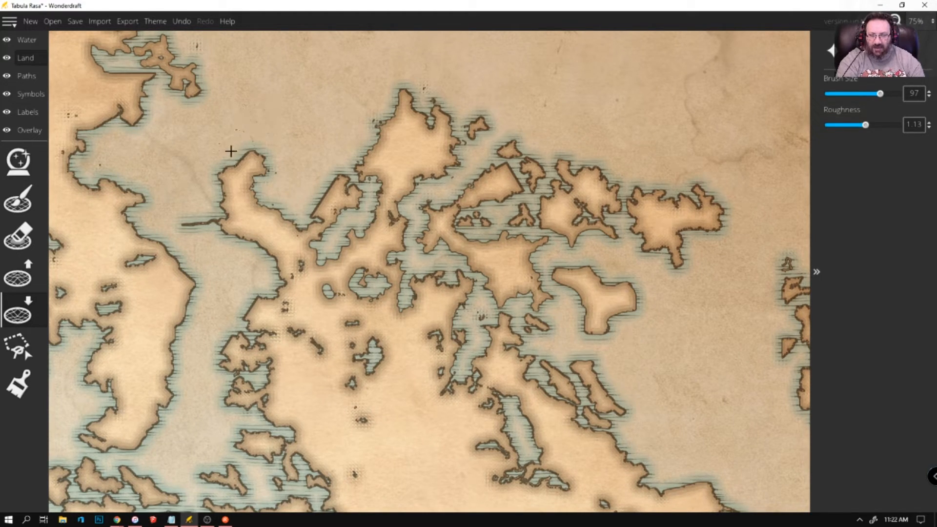
mouse_move(244, 144)
left_mouse_down()
mouse_move(246, 162)
mouse_move(195, 168)
left_mouse_up()
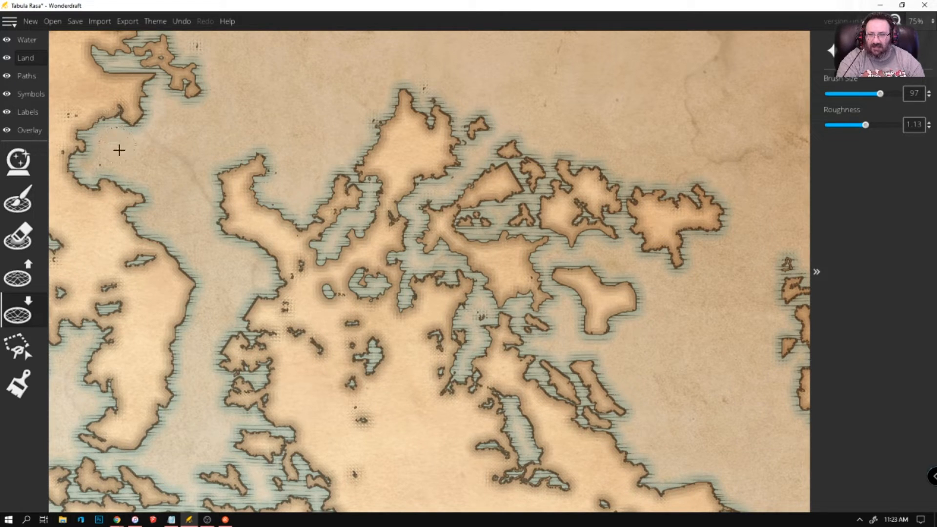
Lower land between the small lakes near the map's southern edge to join them with the water beside them
scroll(674, 191, "down", 6)
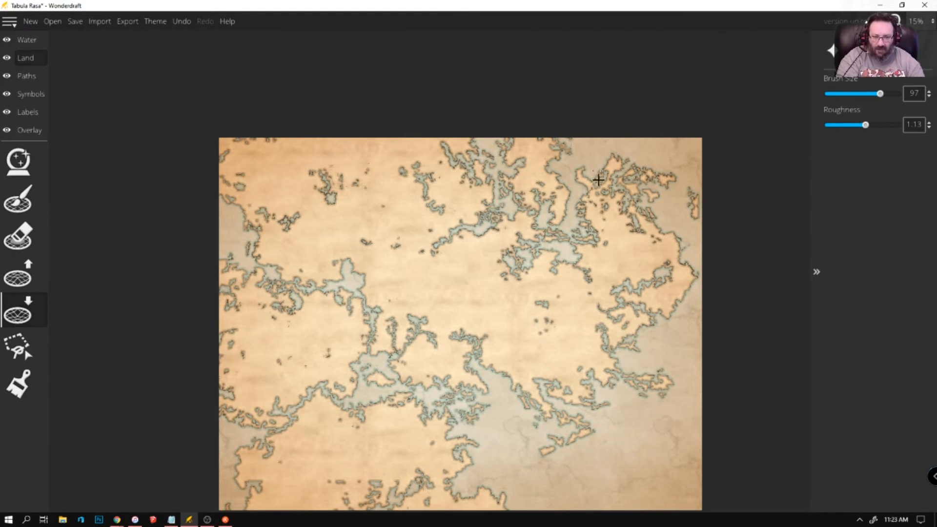
scroll(361, 470, "up", 5)
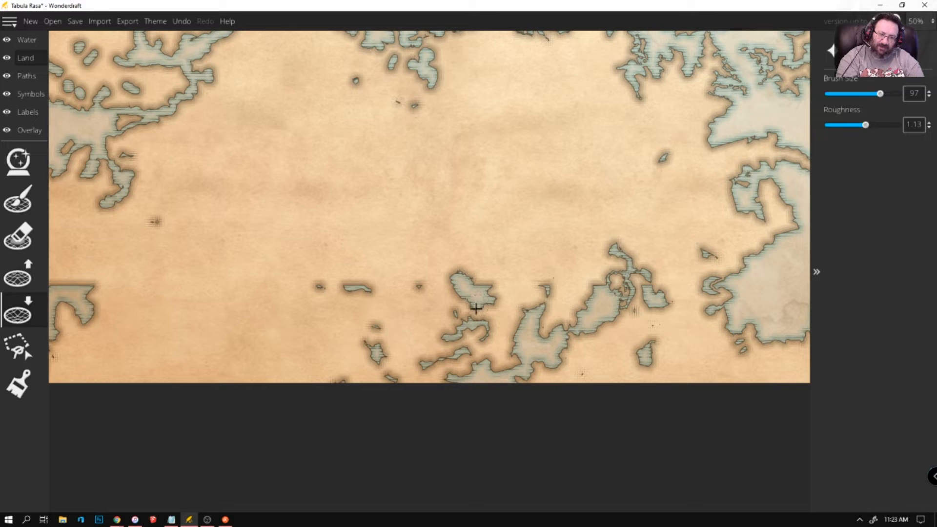
mouse_move(460, 337)
left_mouse_down()
mouse_move(456, 356)
mouse_move(507, 376)
mouse_move(536, 357)
left_mouse_up()
scroll(525, 340, "down", 3)
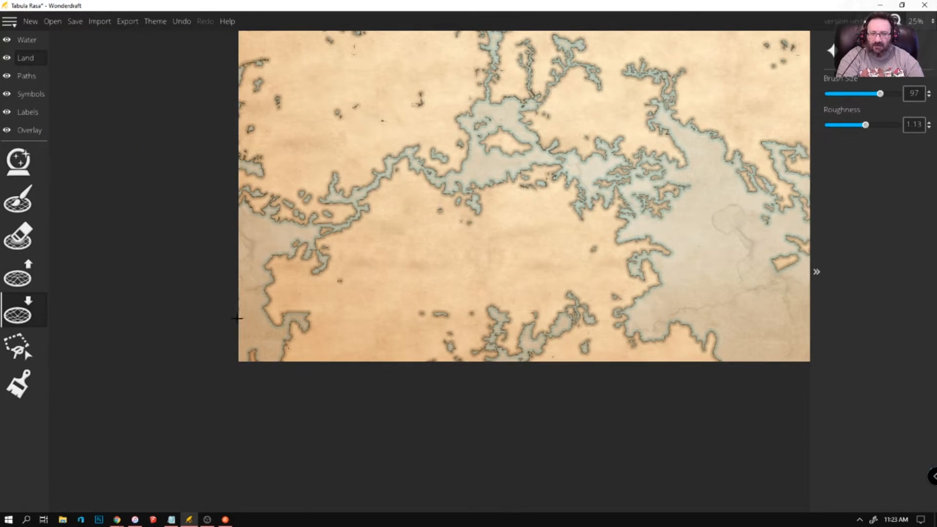
Carve a winding river through the southwestern land from the western sea down to the map's southern edge
scroll(237, 301, "up", 1)
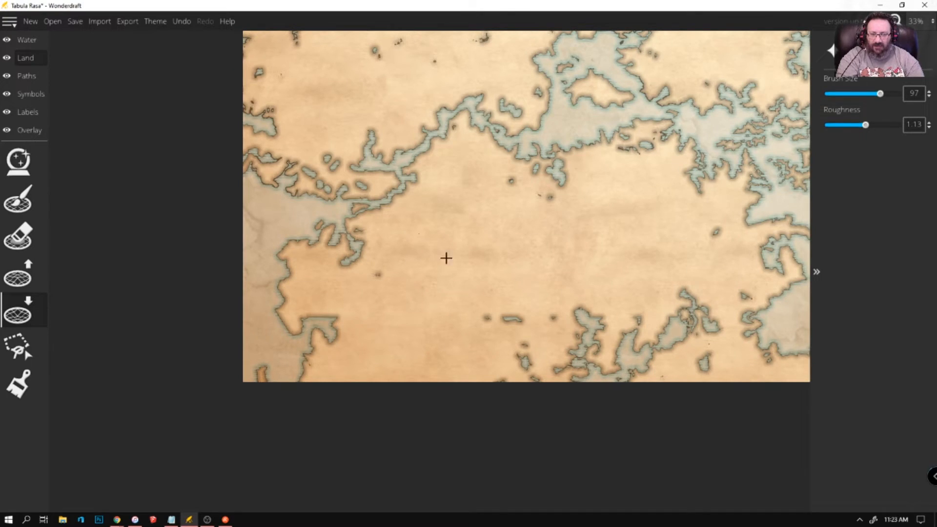
scroll(478, 311, "down", 2)
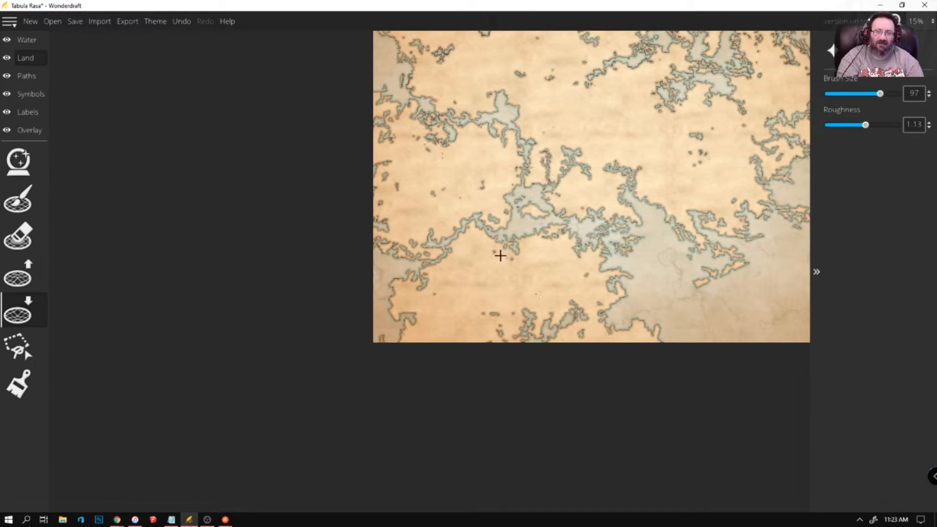
scroll(429, 293, "up", 3)
mouse_move(483, 259)
left_mouse_down()
mouse_move(505, 280)
mouse_move(567, 305)
mouse_move(543, 328)
mouse_move(555, 353)
mouse_move(603, 359)
mouse_move(603, 368)
mouse_move(628, 358)
mouse_move(635, 378)
mouse_move(613, 373)
mouse_move(660, 395)
mouse_move(615, 420)
mouse_move(572, 417)
mouse_move(592, 423)
mouse_move(604, 410)
mouse_move(573, 410)
mouse_move(538, 453)
left_mouse_up()
scroll(166, 317, "down", 5)
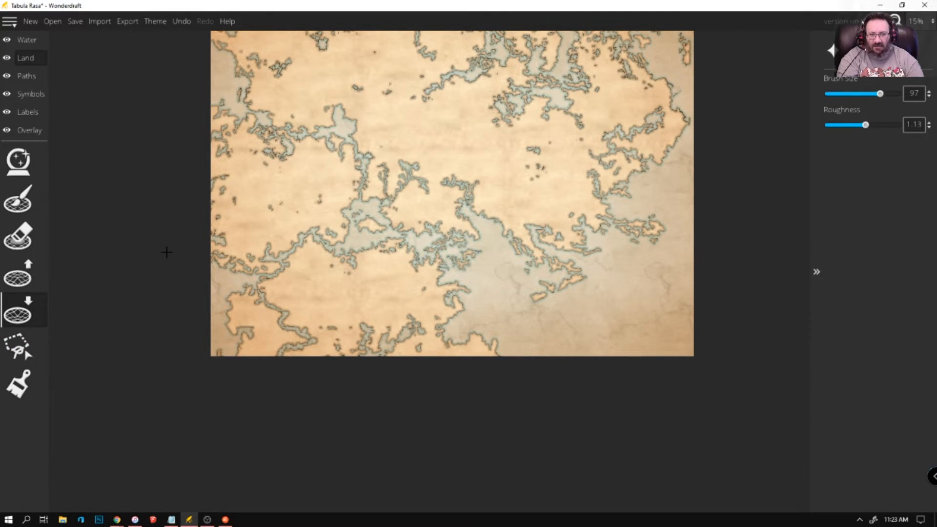
Add branching channels and a wide eastern basin to the southwestern river, and cut a waterway west through the peninsula
scroll(184, 272, "up", 4)
scroll(355, 305, "down", 2)
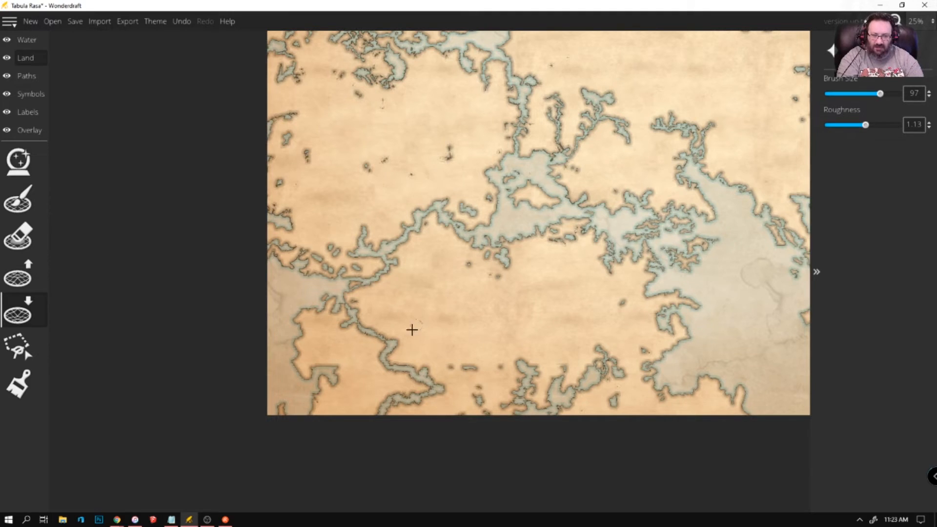
scroll(414, 327, "up", 4)
mouse_move(274, 383)
left_mouse_down()
mouse_move(246, 344)
mouse_move(267, 303)
mouse_move(263, 286)
mouse_move(283, 274)
mouse_move(296, 284)
mouse_move(371, 279)
mouse_move(420, 312)
mouse_move(432, 348)
mouse_move(425, 361)
mouse_move(468, 424)
mouse_move(545, 427)
mouse_move(536, 408)
mouse_move(486, 387)
mouse_move(430, 382)
mouse_move(469, 441)
mouse_move(449, 493)
mouse_move(506, 439)
mouse_move(519, 444)
mouse_move(516, 462)
mouse_move(528, 478)
mouse_move(585, 470)
mouse_move(564, 449)
mouse_move(523, 451)
mouse_move(546, 439)
mouse_move(581, 447)
mouse_move(535, 458)
mouse_move(508, 417)
left_mouse_up()
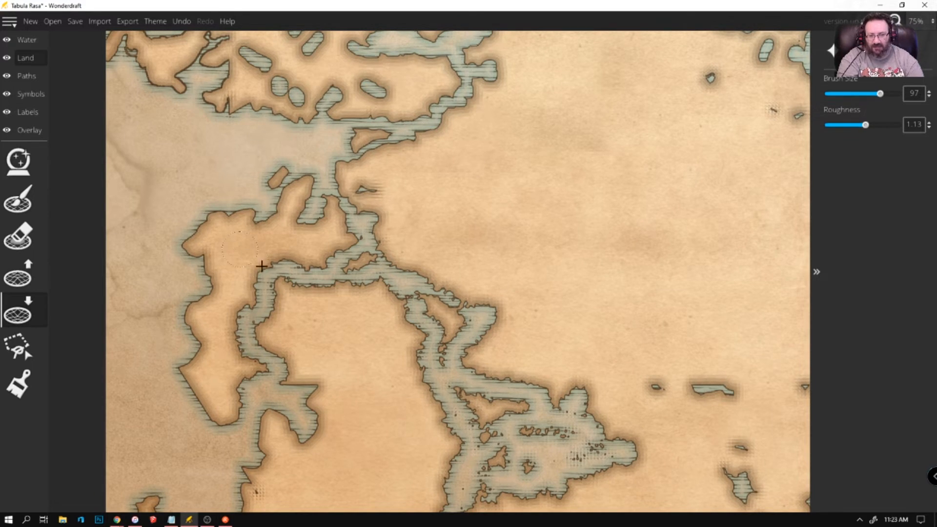
Break up the southwestern peninsula into a dense archipelago of small islets by lowering its land
mouse_move(371, 441)
left_mouse_down()
mouse_move(358, 378)
mouse_move(335, 439)
mouse_move(343, 415)
mouse_move(318, 401)
mouse_move(324, 383)
mouse_move(266, 364)
mouse_move(300, 307)
mouse_move(296, 349)
mouse_move(325, 347)
mouse_move(361, 368)
mouse_move(354, 389)
mouse_move(361, 347)
mouse_move(320, 343)
mouse_move(306, 325)
mouse_move(316, 318)
mouse_move(272, 304)
mouse_move(284, 340)
mouse_move(273, 380)
mouse_move(427, 510)
mouse_move(403, 440)
mouse_move(425, 424)
mouse_move(404, 406)
mouse_move(432, 379)
mouse_move(398, 377)
mouse_move(399, 352)
mouse_move(383, 356)
mouse_move(316, 454)
mouse_move(395, 471)
mouse_move(452, 456)
mouse_move(406, 444)
mouse_move(431, 432)
mouse_move(428, 423)
mouse_move(376, 426)
mouse_move(397, 405)
mouse_move(392, 397)
mouse_move(419, 440)
mouse_move(311, 445)
mouse_move(292, 420)
mouse_move(300, 385)
mouse_move(287, 388)
mouse_move(342, 441)
mouse_move(356, 468)
mouse_move(277, 485)
mouse_move(293, 463)
mouse_move(267, 443)
mouse_move(245, 469)
mouse_move(264, 491)
mouse_move(284, 464)
mouse_move(335, 472)
mouse_move(420, 462)
mouse_move(429, 481)
mouse_move(362, 487)
mouse_move(439, 415)
mouse_move(322, 330)
mouse_move(340, 324)
mouse_move(379, 251)
mouse_move(220, 259)
mouse_move(252, 222)
mouse_move(244, 196)
mouse_move(222, 229)
mouse_move(205, 186)
mouse_move(282, 173)
left_mouse_up()
scroll(251, 488, "down", 1)
scroll(376, 363, "down", 5)
left_click_drag(429, 469, 429, 430)
scroll(309, 325, "up", 6)
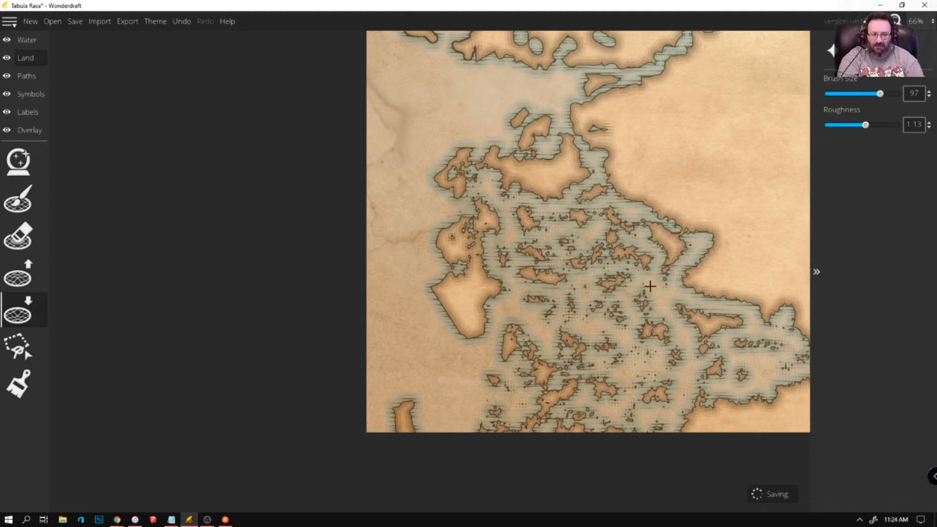
mouse_move(454, 249)
left_mouse_down()
mouse_move(425, 308)
mouse_move(482, 284)
mouse_move(479, 308)
mouse_move(469, 293)
mouse_move(494, 227)
mouse_move(487, 210)
mouse_move(512, 169)
mouse_move(584, 175)
mouse_move(580, 156)
mouse_move(557, 161)
mouse_move(559, 134)
mouse_move(536, 114)
mouse_move(508, 125)
left_mouse_up()
Paint land at size 72 along the southwestern archipelago's western side and across the sea in the map's southwestern corner
scroll(209, 303, "down", 5)
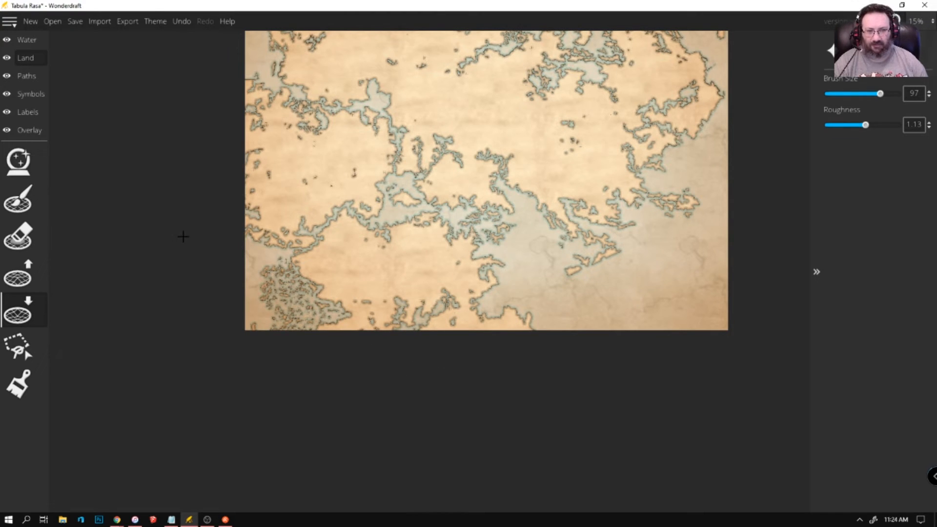
scroll(191, 250, "up", 4)
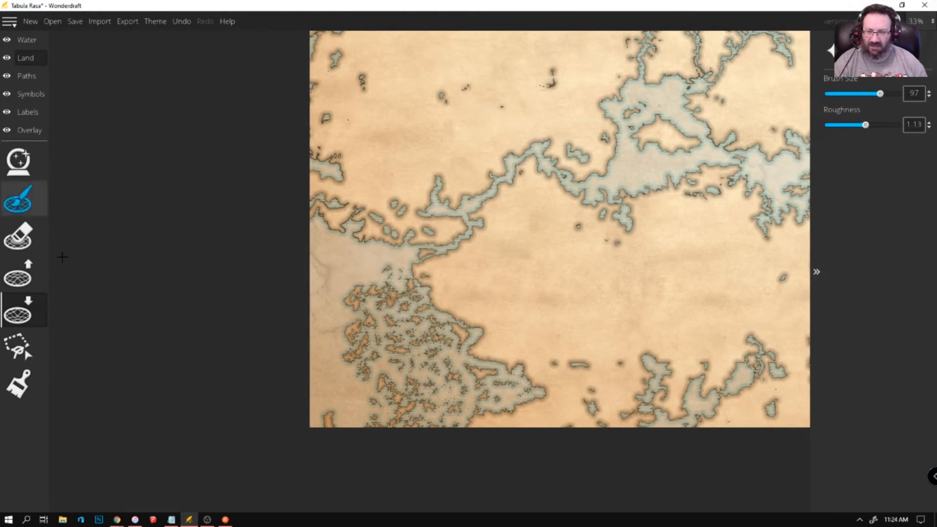
left_click(18, 198)
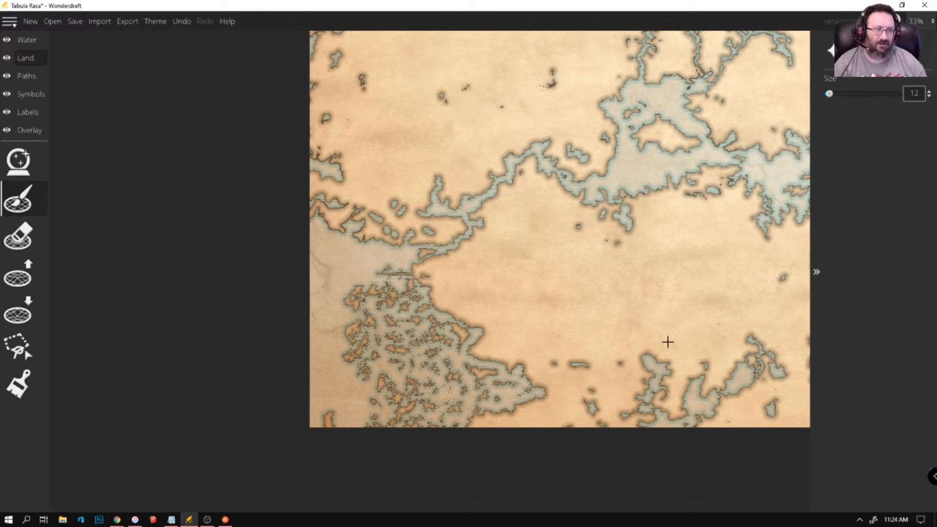
mouse_move(416, 275)
left_mouse_down()
mouse_move(372, 274)
mouse_move(343, 315)
left_mouse_up()
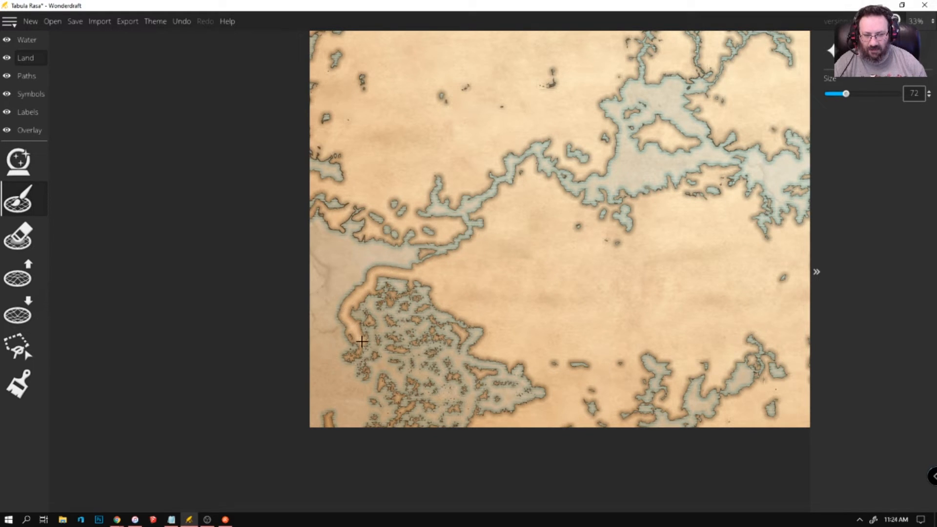
mouse_move(377, 361)
left_mouse_down()
mouse_move(389, 383)
mouse_move(436, 412)
left_mouse_up()
mouse_move(334, 380)
left_mouse_down()
mouse_move(364, 403)
mouse_move(368, 427)
left_mouse_up()
left_click_drag(338, 383, 298, 365)
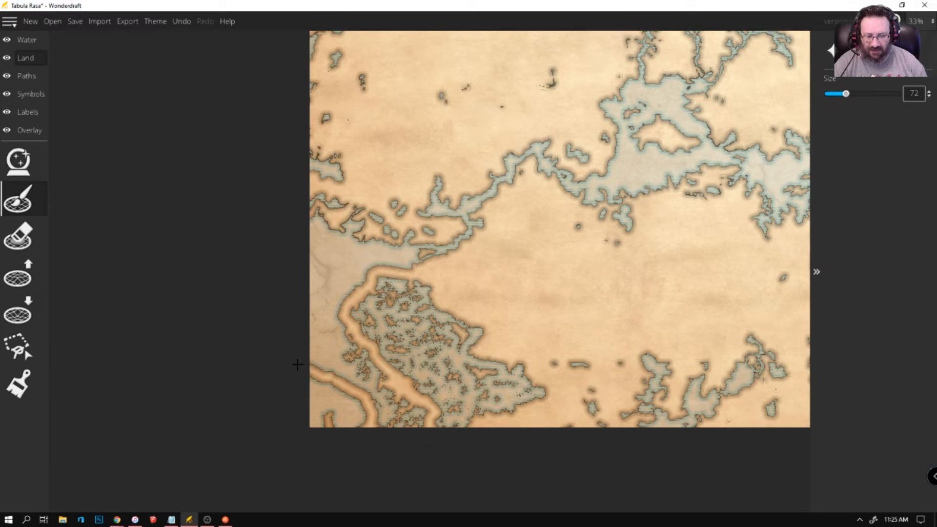
mouse_move(345, 366)
left_mouse_down()
mouse_move(322, 357)
mouse_move(326, 377)
mouse_move(331, 370)
mouse_move(306, 388)
mouse_move(304, 408)
mouse_move(325, 412)
mouse_move(327, 422)
mouse_move(323, 383)
mouse_move(316, 420)
mouse_move(354, 430)
left_mouse_up()
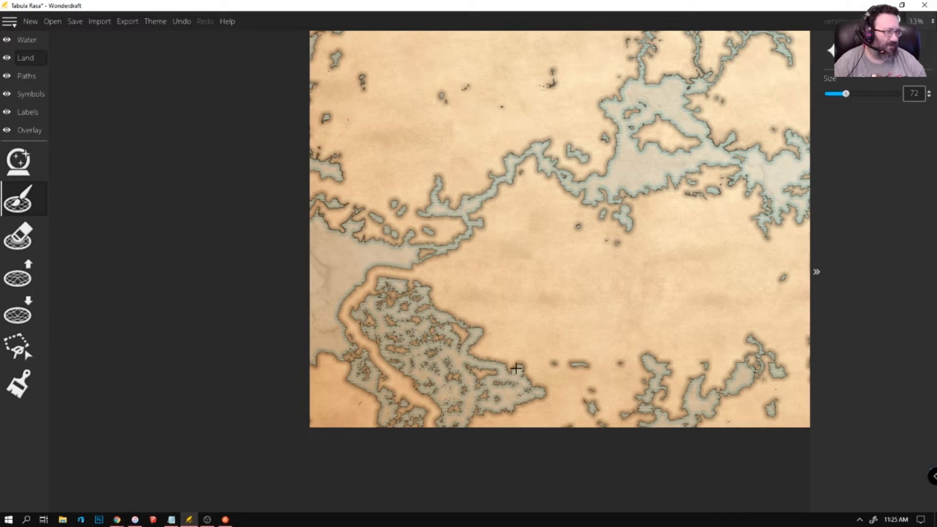
Fill the southwestern archipelago and its eastern basin with solid land up to the newly painted western band
mouse_move(564, 352)
left_mouse_down()
mouse_move(544, 364)
mouse_move(557, 347)
mouse_move(475, 408)
mouse_move(467, 432)
mouse_move(457, 380)
left_mouse_up()
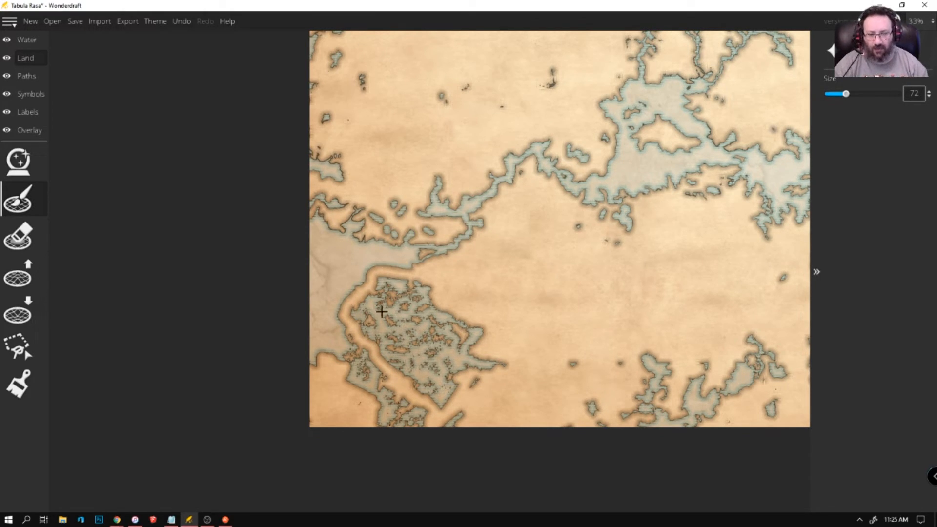
mouse_move(442, 295)
left_mouse_down()
mouse_move(404, 300)
mouse_move(392, 290)
mouse_move(445, 295)
left_mouse_up()
mouse_move(352, 303)
left_mouse_down()
mouse_move(381, 339)
mouse_move(382, 314)
mouse_move(577, 350)
left_mouse_up()
mouse_move(605, 368)
left_mouse_down()
mouse_move(574, 367)
mouse_move(579, 223)
mouse_move(643, 252)
mouse_move(448, 386)
mouse_move(395, 389)
mouse_move(406, 360)
mouse_move(389, 371)
mouse_move(373, 355)
mouse_move(376, 362)
mouse_move(461, 312)
mouse_move(431, 324)
mouse_move(481, 312)
mouse_move(450, 364)
mouse_move(484, 348)
mouse_move(471, 405)
mouse_move(462, 413)
mouse_move(446, 401)
mouse_move(446, 411)
mouse_move(425, 363)
left_mouse_up()
mouse_move(375, 345)
left_mouse_down()
mouse_move(342, 330)
mouse_move(335, 304)
mouse_move(334, 327)
left_mouse_up()
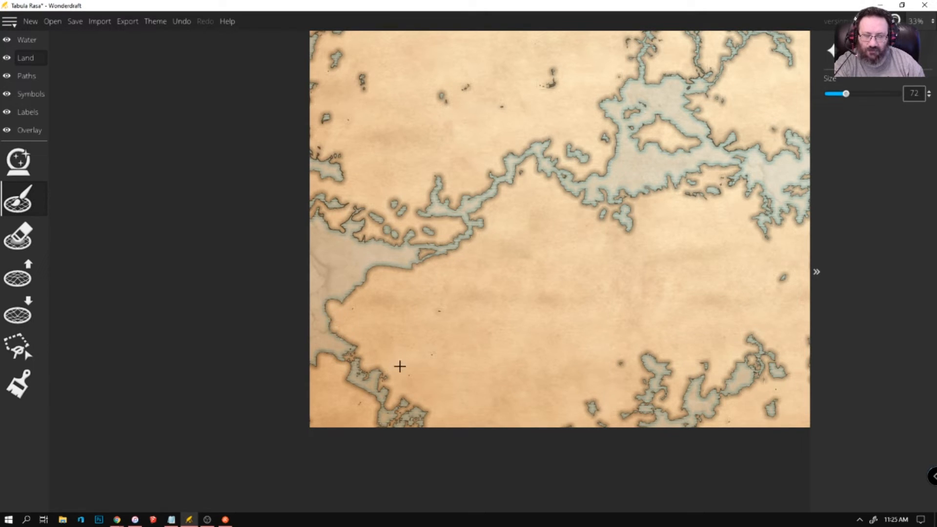
Paint land over the leftover channel and islets running from the southwestern coast down to the map's southern edge
mouse_move(419, 405)
left_mouse_down()
mouse_move(412, 412)
mouse_move(421, 419)
left_mouse_up()
scroll(426, 315, "down", 3)
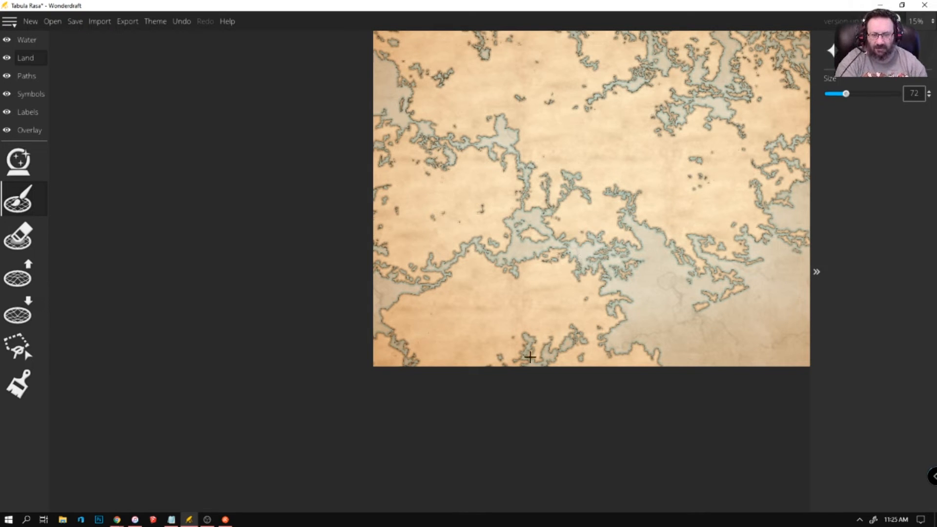
scroll(430, 253, "up", 5)
scroll(430, 361, "down", 4)
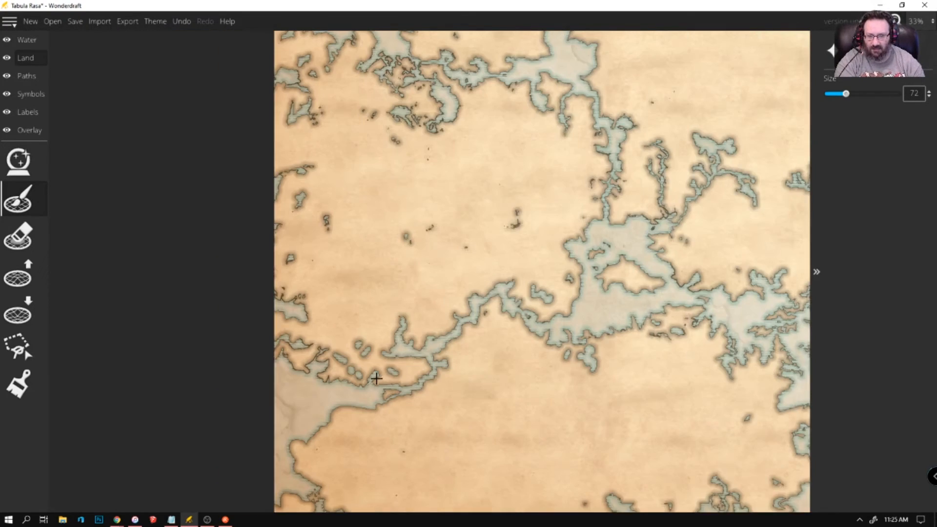
scroll(420, 427, "down", 1)
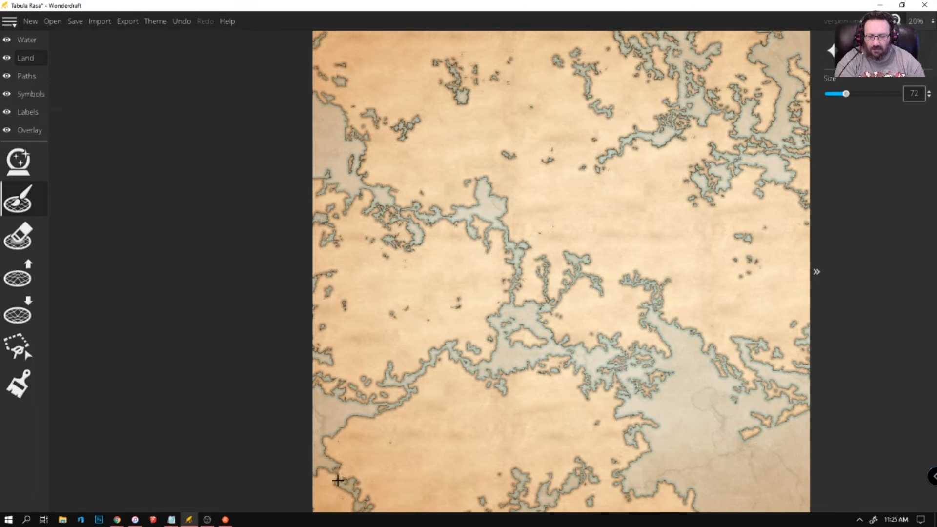
left_click_drag(386, 511, 387, 468)
mouse_move(329, 452)
left_mouse_down()
mouse_move(344, 434)
mouse_move(342, 443)
mouse_move(399, 457)
mouse_move(360, 441)
left_mouse_up()
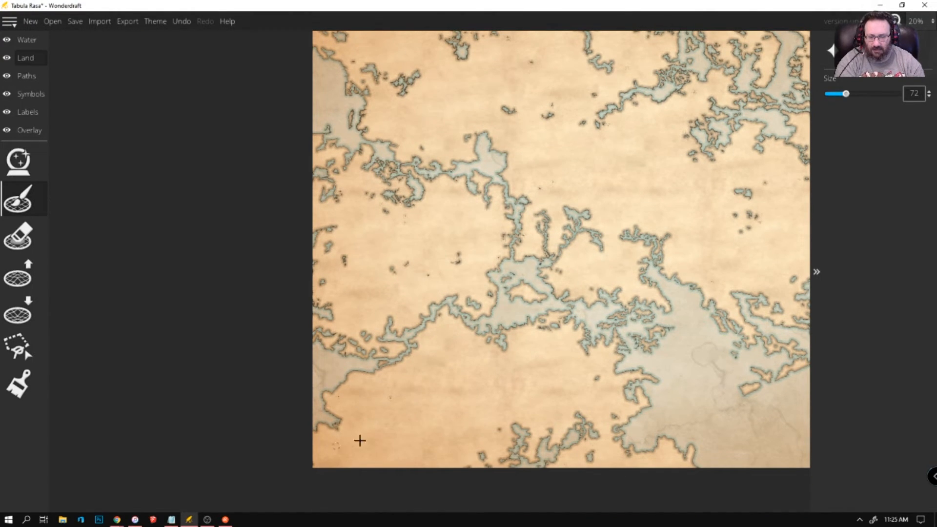
Lower land along the western coast just north of the southwestern river mouth to carve branching inlets, using brush size 97
left_click(18, 311)
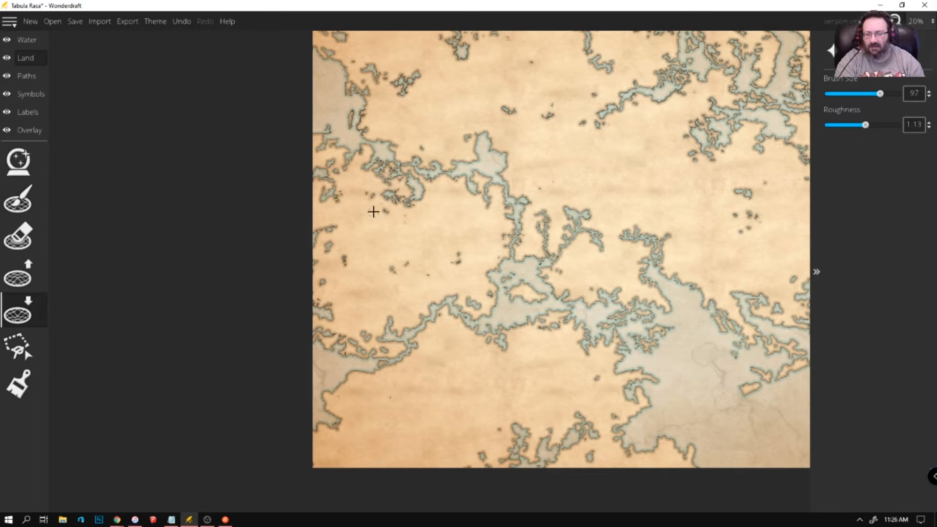
mouse_move(331, 306)
left_mouse_down()
mouse_move(348, 301)
mouse_move(332, 311)
mouse_move(362, 320)
mouse_move(345, 314)
mouse_move(354, 323)
mouse_move(338, 332)
left_mouse_up()
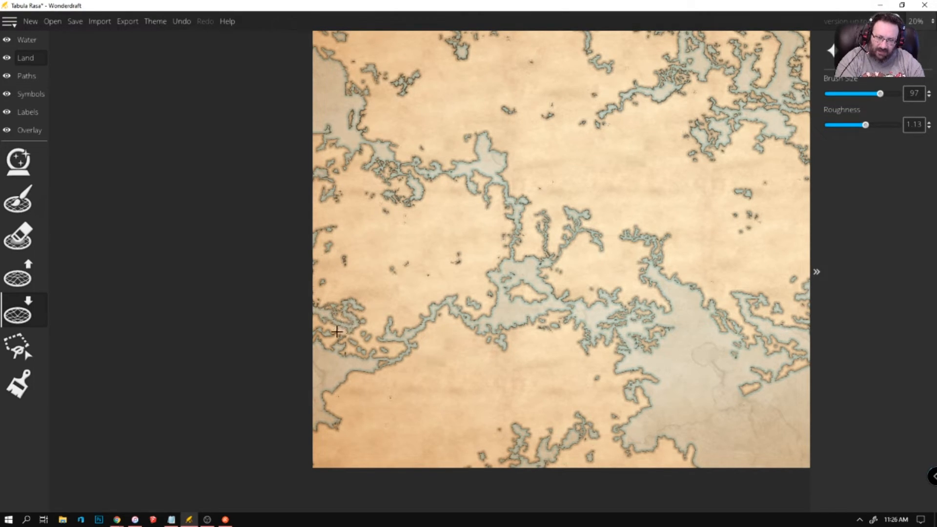
left_click_drag(342, 336, 362, 333)
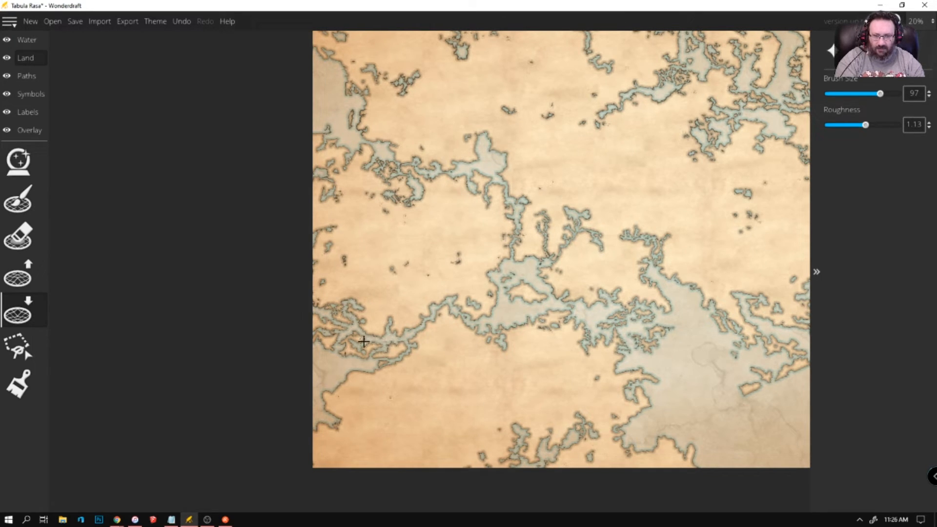
Lower land to connect the small inlets below the large western bay and enlarge the scattered lakes farther south
scroll(326, 254, "down", 1)
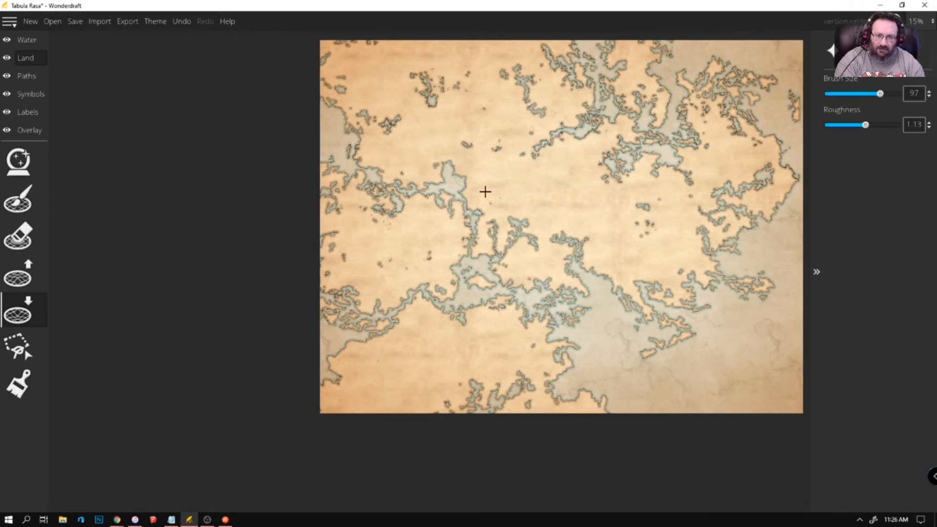
scroll(279, 69, "up", 2)
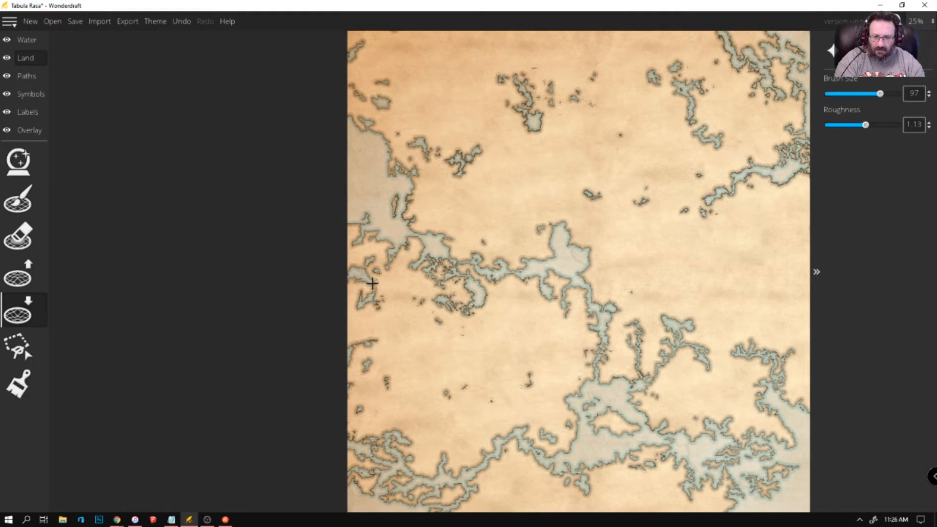
left_click_drag(369, 272, 383, 259)
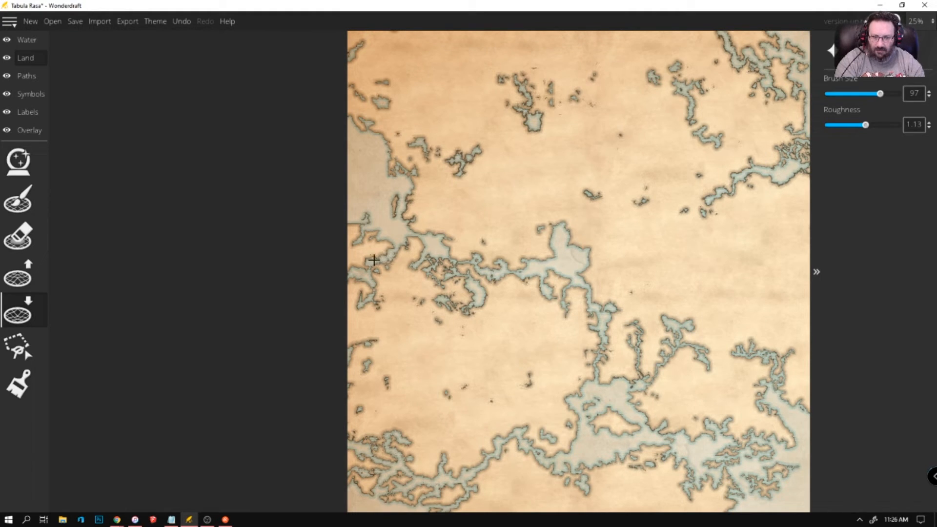
left_click_drag(368, 364, 385, 375)
mouse_move(480, 390)
left_mouse_down()
mouse_move(457, 392)
mouse_move(486, 368)
mouse_move(532, 379)
mouse_move(518, 384)
left_mouse_up()
scroll(245, 212, "down", 2)
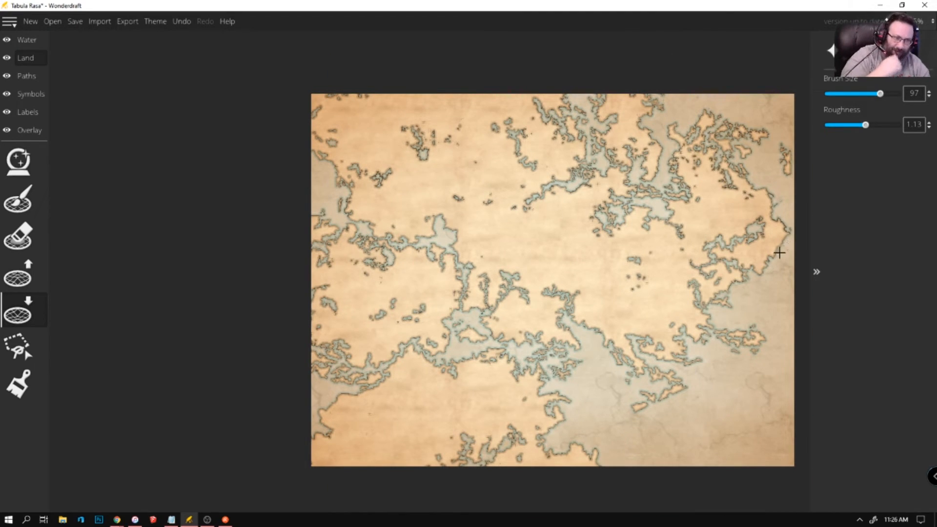
Widen the northern inlet's southwestern arm, add coves along its shores, and enlarge the pond just south of it
scroll(485, 181, "up", 4)
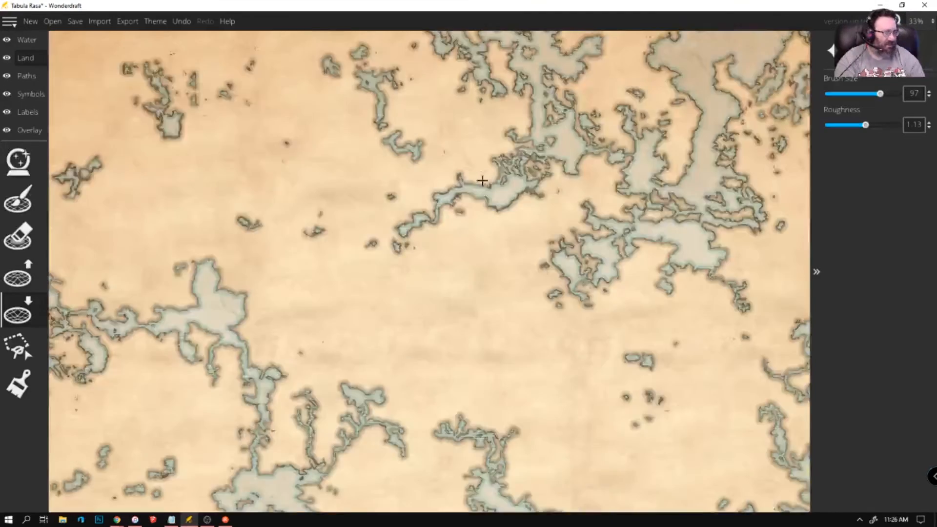
scroll(423, 159, "up", 5)
mouse_move(480, 271)
left_mouse_down()
mouse_move(443, 271)
mouse_move(428, 286)
mouse_move(434, 303)
mouse_move(375, 300)
mouse_move(369, 285)
mouse_move(345, 274)
mouse_move(391, 274)
mouse_move(500, 239)
mouse_move(490, 162)
mouse_move(478, 165)
mouse_move(480, 183)
mouse_move(552, 243)
mouse_move(612, 235)
mouse_move(645, 245)
mouse_move(651, 217)
mouse_move(677, 213)
left_mouse_up()
mouse_move(657, 91)
left_mouse_down()
mouse_move(695, 65)
mouse_move(711, 72)
mouse_move(707, 97)
mouse_move(716, 118)
left_mouse_up()
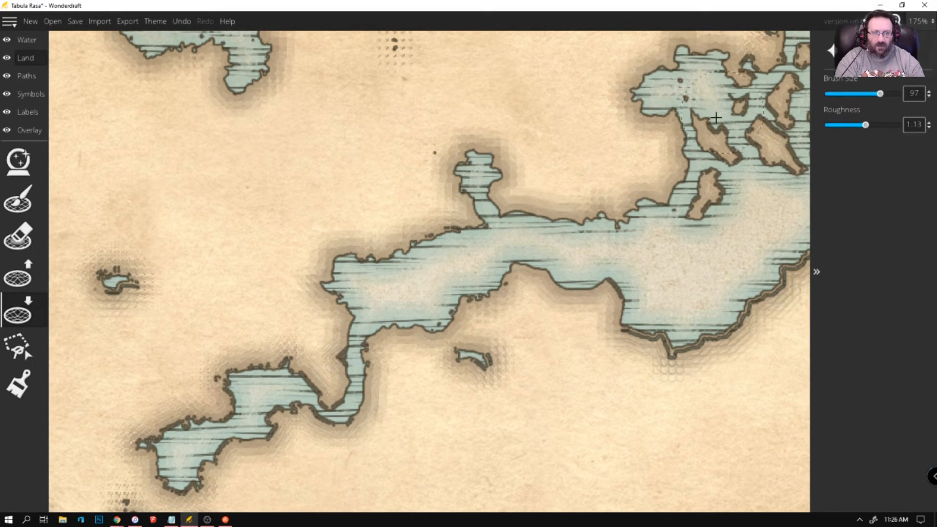
mouse_move(281, 402)
left_mouse_down()
mouse_move(253, 389)
mouse_move(246, 422)
mouse_move(181, 453)
mouse_move(144, 447)
mouse_move(179, 475)
mouse_move(254, 408)
mouse_move(293, 389)
mouse_move(261, 389)
mouse_move(233, 411)
mouse_move(296, 400)
mouse_move(336, 408)
mouse_move(357, 379)
mouse_move(356, 334)
mouse_move(417, 266)
mouse_move(500, 267)
mouse_move(475, 273)
mouse_move(467, 291)
left_mouse_up()
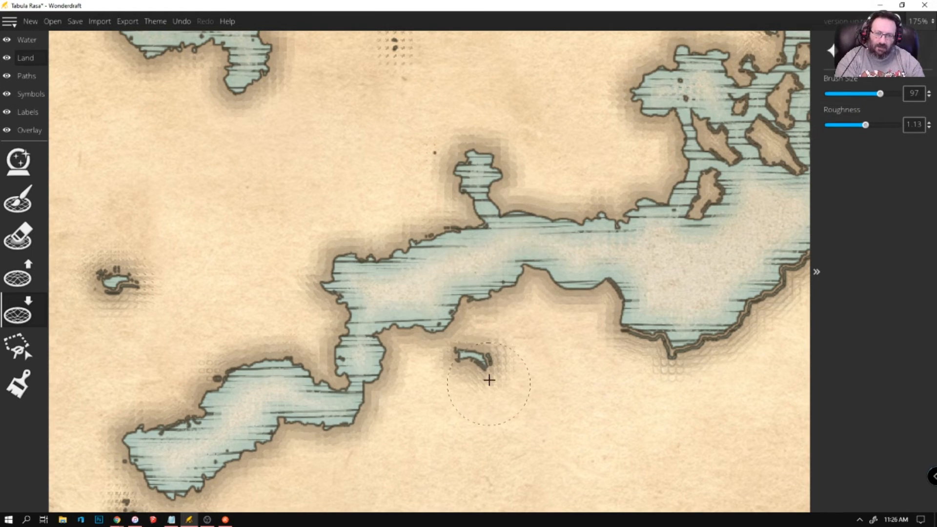
left_click_drag(471, 361, 496, 361)
mouse_move(695, 324)
left_mouse_down()
mouse_move(646, 317)
mouse_move(680, 297)
left_mouse_up()
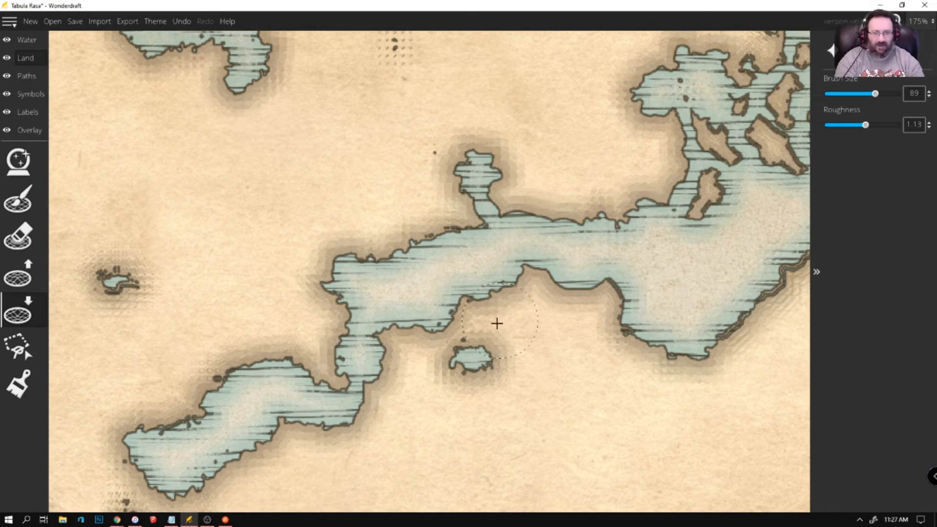
Reduce the lowering brush to 69 and enlarge the small ponds west of the northern inlet
scroll(404, 291, "down", 4)
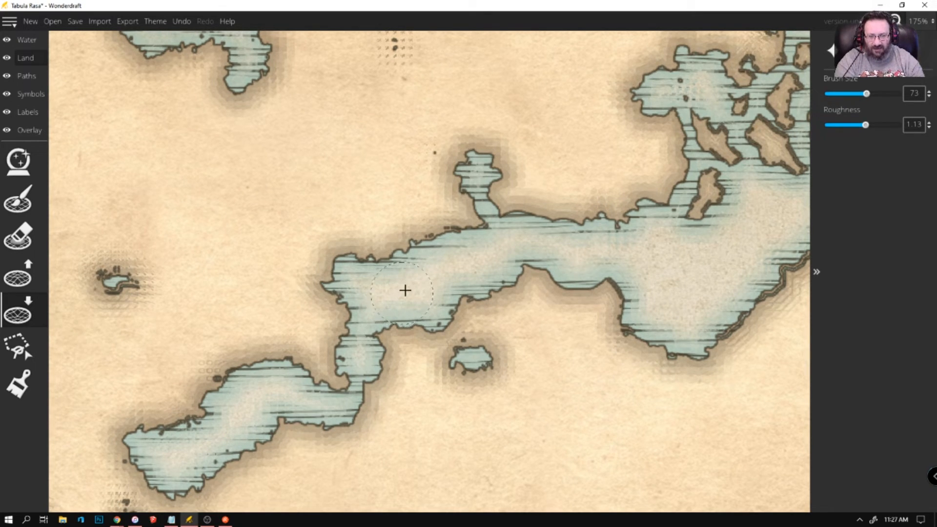
scroll(404, 291, "down", 3)
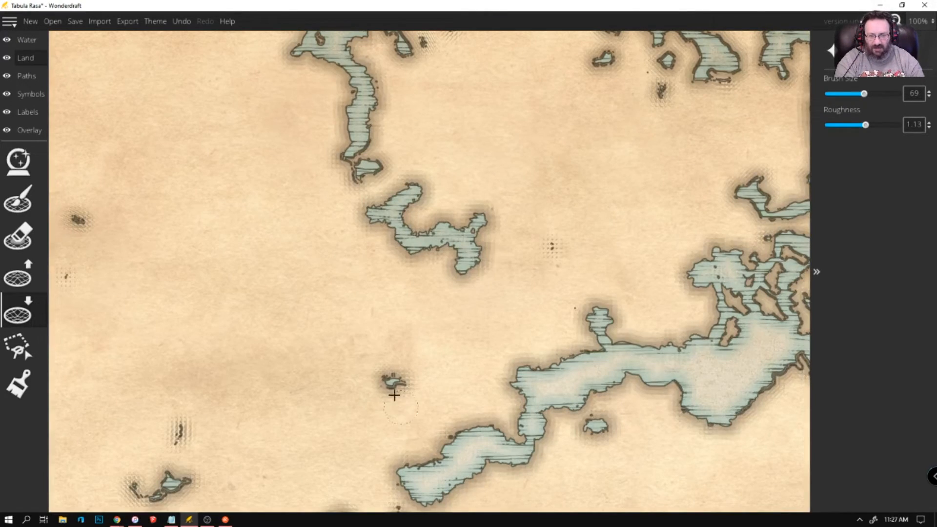
left_click_drag(394, 394, 408, 364)
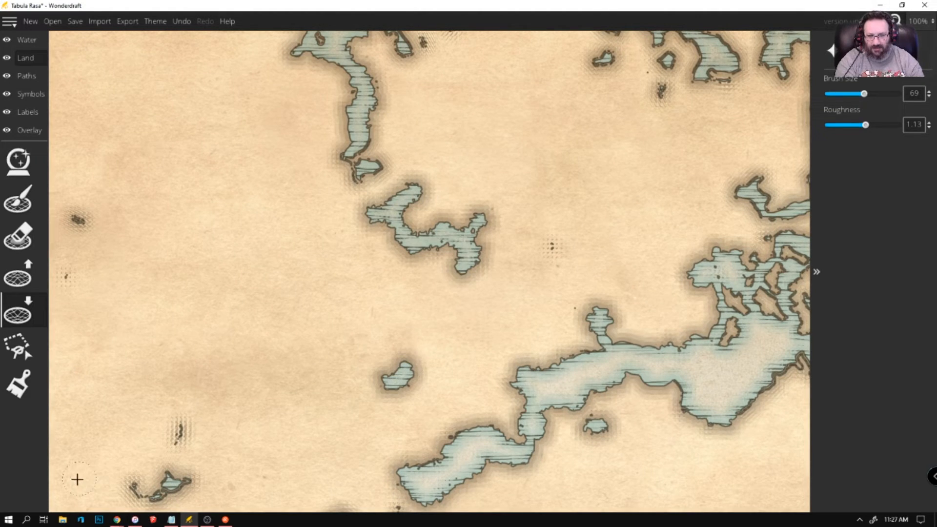
key("Down")
mouse_move(131, 446)
left_mouse_down()
mouse_move(142, 463)
mouse_move(167, 451)
mouse_move(182, 383)
left_mouse_up()
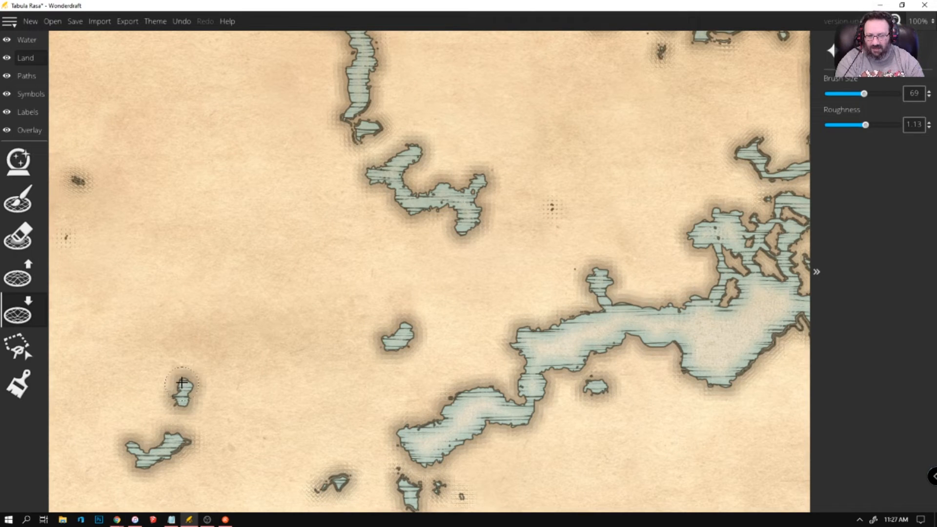
Reduce the lowering brush to 53 and enlarge the ponds just below the northern inlet's southwestern tip
scroll(435, 307, "down", 3)
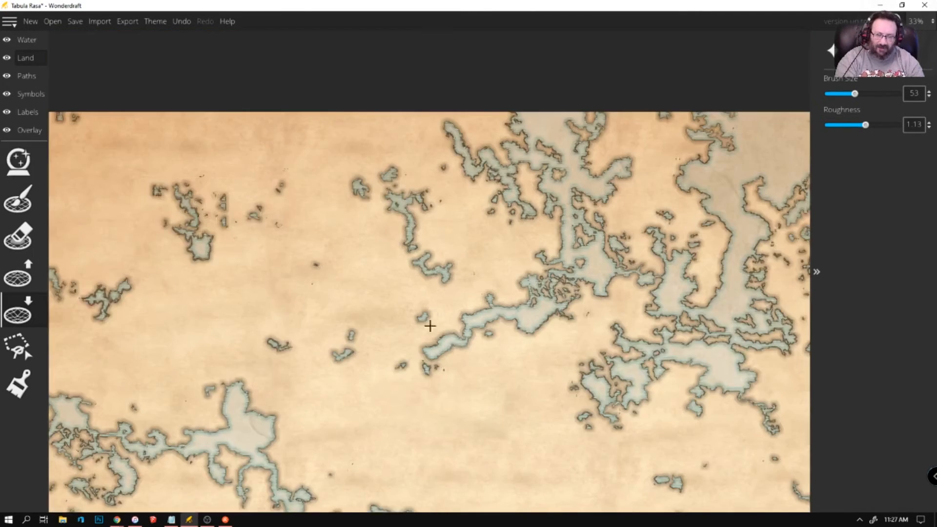
scroll(389, 454, "up", 3)
mouse_move(436, 198)
left_mouse_down()
mouse_move(403, 212)
mouse_move(405, 227)
mouse_move(381, 236)
mouse_move(398, 235)
mouse_move(423, 197)
mouse_move(498, 193)
mouse_move(498, 254)
left_mouse_up()
mouse_move(520, 207)
left_mouse_down()
mouse_move(539, 203)
mouse_move(555, 224)
mouse_move(546, 201)
left_mouse_up()
Lower small pools between the winding northern lake and the pond northwest of the inlet's tip
scroll(408, 200, "down", 8)
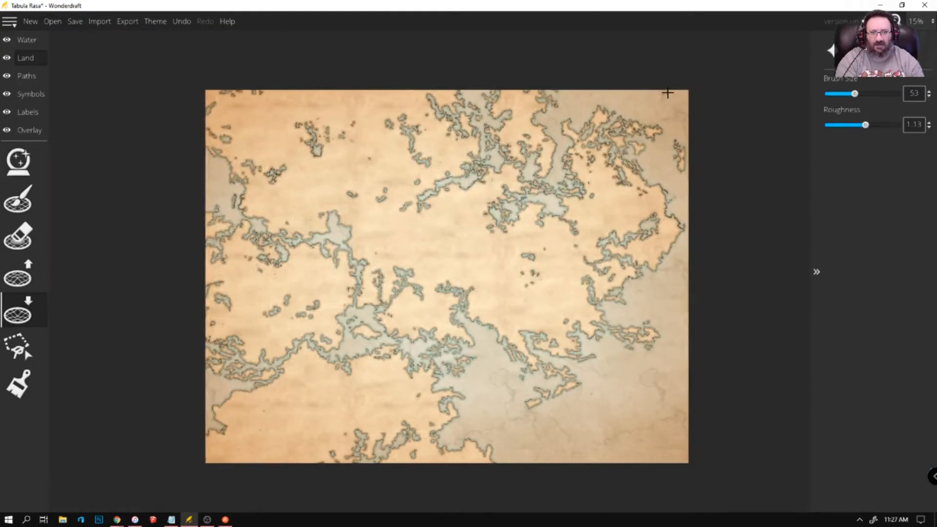
scroll(473, 126, "up", 4)
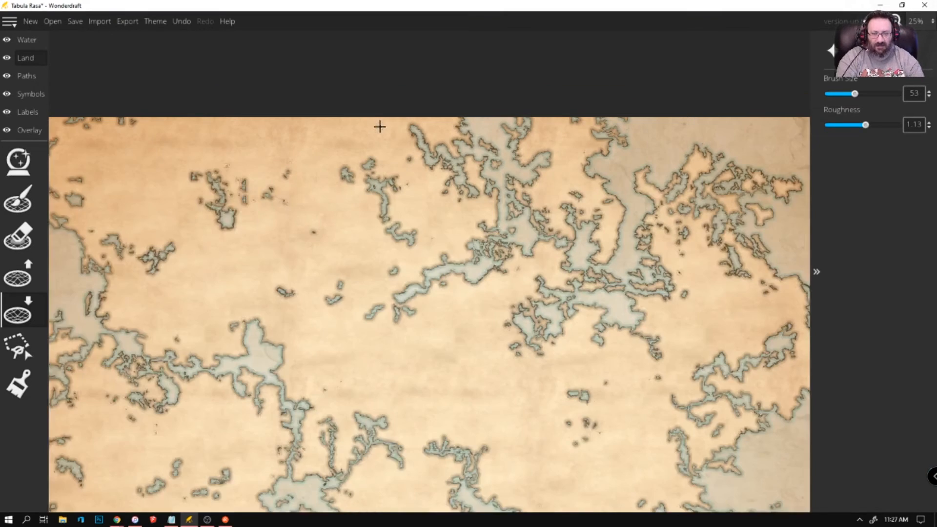
scroll(435, 286, "up", 1)
mouse_move(437, 318)
left_mouse_down()
mouse_move(435, 298)
mouse_move(444, 301)
left_mouse_up()
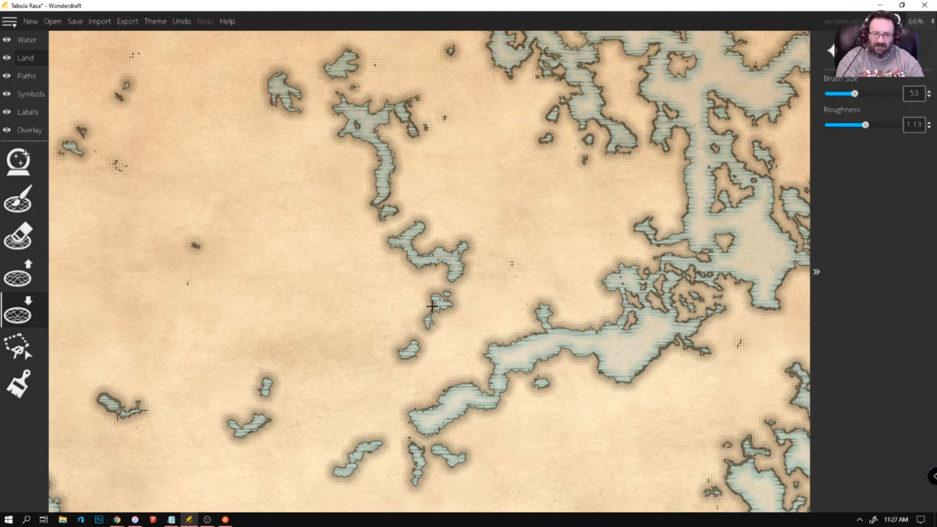
Carve a broken river west from the northern inlet's tip through the ponds, and scatter small pools to its southeast
scroll(567, 307, "down", 5)
scroll(474, 371, "up", 1)
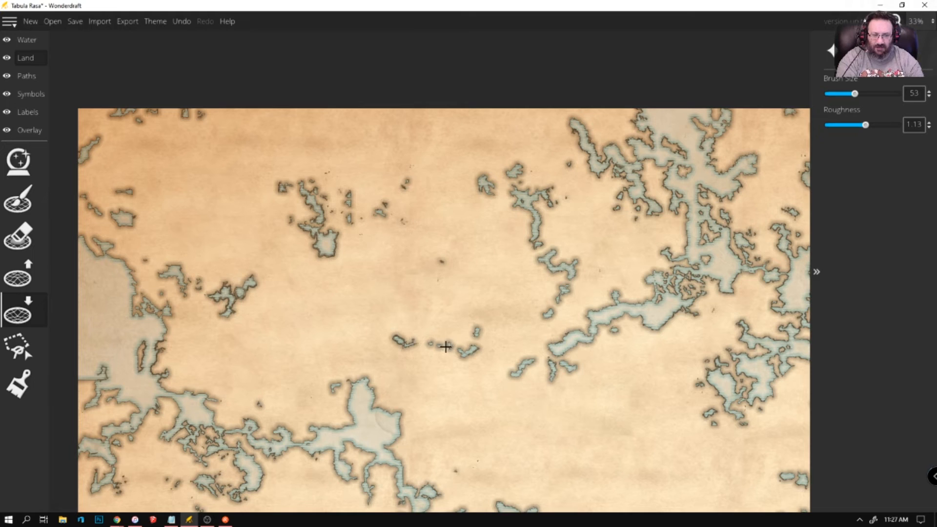
mouse_move(438, 343)
left_mouse_down()
mouse_move(488, 350)
mouse_move(511, 372)
mouse_move(553, 348)
mouse_move(549, 407)
mouse_move(583, 428)
left_mouse_up()
mouse_move(563, 368)
left_mouse_down()
mouse_move(620, 384)
mouse_move(575, 367)
mouse_move(624, 374)
mouse_move(581, 370)
left_mouse_up()
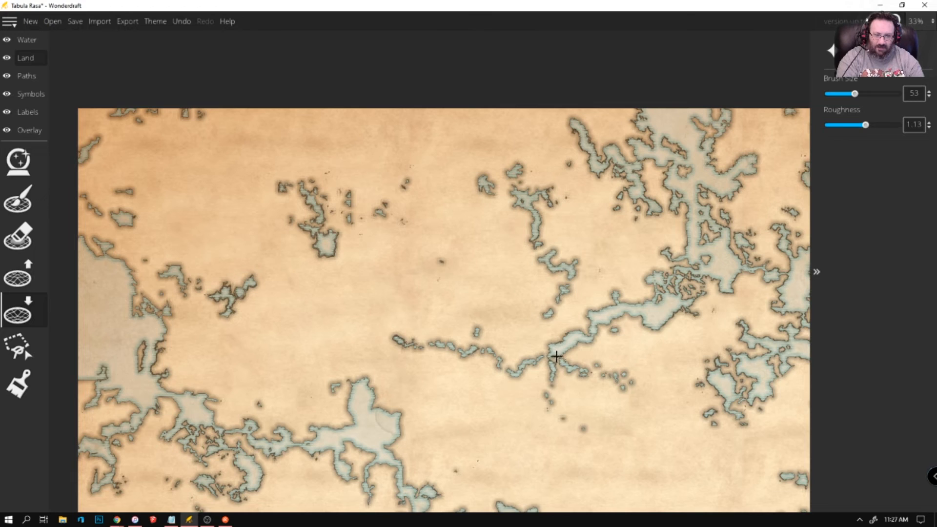
Extend the winding northern lake chain south toward the inlet and carve an arc of small lakes west from its upper end
mouse_move(541, 316)
left_mouse_down()
mouse_move(568, 342)
mouse_move(550, 326)
mouse_move(549, 310)
mouse_move(564, 296)
mouse_move(540, 253)
left_mouse_up()
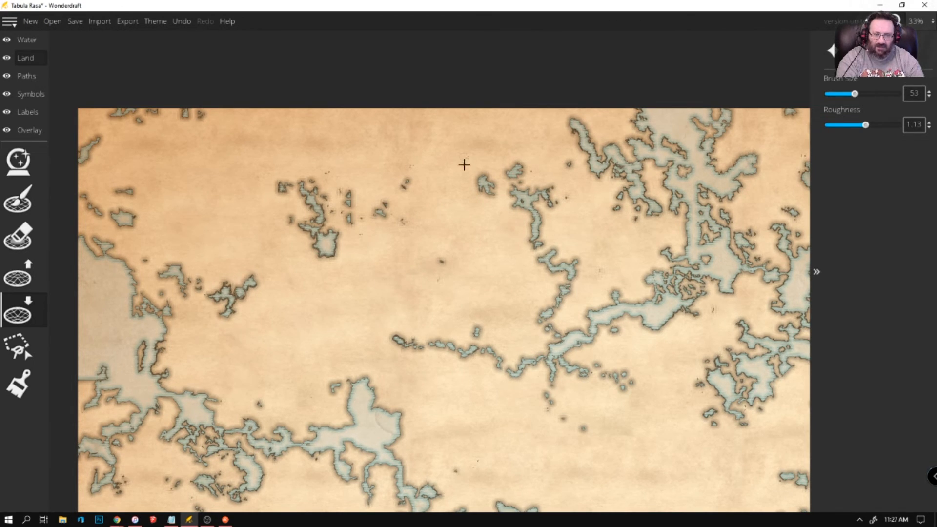
mouse_move(480, 179)
left_mouse_down()
mouse_move(424, 171)
mouse_move(390, 187)
mouse_move(381, 204)
mouse_move(406, 175)
mouse_move(500, 177)
left_mouse_up()
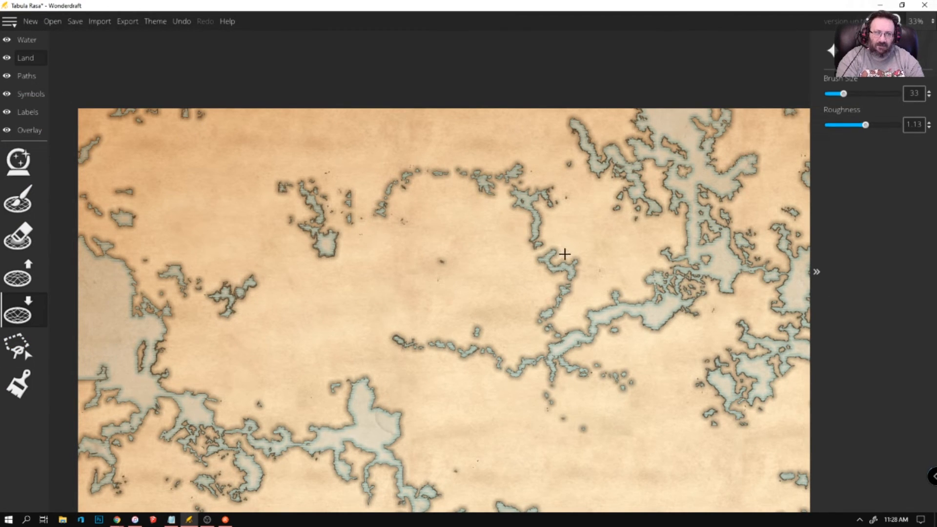
Widen the bend in the winding northern lake chain and join it to the ponds further south by lowering land
scroll(565, 255, "up", 9)
mouse_move(399, 209)
left_mouse_down()
mouse_move(422, 249)
mouse_move(461, 276)
mouse_move(421, 232)
mouse_move(430, 206)
mouse_move(415, 179)
mouse_move(421, 159)
mouse_move(424, 237)
mouse_move(494, 247)
mouse_move(421, 245)
mouse_move(502, 265)
mouse_move(540, 305)
mouse_move(530, 287)
mouse_move(524, 308)
mouse_move(512, 311)
mouse_move(494, 292)
mouse_move(500, 278)
mouse_move(536, 267)
mouse_move(562, 277)
mouse_move(569, 297)
mouse_move(568, 305)
mouse_move(524, 285)
mouse_move(536, 305)
mouse_move(532, 319)
mouse_move(476, 307)
mouse_move(478, 278)
mouse_move(493, 266)
mouse_move(547, 294)
mouse_move(525, 270)
mouse_move(567, 298)
mouse_move(536, 278)
mouse_move(548, 292)
mouse_move(564, 289)
mouse_move(607, 324)
left_mouse_up()
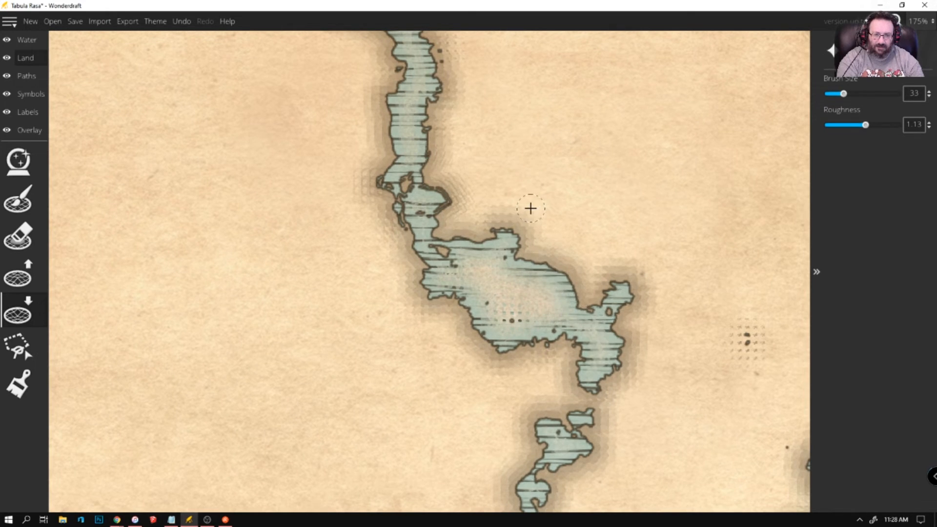
scroll(529, 208, "down", 5)
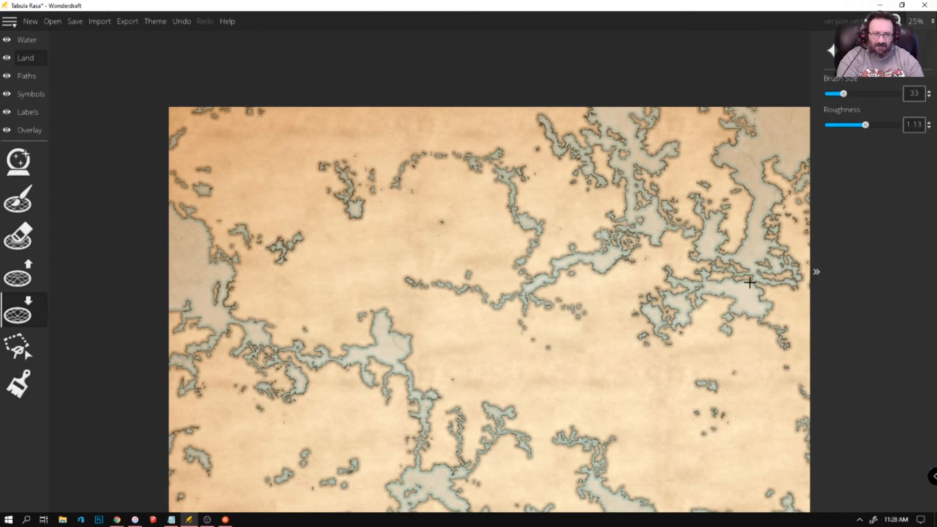
scroll(562, 249, "down", 1)
scroll(525, 239, "up", 4)
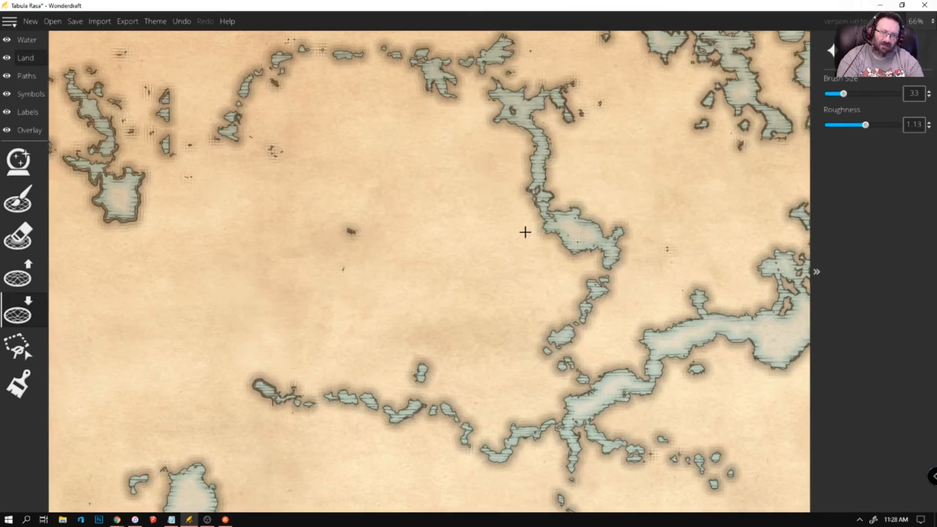
mouse_move(560, 347)
left_mouse_down()
mouse_move(559, 366)
mouse_move(574, 364)
mouse_move(569, 342)
mouse_move(610, 259)
left_mouse_up()
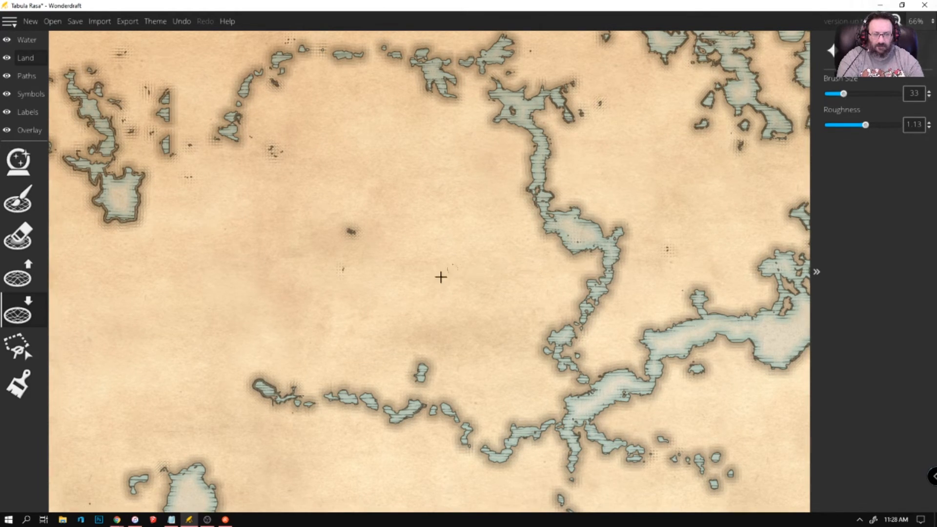
scroll(428, 289, "down", 3)
scroll(453, 198, "up", 2)
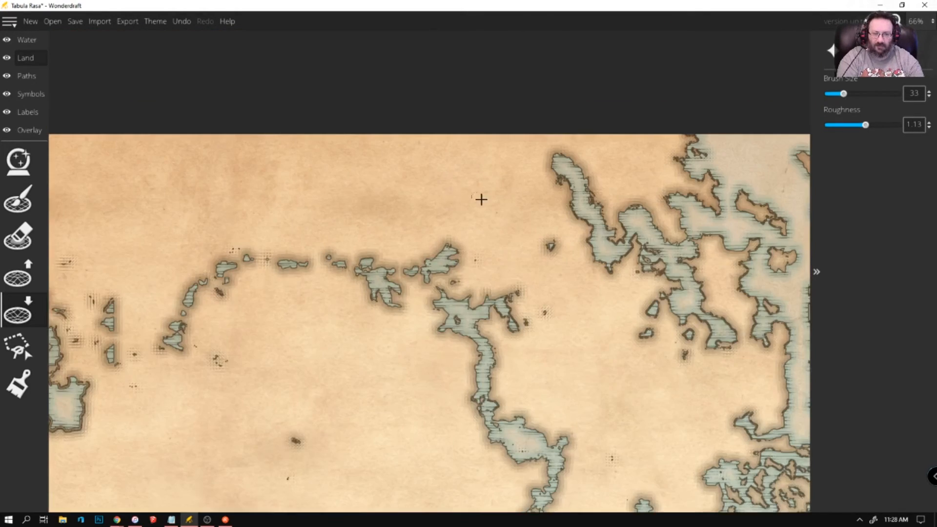
Switch to raising land, enlarge the brush to 125 and fill in the western end of the arc of small lakes
left_click(17, 274)
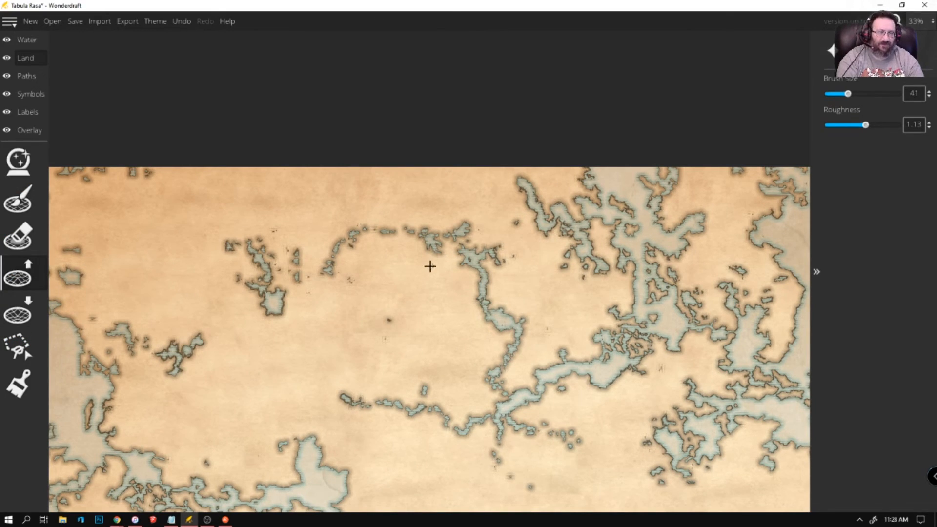
left_click_drag(331, 255, 309, 286)
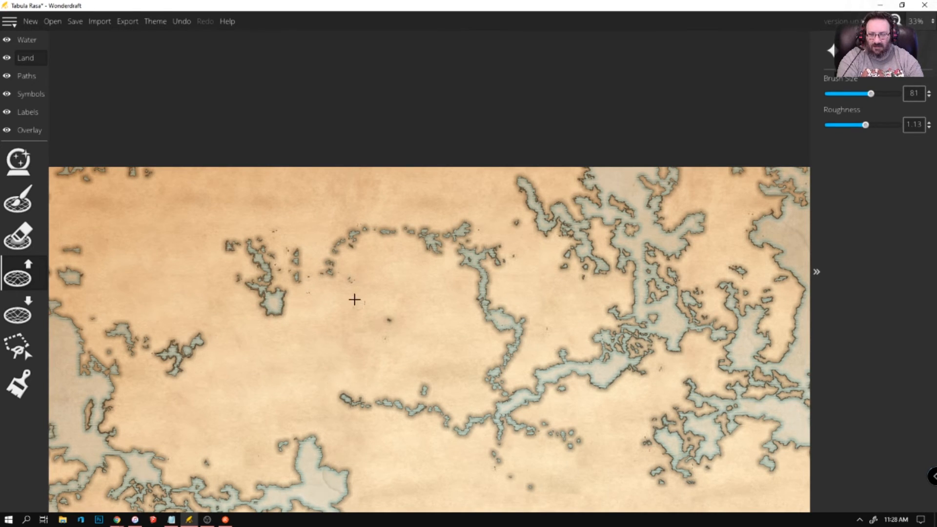
left_click_drag(321, 278, 331, 280)
scroll(434, 346, "up", 8)
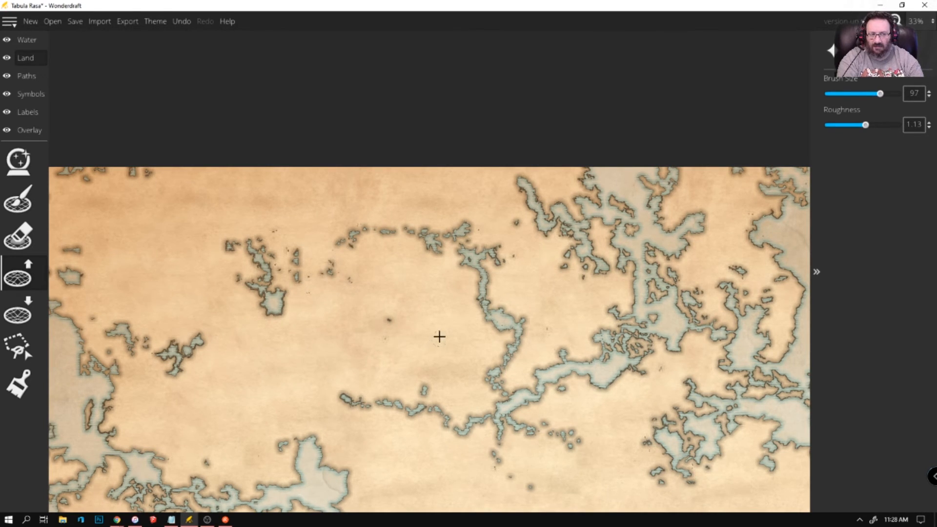
mouse_move(335, 246)
left_mouse_down()
mouse_move(371, 225)
mouse_move(323, 272)
mouse_move(348, 271)
left_mouse_up()
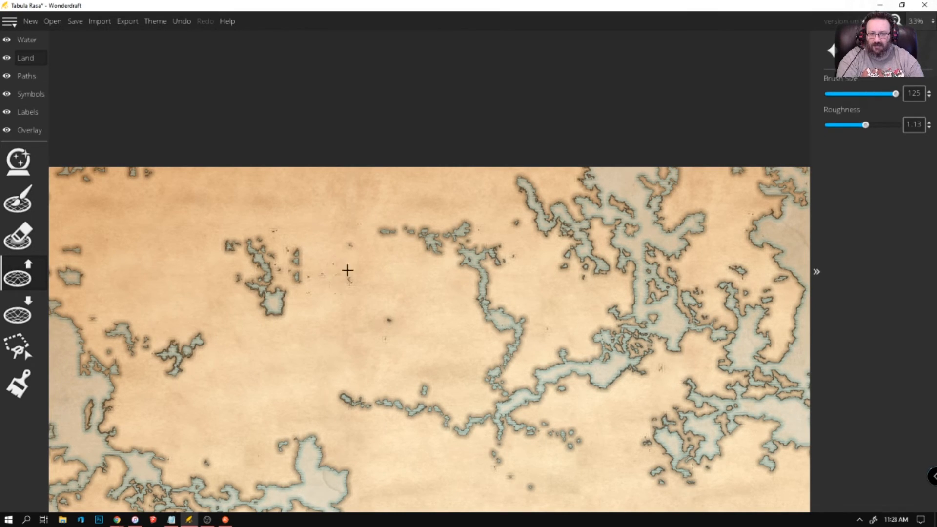
left_click_drag(362, 238, 382, 229)
Raise land over the winding northern lake's bend and the long channel running up to its northern end
mouse_move(476, 313)
left_mouse_down()
mouse_move(507, 364)
mouse_move(508, 344)
mouse_move(477, 328)
mouse_move(519, 337)
mouse_move(484, 325)
left_mouse_up()
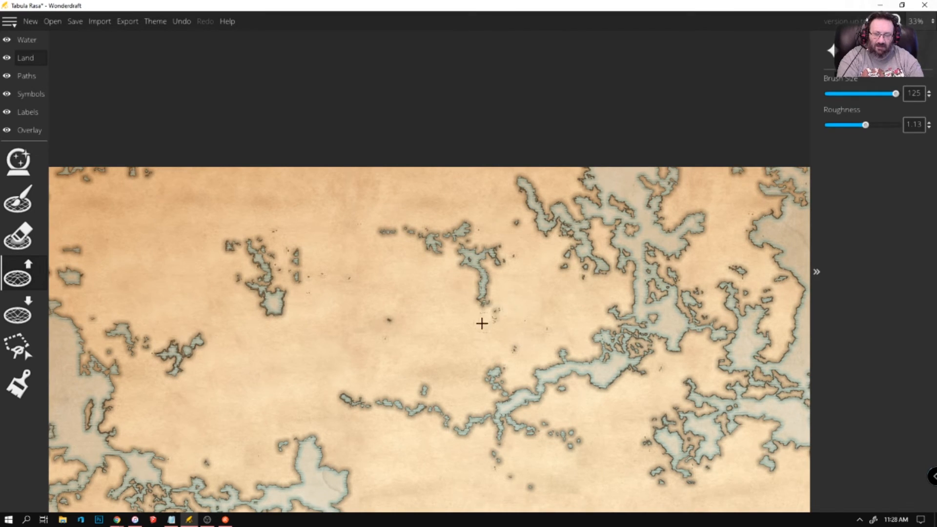
mouse_move(478, 316)
left_mouse_down()
mouse_move(474, 295)
mouse_move(483, 303)
mouse_move(485, 283)
mouse_move(512, 304)
mouse_move(511, 342)
mouse_move(449, 234)
mouse_move(511, 258)
left_mouse_up()
left_click(449, 235)
left_click(484, 271)
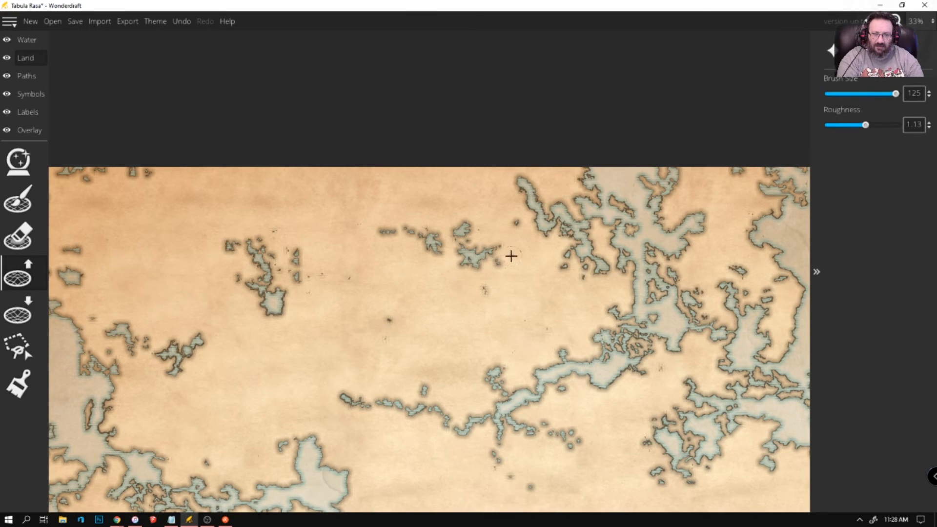
left_click(485, 285)
Raise land over the lake cluster at the channel's former northern end, shrinking it and the lakes just west of it
left_click(498, 251)
left_click(466, 228)
left_click(438, 240)
left_click(463, 230)
left_click(475, 245)
left_click(473, 248)
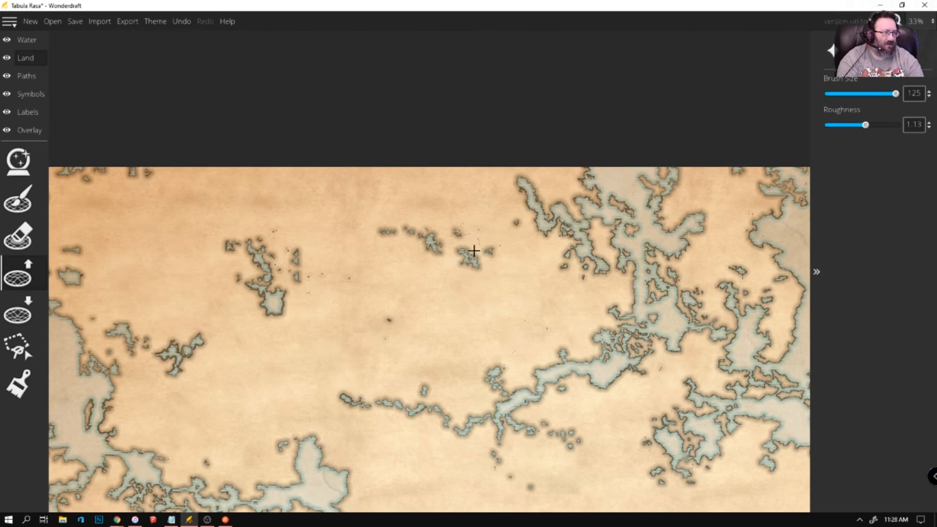
left_click(461, 229)
left_click(465, 259)
left_click(436, 238)
left_click(437, 244)
left_click(430, 241)
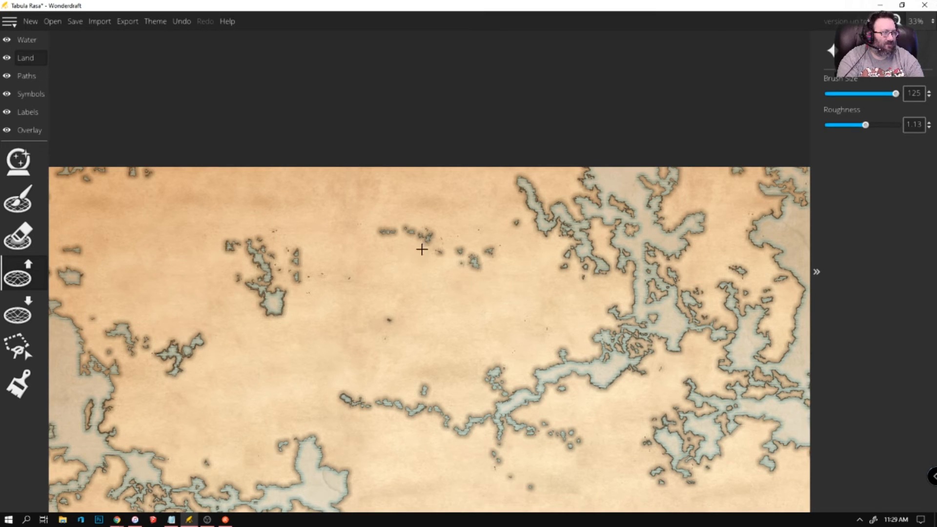
Fill the last small lakes and stray specks across the northern plain between the northwestern lake and the inlets
mouse_move(411, 248)
left_mouse_down()
mouse_move(412, 228)
mouse_move(387, 235)
mouse_move(425, 230)
mouse_move(472, 275)
mouse_move(456, 250)
mouse_move(516, 246)
mouse_move(488, 254)
mouse_move(495, 236)
left_mouse_up()
left_click_drag(384, 296, 393, 323)
left_click_drag(336, 287, 334, 270)
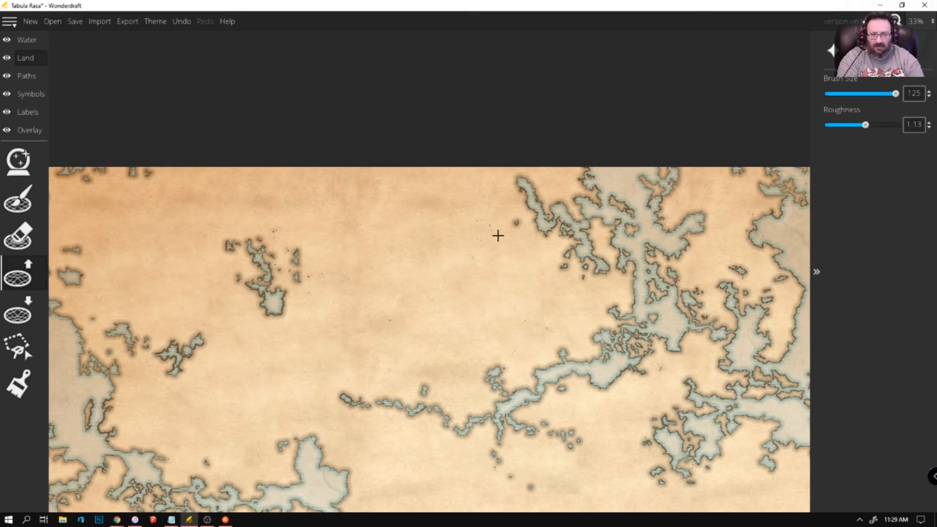
mouse_move(505, 213)
left_mouse_down()
mouse_move(519, 218)
mouse_move(478, 241)
left_mouse_up()
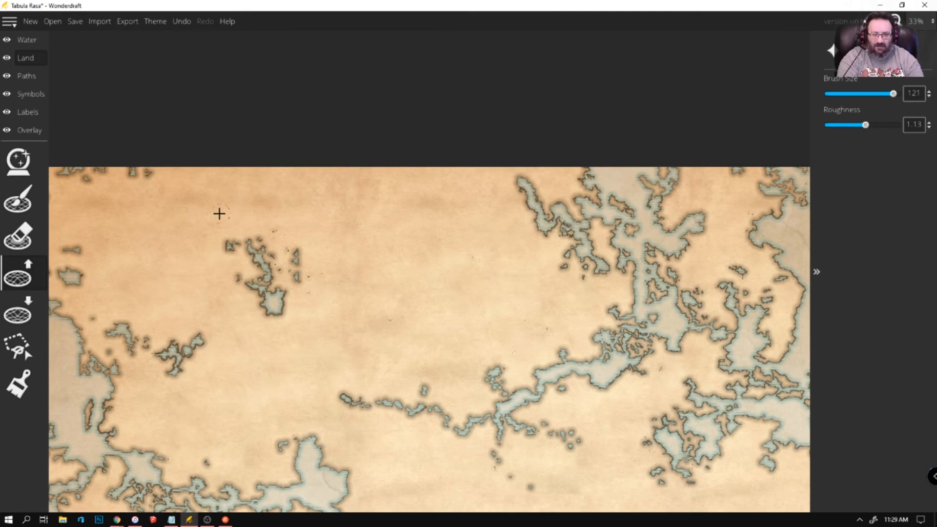
Reduce the raising brush to 113, fill the broken western river and clear most water around the inlet's southwestern tip
scroll(219, 214, "down", 4)
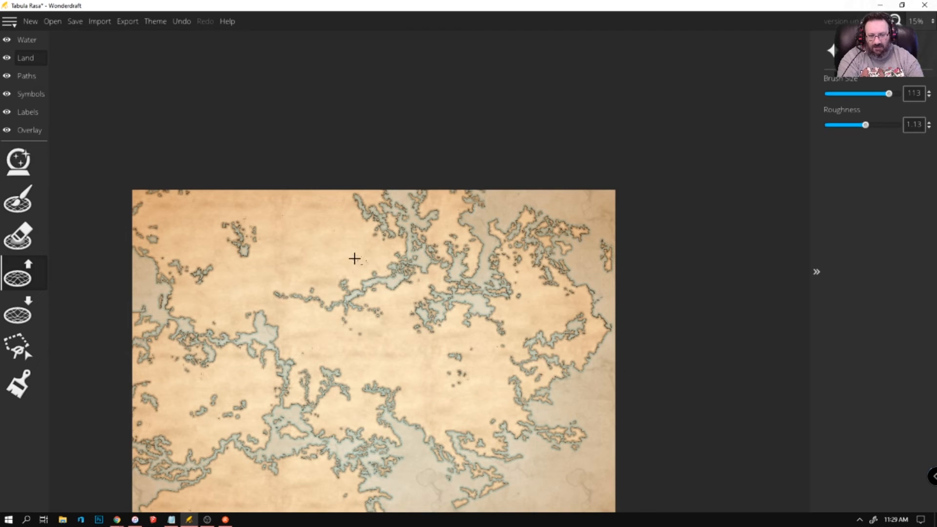
scroll(355, 259, "up", 4)
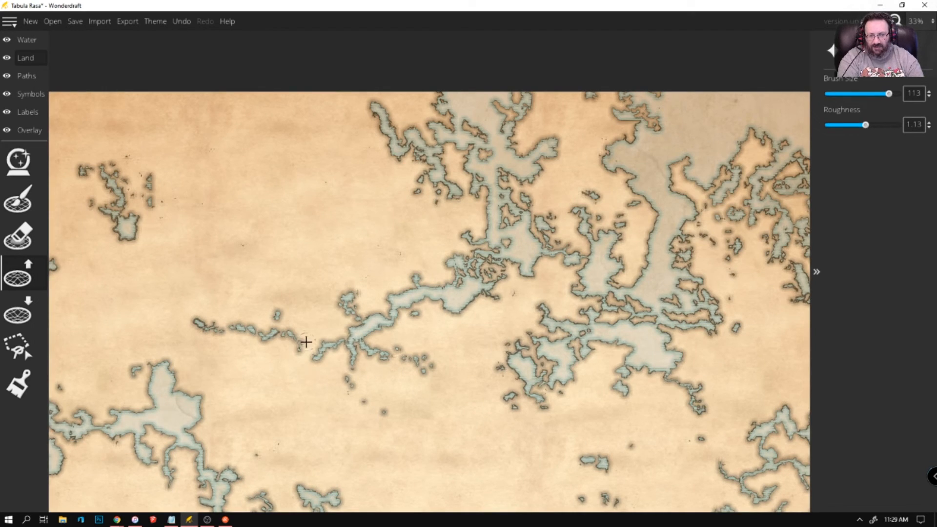
mouse_move(306, 342)
left_mouse_down()
mouse_move(262, 338)
mouse_move(270, 326)
mouse_move(305, 333)
mouse_move(193, 328)
mouse_move(214, 337)
mouse_move(188, 327)
mouse_move(258, 321)
left_mouse_up()
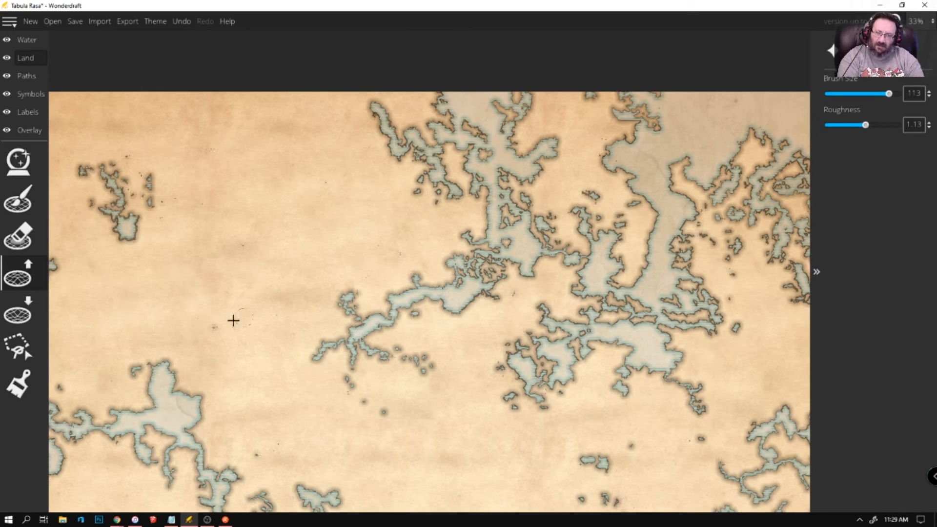
mouse_move(318, 352)
left_mouse_down()
mouse_move(344, 345)
mouse_move(308, 362)
mouse_move(386, 332)
mouse_move(355, 340)
mouse_move(376, 322)
mouse_move(383, 327)
mouse_move(358, 330)
mouse_move(360, 358)
mouse_move(448, 362)
mouse_move(429, 356)
mouse_move(422, 380)
mouse_move(391, 404)
mouse_move(395, 364)
left_mouse_up()
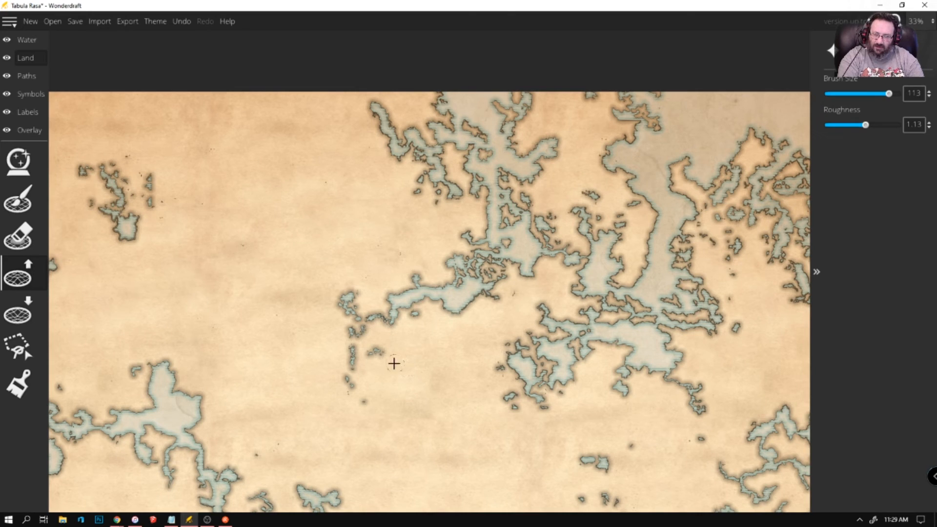
left_click_drag(396, 416, 389, 360)
Switch to lowering land, enlarge the northwestern lake with a southwestern arm and widen the ponds to its northeast
scroll(479, 299, "down", 4)
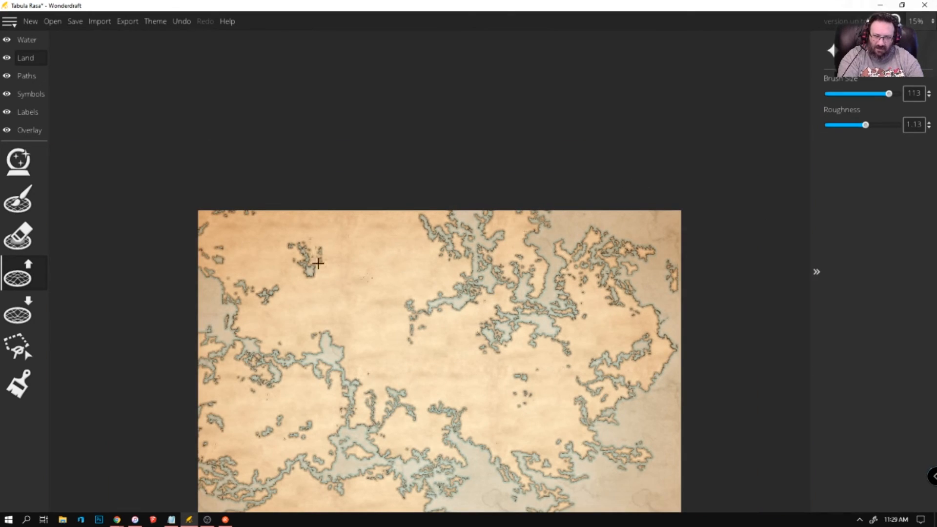
scroll(281, 234, "up", 5)
mouse_move(431, 303)
left_mouse_down()
mouse_move(446, 284)
mouse_move(433, 328)
mouse_move(442, 337)
left_mouse_up()
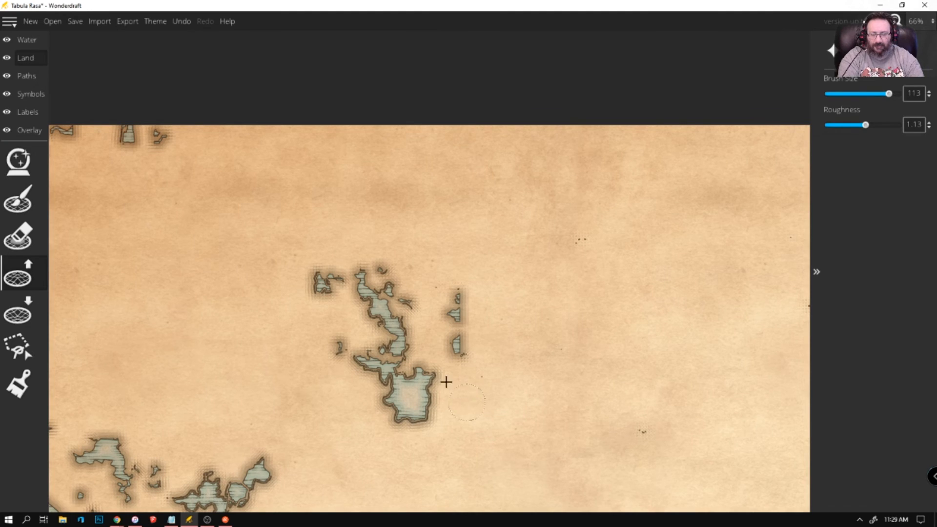
left_click(16, 315)
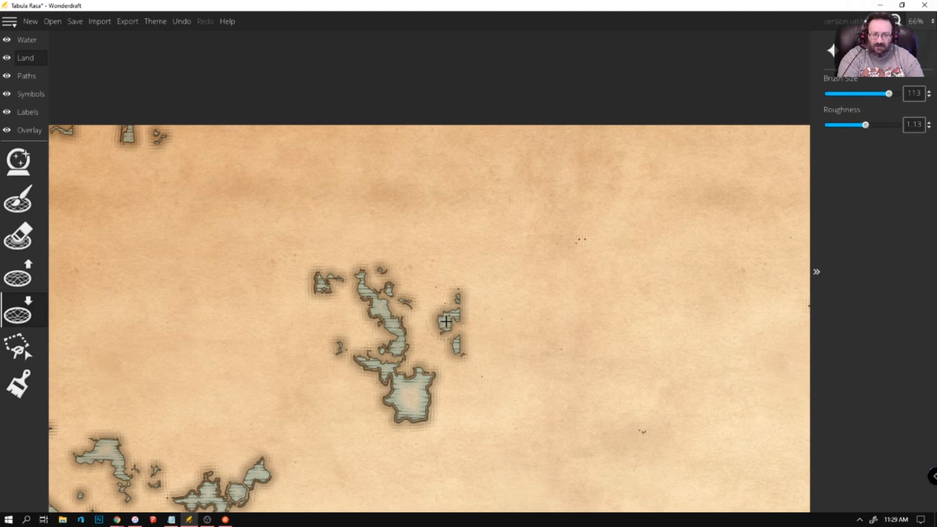
mouse_move(460, 314)
left_mouse_down()
mouse_move(467, 303)
mouse_move(459, 293)
left_mouse_up()
mouse_move(402, 342)
left_mouse_down()
mouse_move(393, 349)
mouse_move(405, 341)
mouse_move(403, 317)
mouse_move(388, 383)
mouse_move(437, 376)
mouse_move(432, 407)
mouse_move(366, 435)
mouse_move(385, 420)
left_mouse_up()
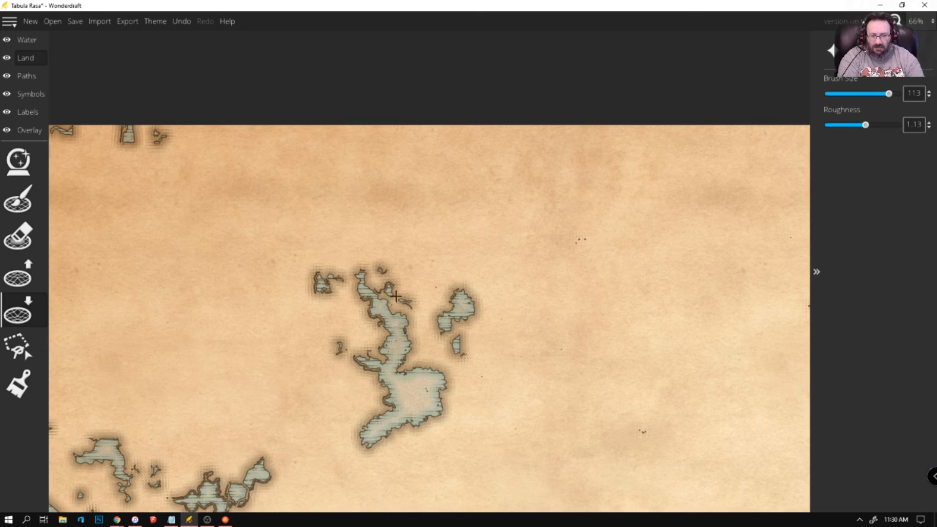
Lower land around the northwestern lake's upper end to expand its northern tip
scroll(386, 283, "down", 5)
scroll(389, 299, "up", 5)
mouse_move(327, 240)
left_mouse_down()
mouse_move(356, 211)
mouse_move(345, 212)
mouse_move(329, 248)
mouse_move(350, 274)
mouse_move(347, 265)
mouse_move(374, 272)
mouse_move(368, 275)
mouse_move(378, 254)
mouse_move(369, 242)
left_mouse_up()
scroll(378, 266, "down", 5)
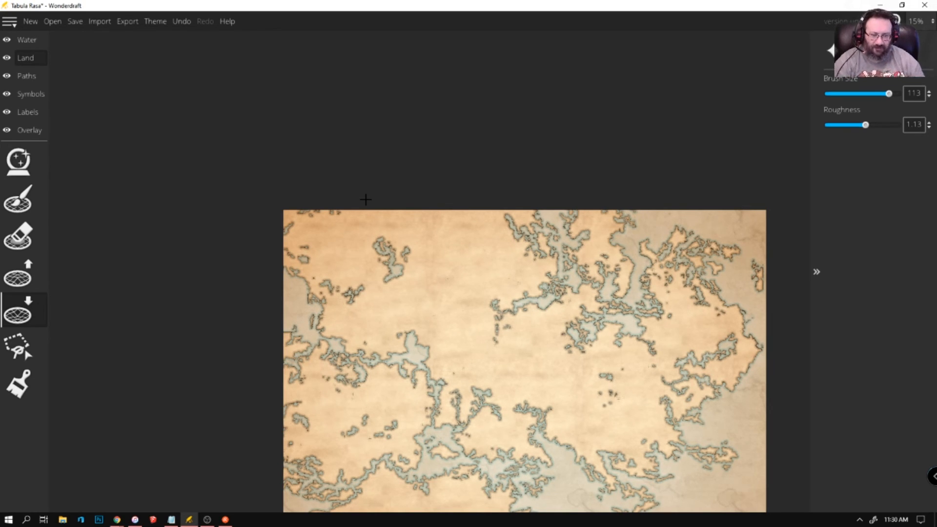
Enlarge the lowering brush to 128 and erode the eastern shore and narrow waist of the long island near the northeastern map edge
left_click_drag(279, 213, 226, 97)
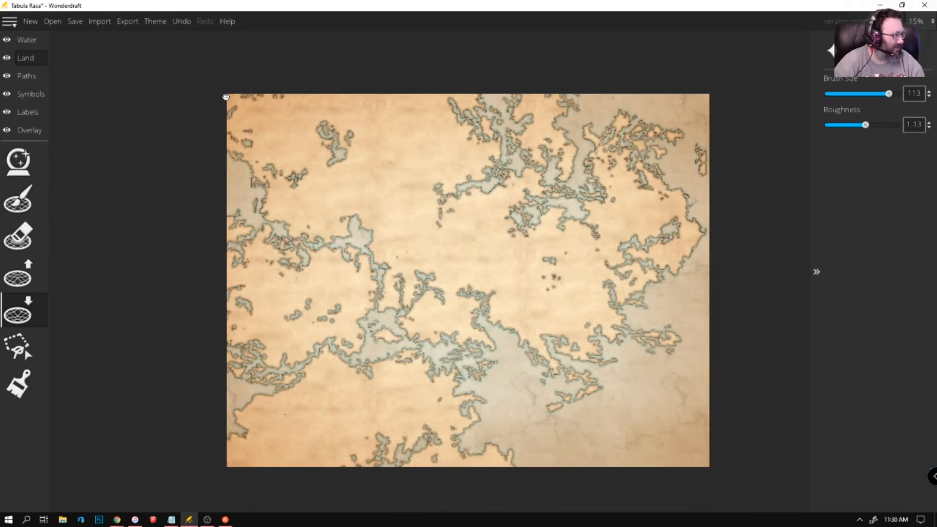
key("Right")
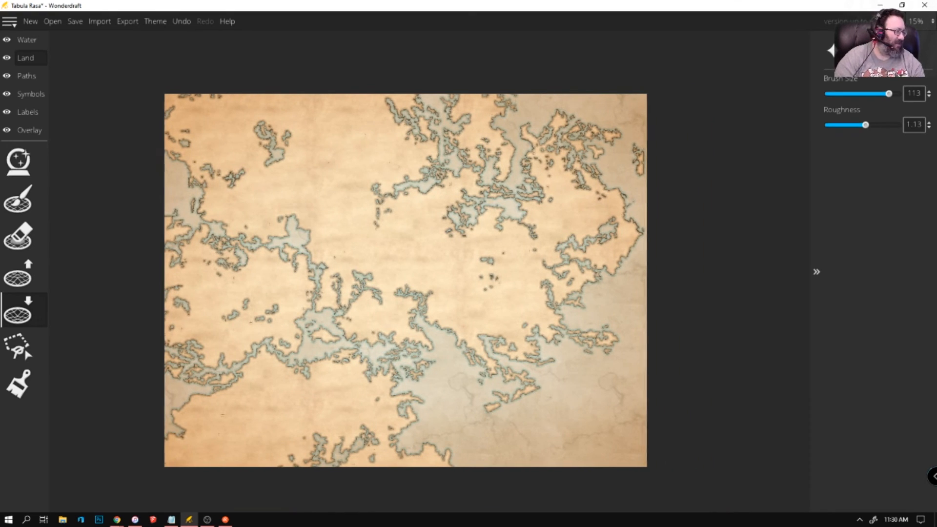
left_click_drag(713, 333, 773, 339)
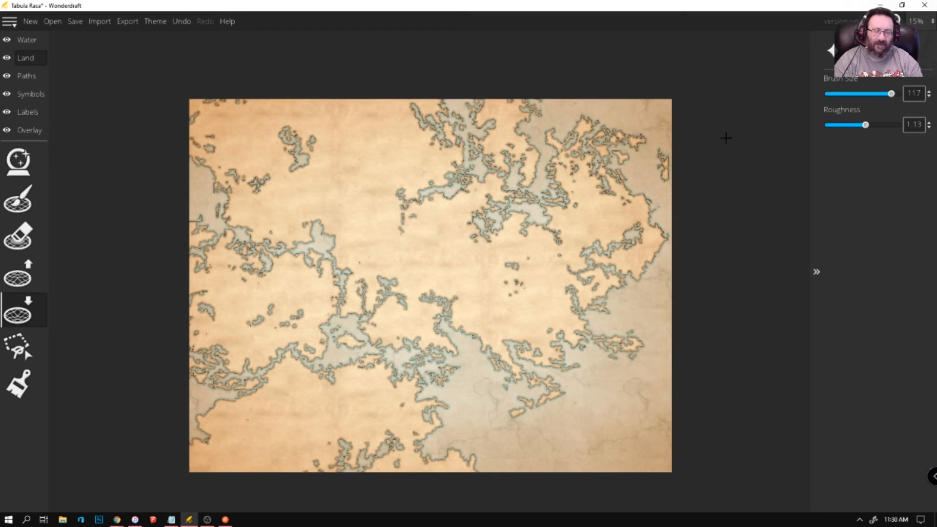
scroll(667, 160, "up", 8)
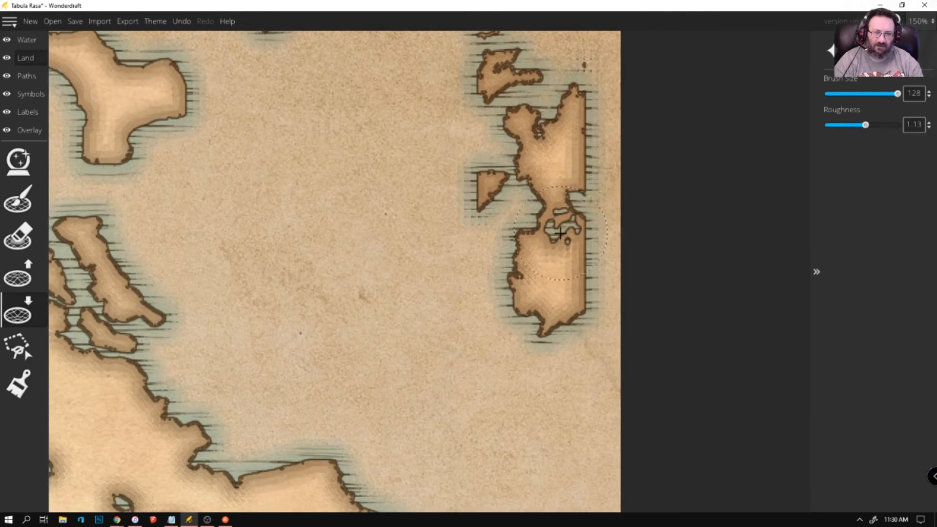
left_click_drag(597, 226, 596, 282)
left_click_drag(602, 115, 569, 190)
Maximize the map window again and break the rest of the long northeastern island into scattered islets
left_click_drag(391, 5, 585, 135)
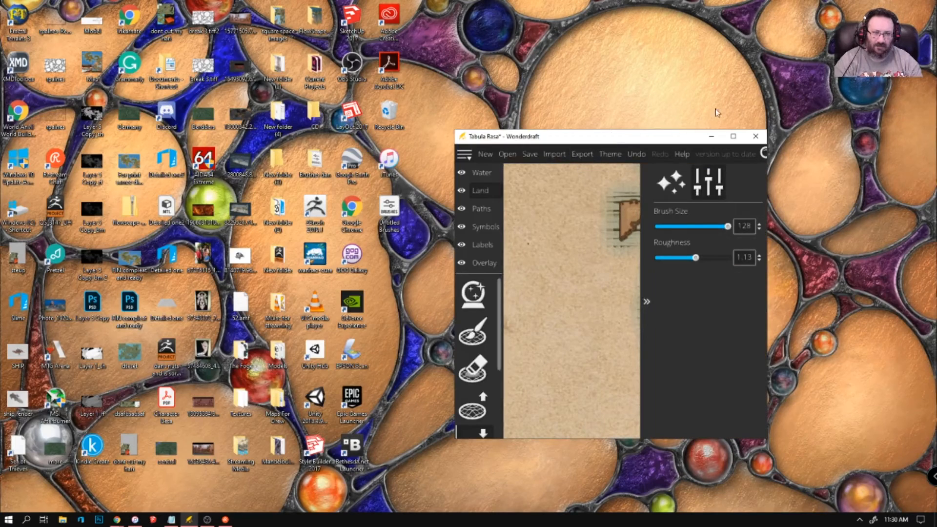
left_click(736, 137)
mouse_move(552, 267)
left_mouse_down()
mouse_move(556, 289)
mouse_move(538, 328)
left_mouse_up()
scroll(429, 233, "down", 2)
scroll(428, 234, "down", 3)
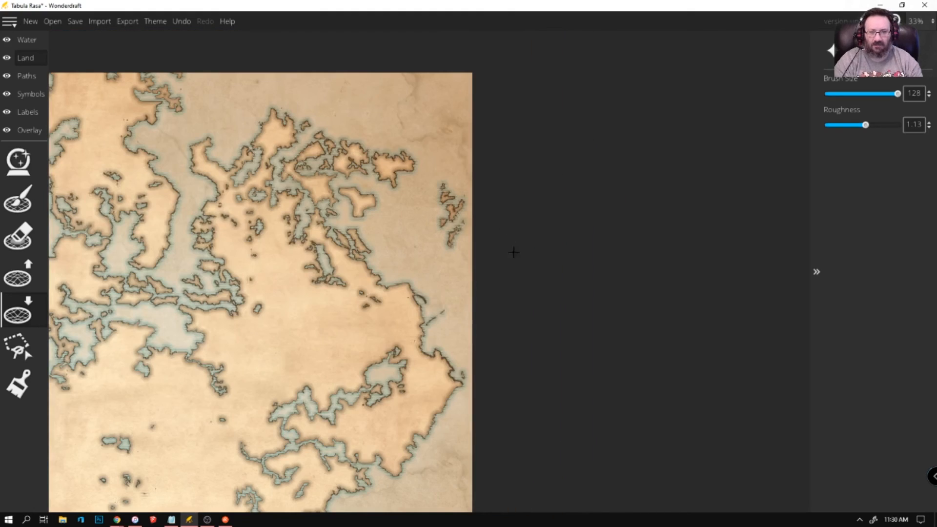
left_click_drag(457, 199, 460, 205)
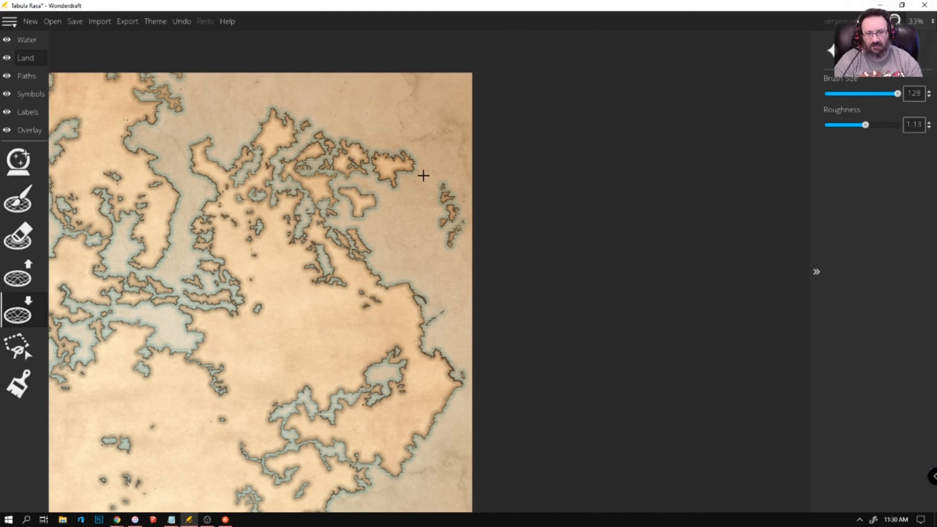
Undo the stray stroke on the east coast, cut back the eastern cape and carve an inlet west toward the lake behind it
left_click_drag(439, 409, 435, 410)
key("ctrl+z")
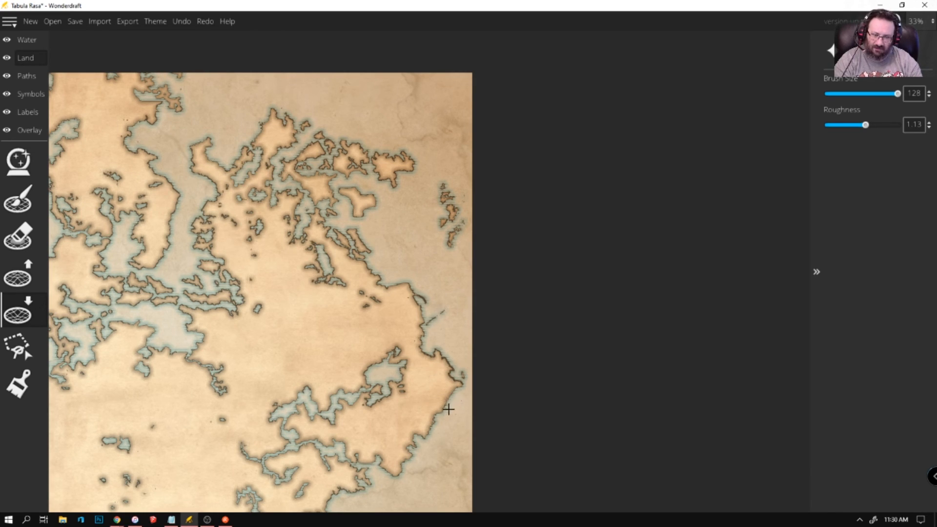
left_click(457, 387)
mouse_move(462, 385)
left_mouse_down()
mouse_move(456, 371)
mouse_move(440, 387)
mouse_move(446, 412)
mouse_move(449, 396)
left_mouse_up()
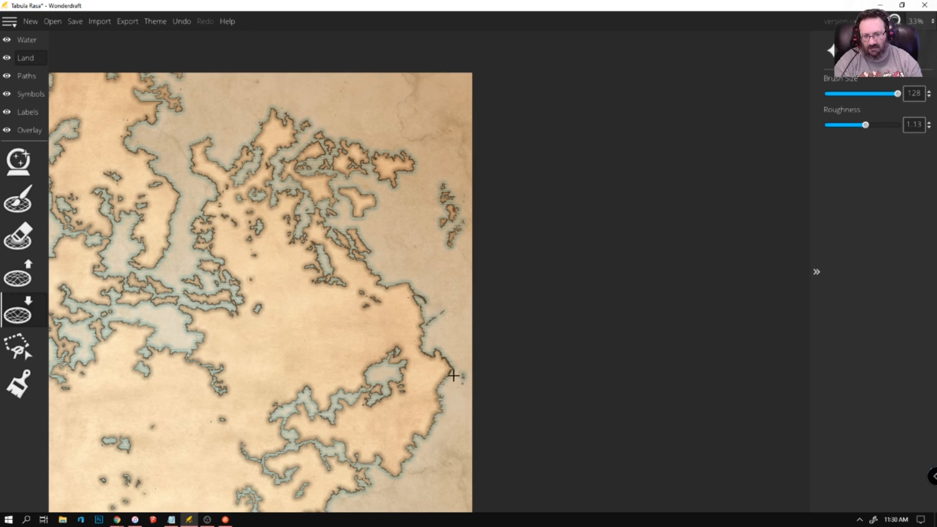
left_click_drag(442, 349, 406, 342)
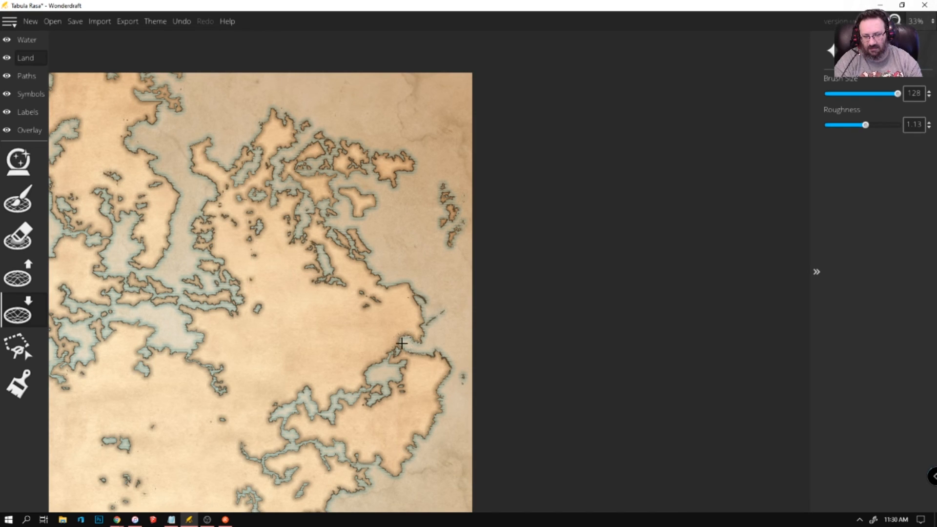
scroll(427, 268, "down", 4)
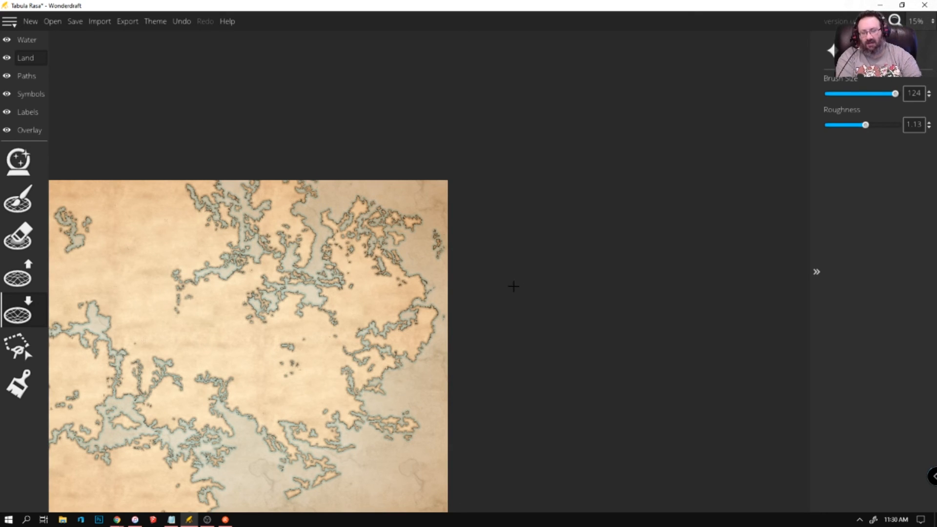
left_click_drag(500, 255, 711, 173)
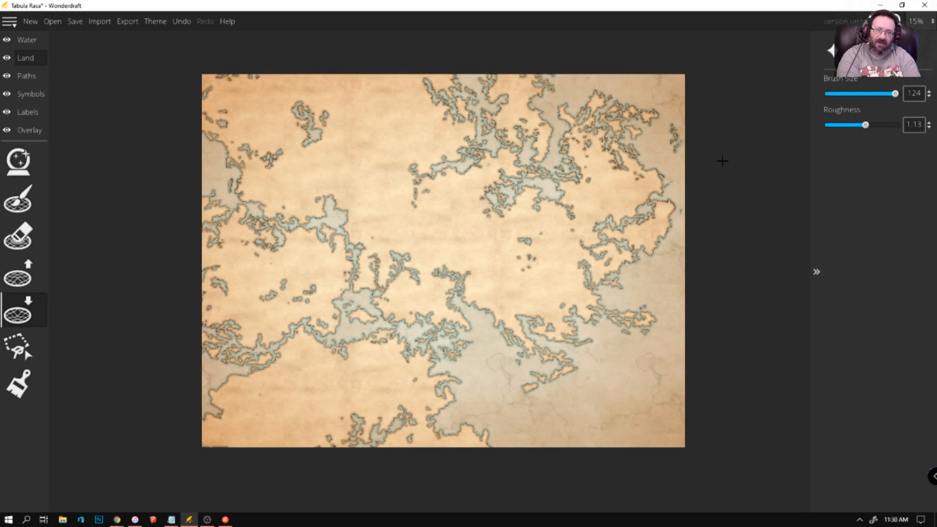
key("alt+Tab")
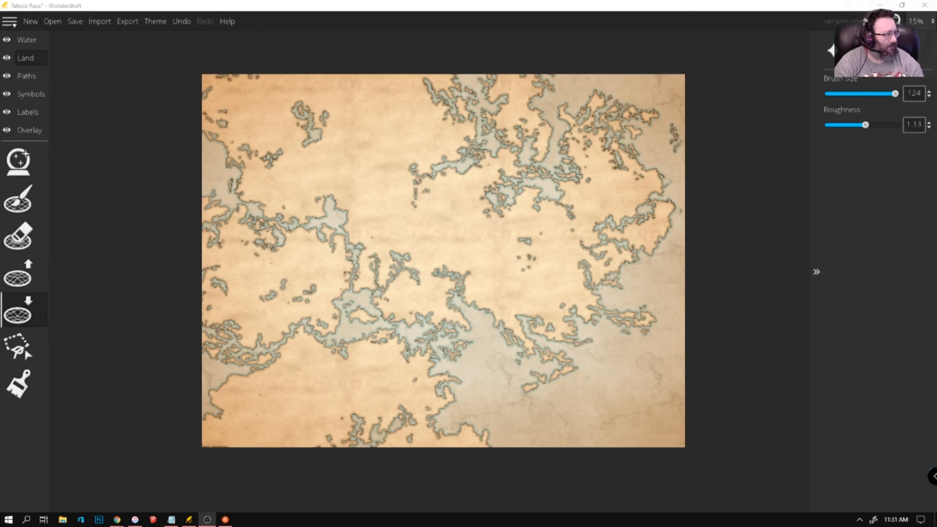